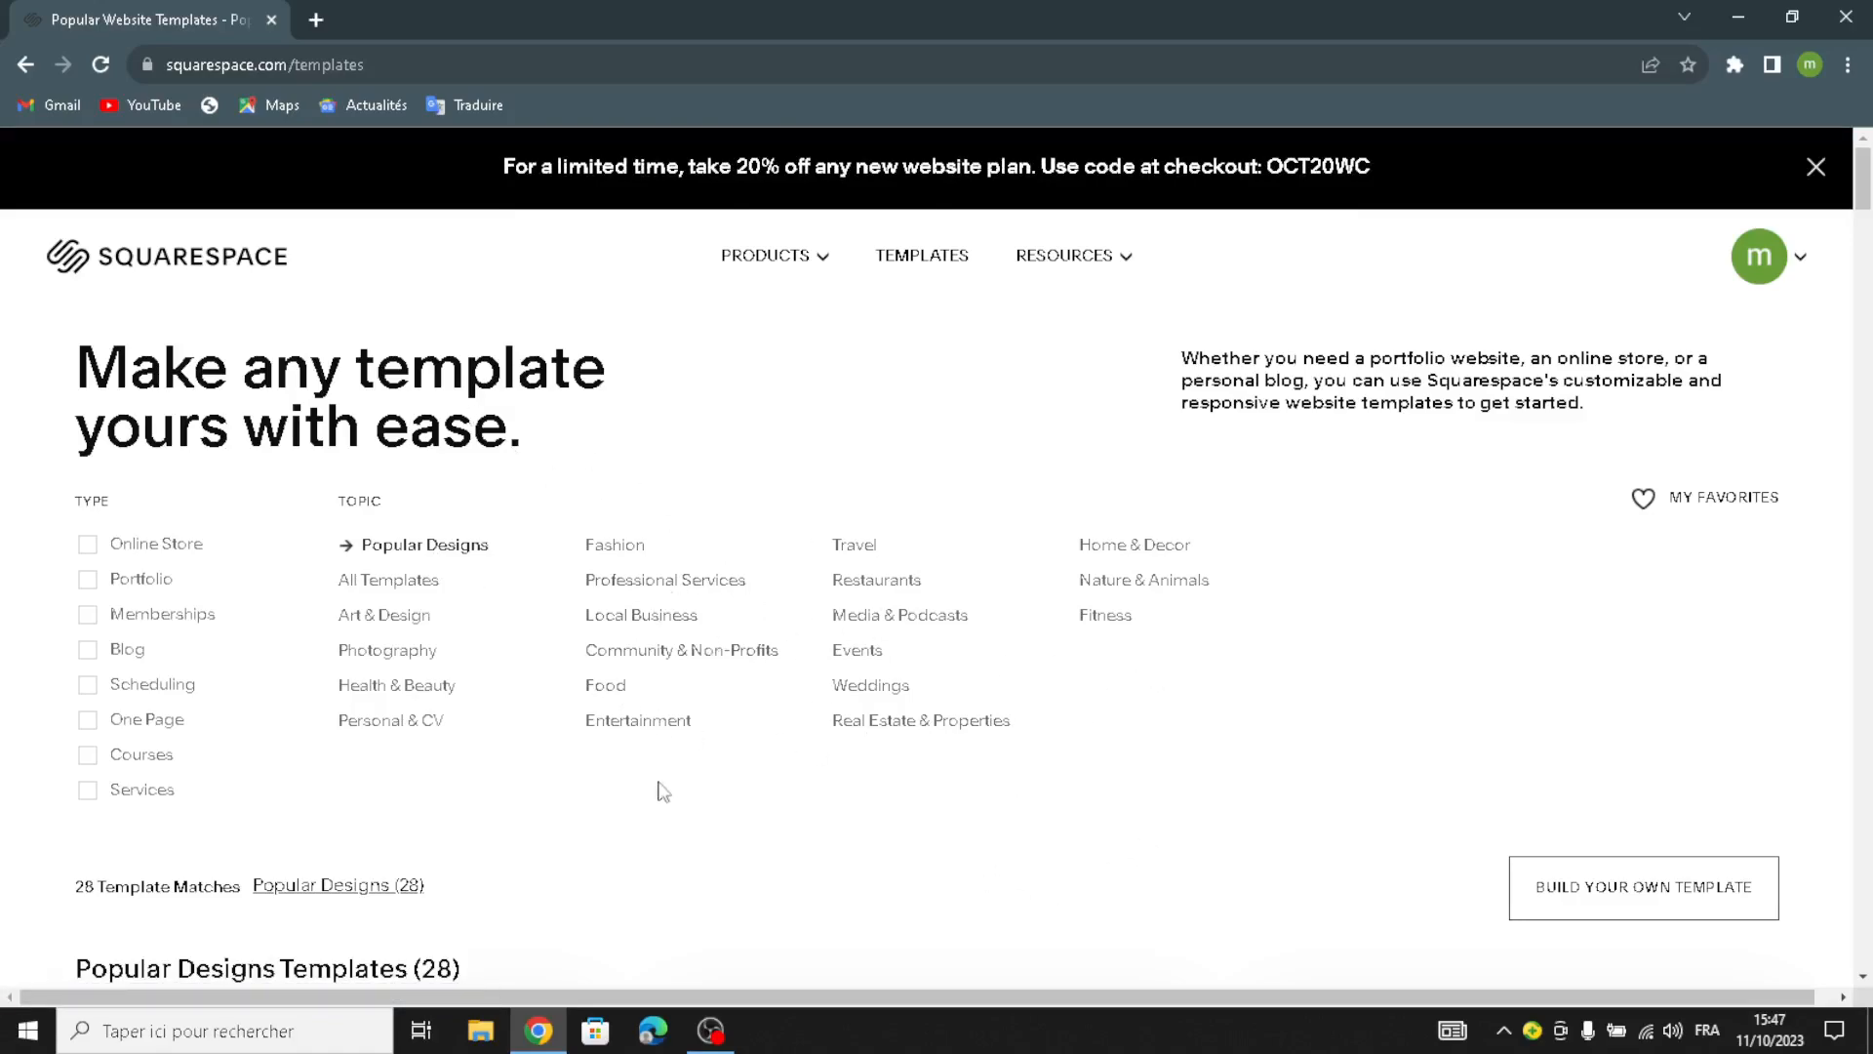
- Filter the template gallery to all topics with the Services type and browse the matching templates
click(361, 591)
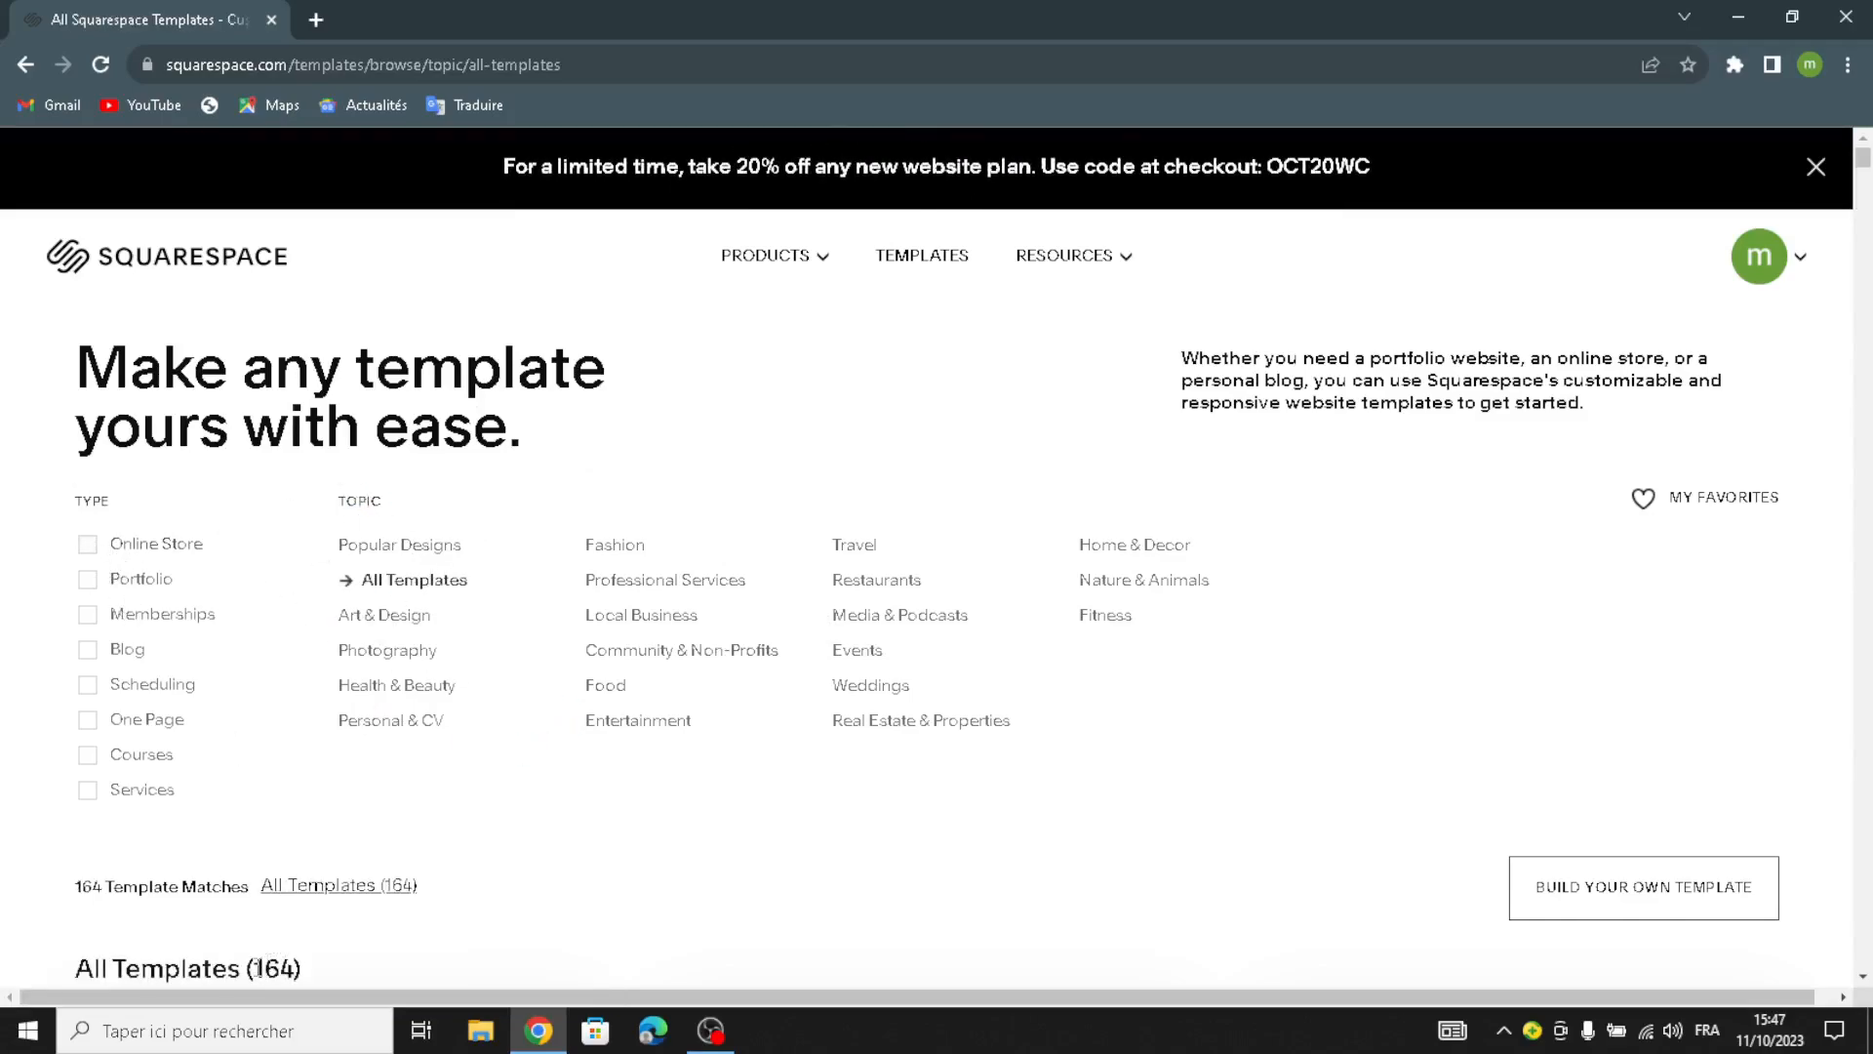
click(87, 791)
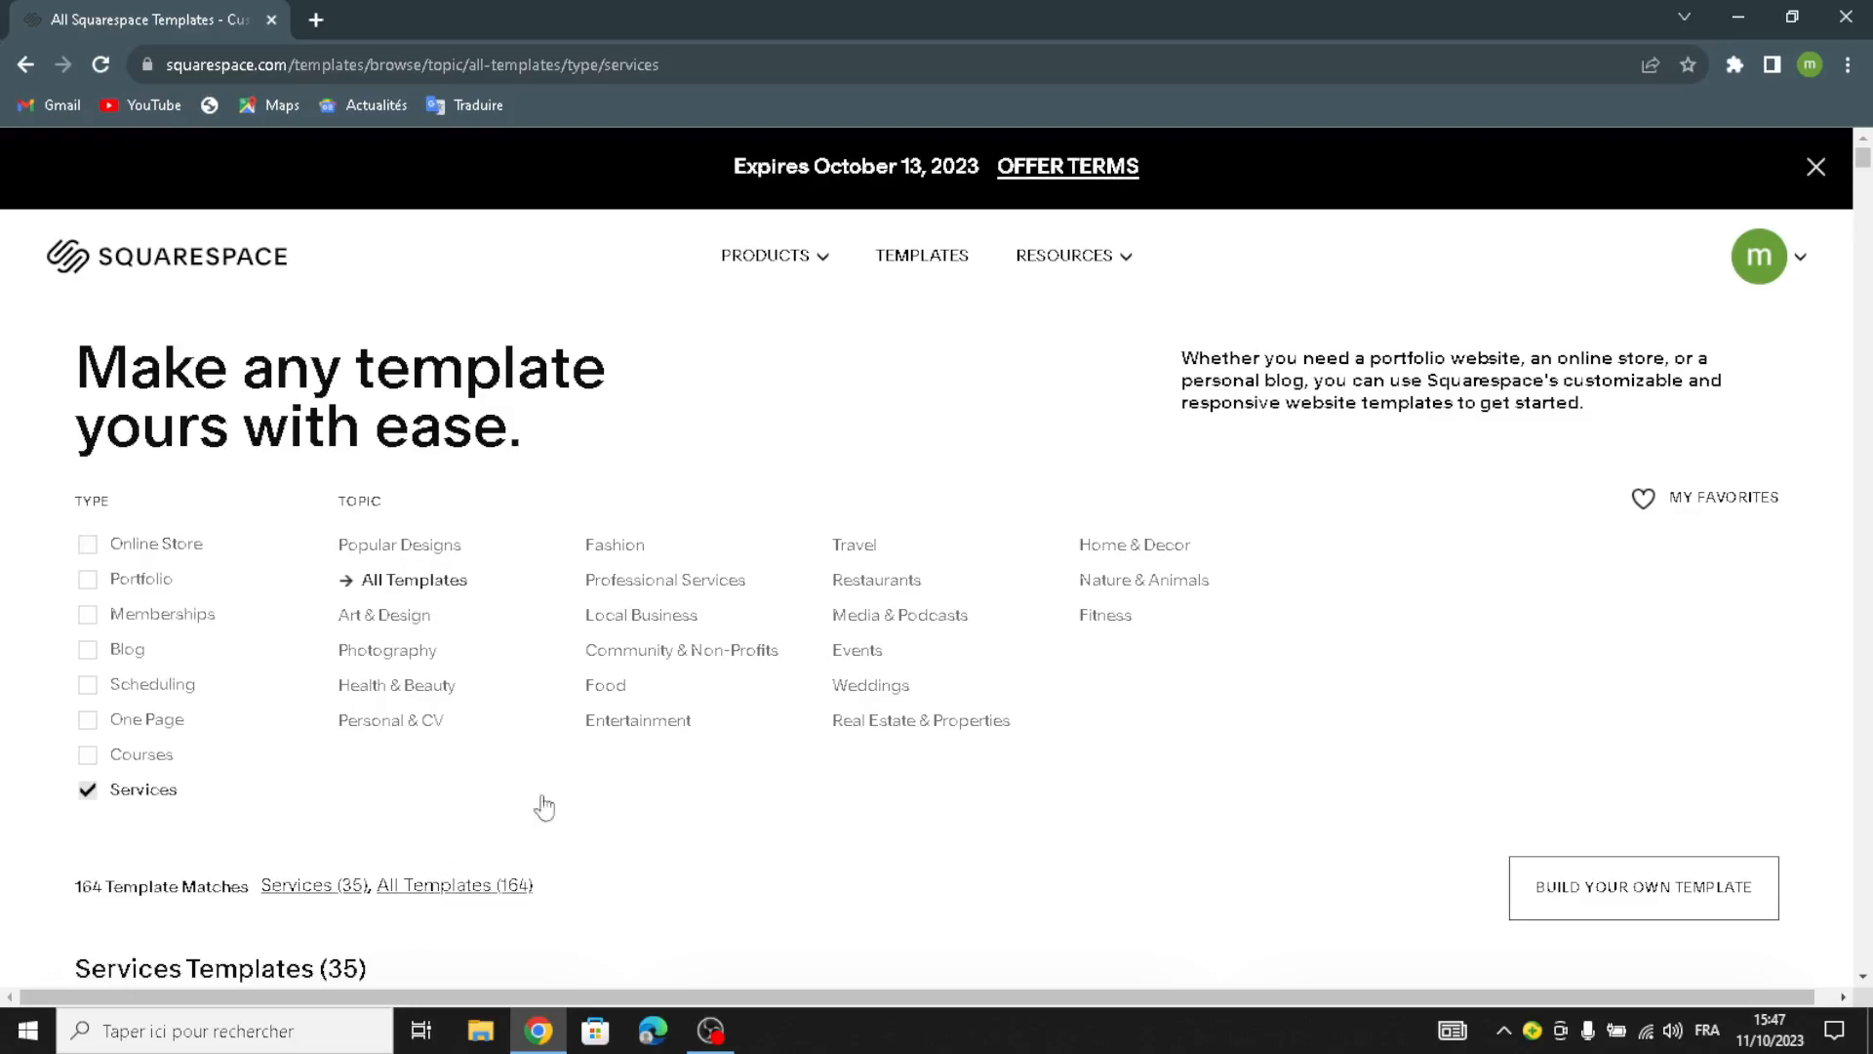
scroll(497, 824, down, 5)
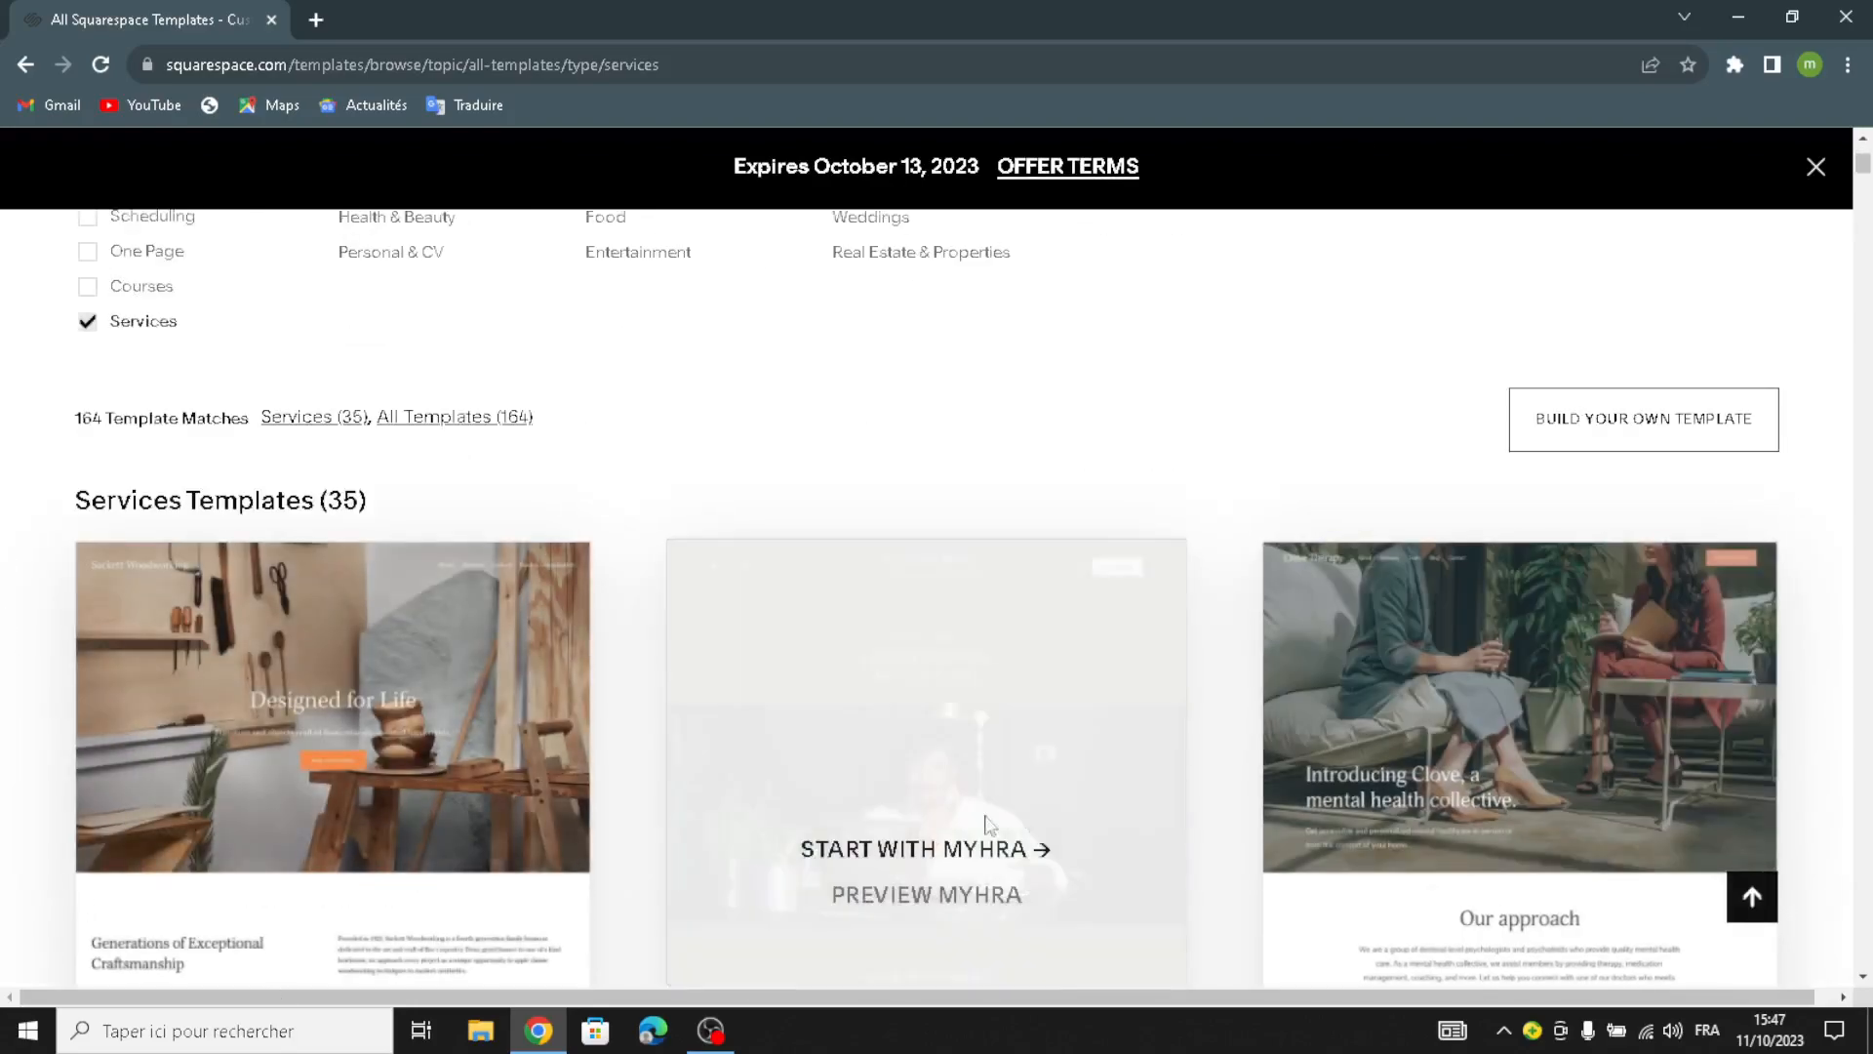
scroll(878, 731, down, 2)
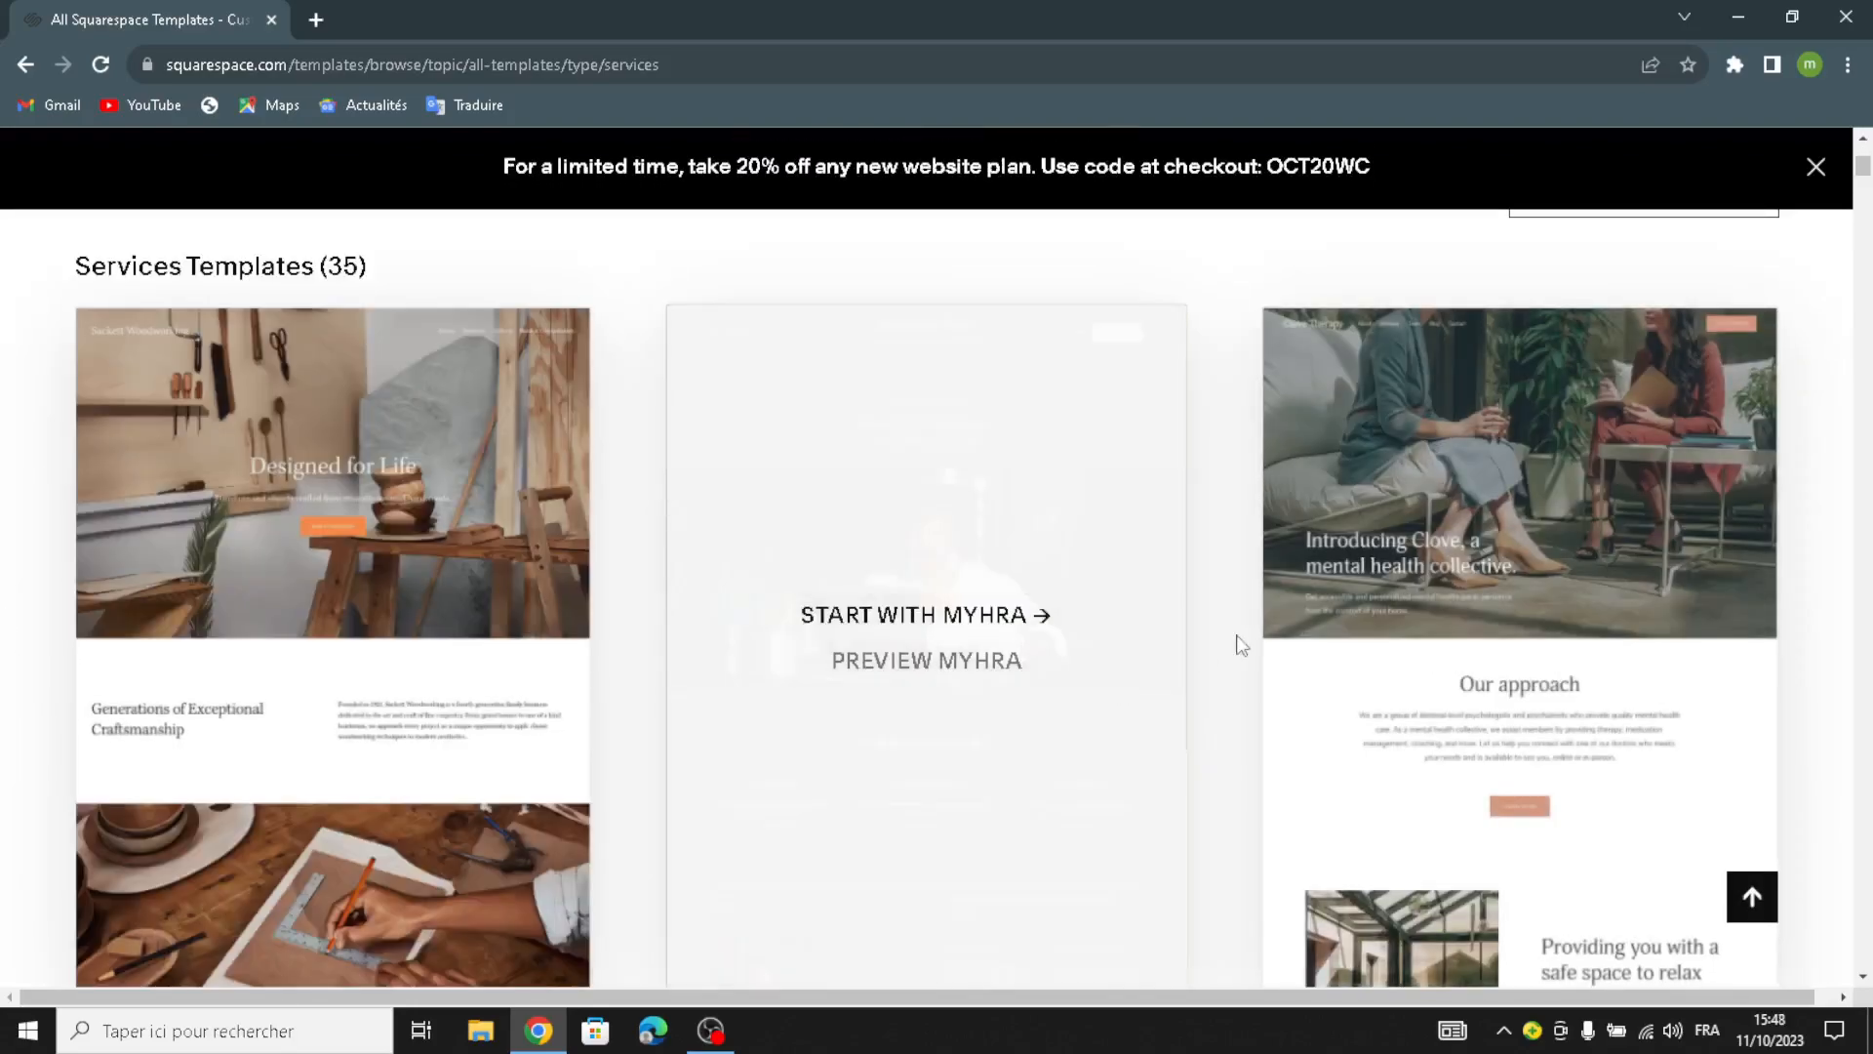
scroll(975, 624, down, 5)
scroll(961, 623, down, 4)
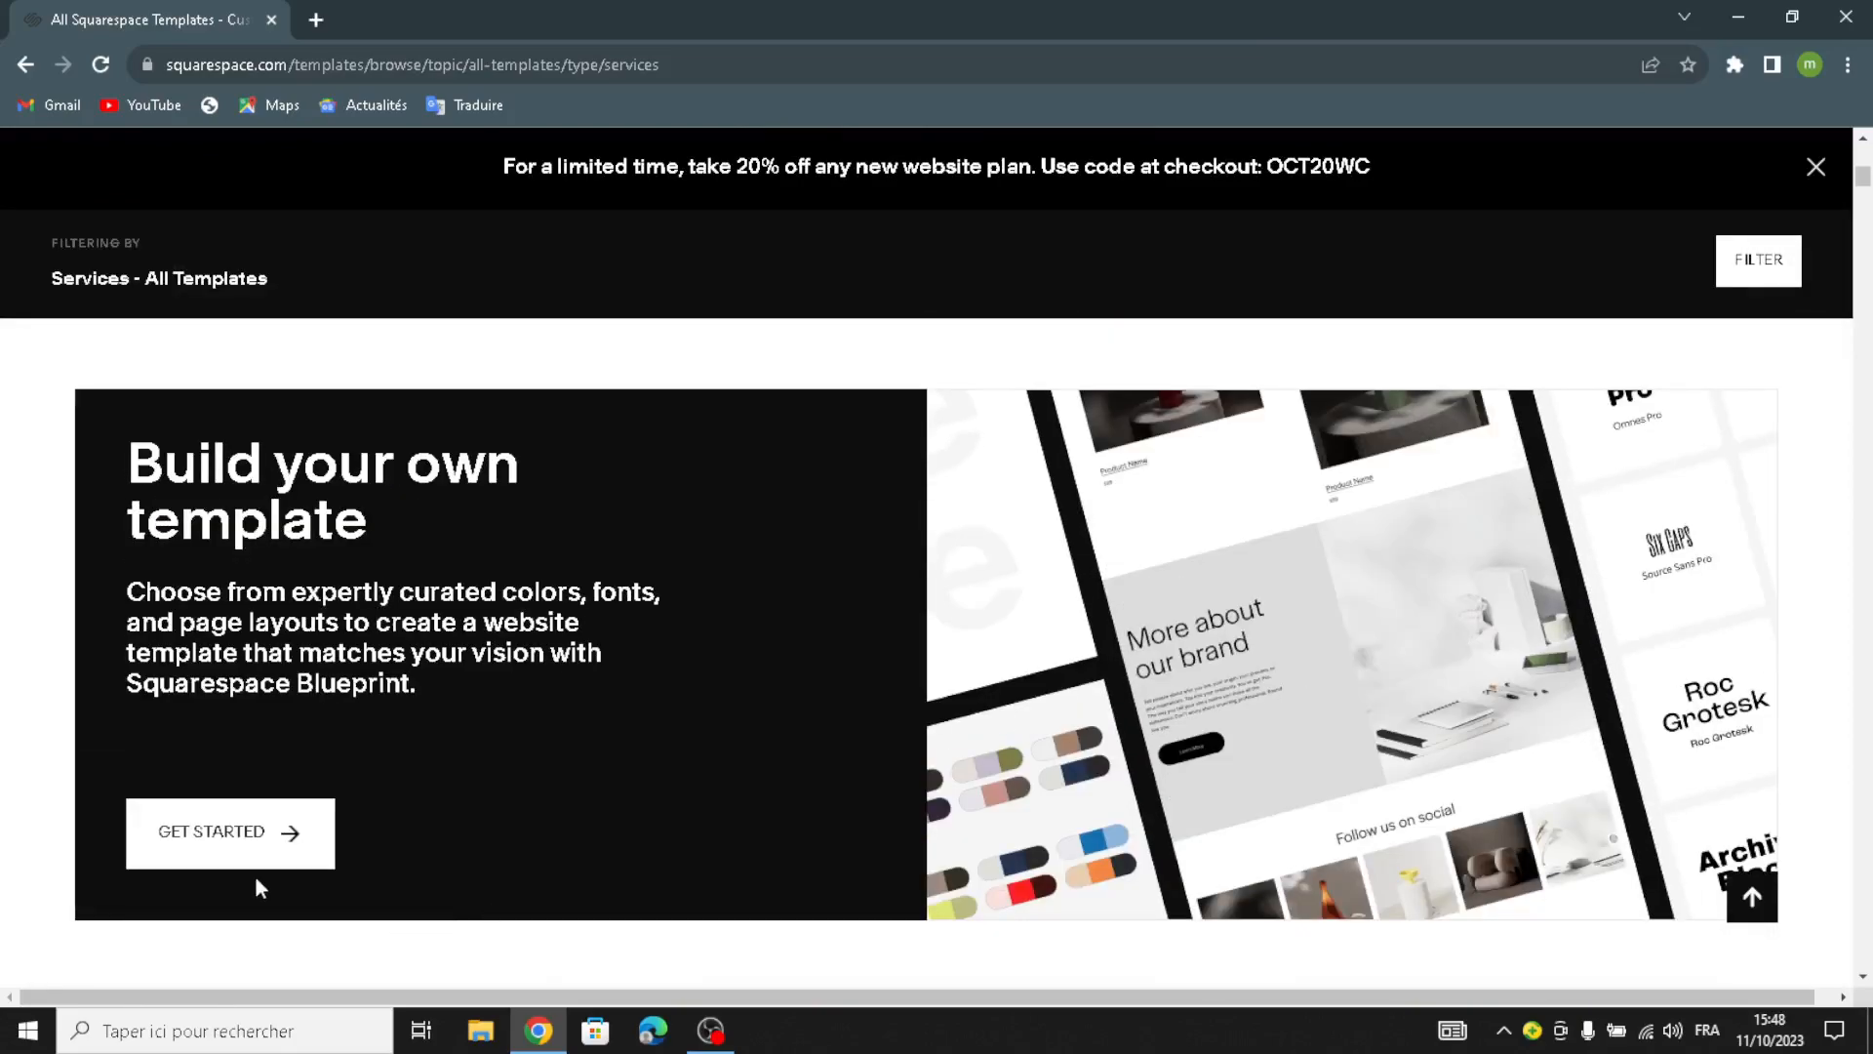
- Start building a custom template and set the site title to DigiPlan
click(265, 834)
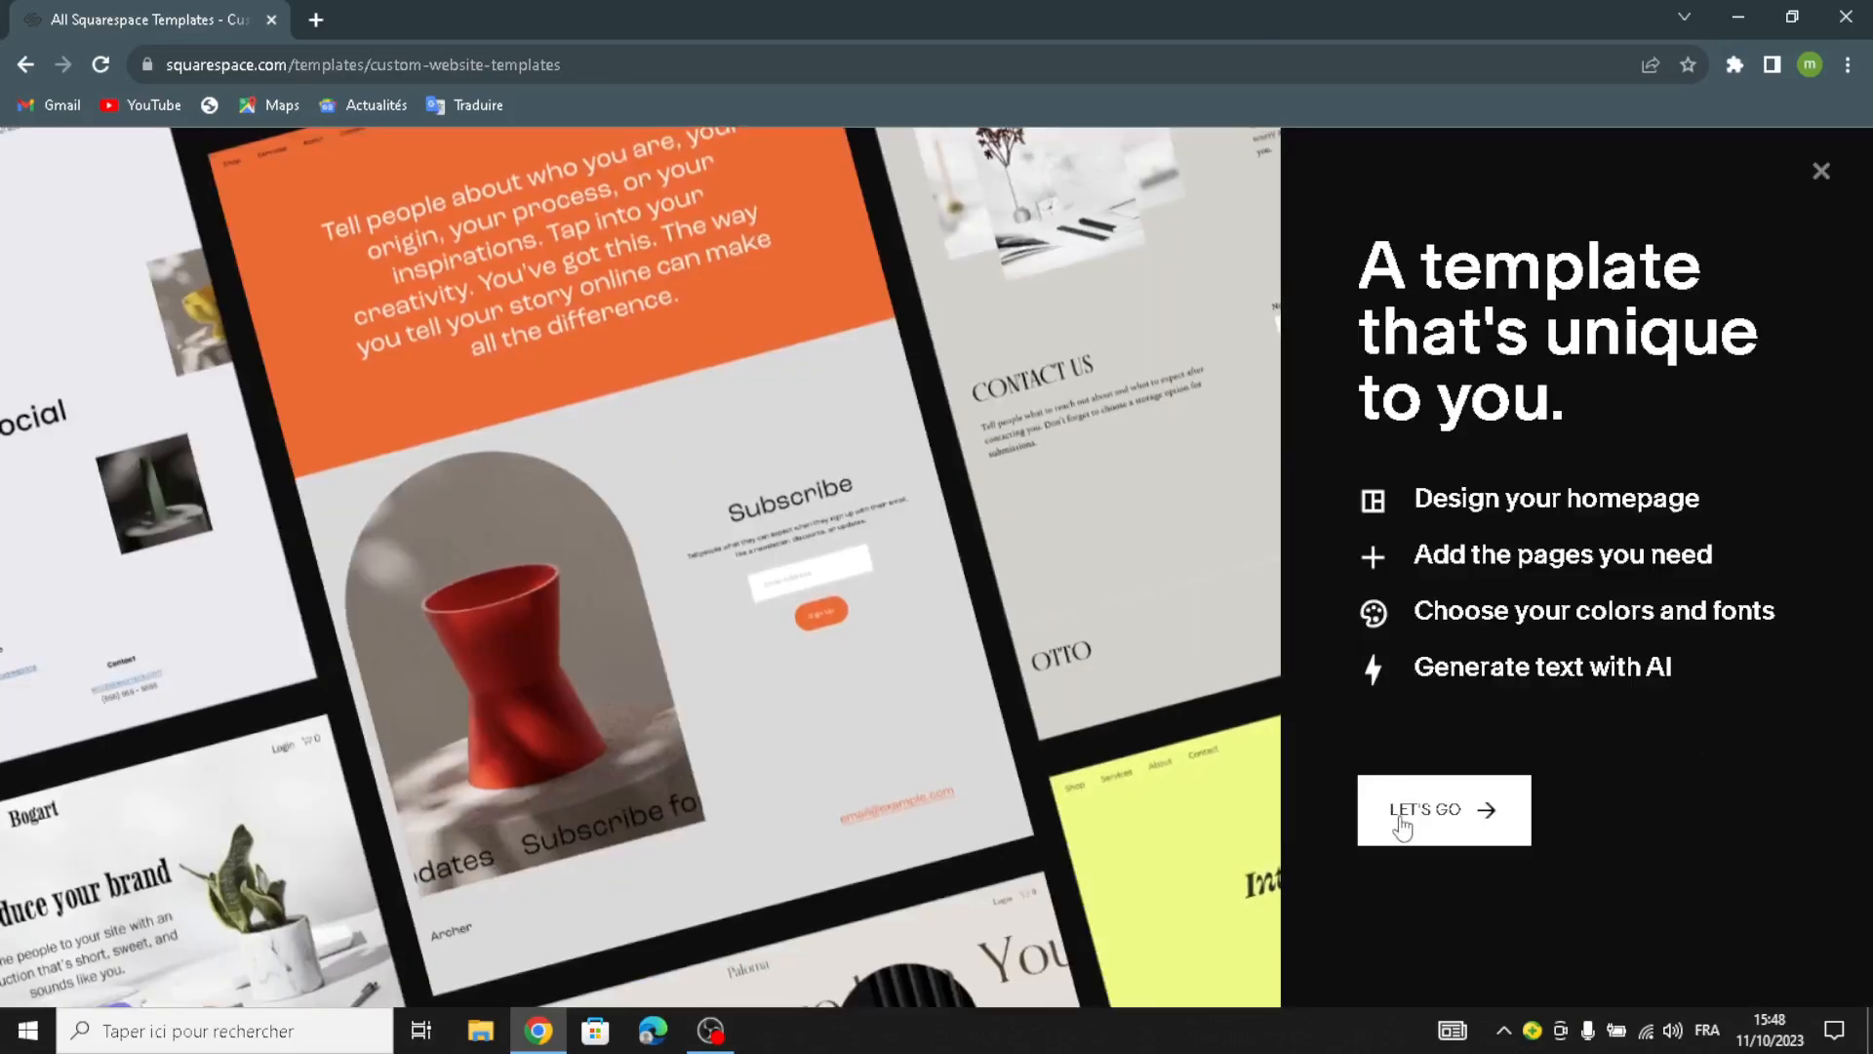
click(1415, 810)
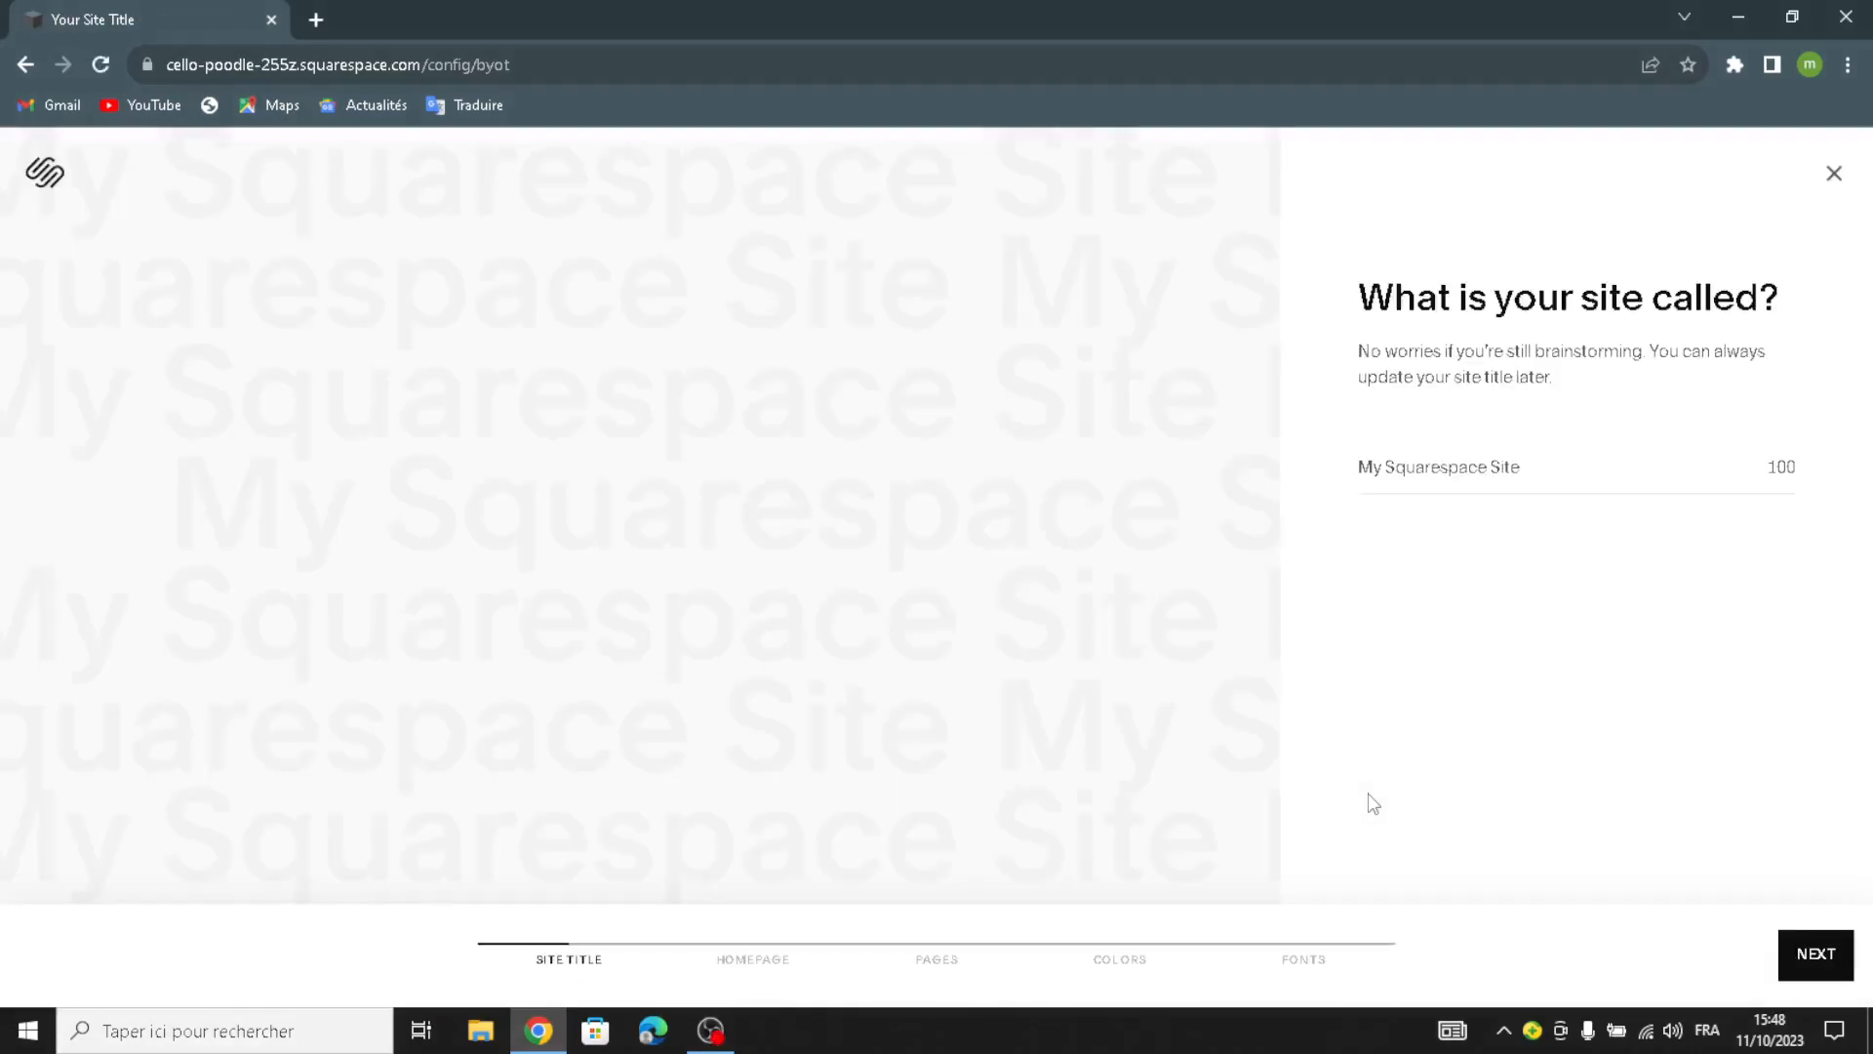
click(1510, 460)
text(DigiPlan)
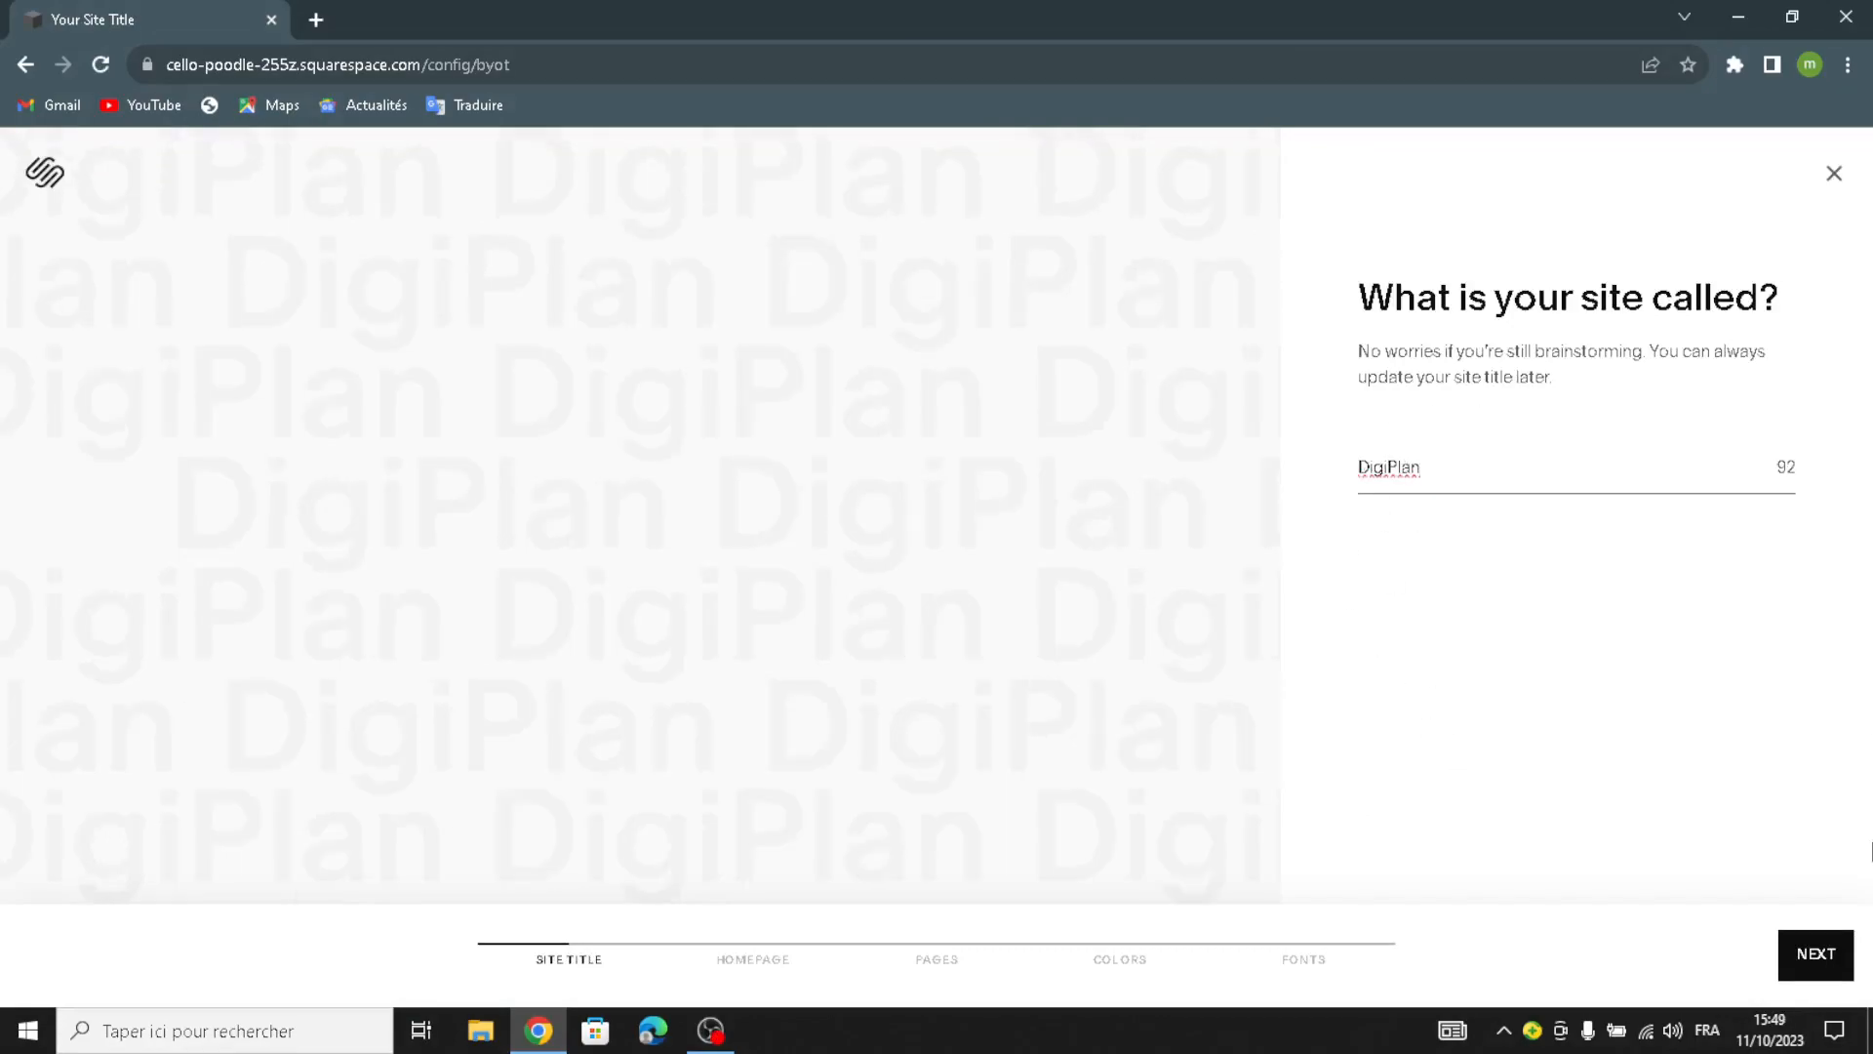
click(1810, 953)
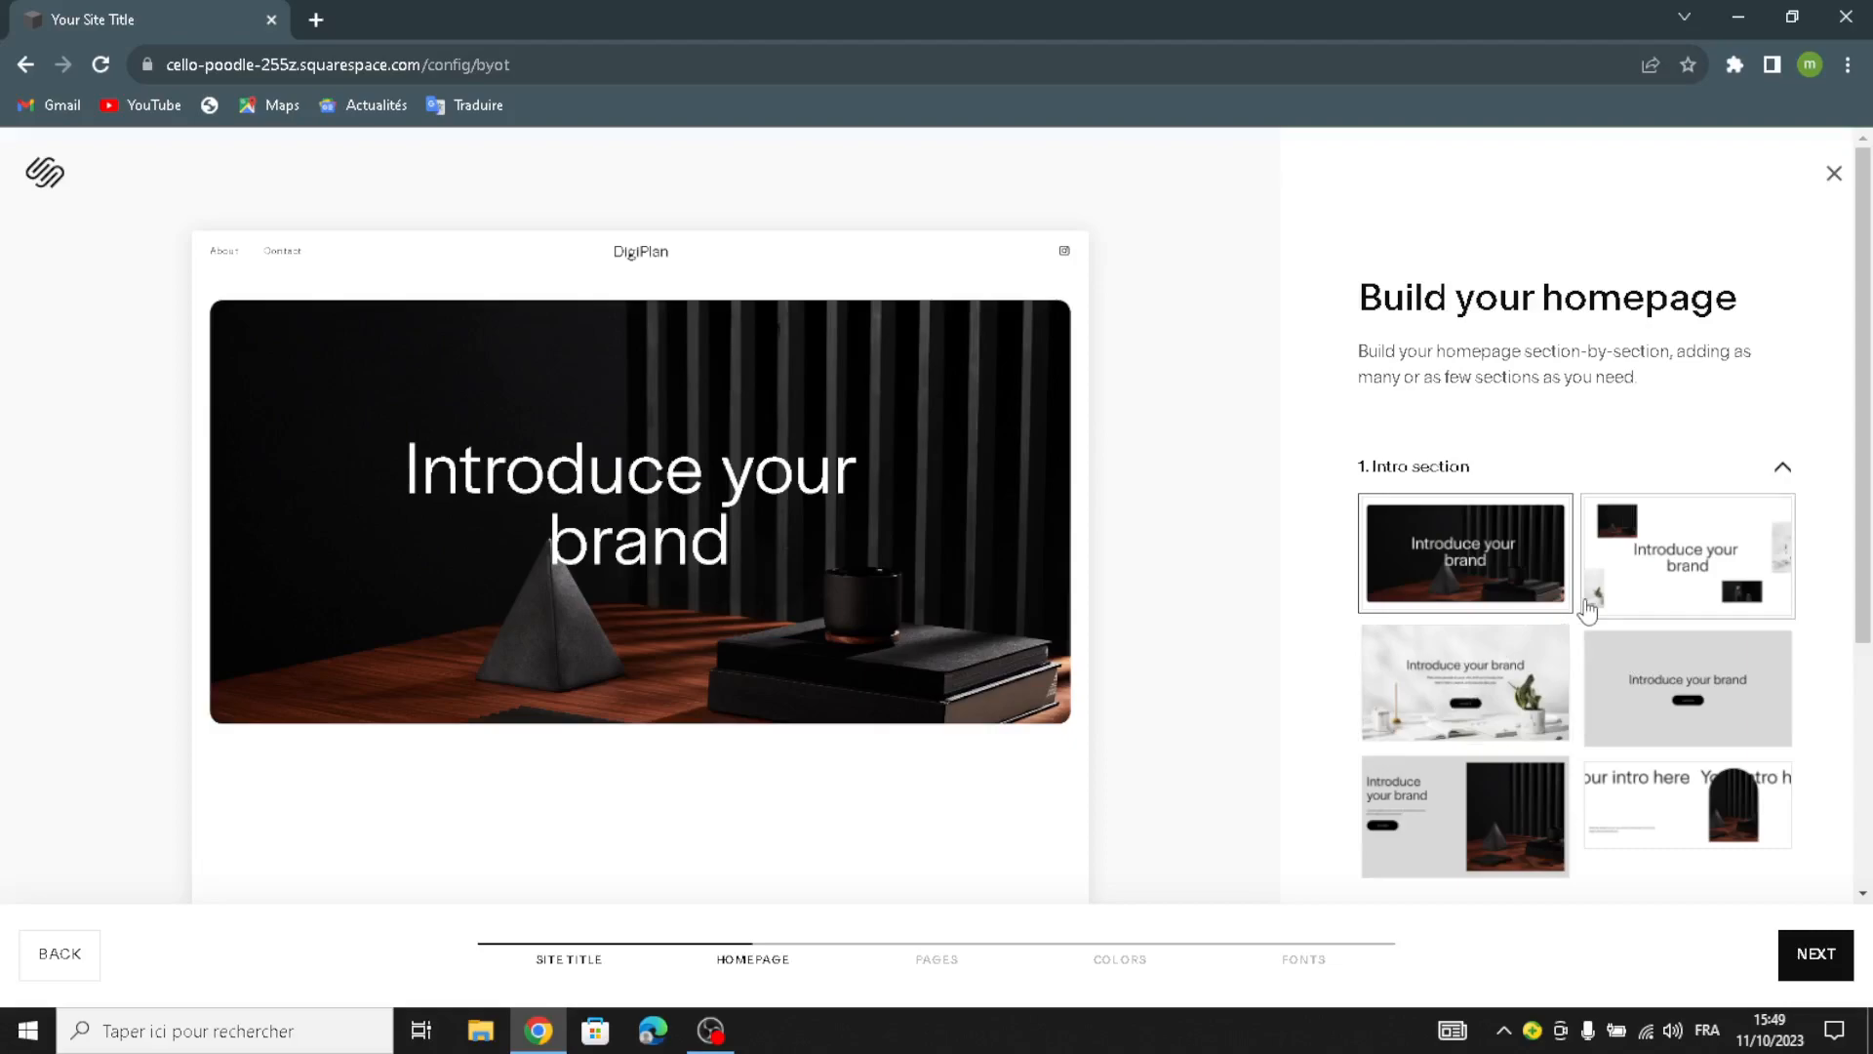
- Choose the plain grey intro layout with a button and the arched-image "Shop our product" layout for the homepage
click(1646, 695)
scroll(1646, 695, down, 1)
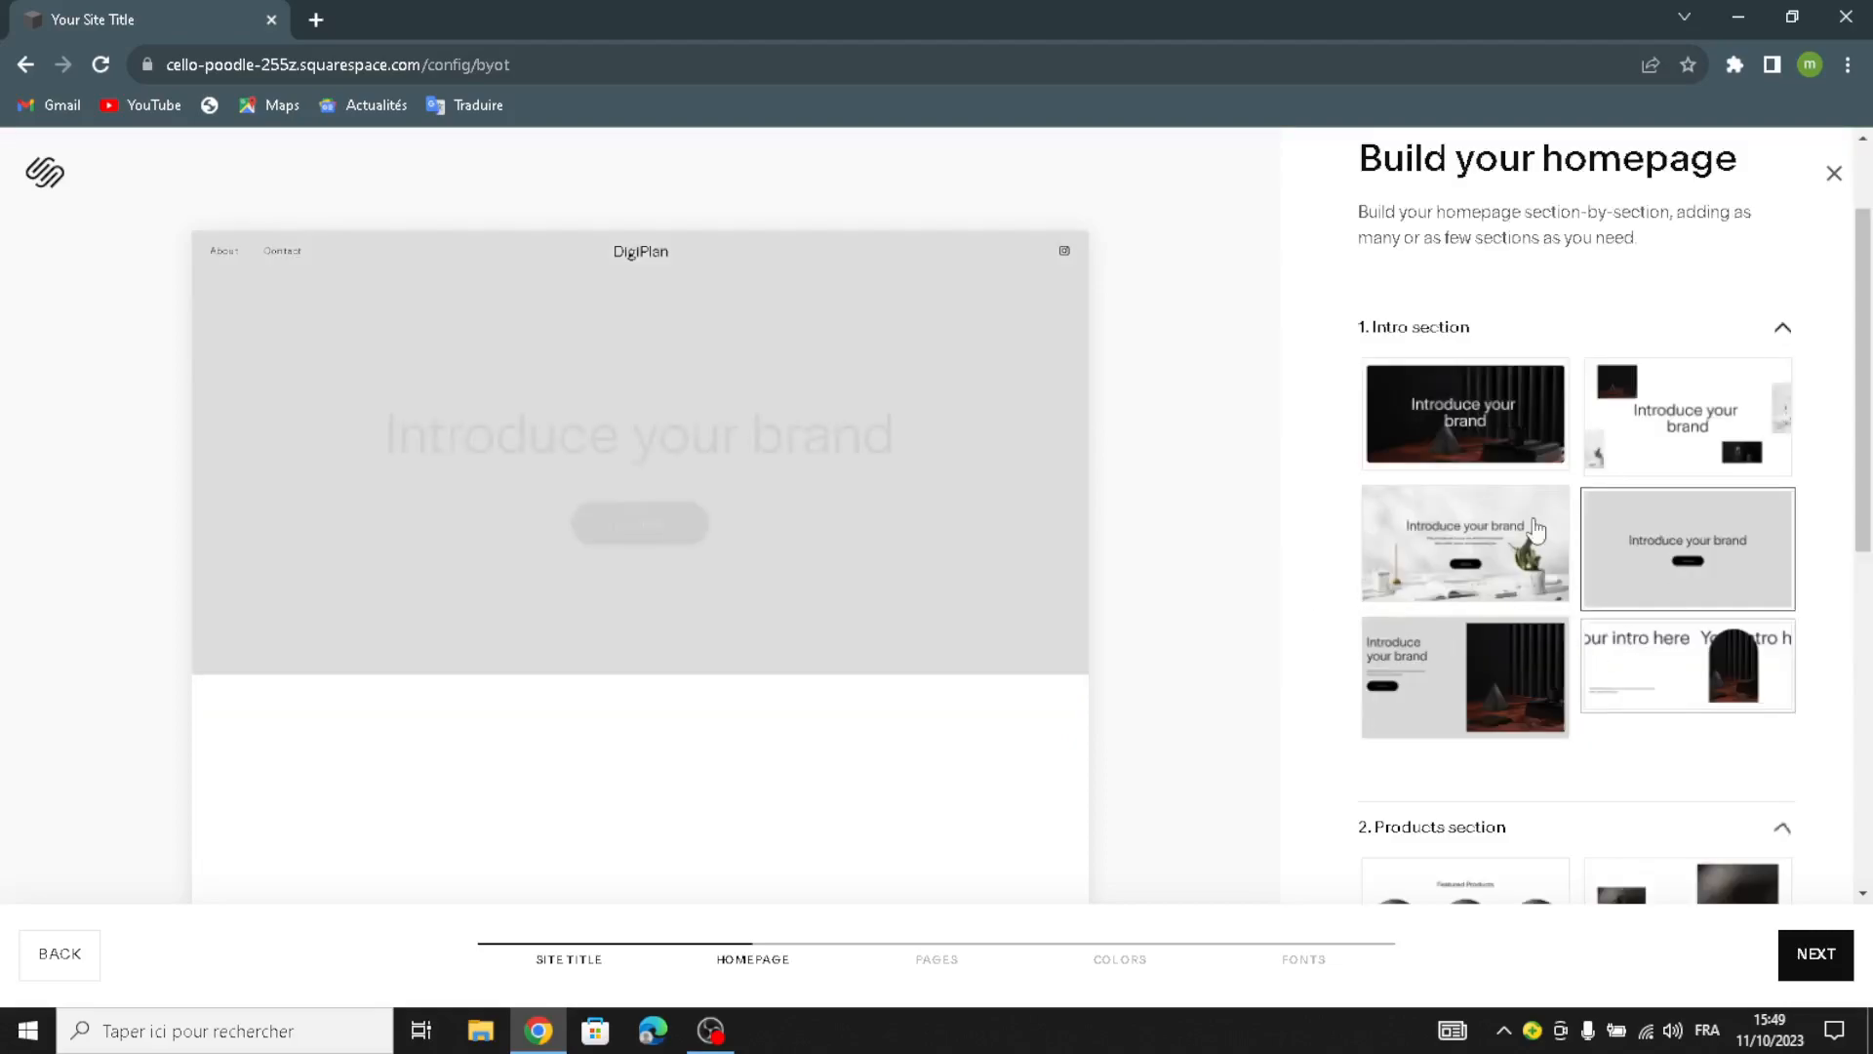
scroll(1781, 276, down, 3)
scroll(1518, 560, down, 1)
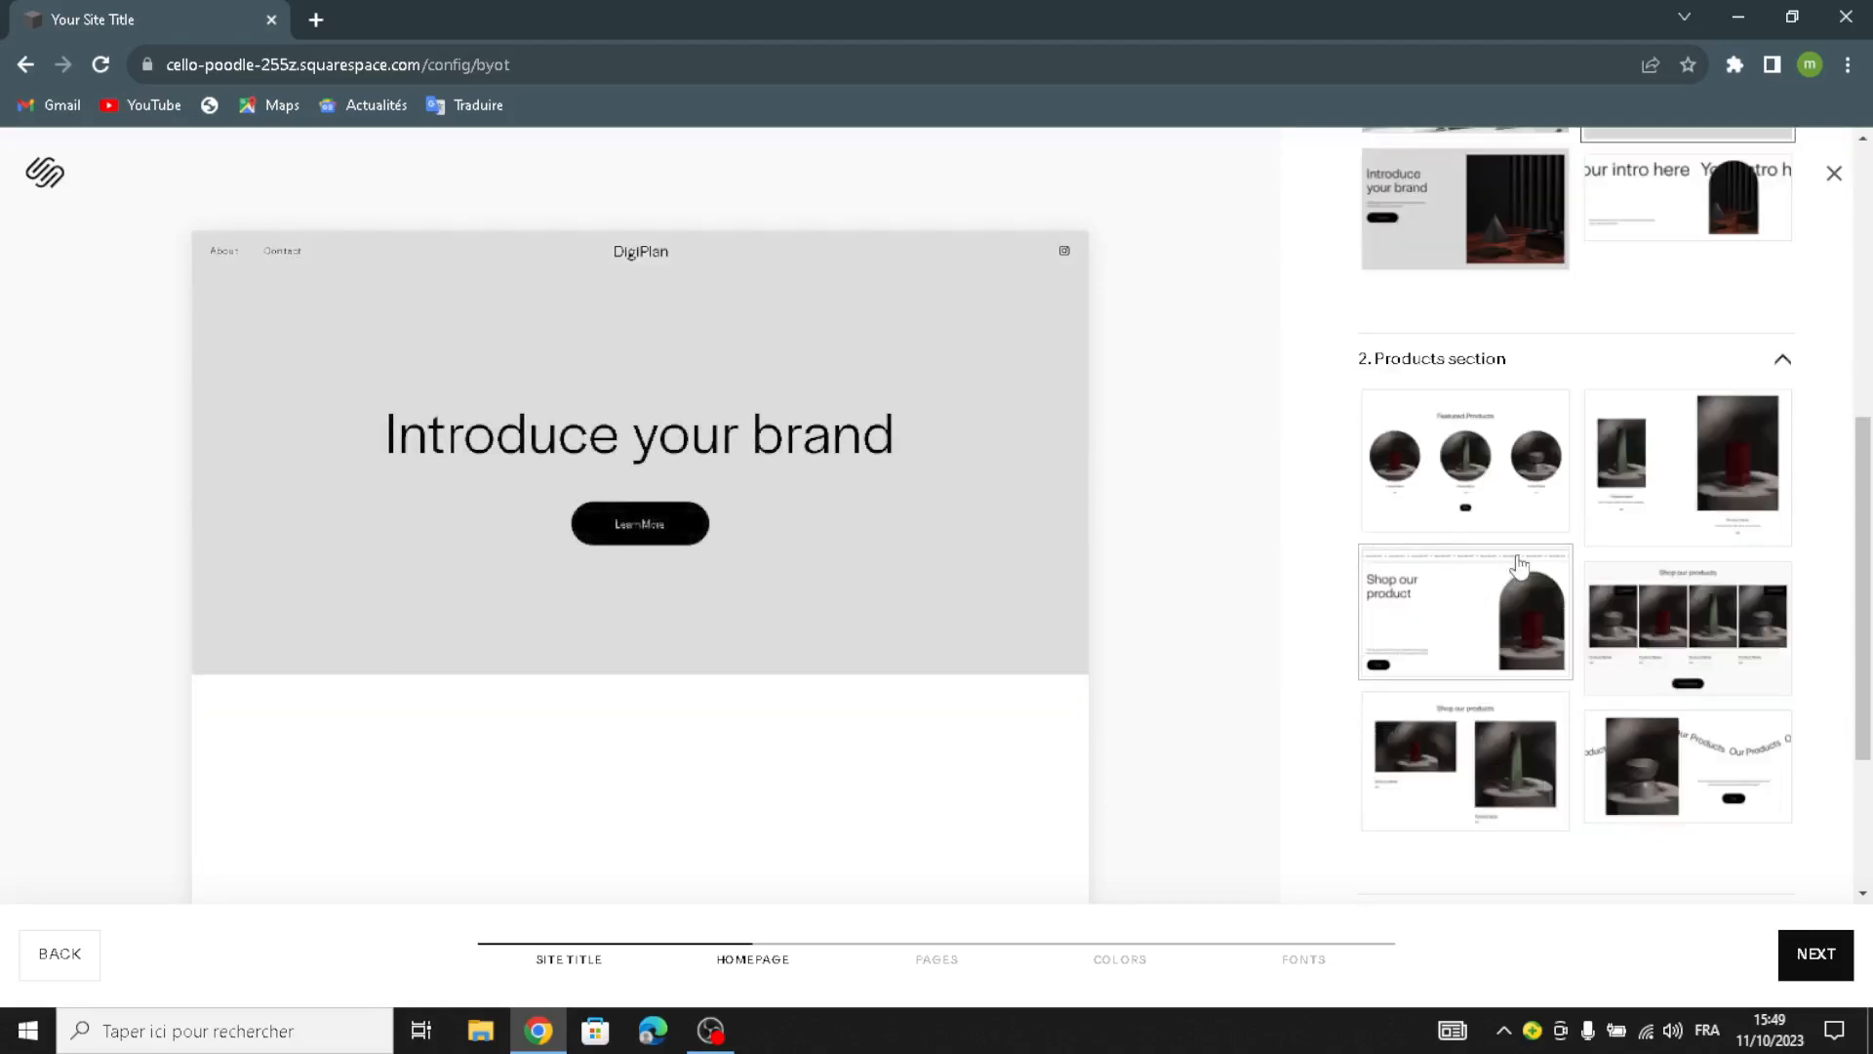
click(1398, 476)
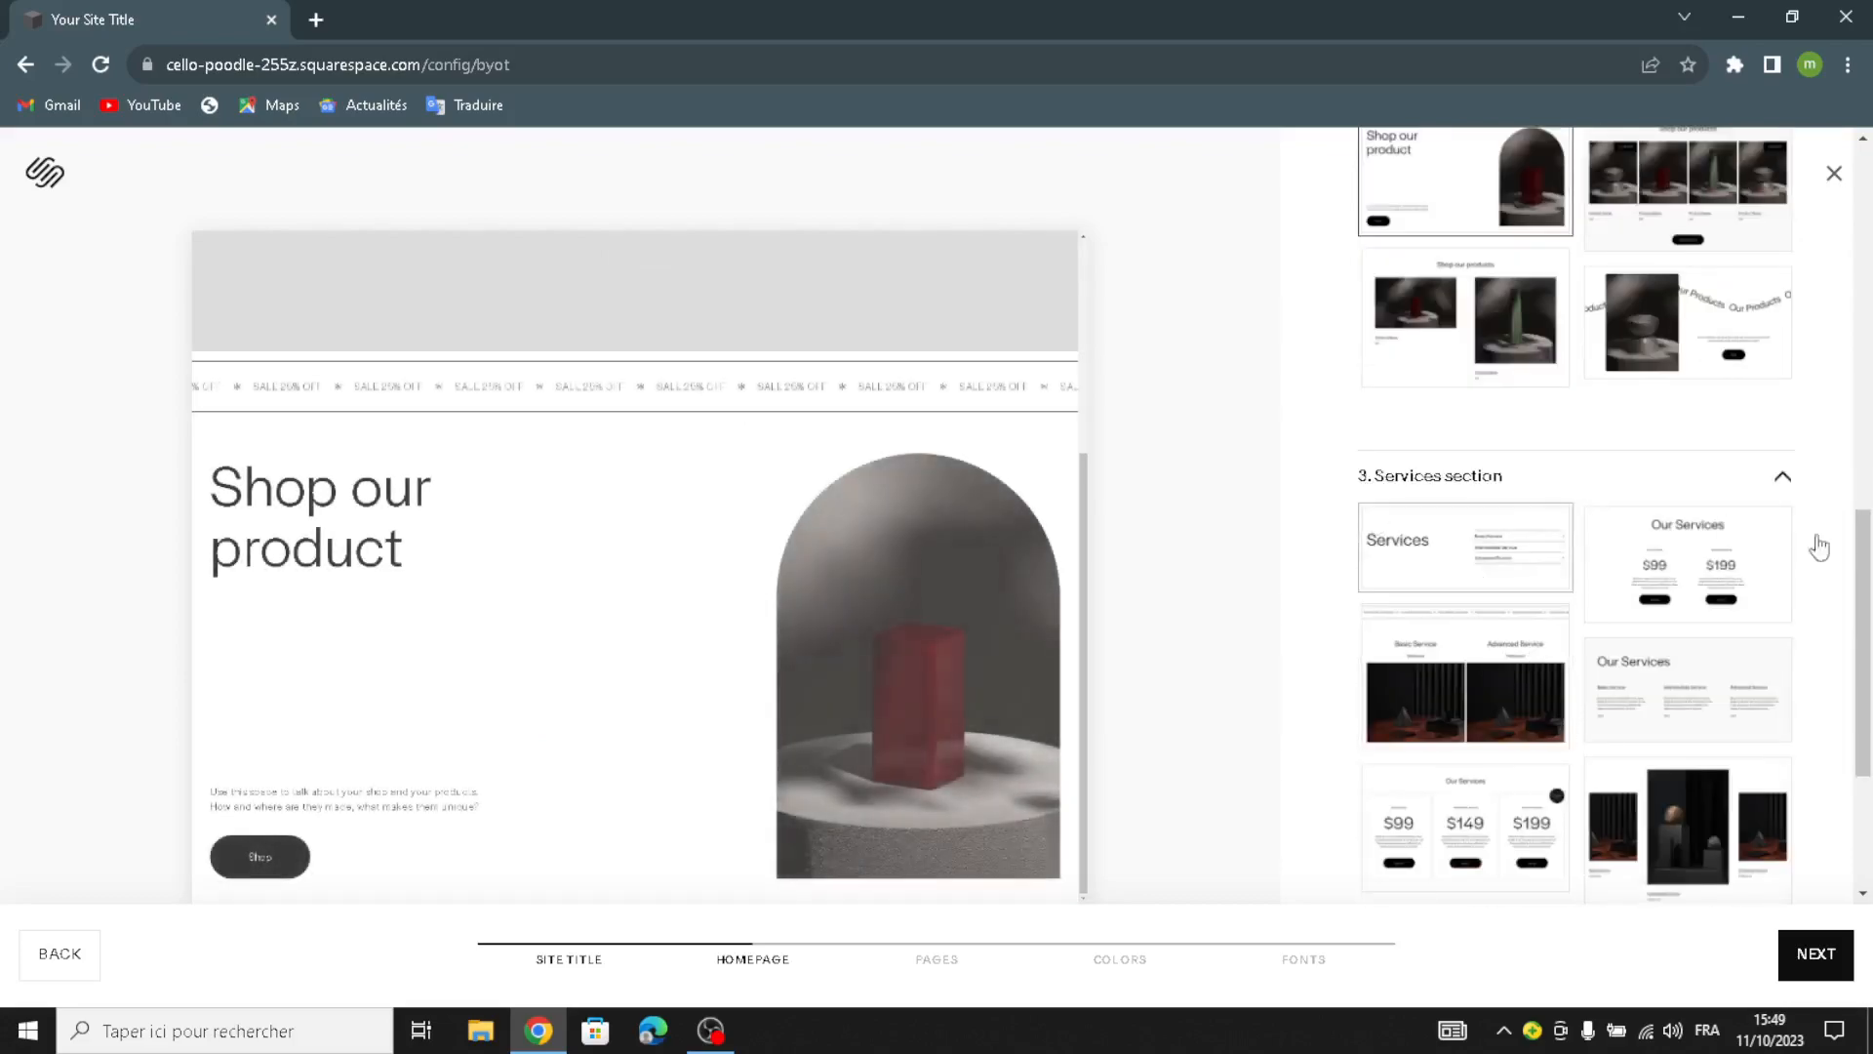
- Add the Services list, text-only About, "Follow us on social" and Contact Us form with image sections to the homepage
click(1446, 275)
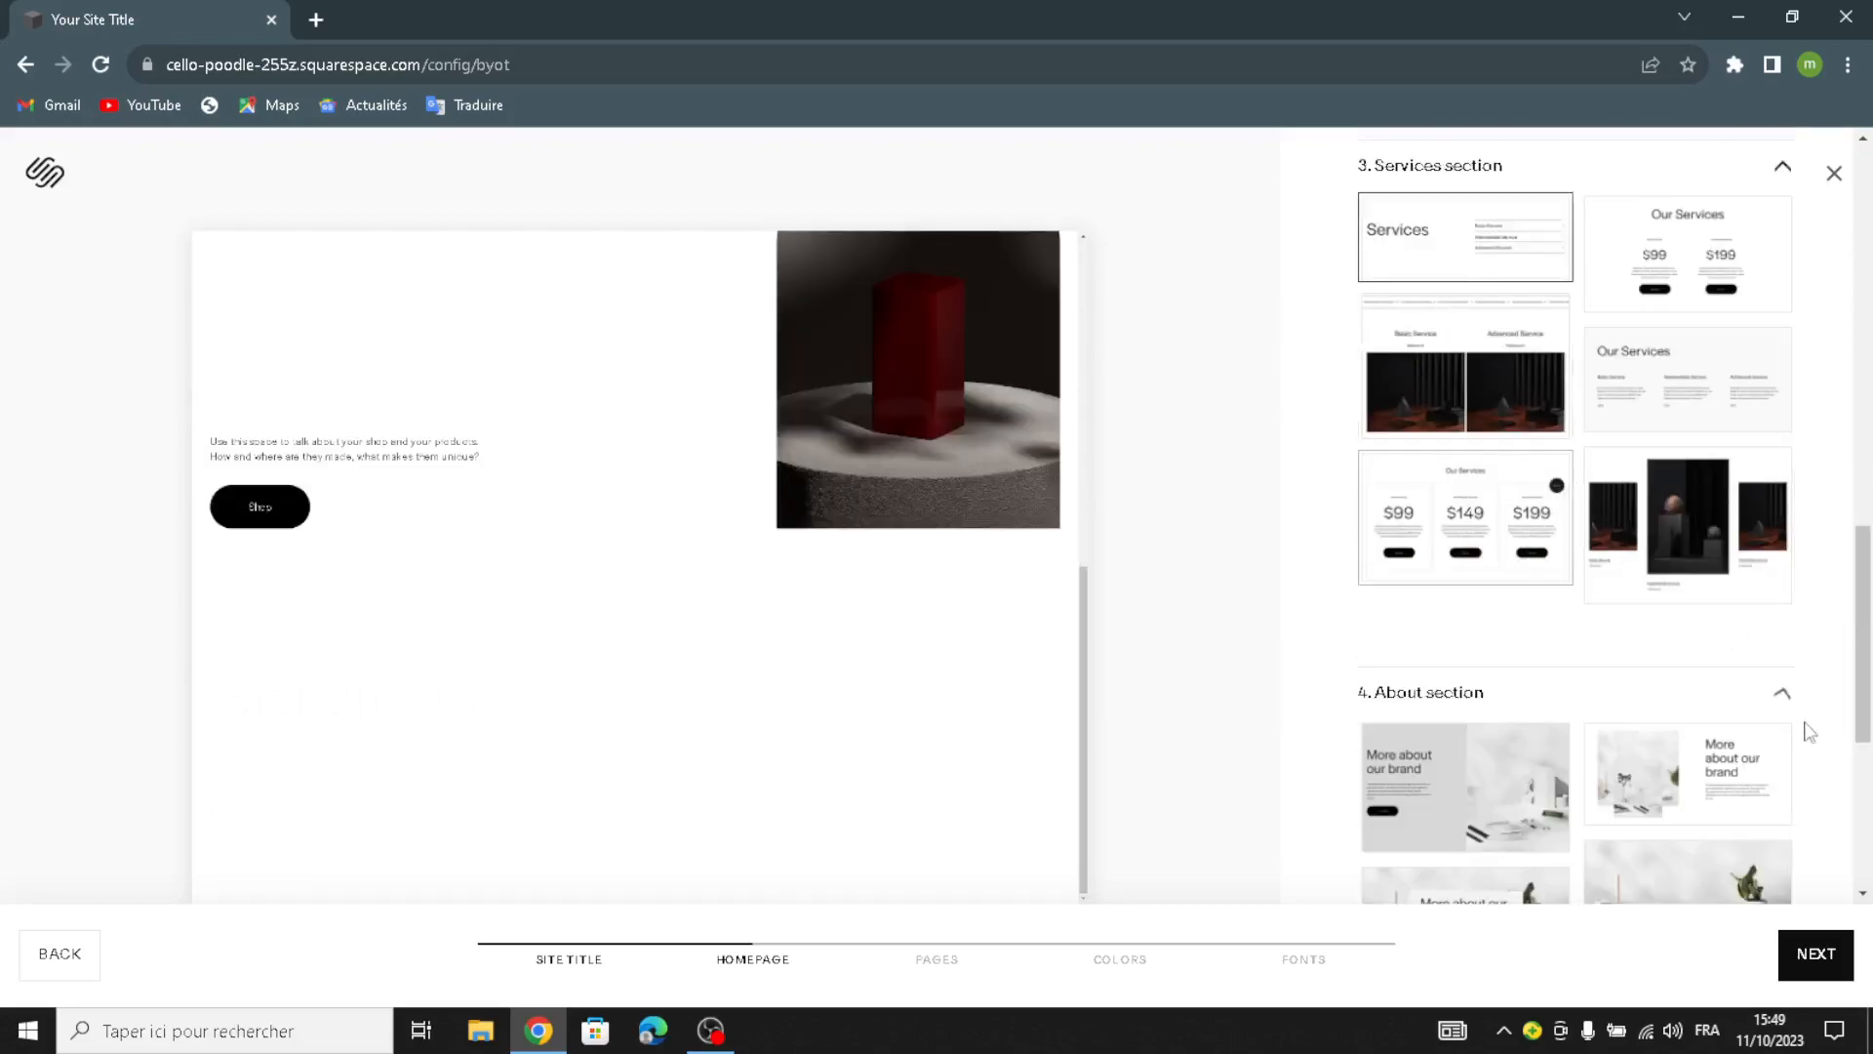
click(1463, 546)
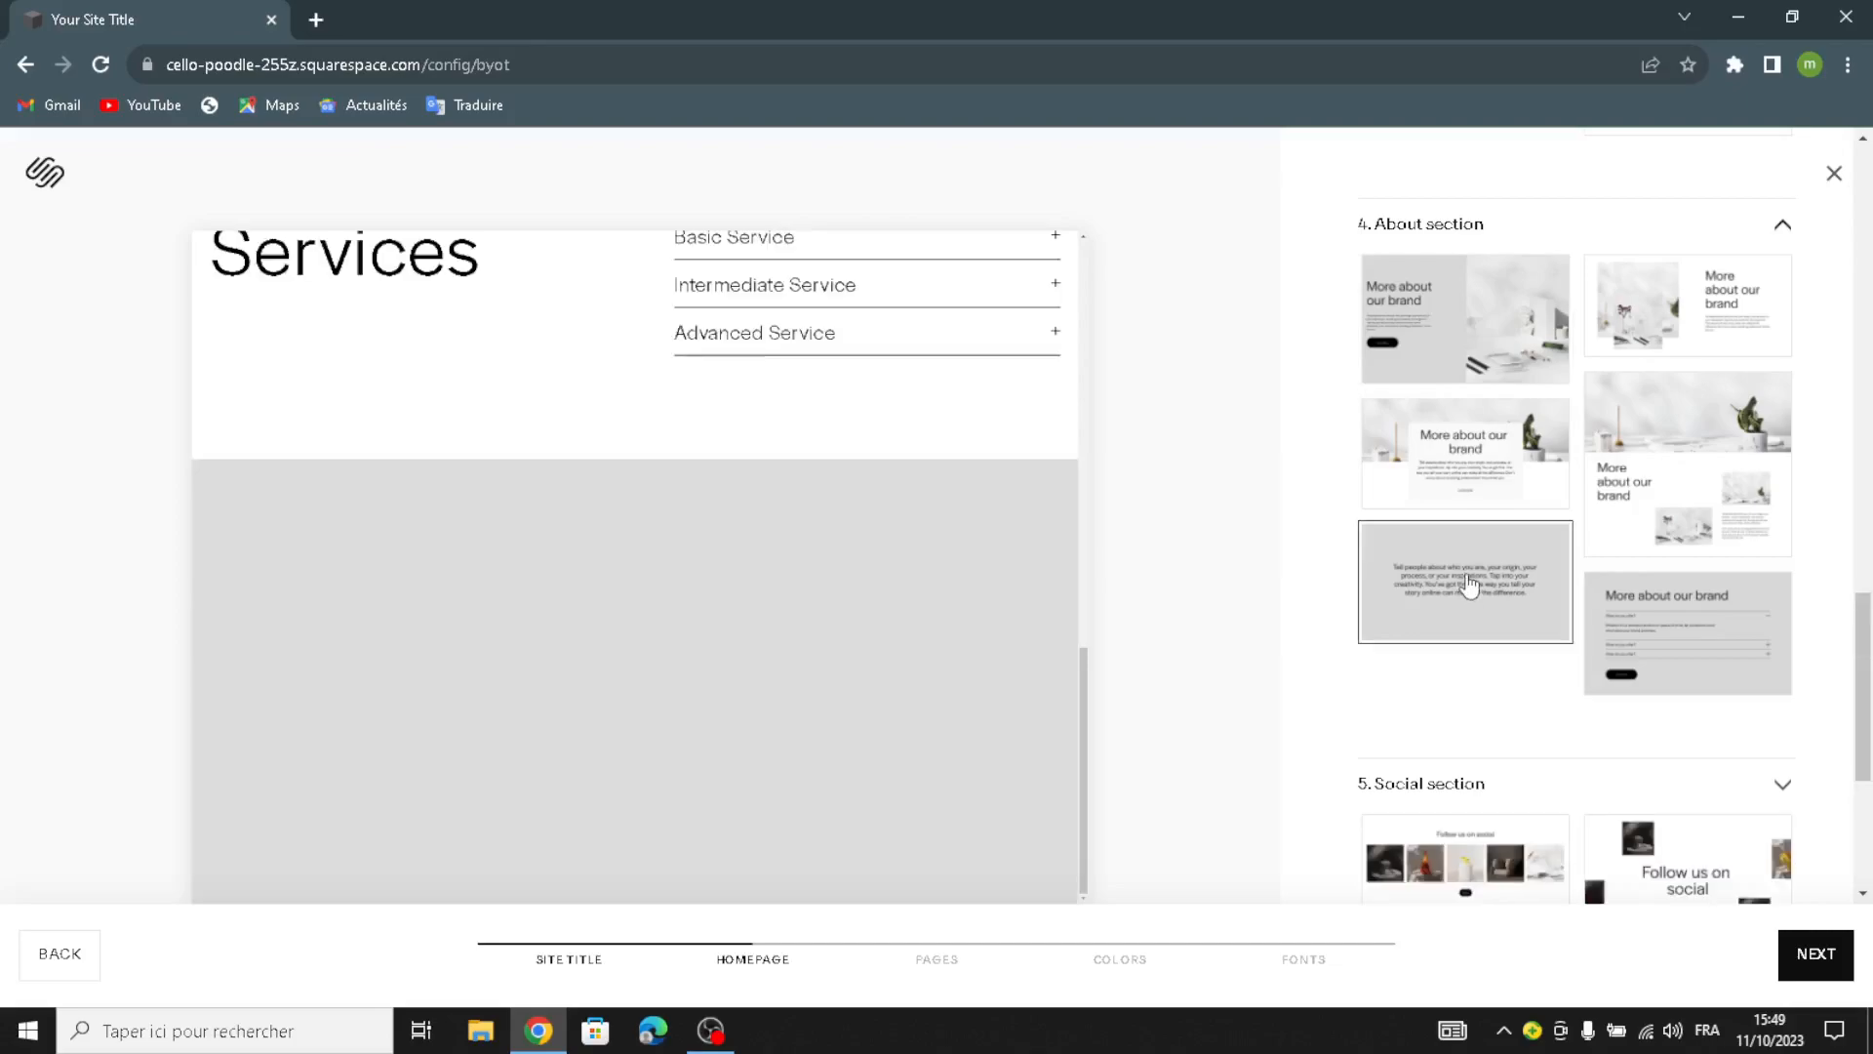
click(1558, 590)
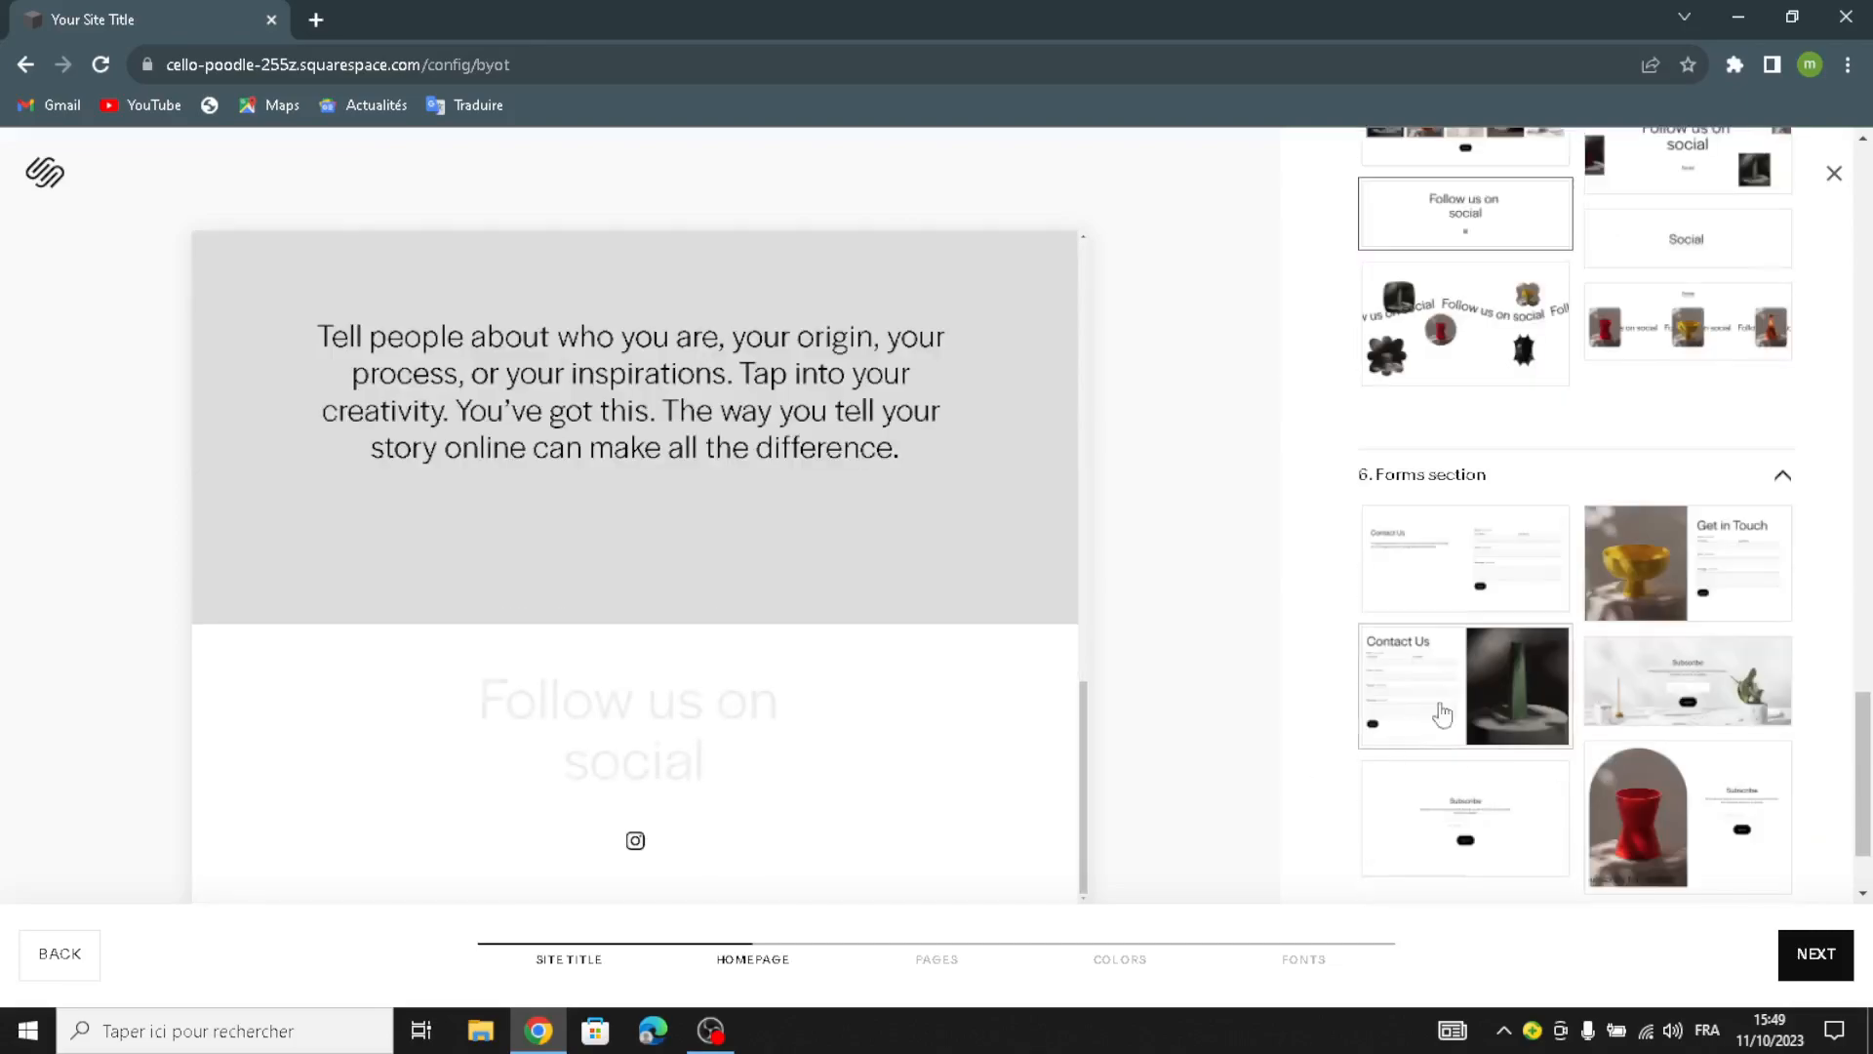
click(1463, 700)
- Continue to the page selection and add a Services page alongside About and Contact
click(1501, 648)
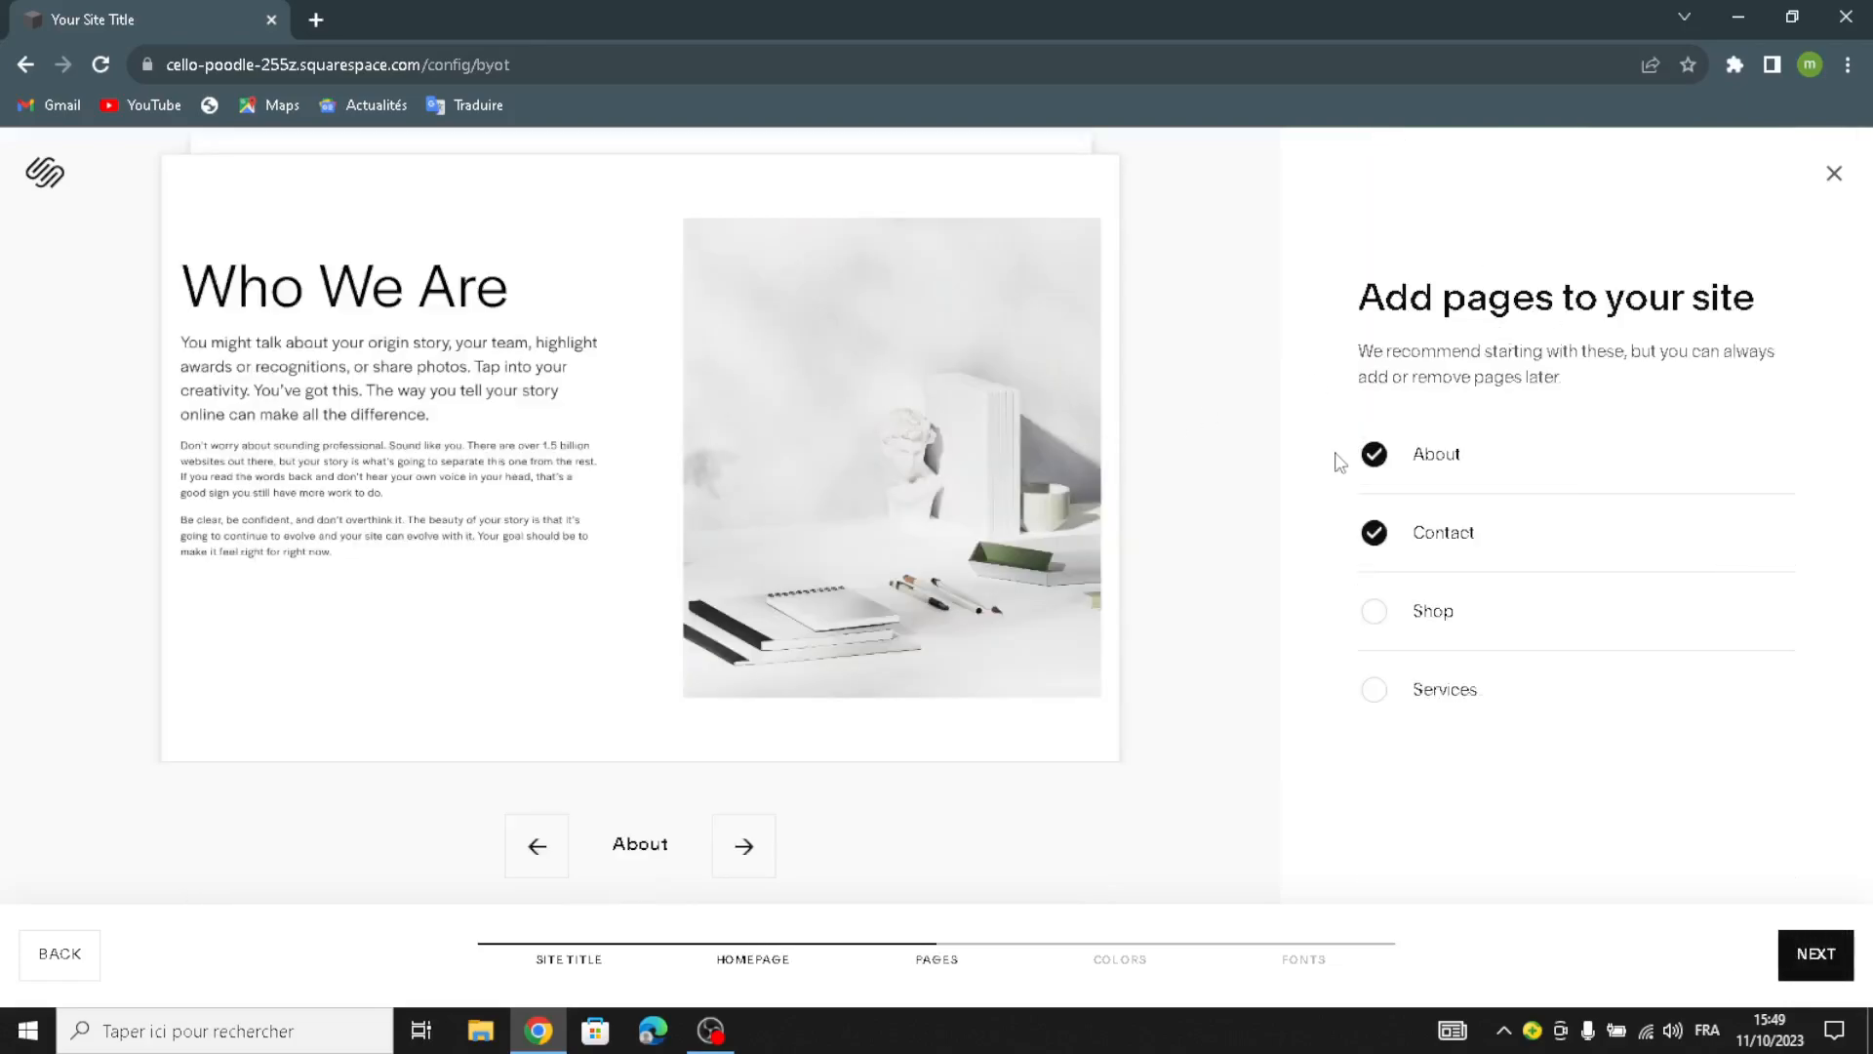
click(1375, 688)
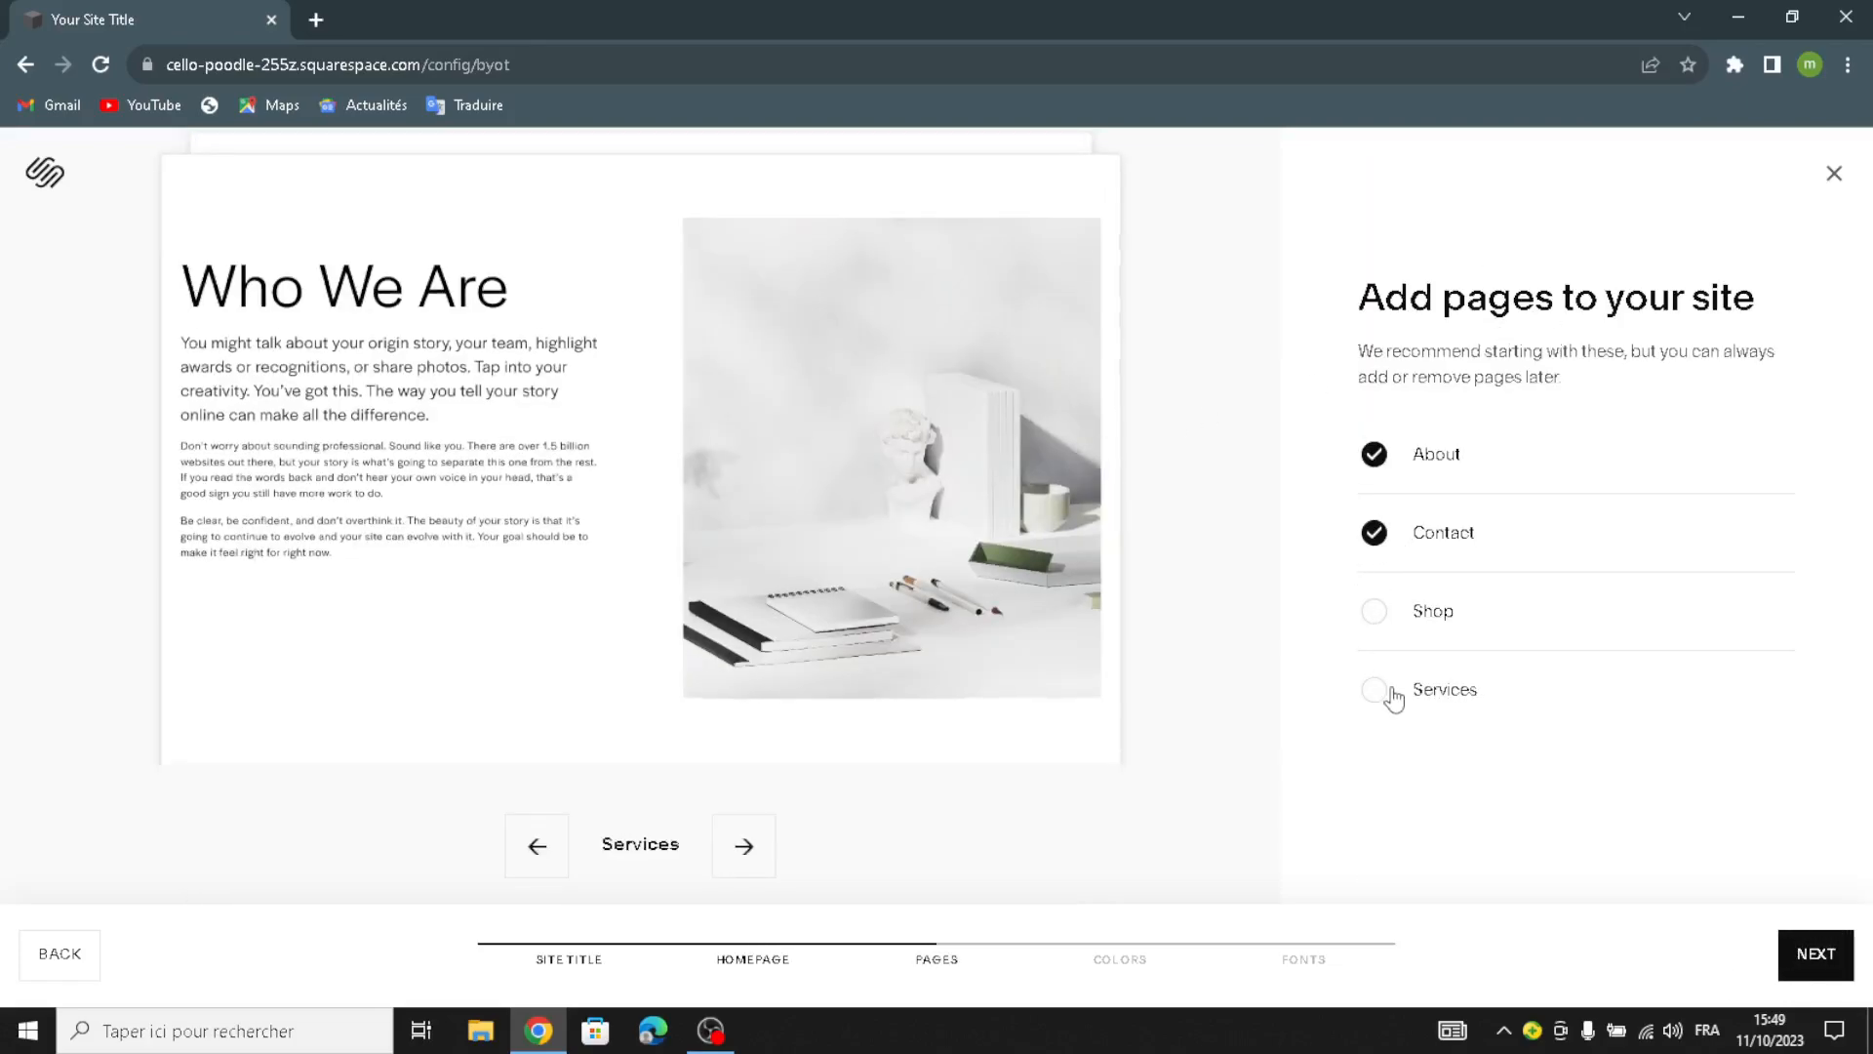
click(1816, 954)
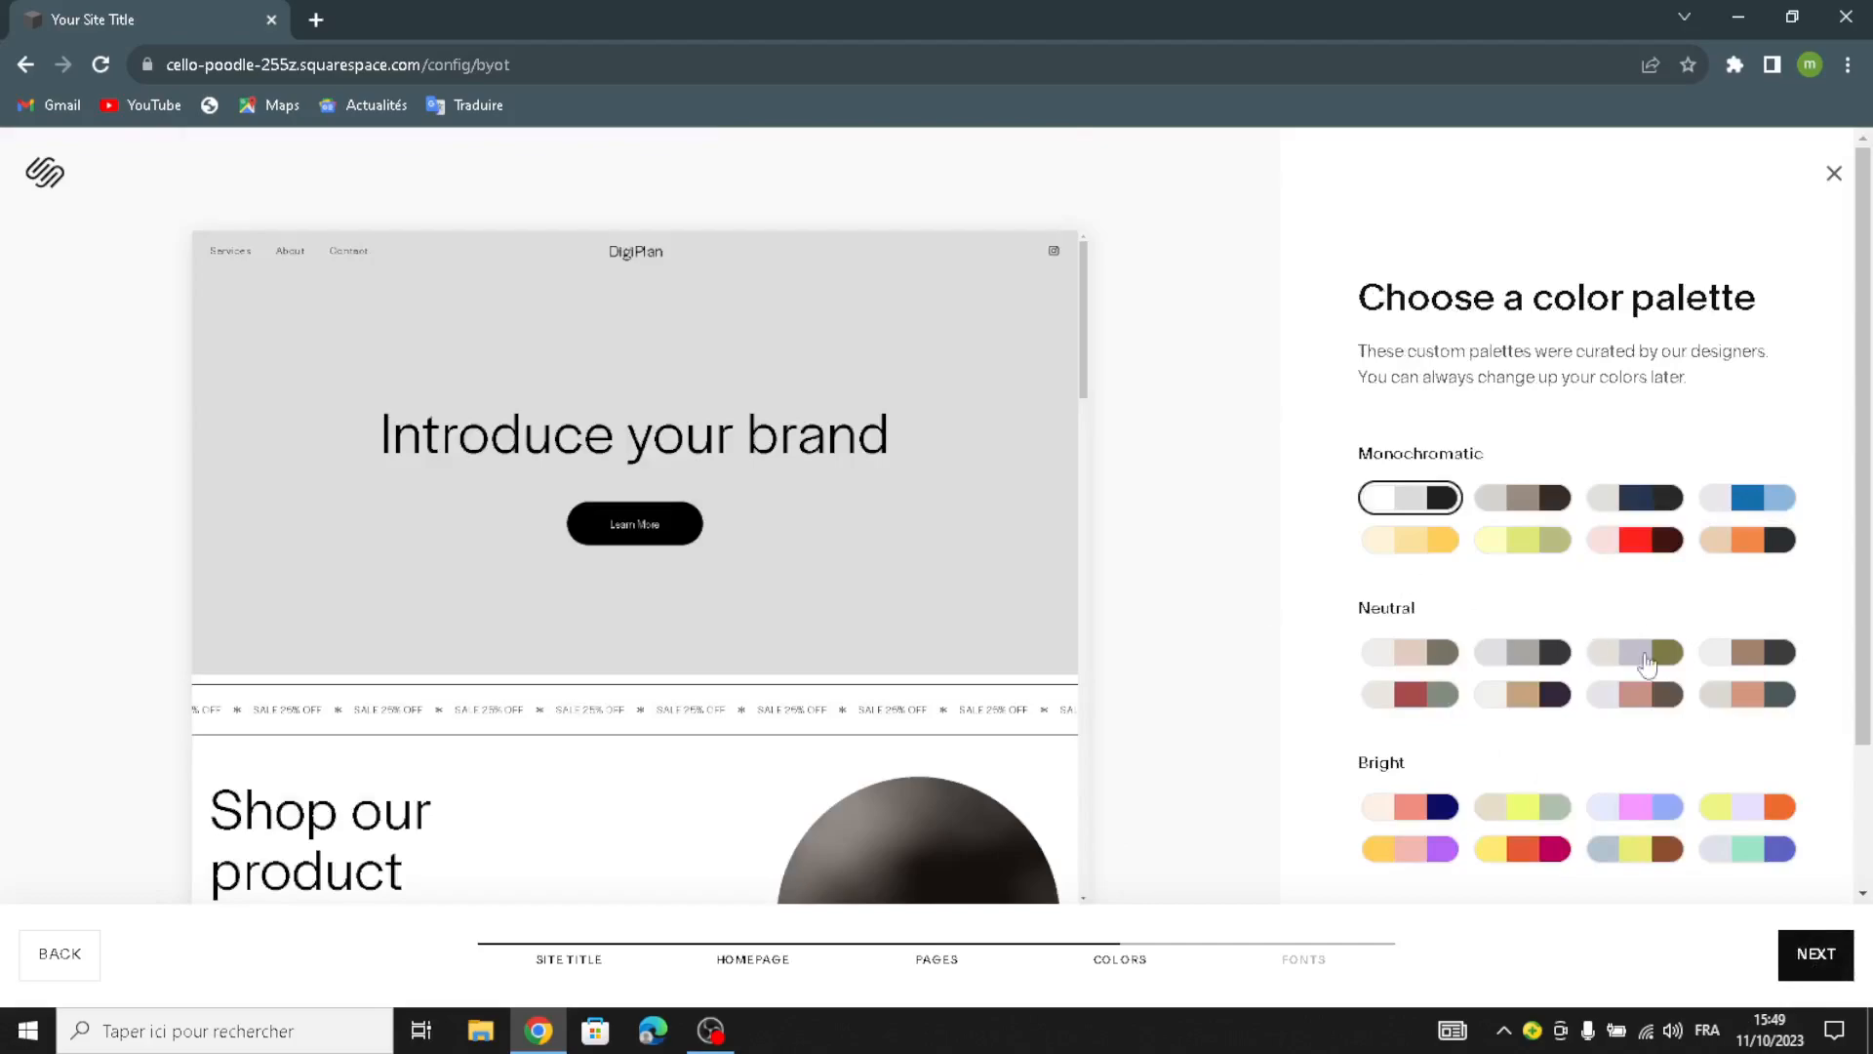
- Try out several Neutral, Bright and Bold color palettes on the homepage preview
click(1627, 695)
scroll(1405, 712, down, 2)
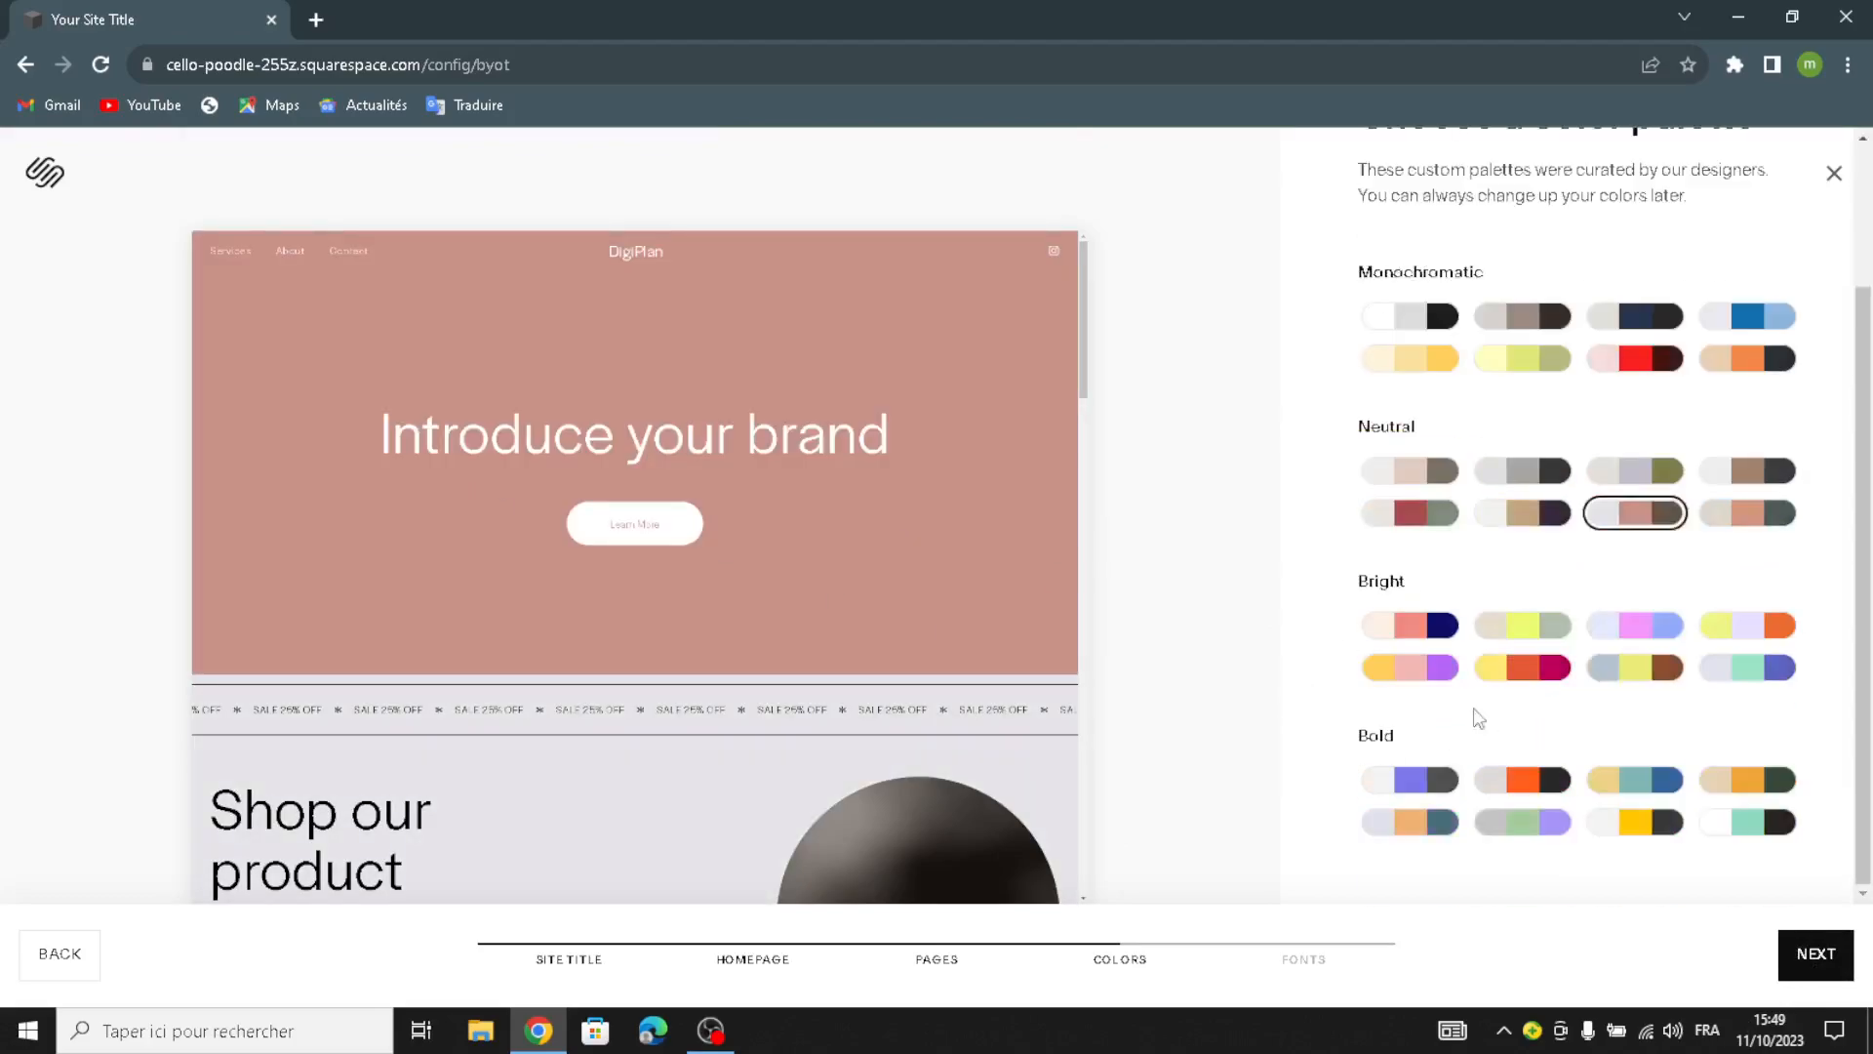
click(1639, 667)
click(1544, 671)
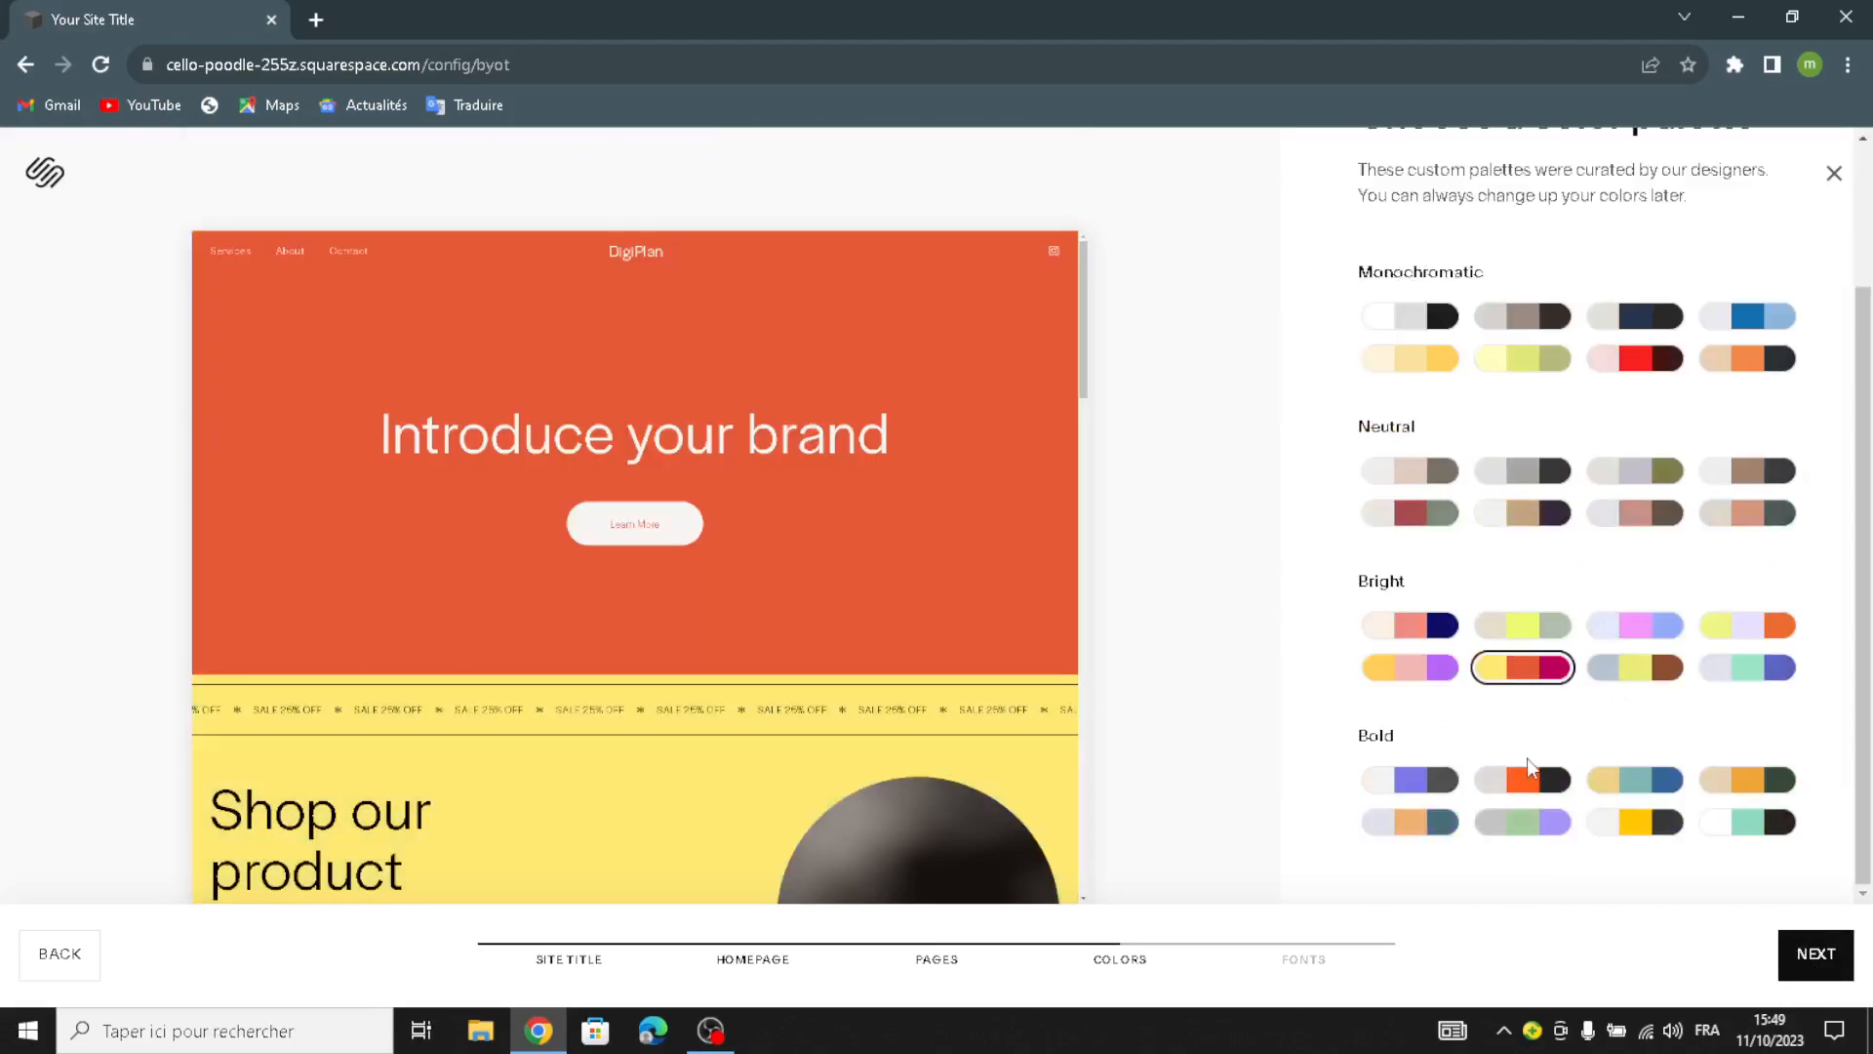
click(1634, 773)
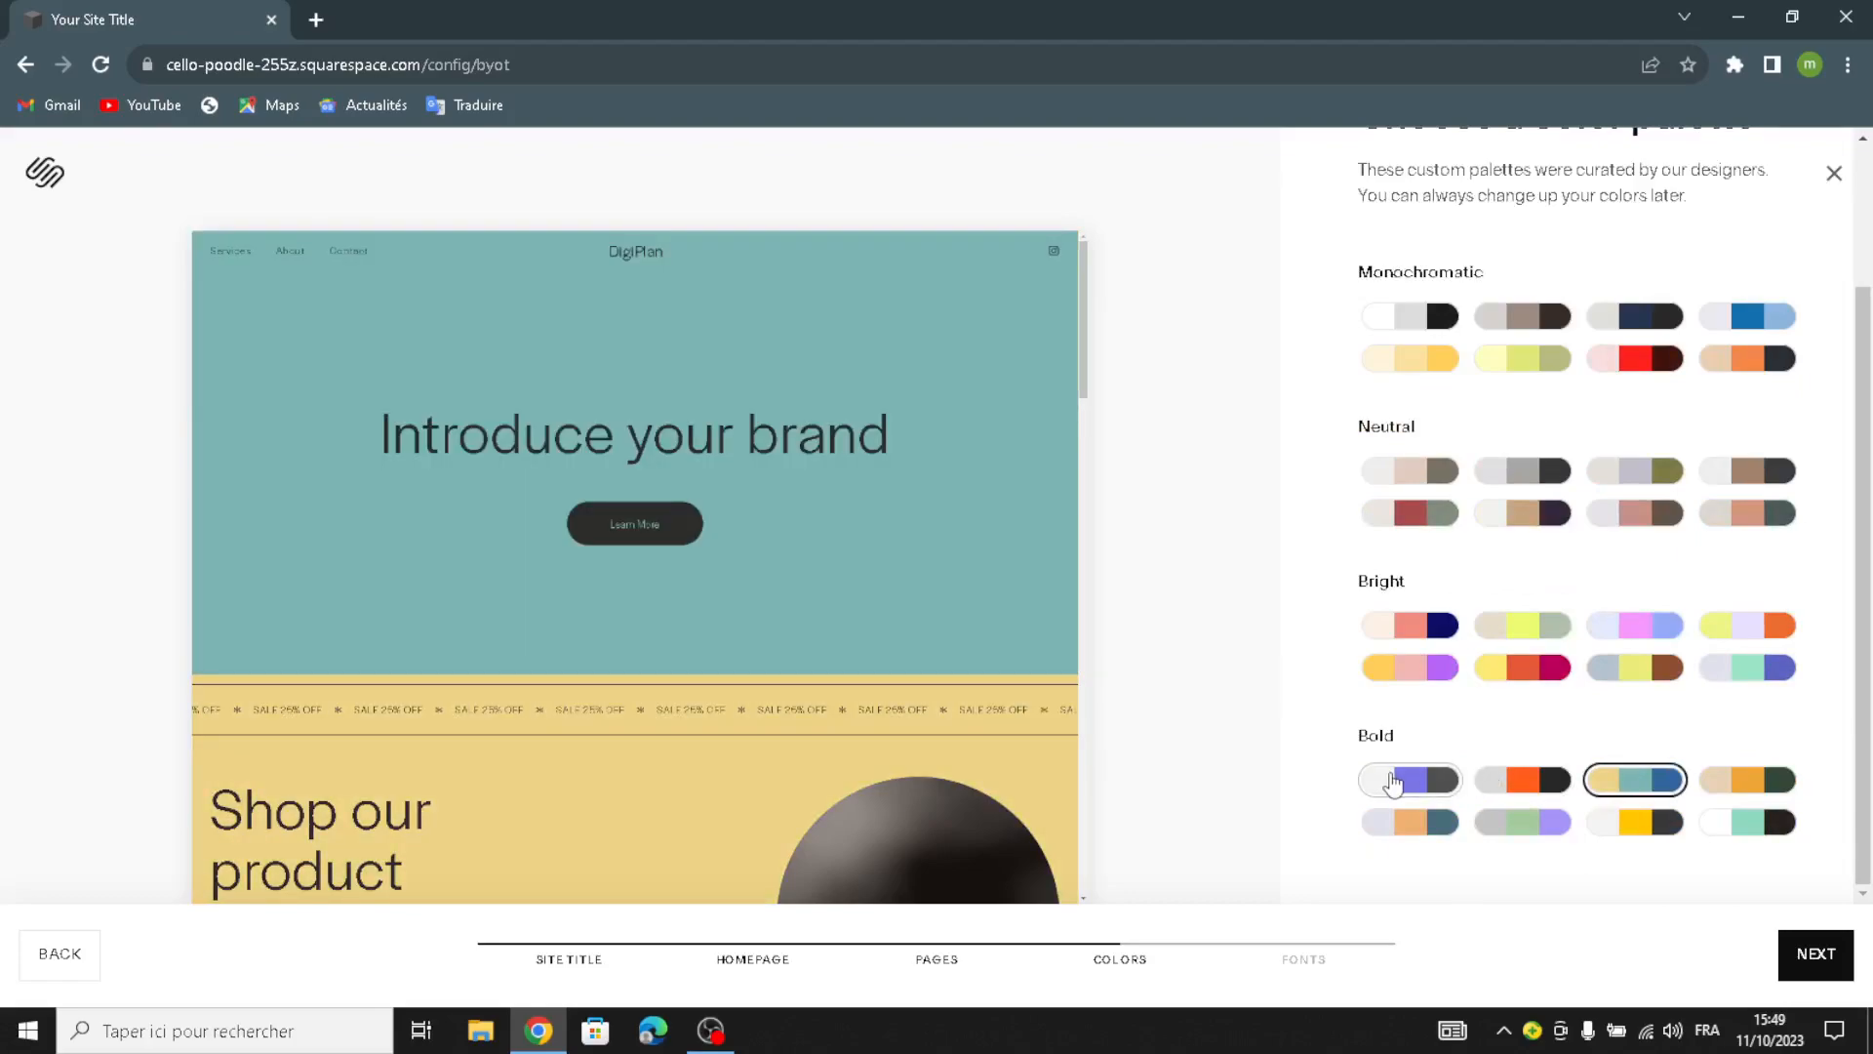
- Choose the Bold palette with violet and dark grey, and select the Omnes Pro font pairing
click(1416, 780)
click(1814, 953)
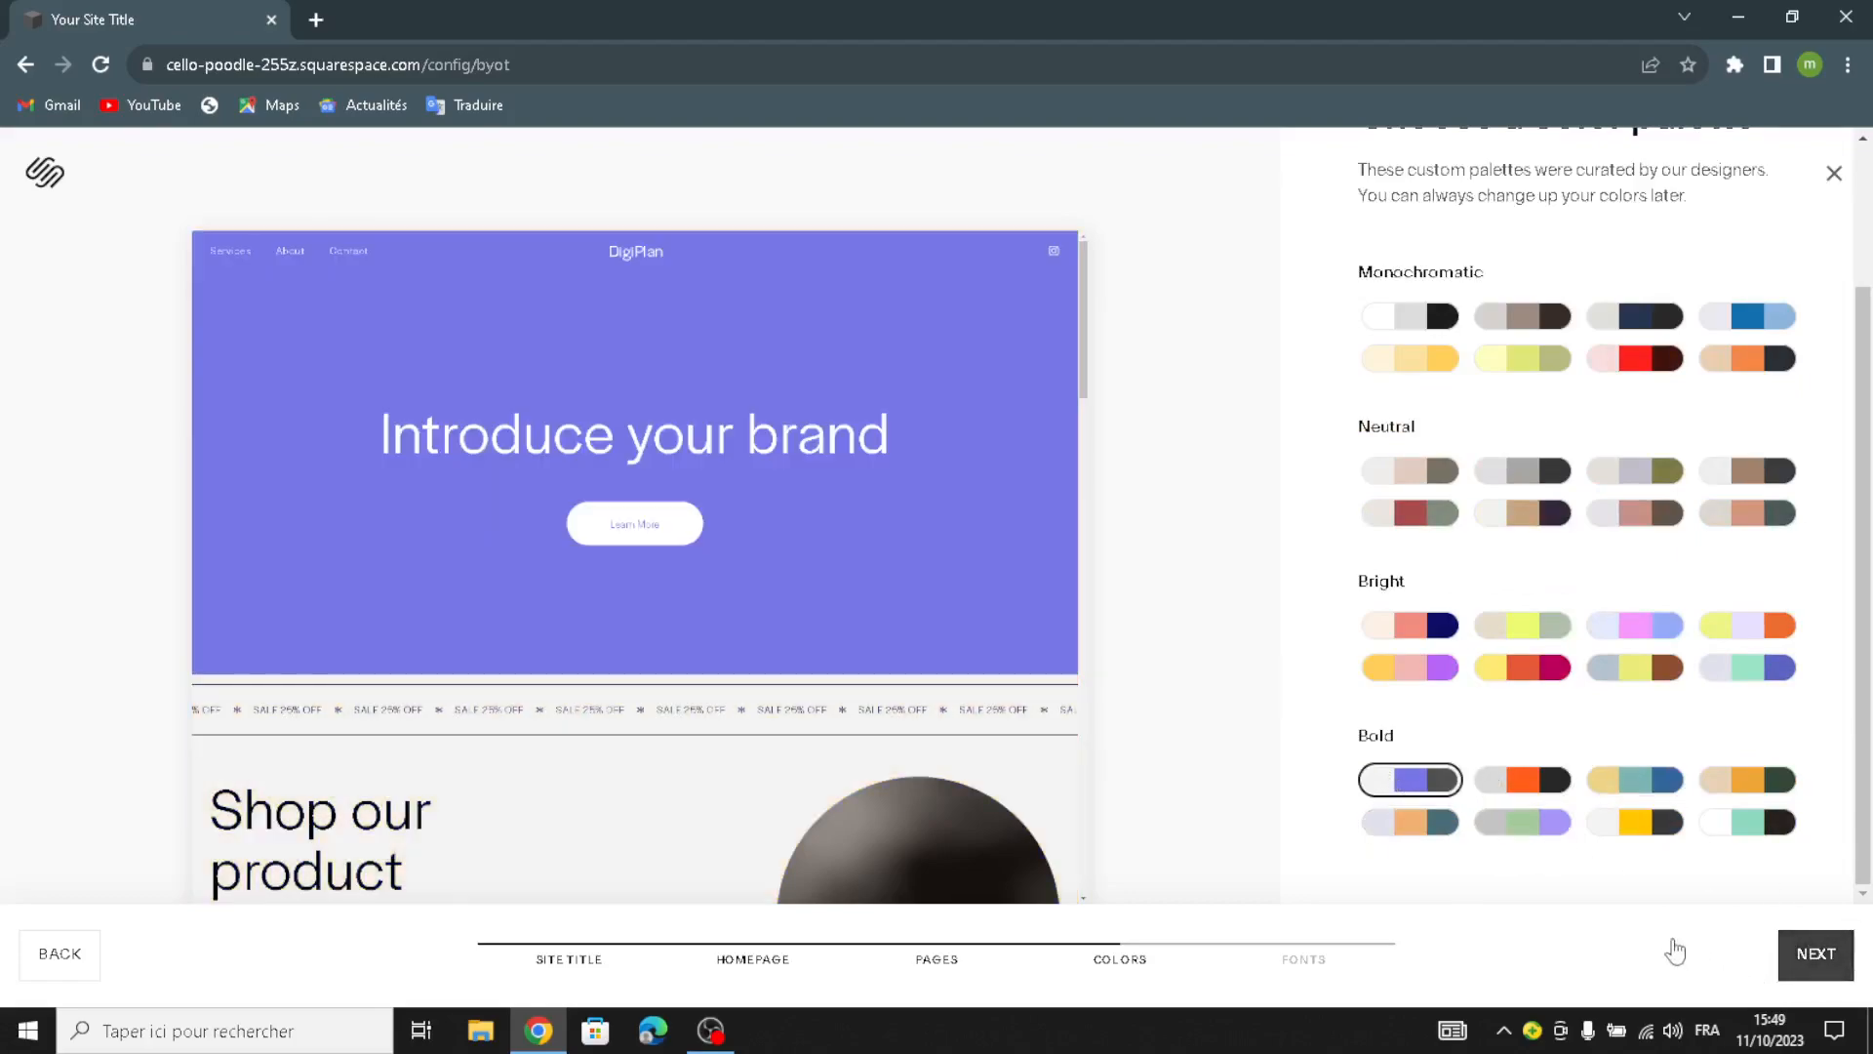
scroll(1332, 542, up, 2)
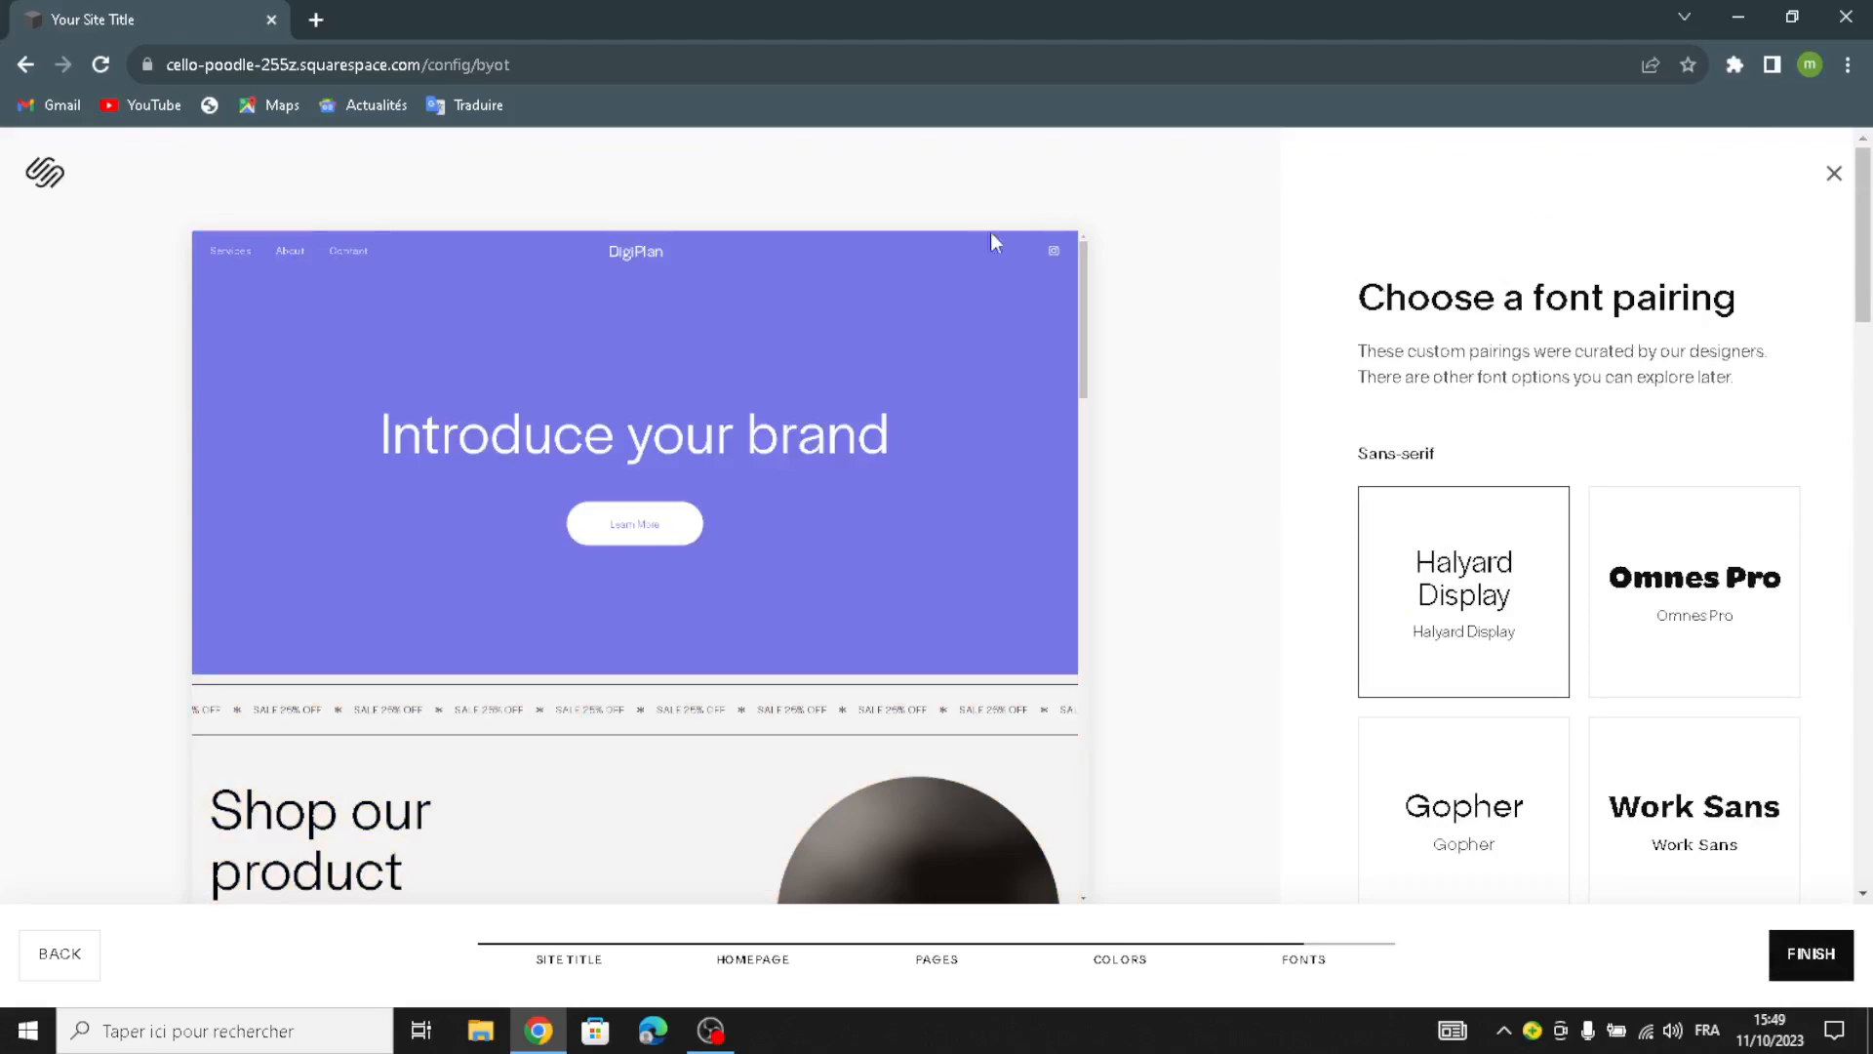
click(1659, 601)
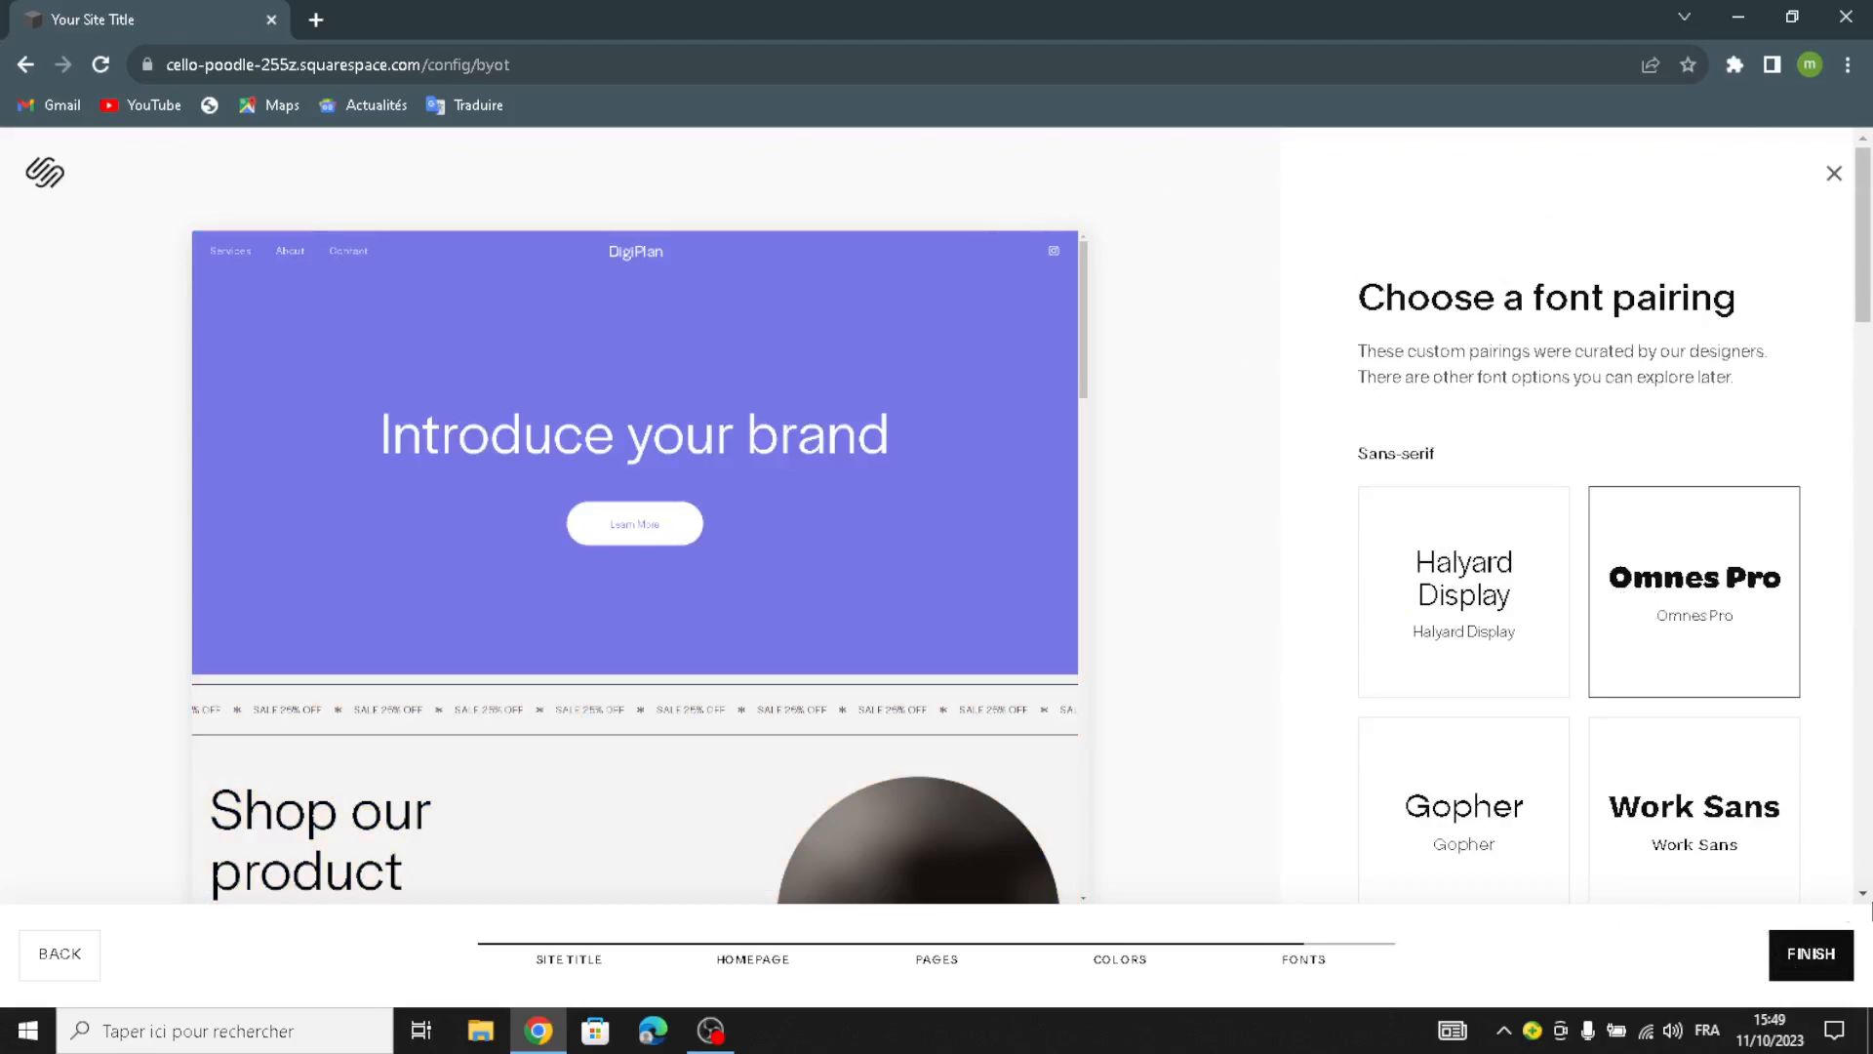
- Finish the template setup and skip the AI text personalization
click(1849, 953)
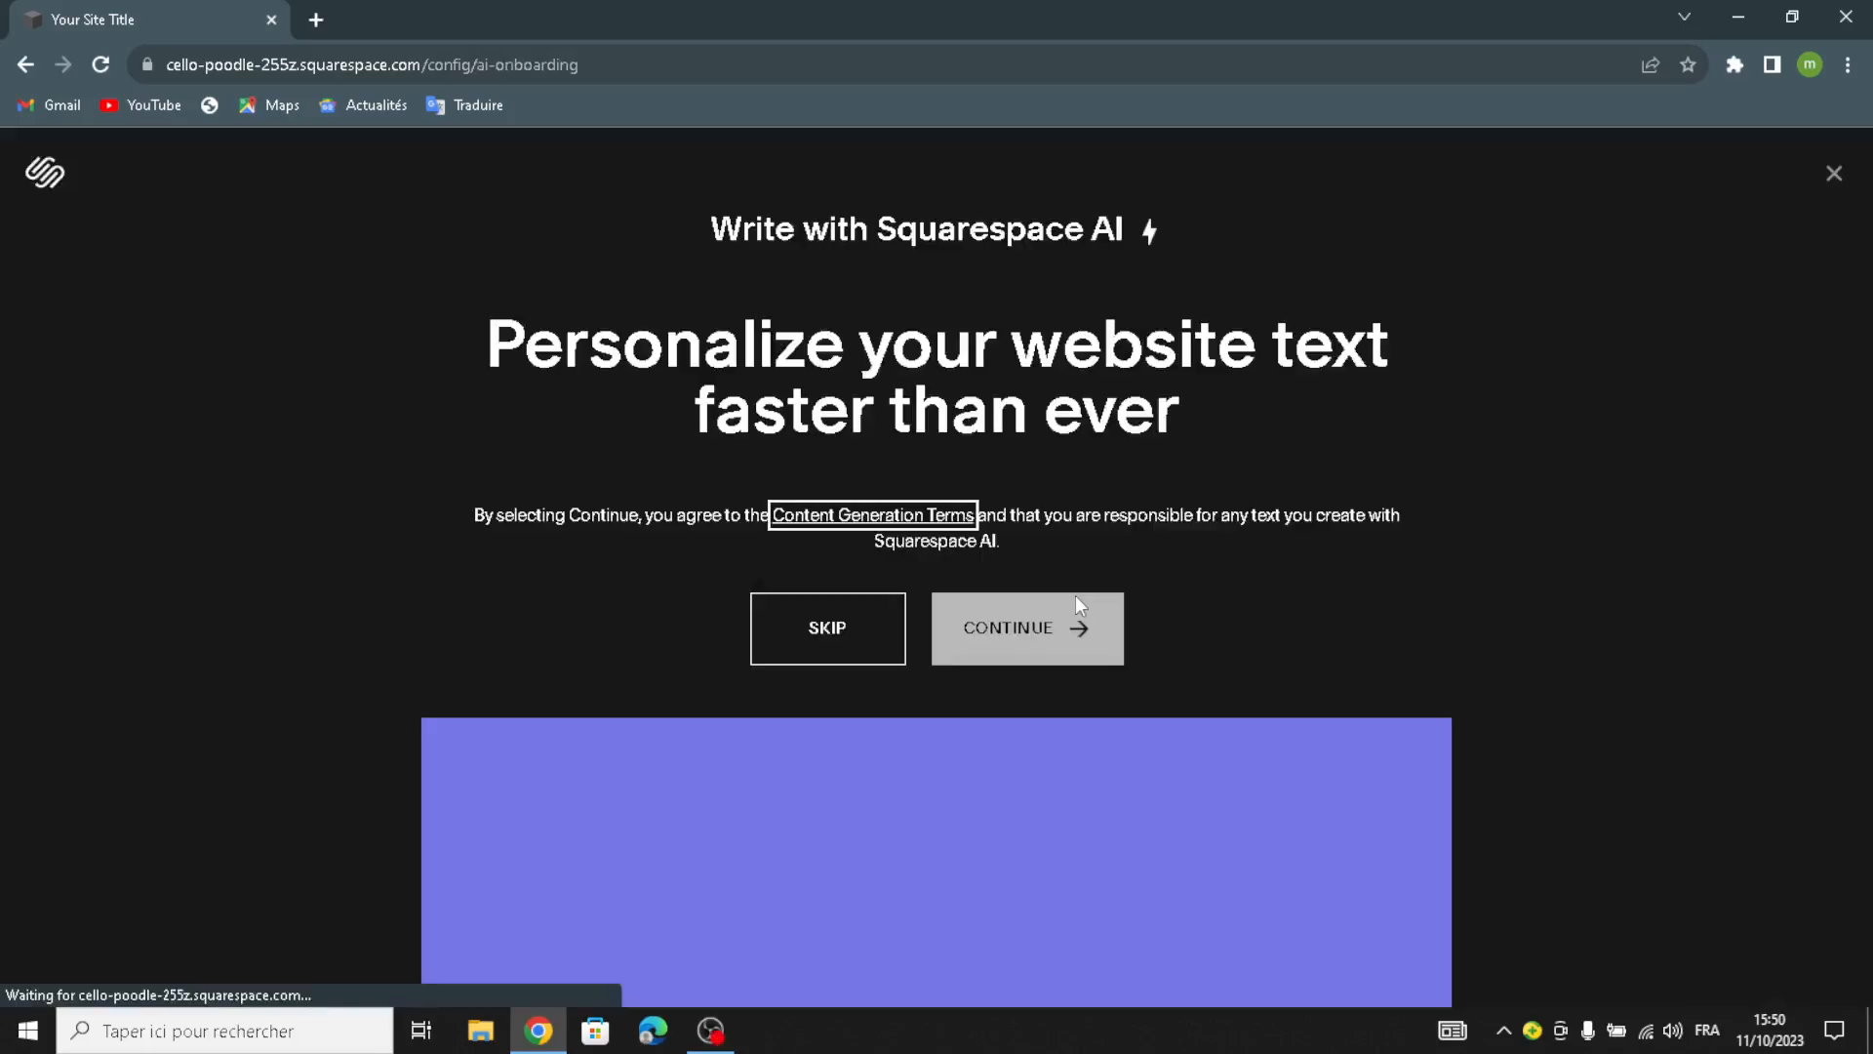
click(1000, 660)
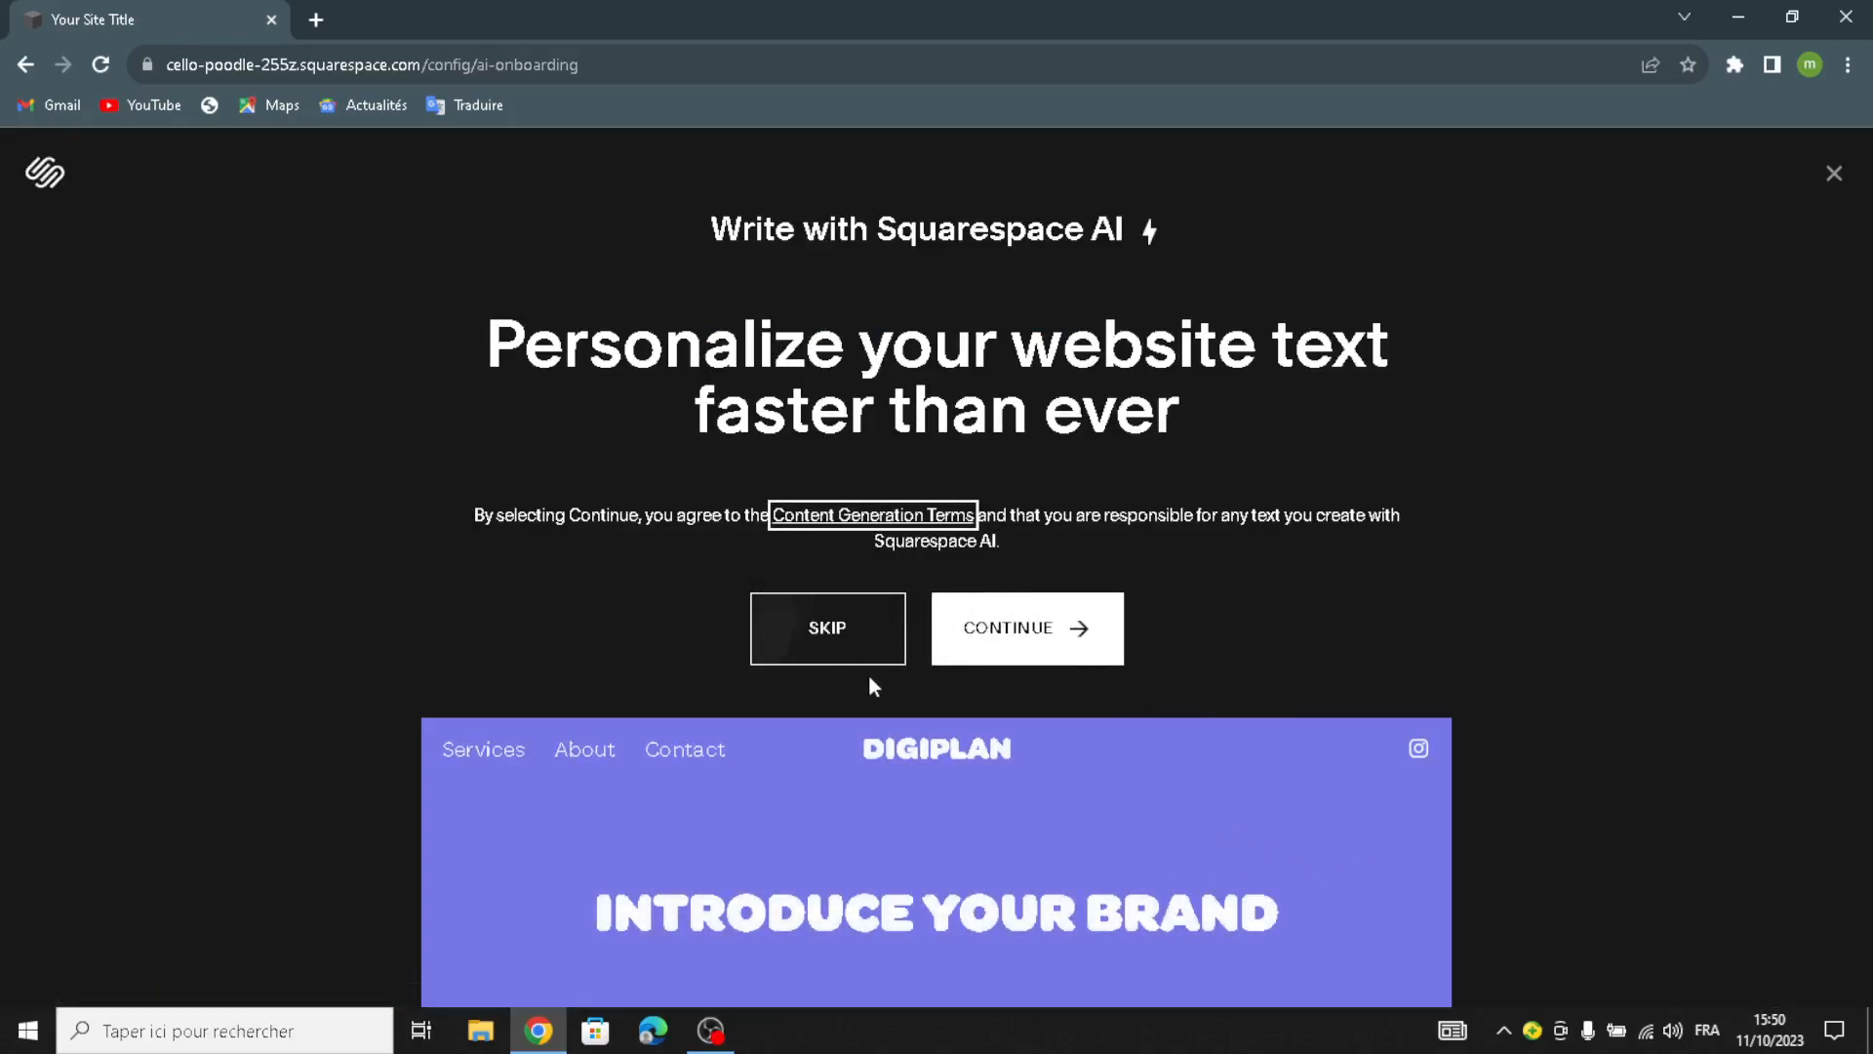
click(832, 639)
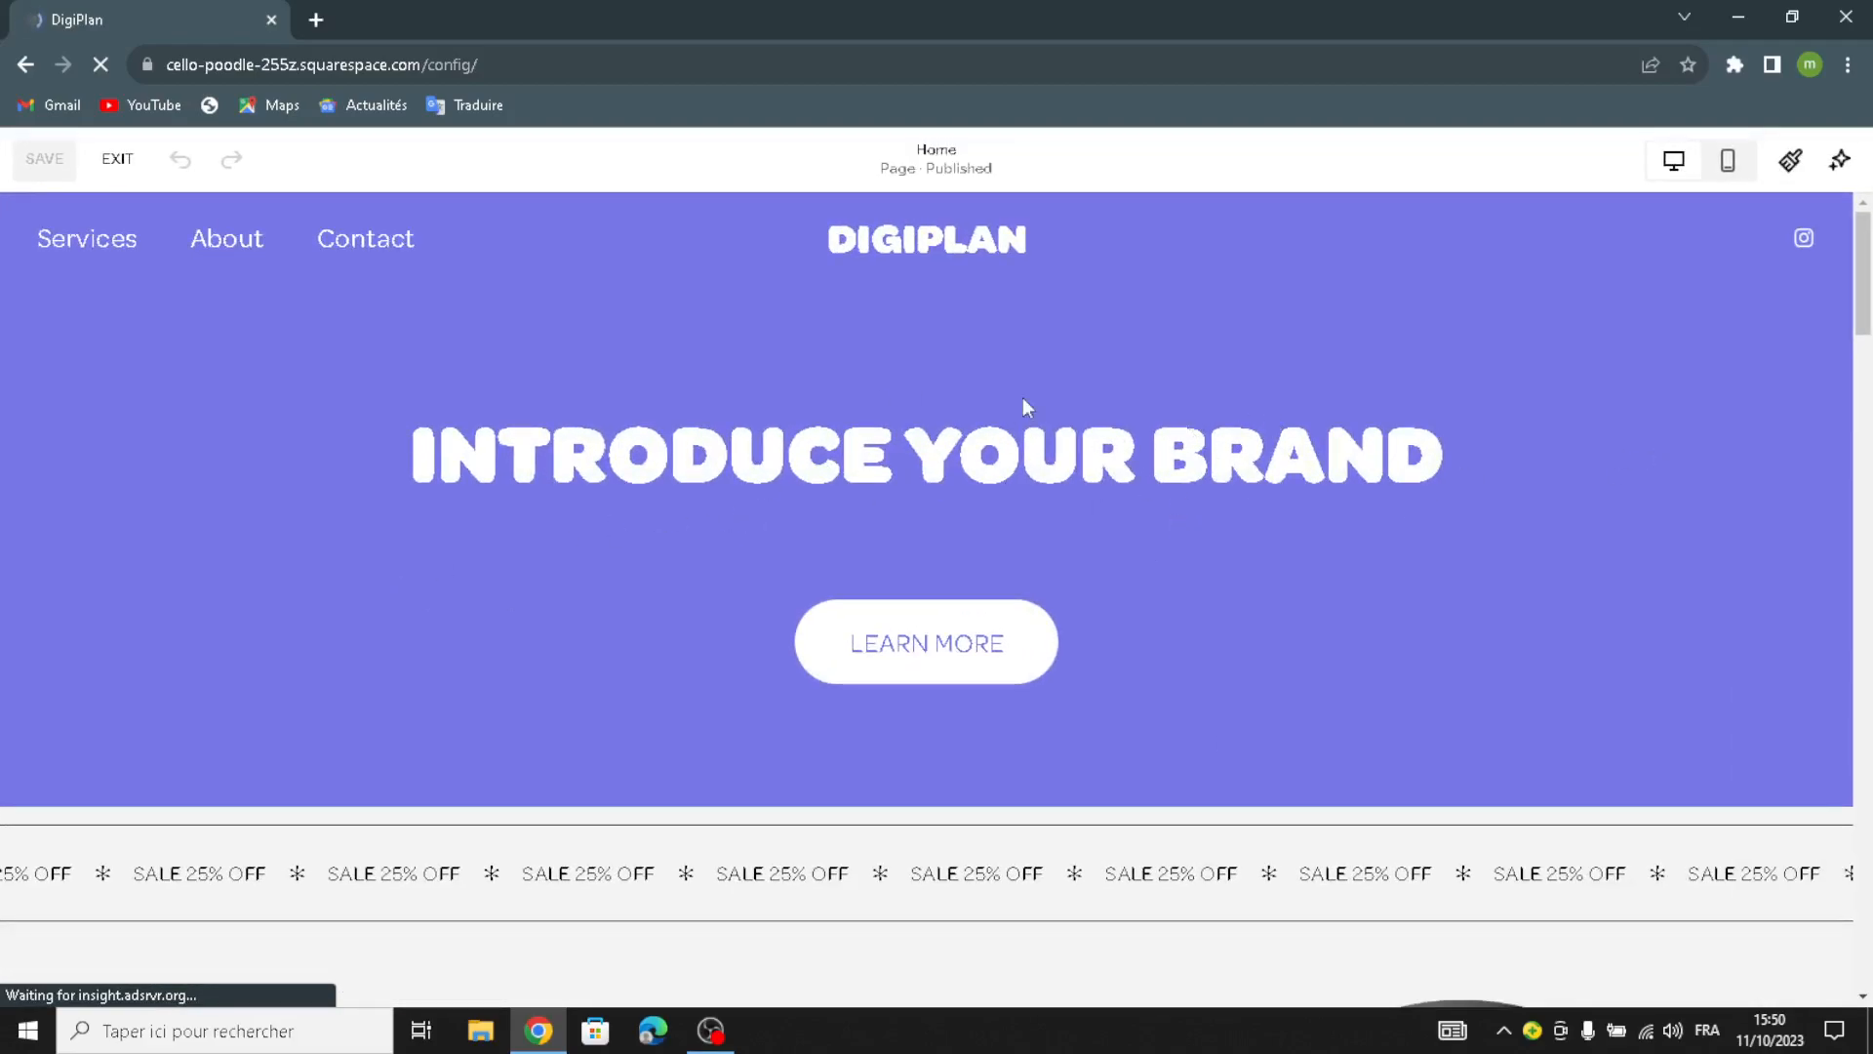
- Replace the hero heading with "WELCOME TO OUR SITE FOR DIGITAL PLANNERS AND CALENDARS"
click(1446, 427)
drag(1383, 476, 385, 446)
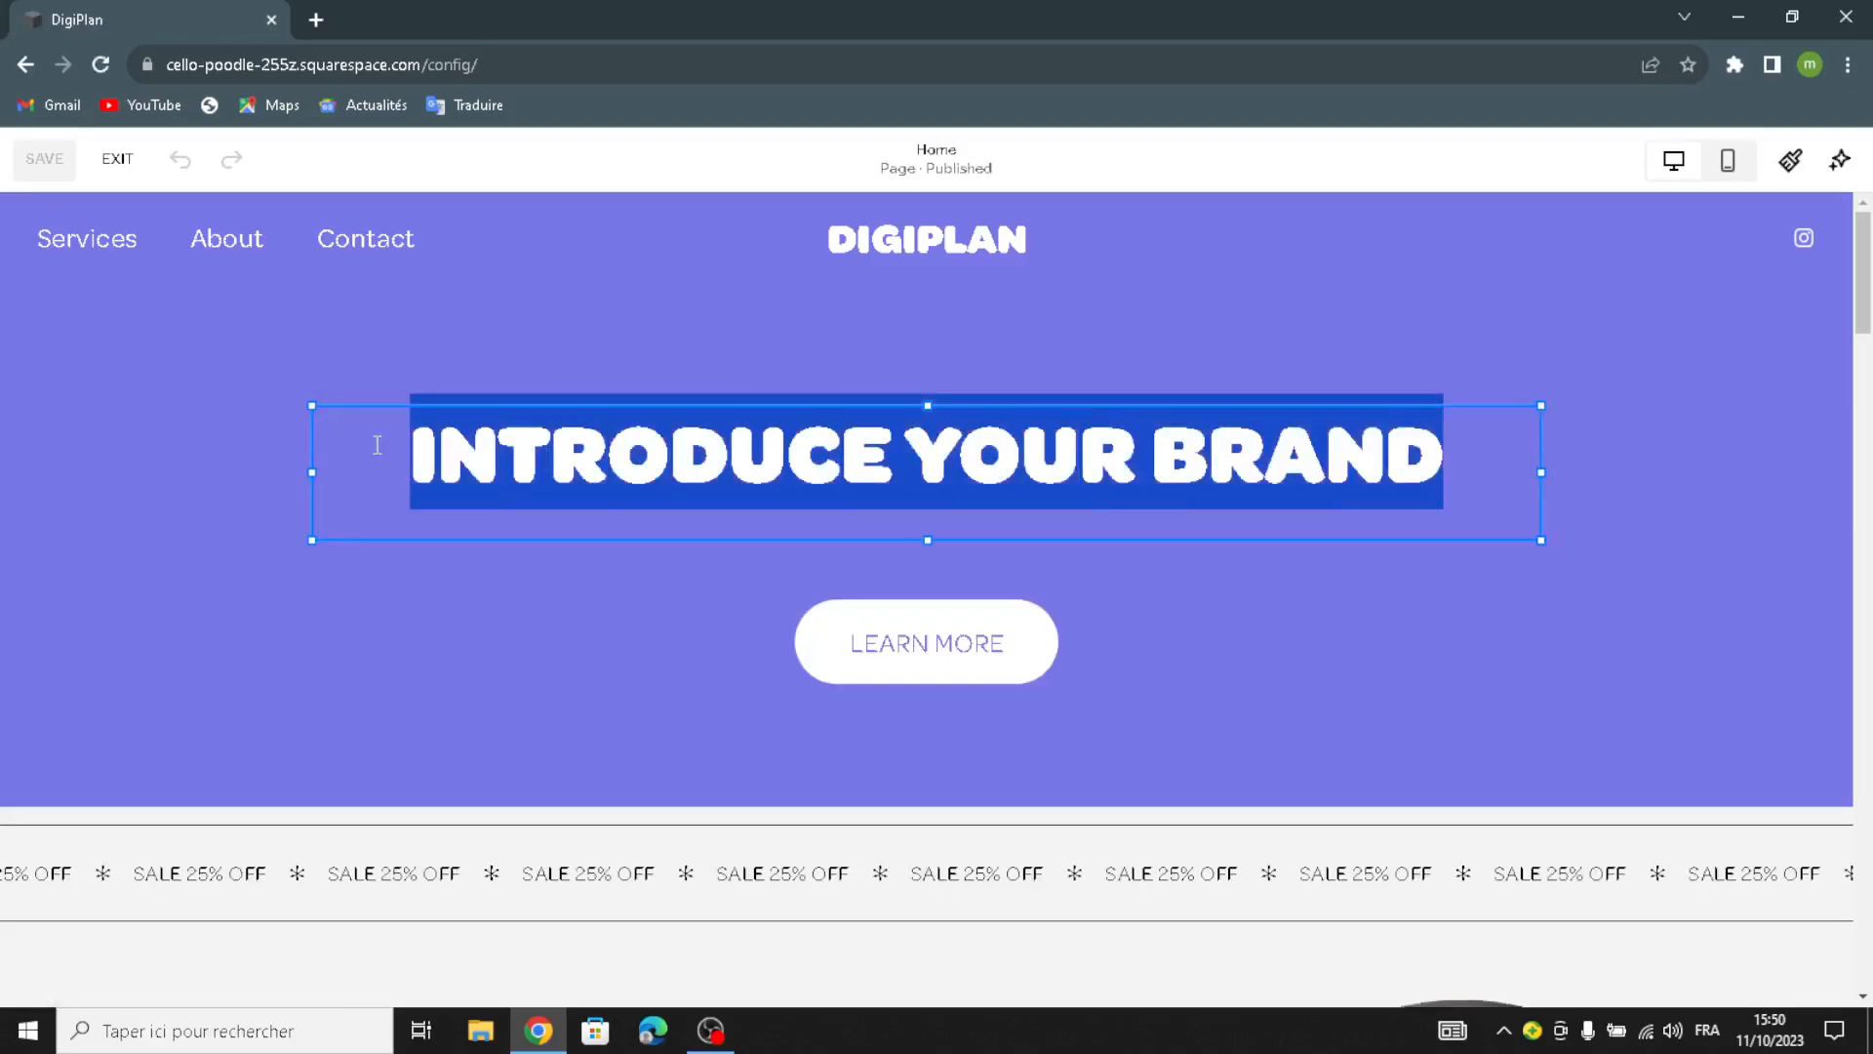
text(WELCO)
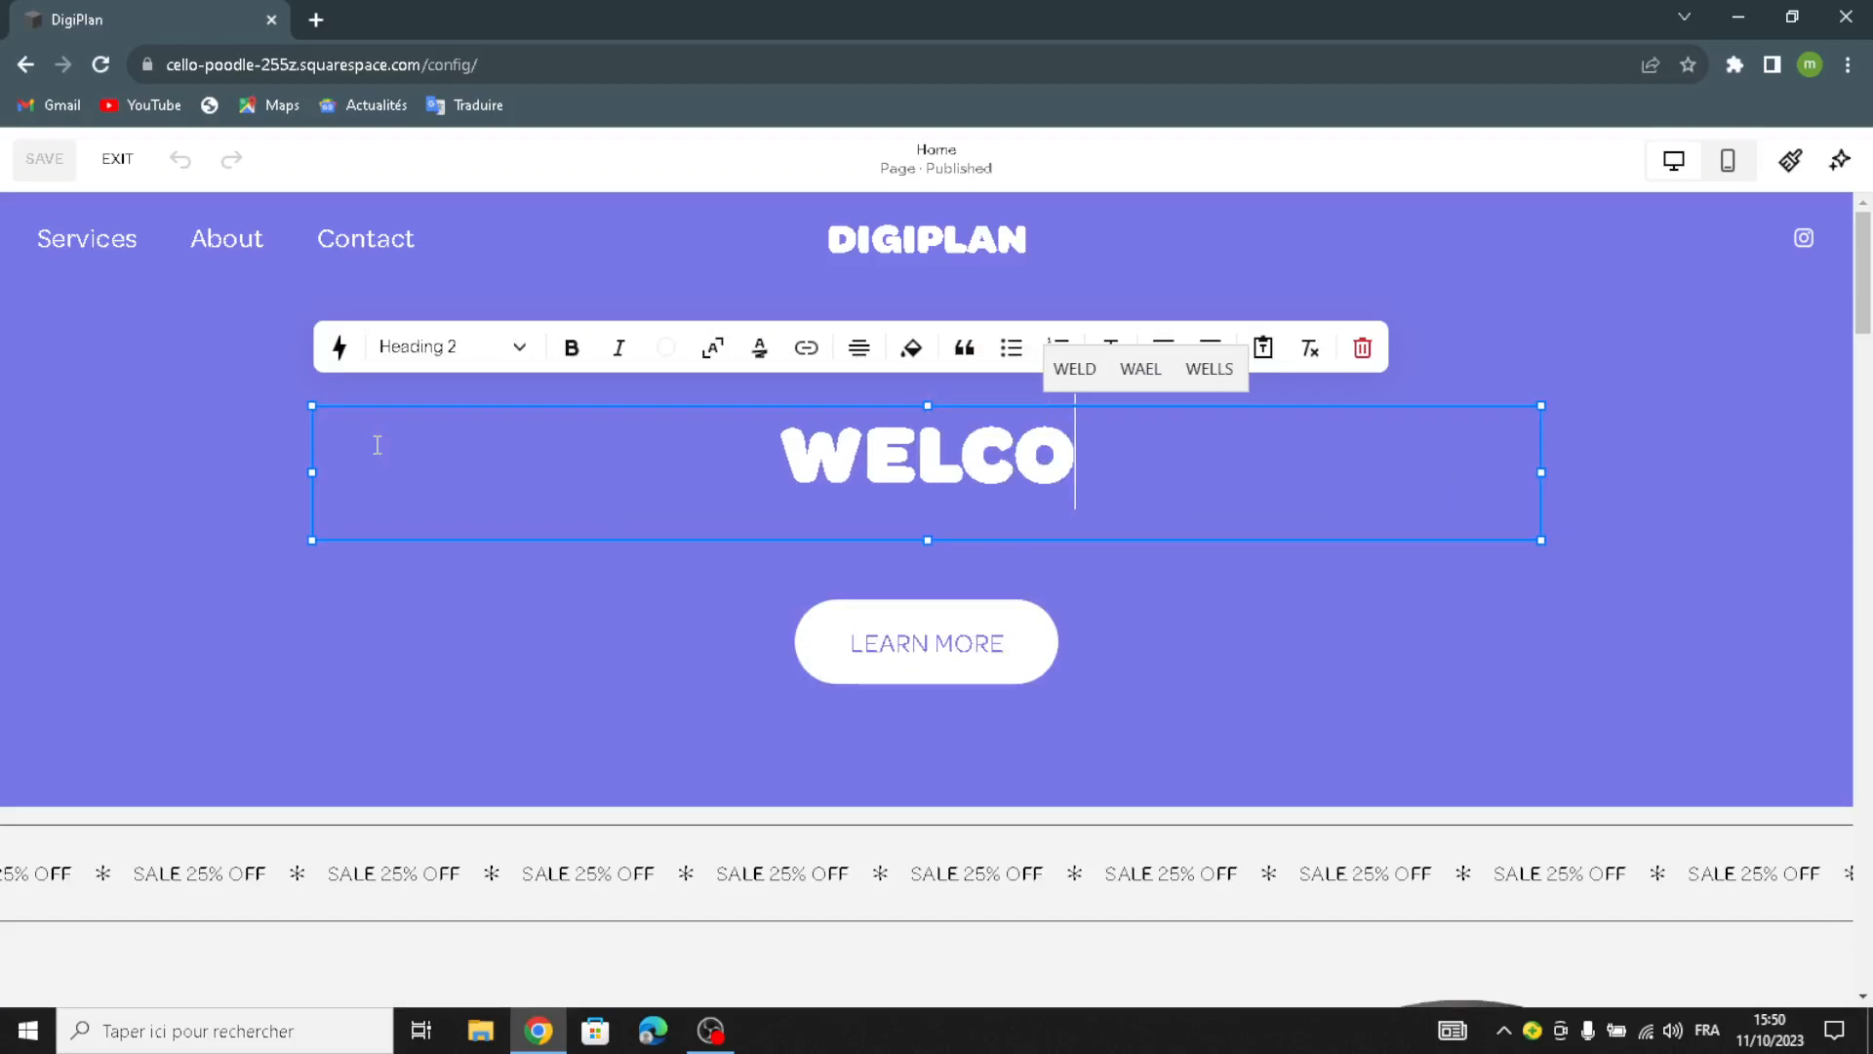
text(ME TO;)
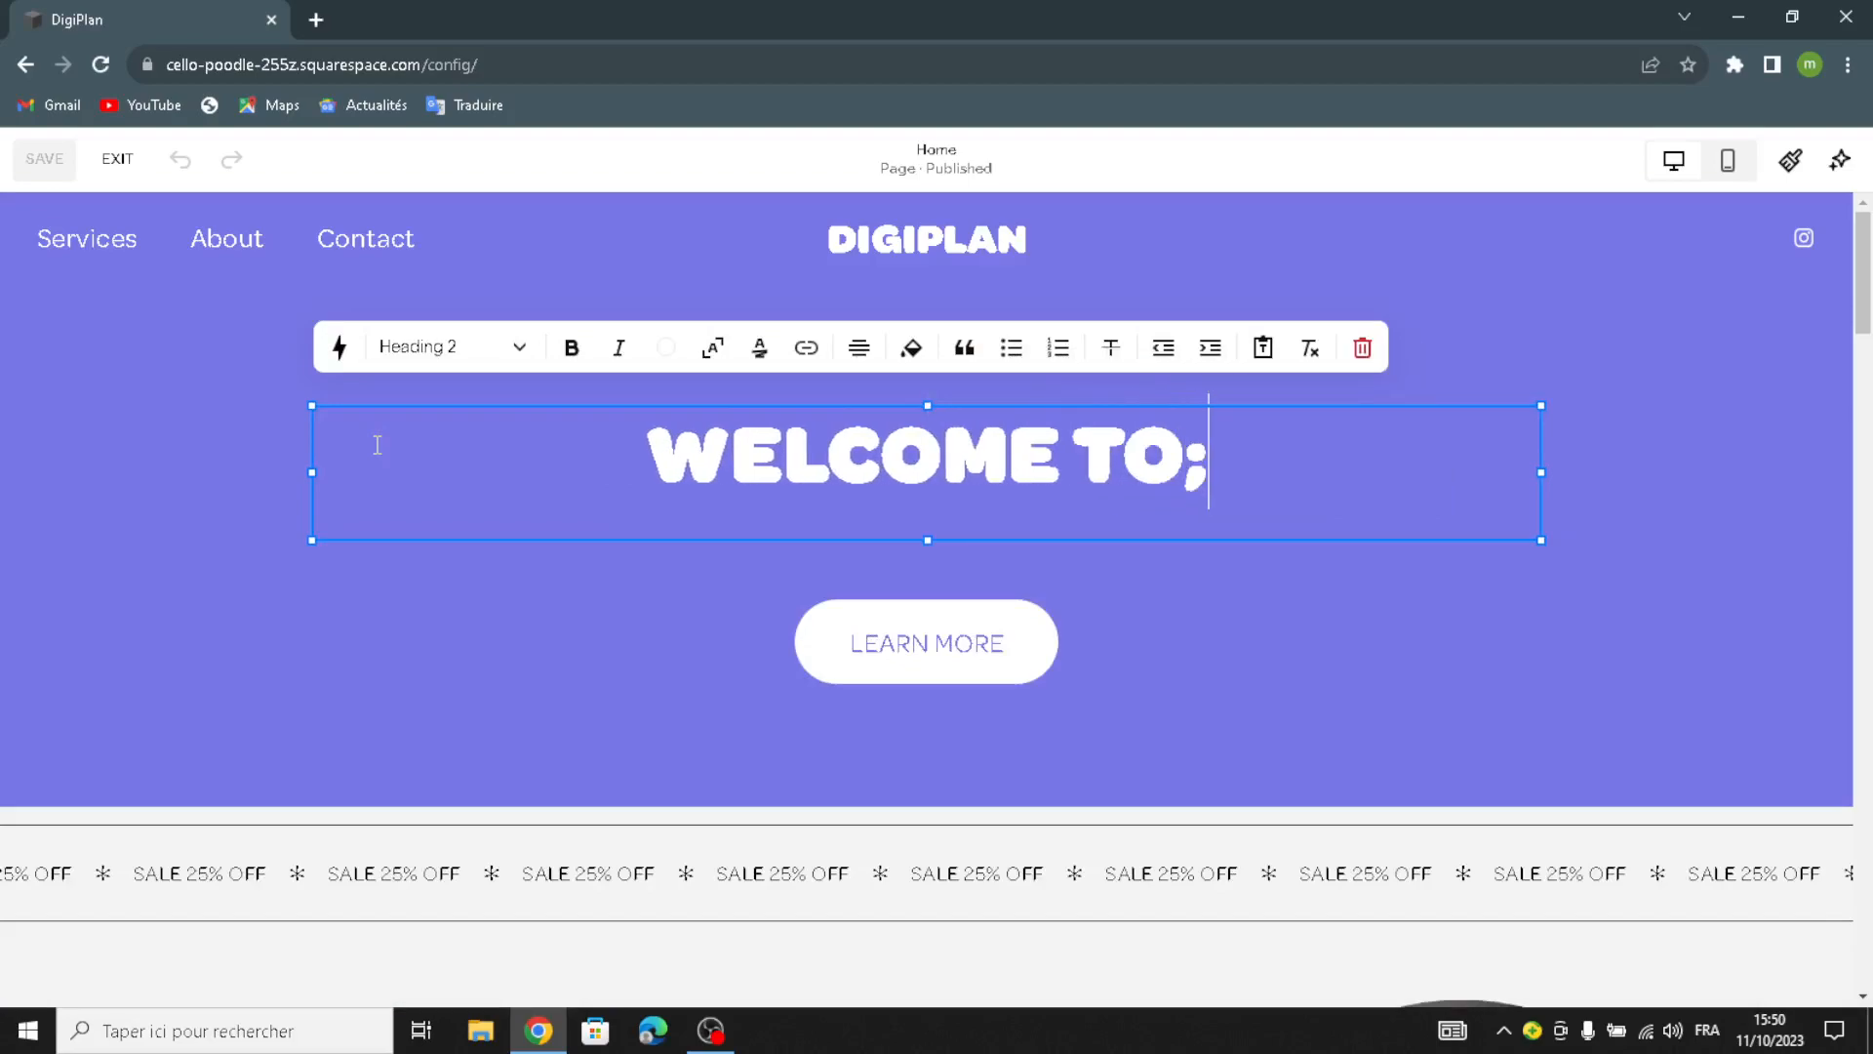
key(BackSpace)
text(OUR )
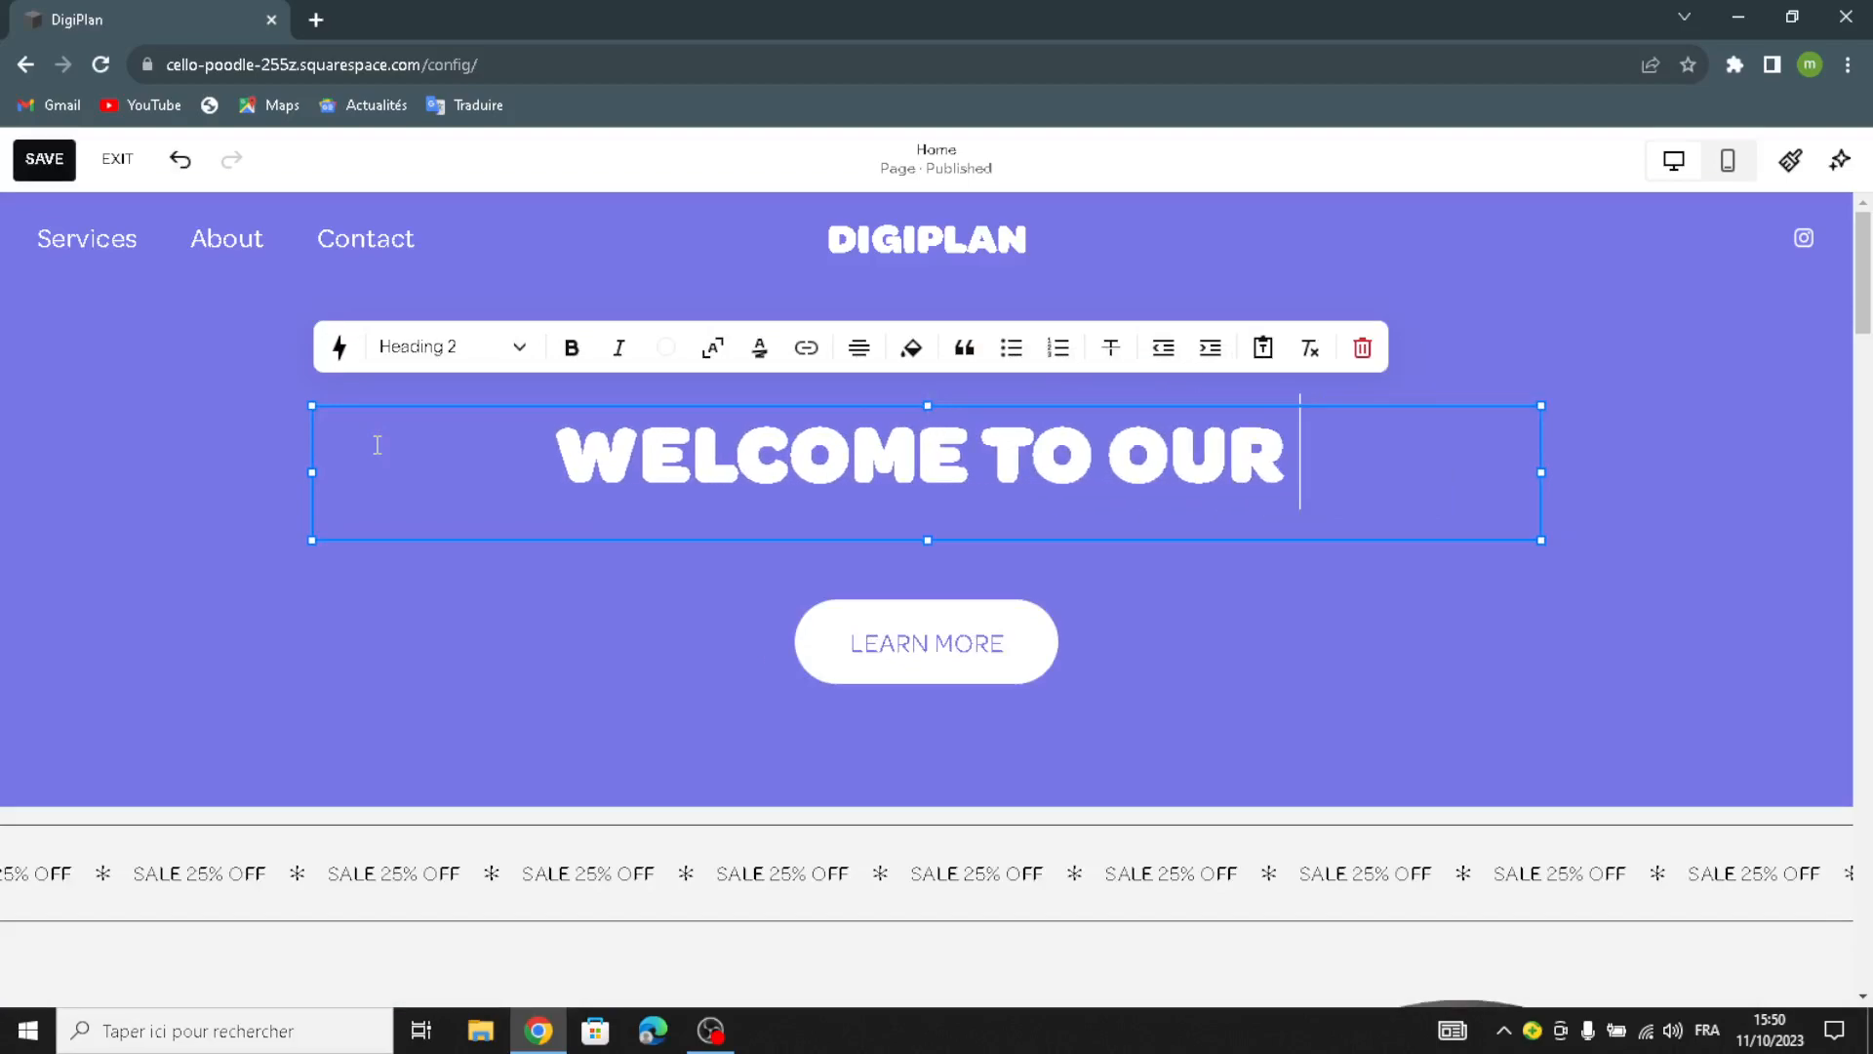
text(SITE FOR )
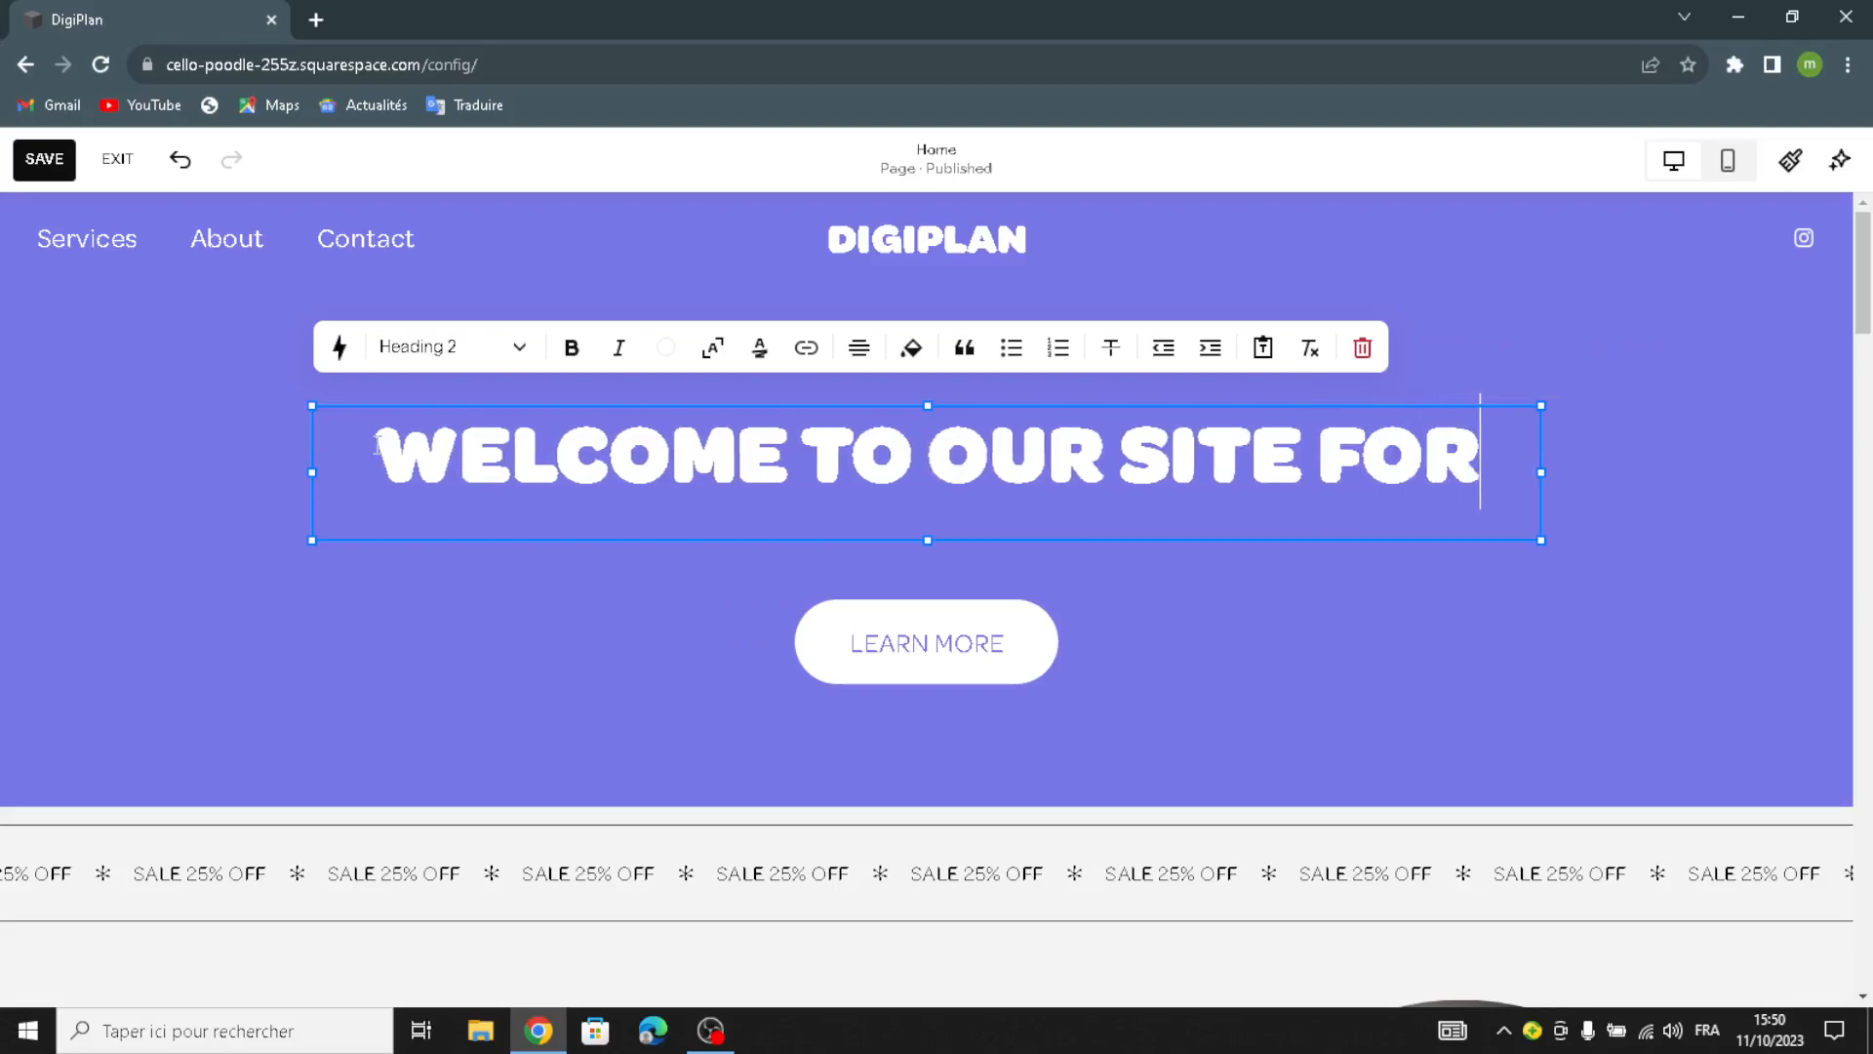
text(DIGI)
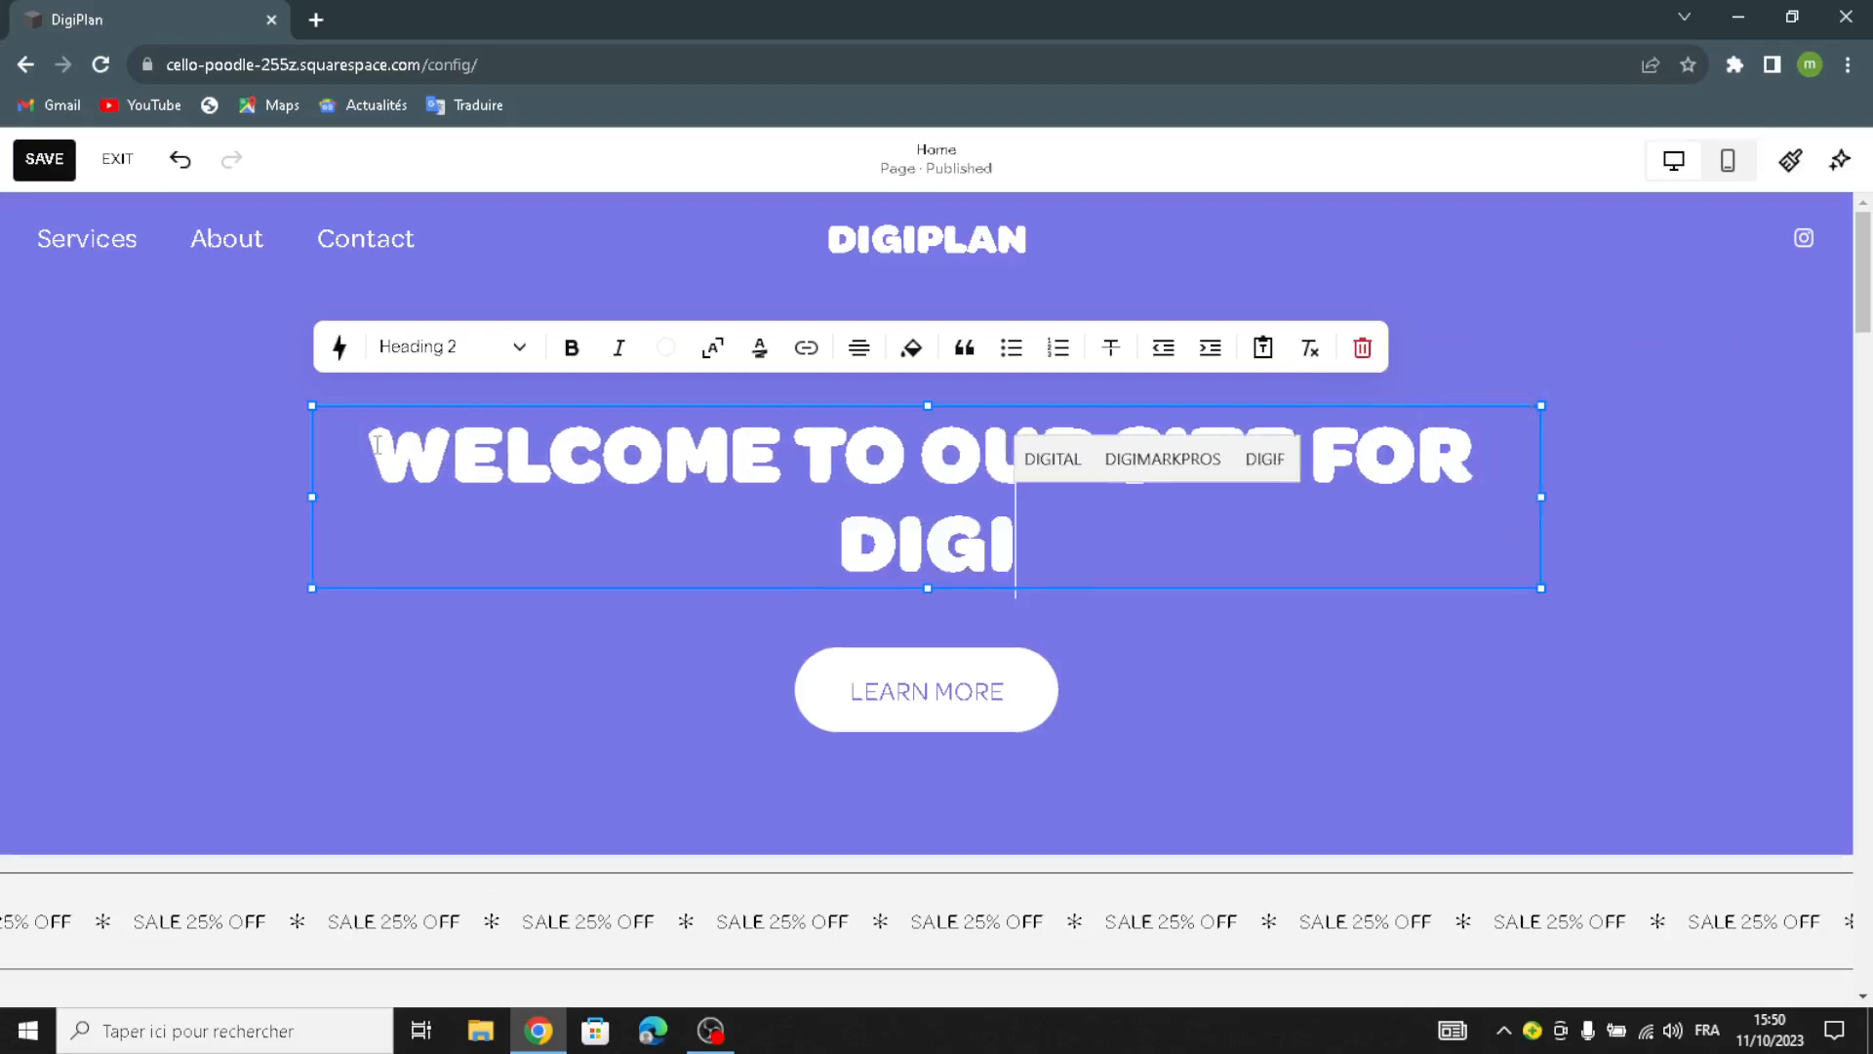
text(TAL PLANN)
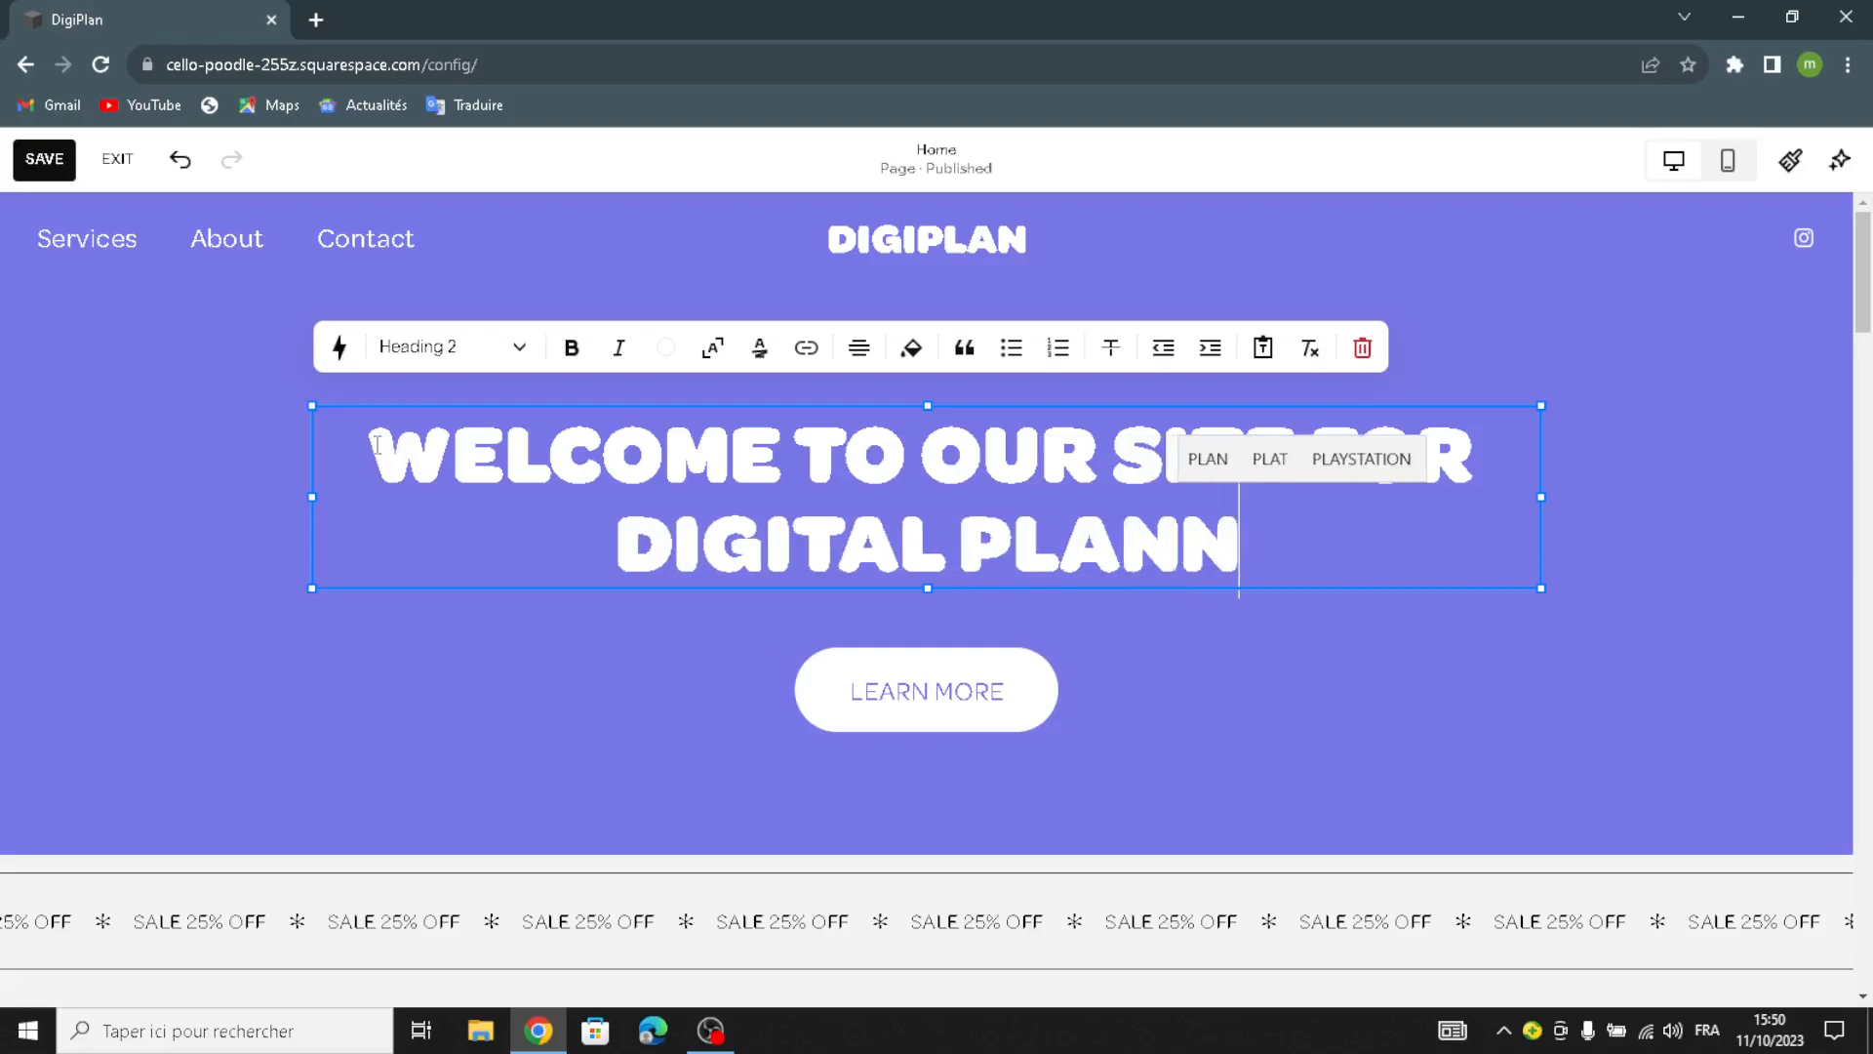
text(ERS AND )
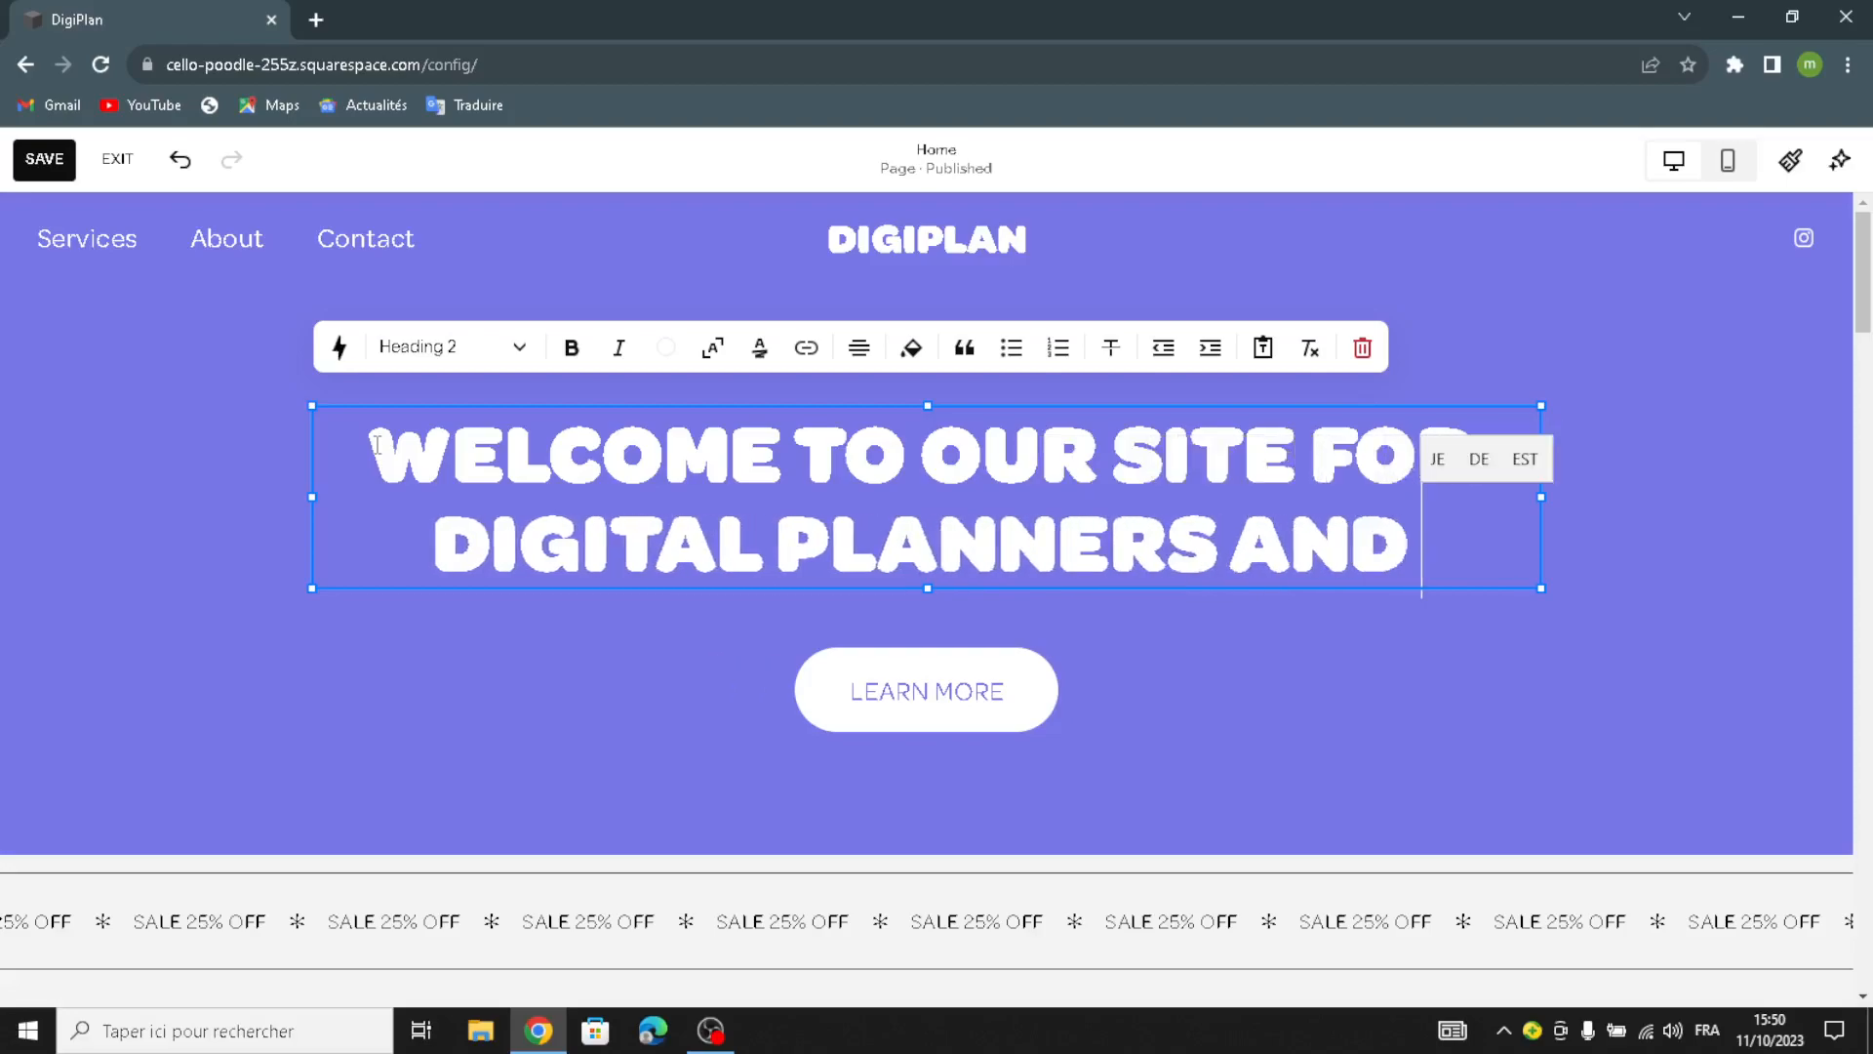
text(CALENDARS)
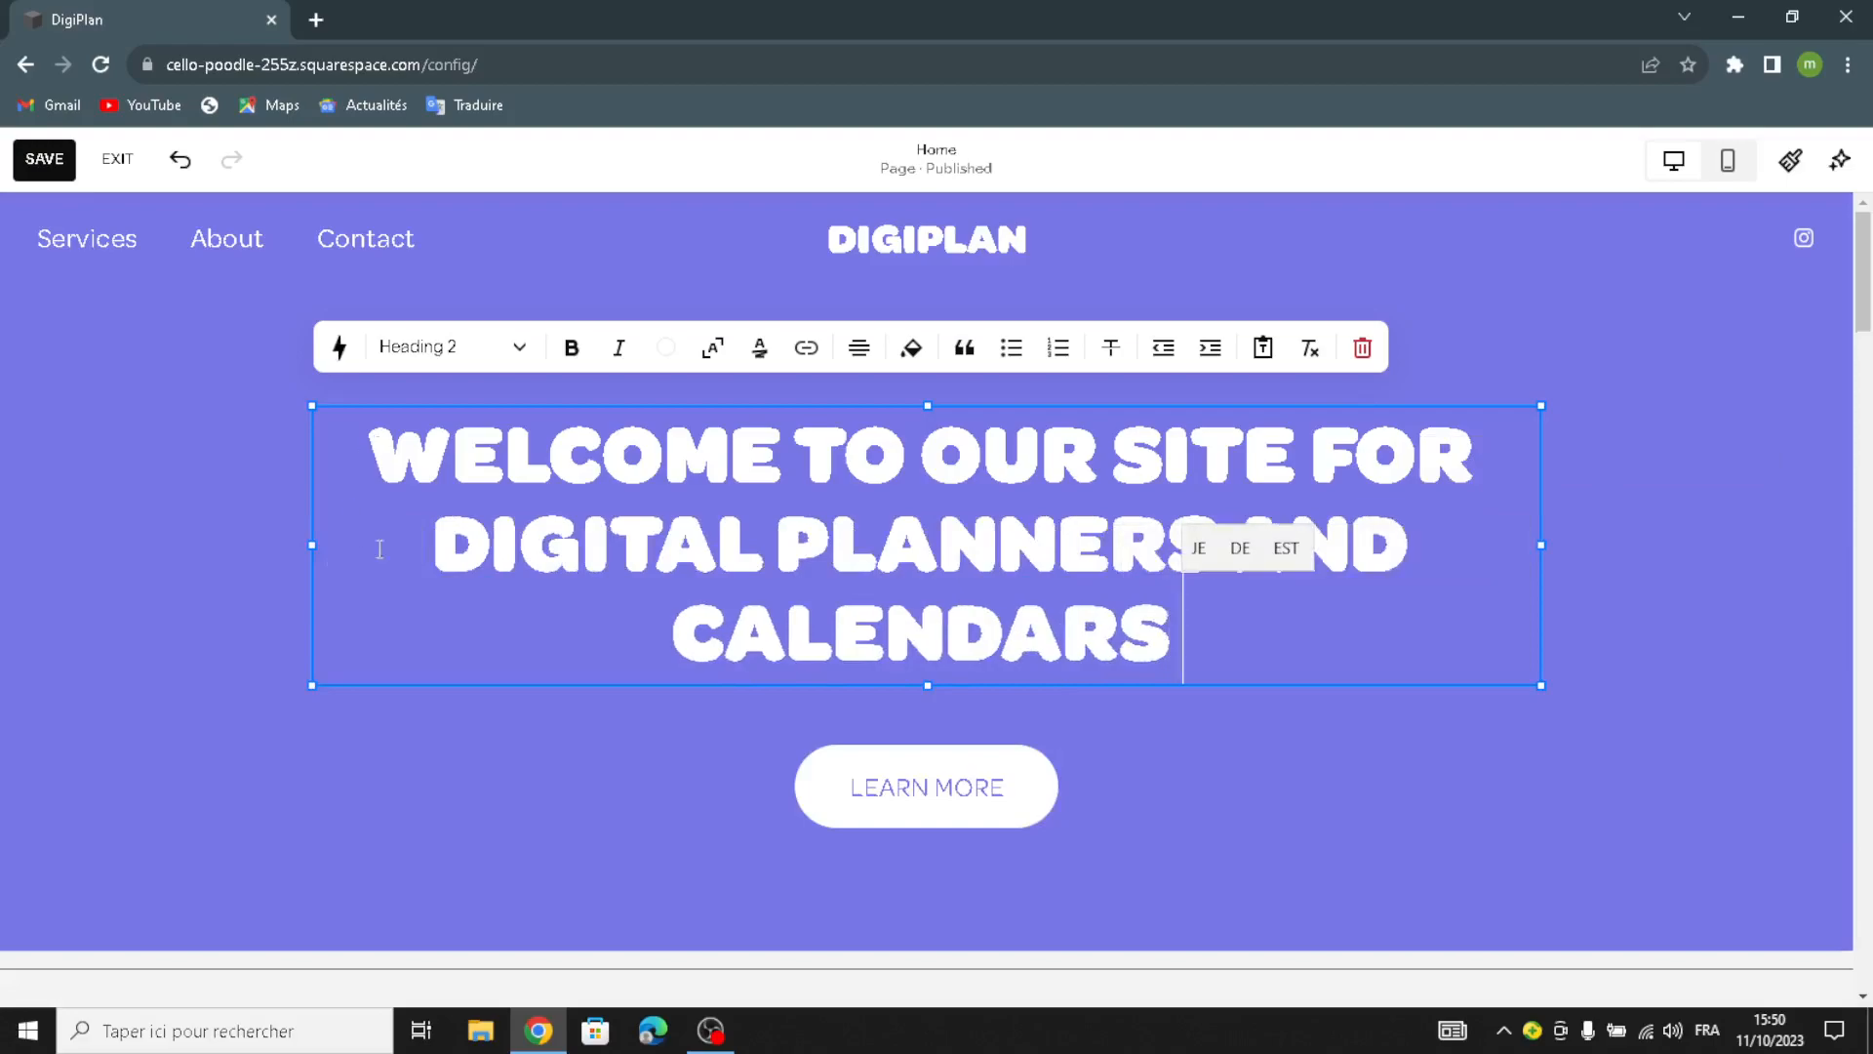
- Change the text of the hero section's button to "get started"
click(985, 802)
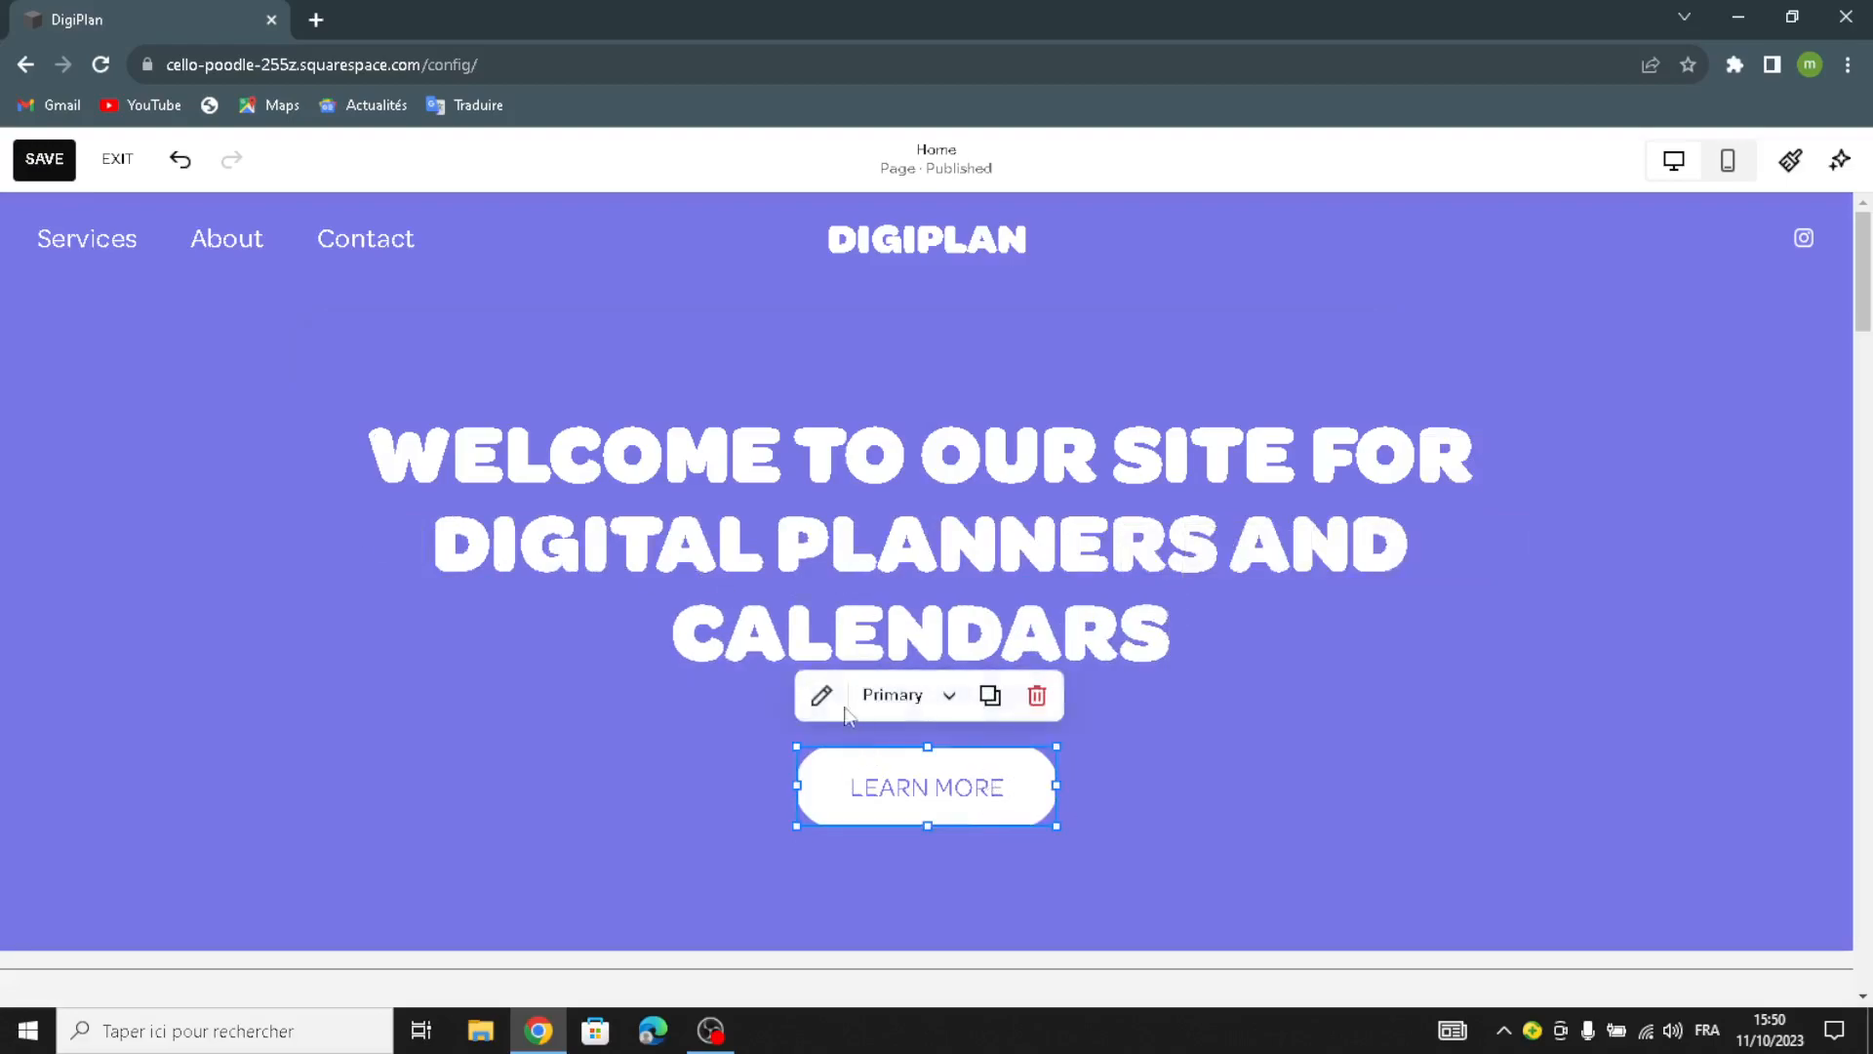
click(821, 694)
double_click(1227, 557)
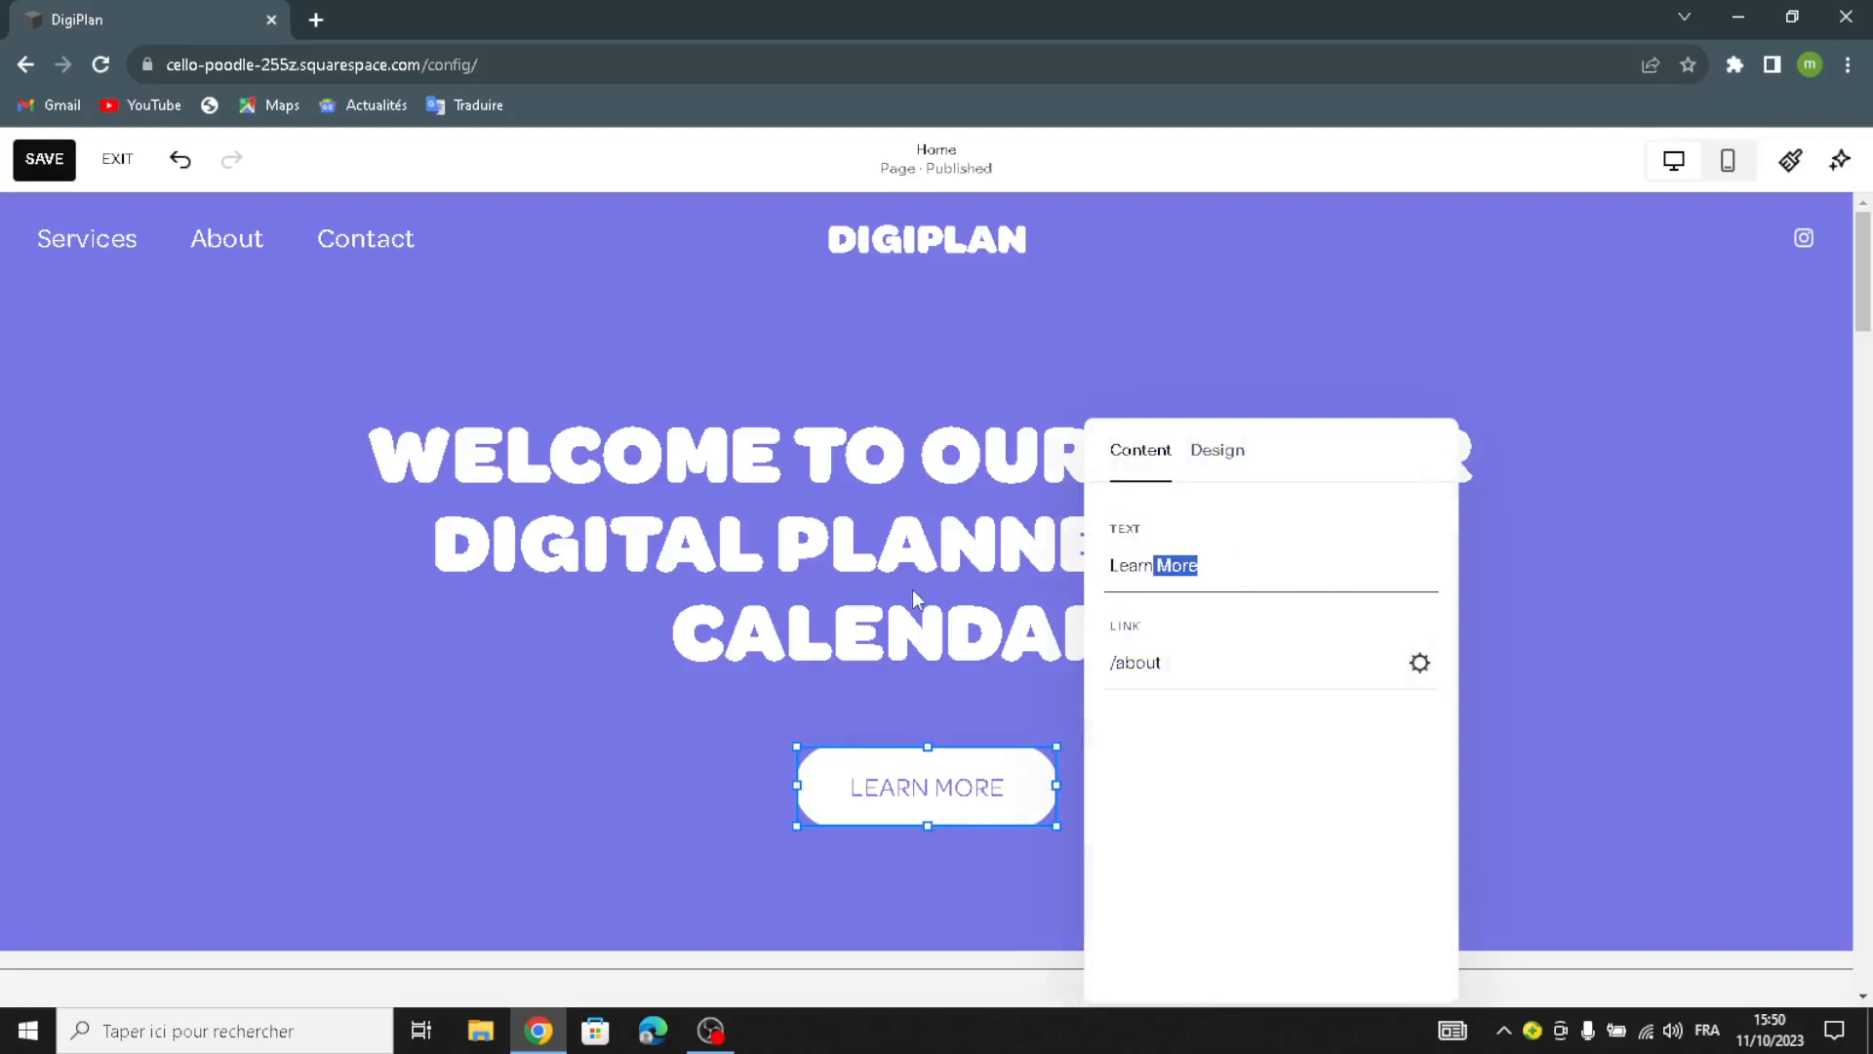
drag(1227, 560, 1087, 559)
text(get started)
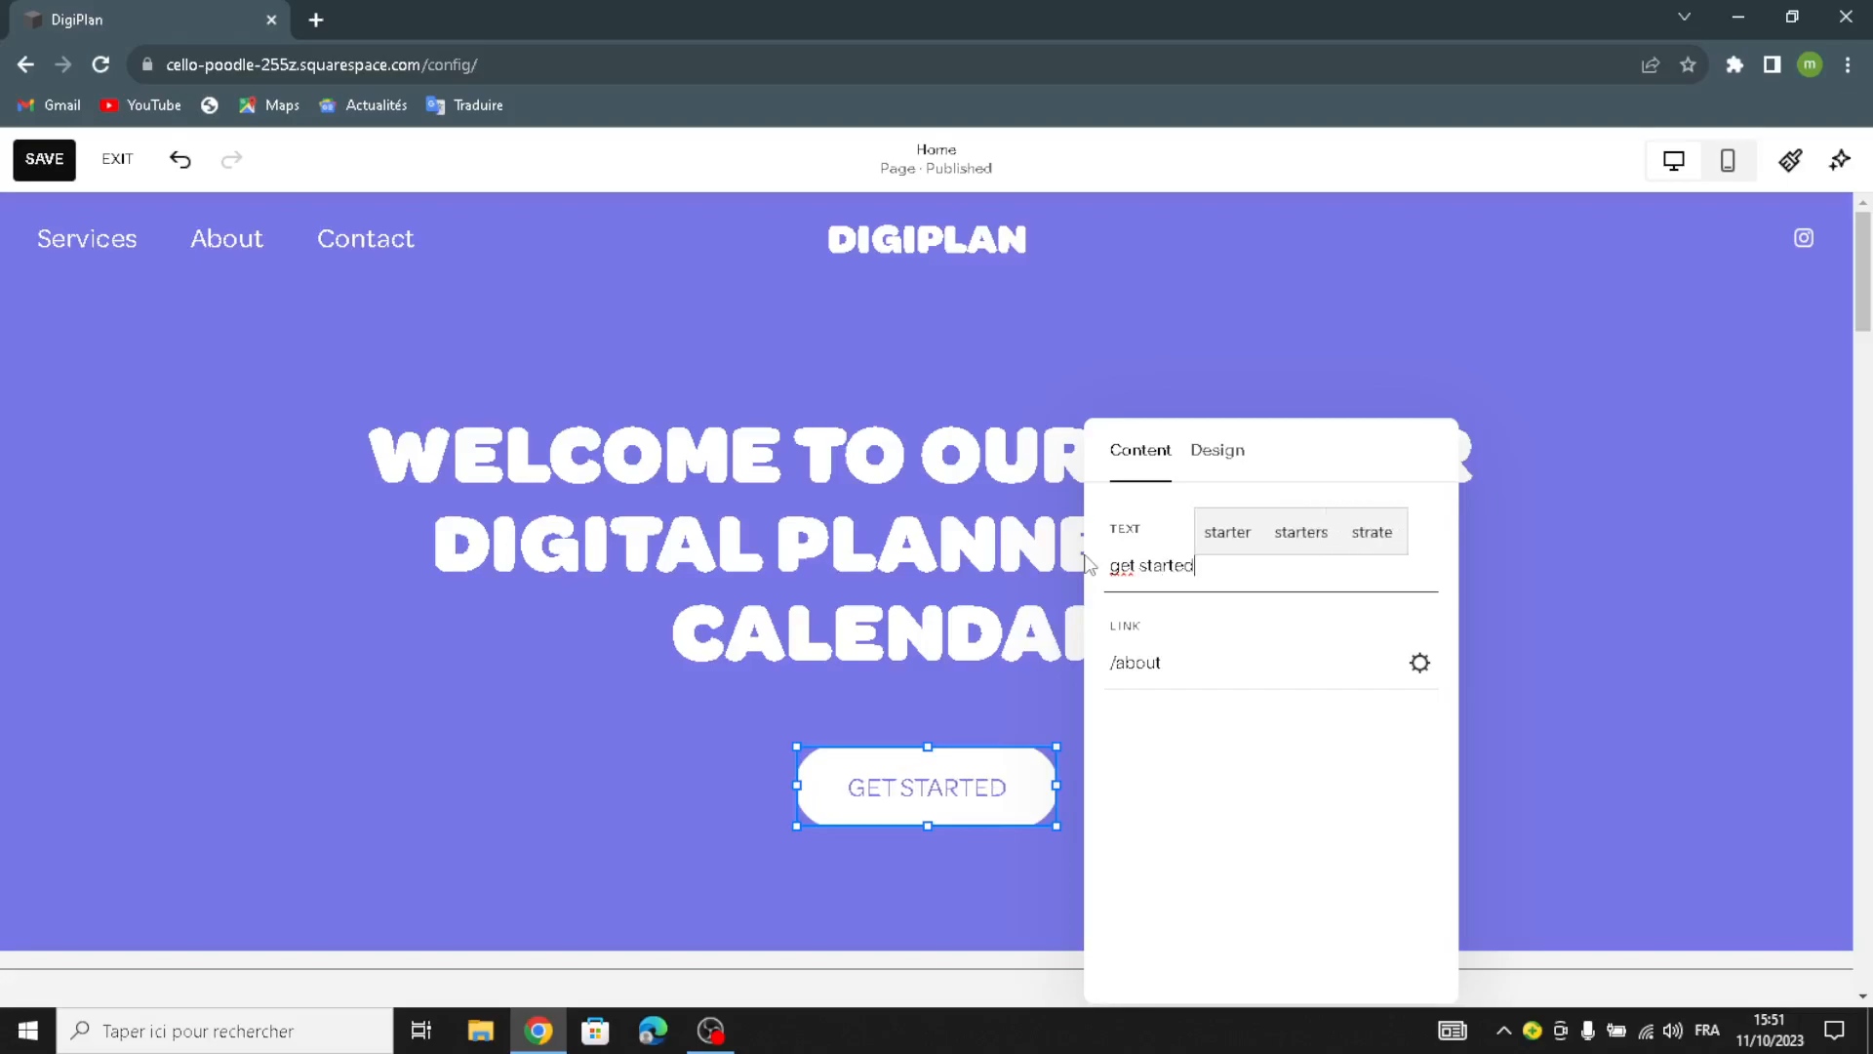
click(932, 732)
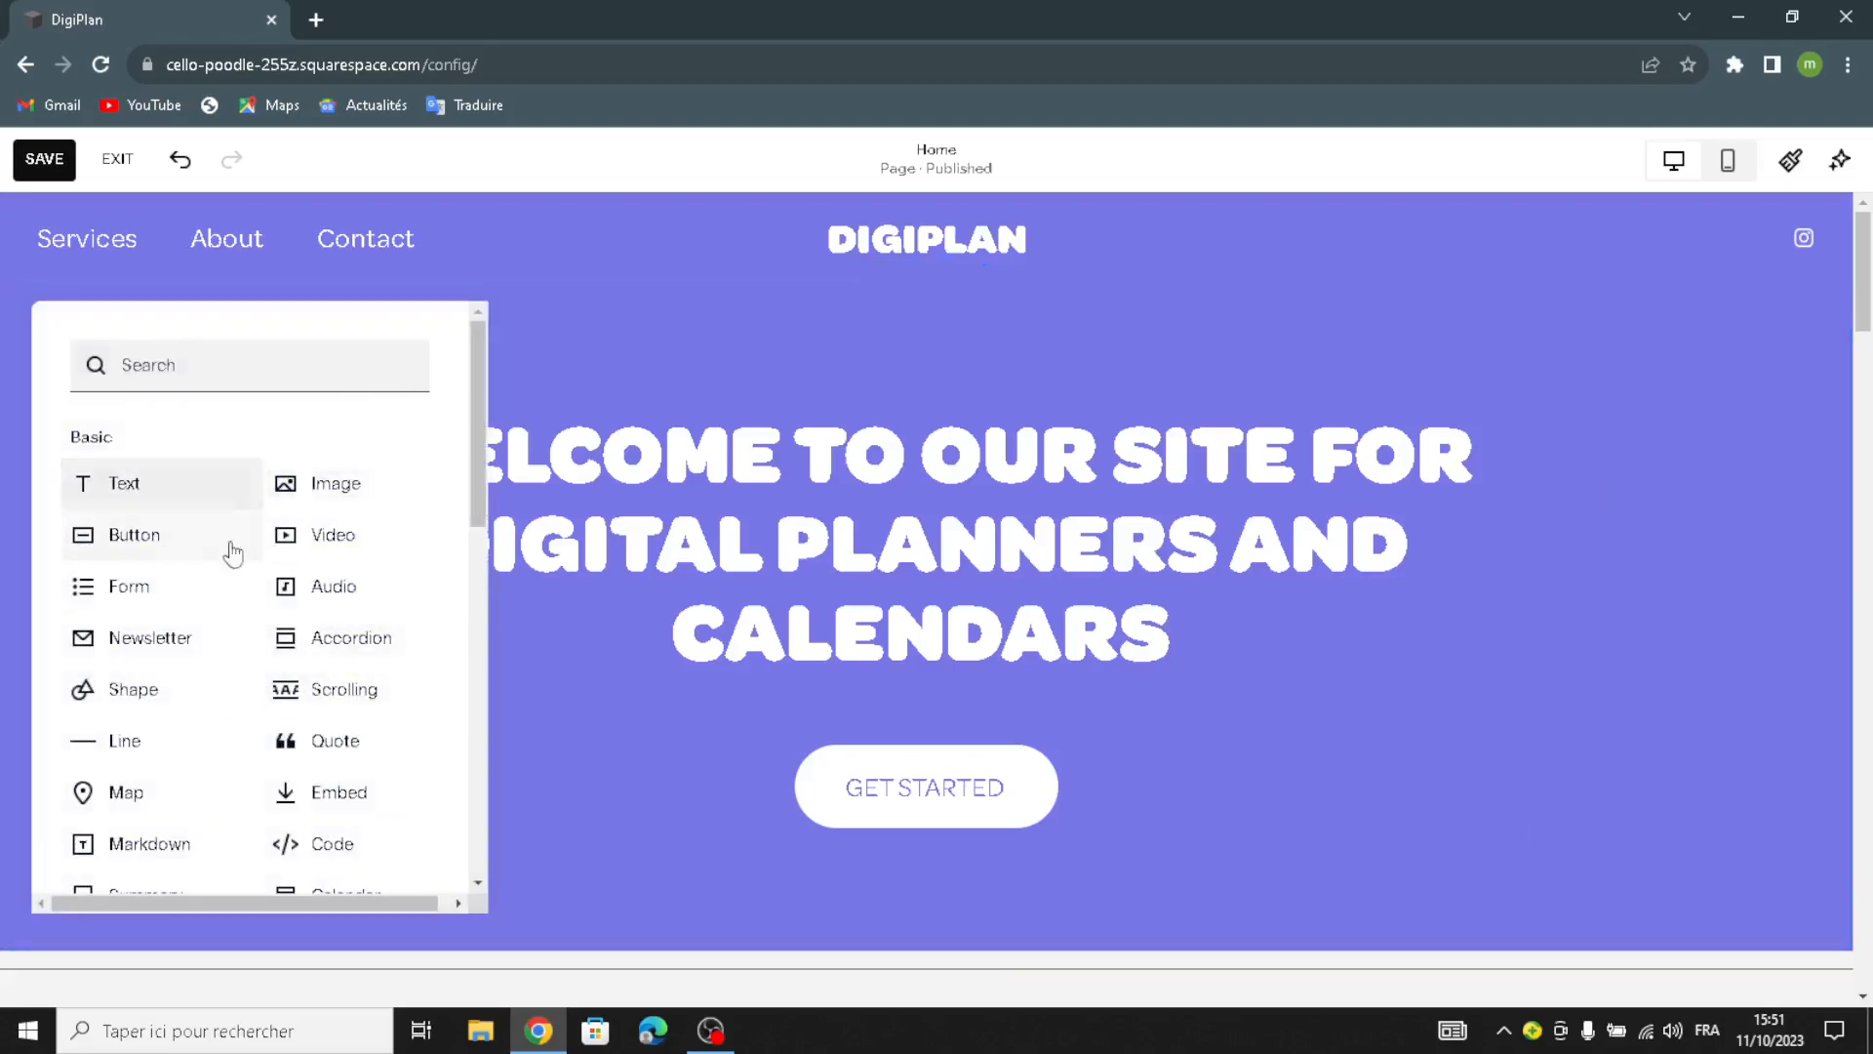
- Look through the section template categories available for adding above the welcome section
click(1274, 780)
mouse_move(904, 290)
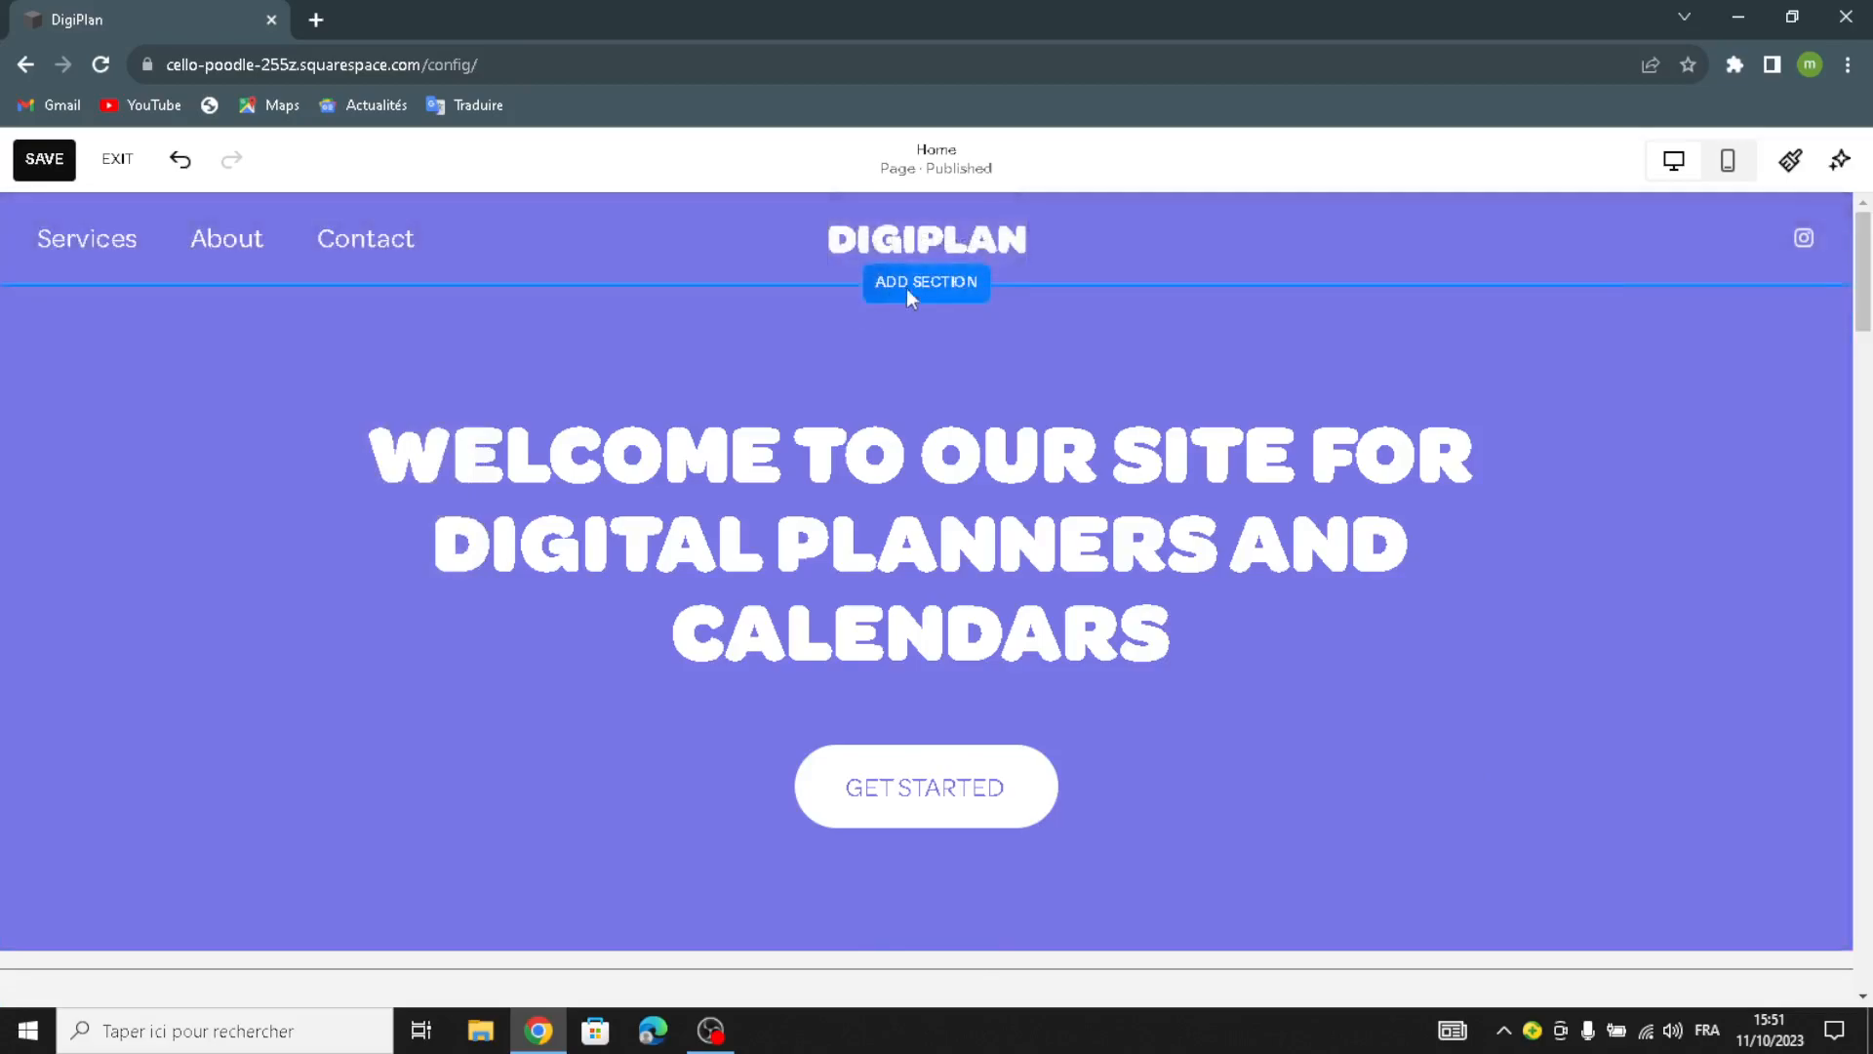
click(931, 302)
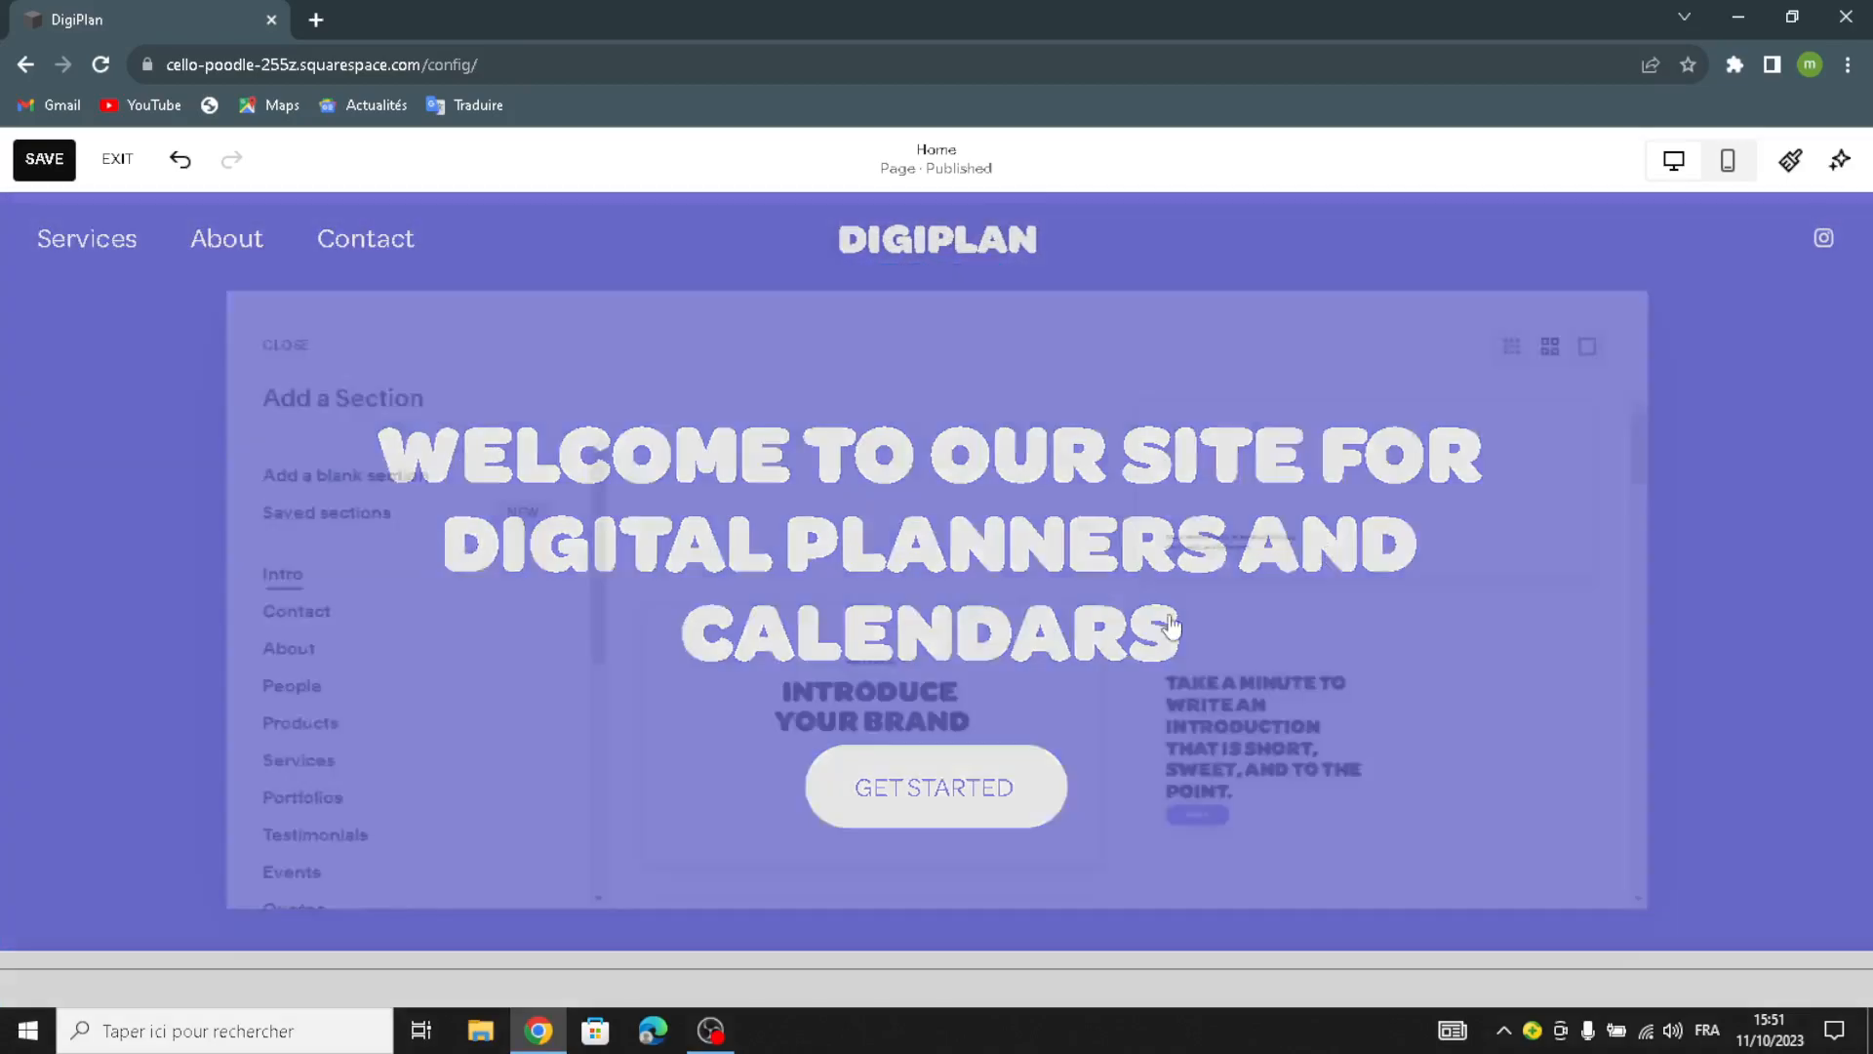
scroll(251, 719, down, 3)
scroll(250, 719, down, 3)
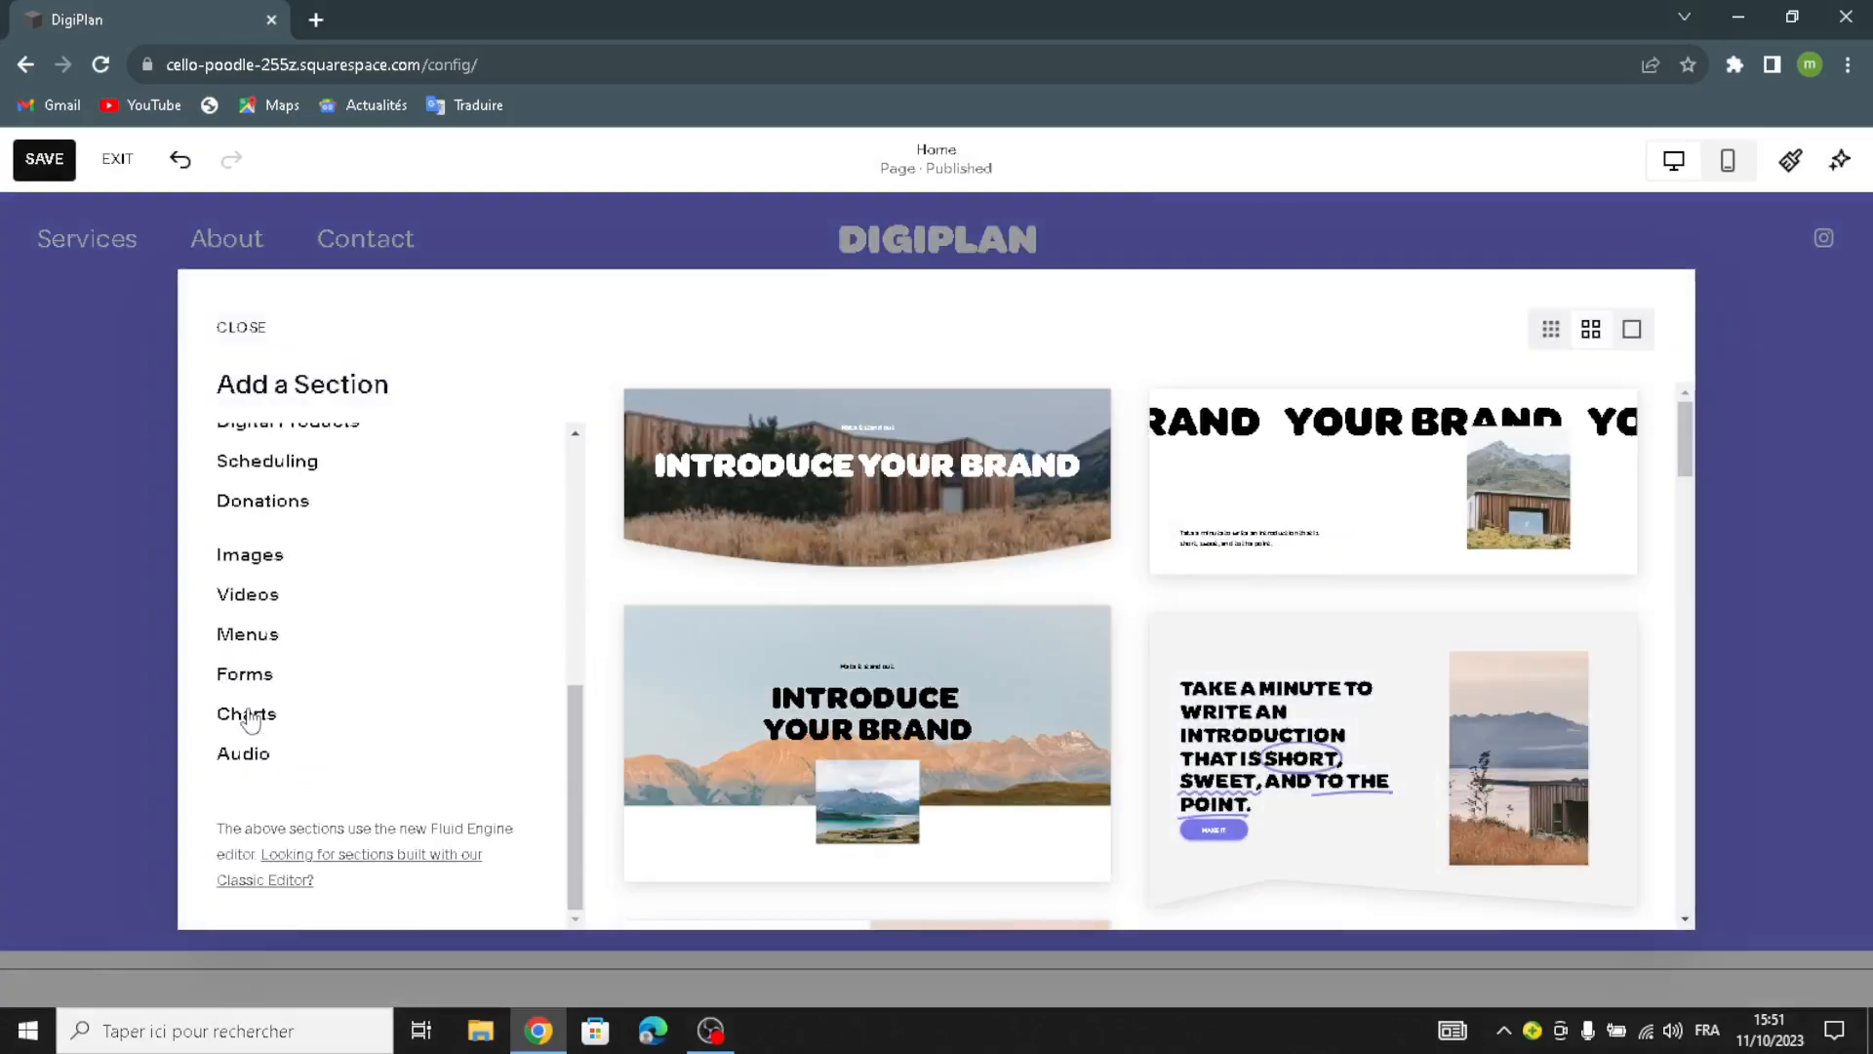
click(1730, 671)
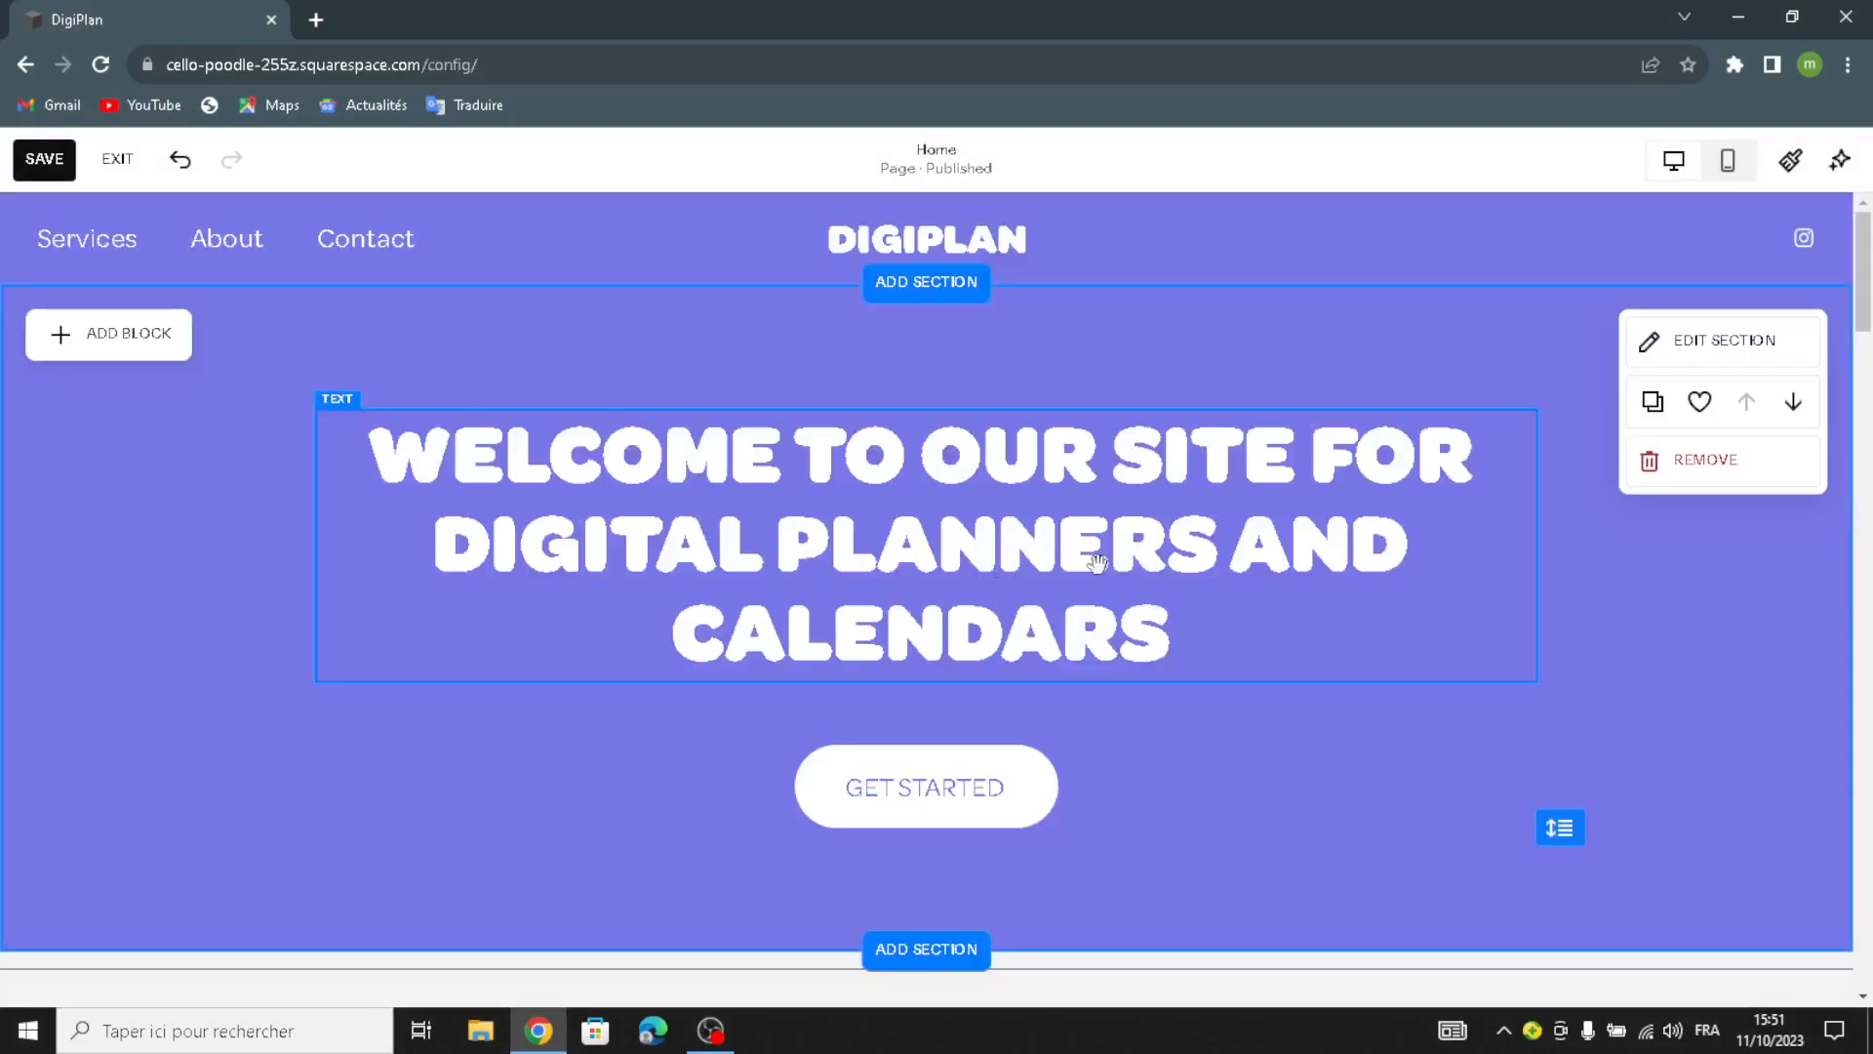
- View the art backgrounds for the welcome section and remove its default landscape background image
click(1769, 359)
click(1637, 458)
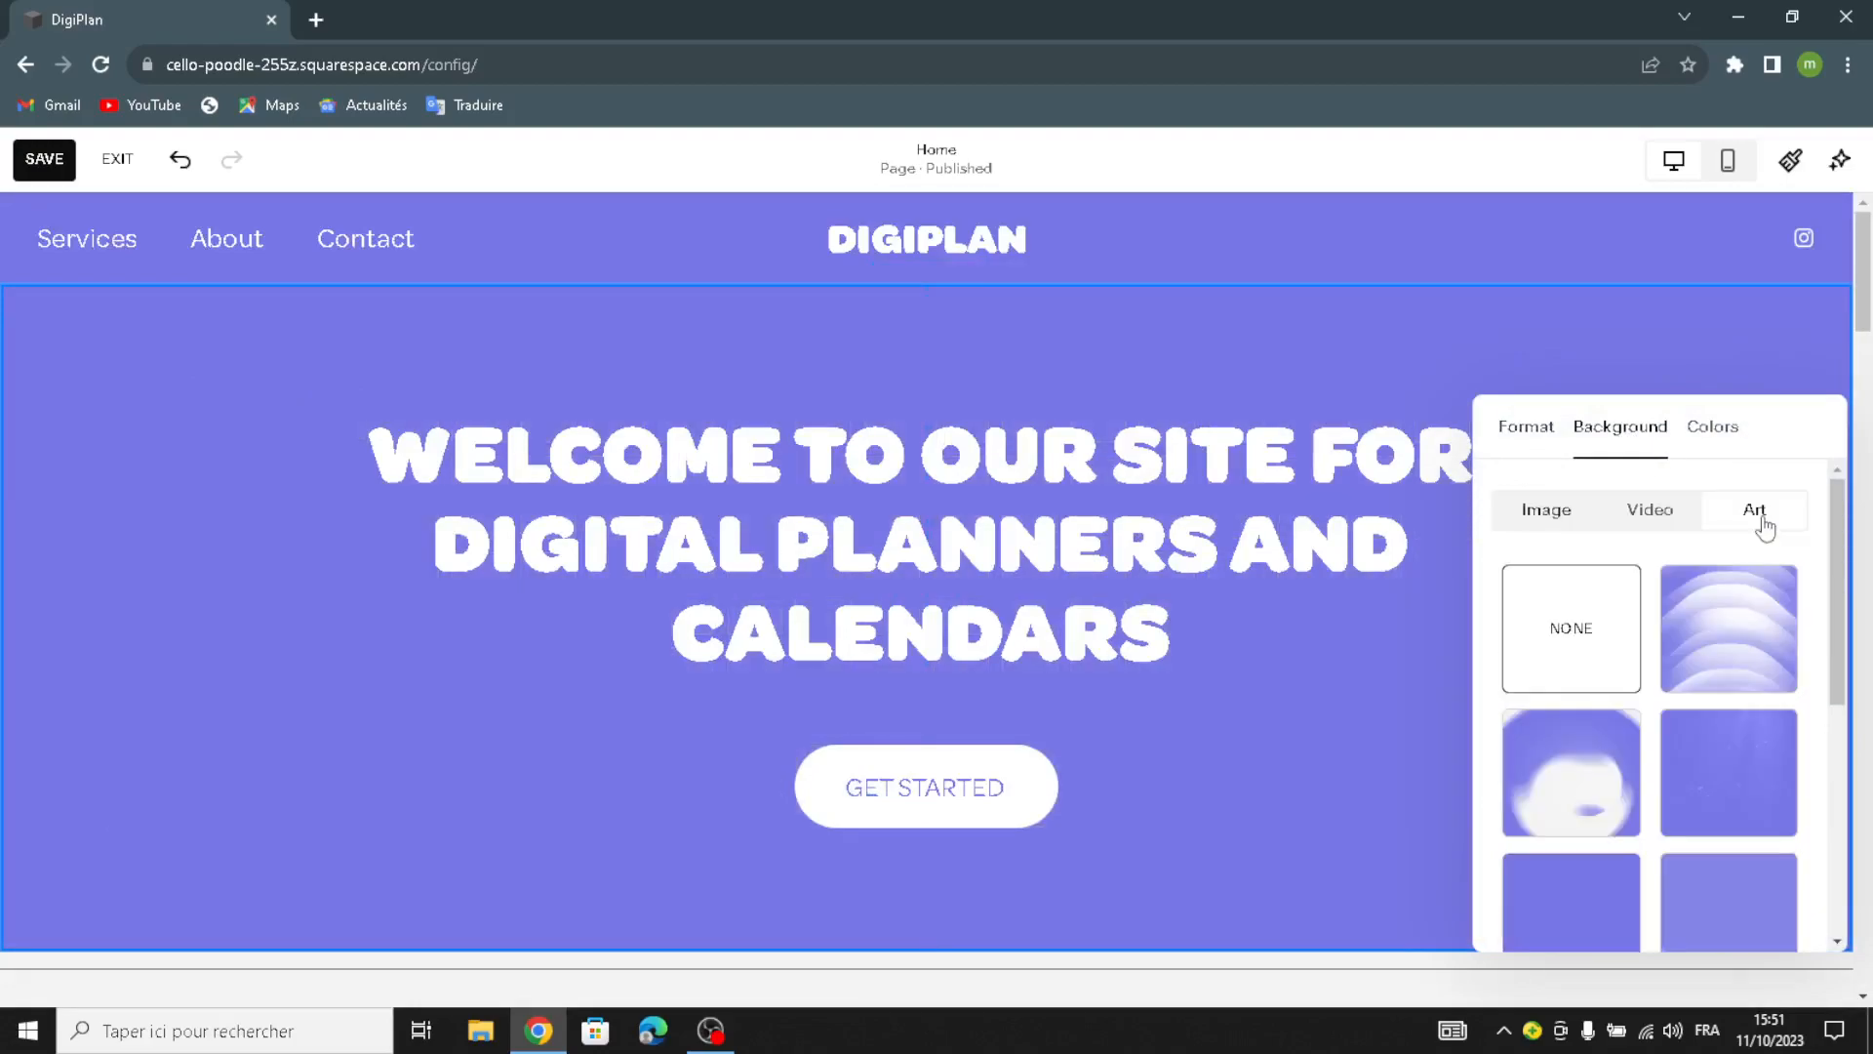
scroll(1658, 682, up, 5)
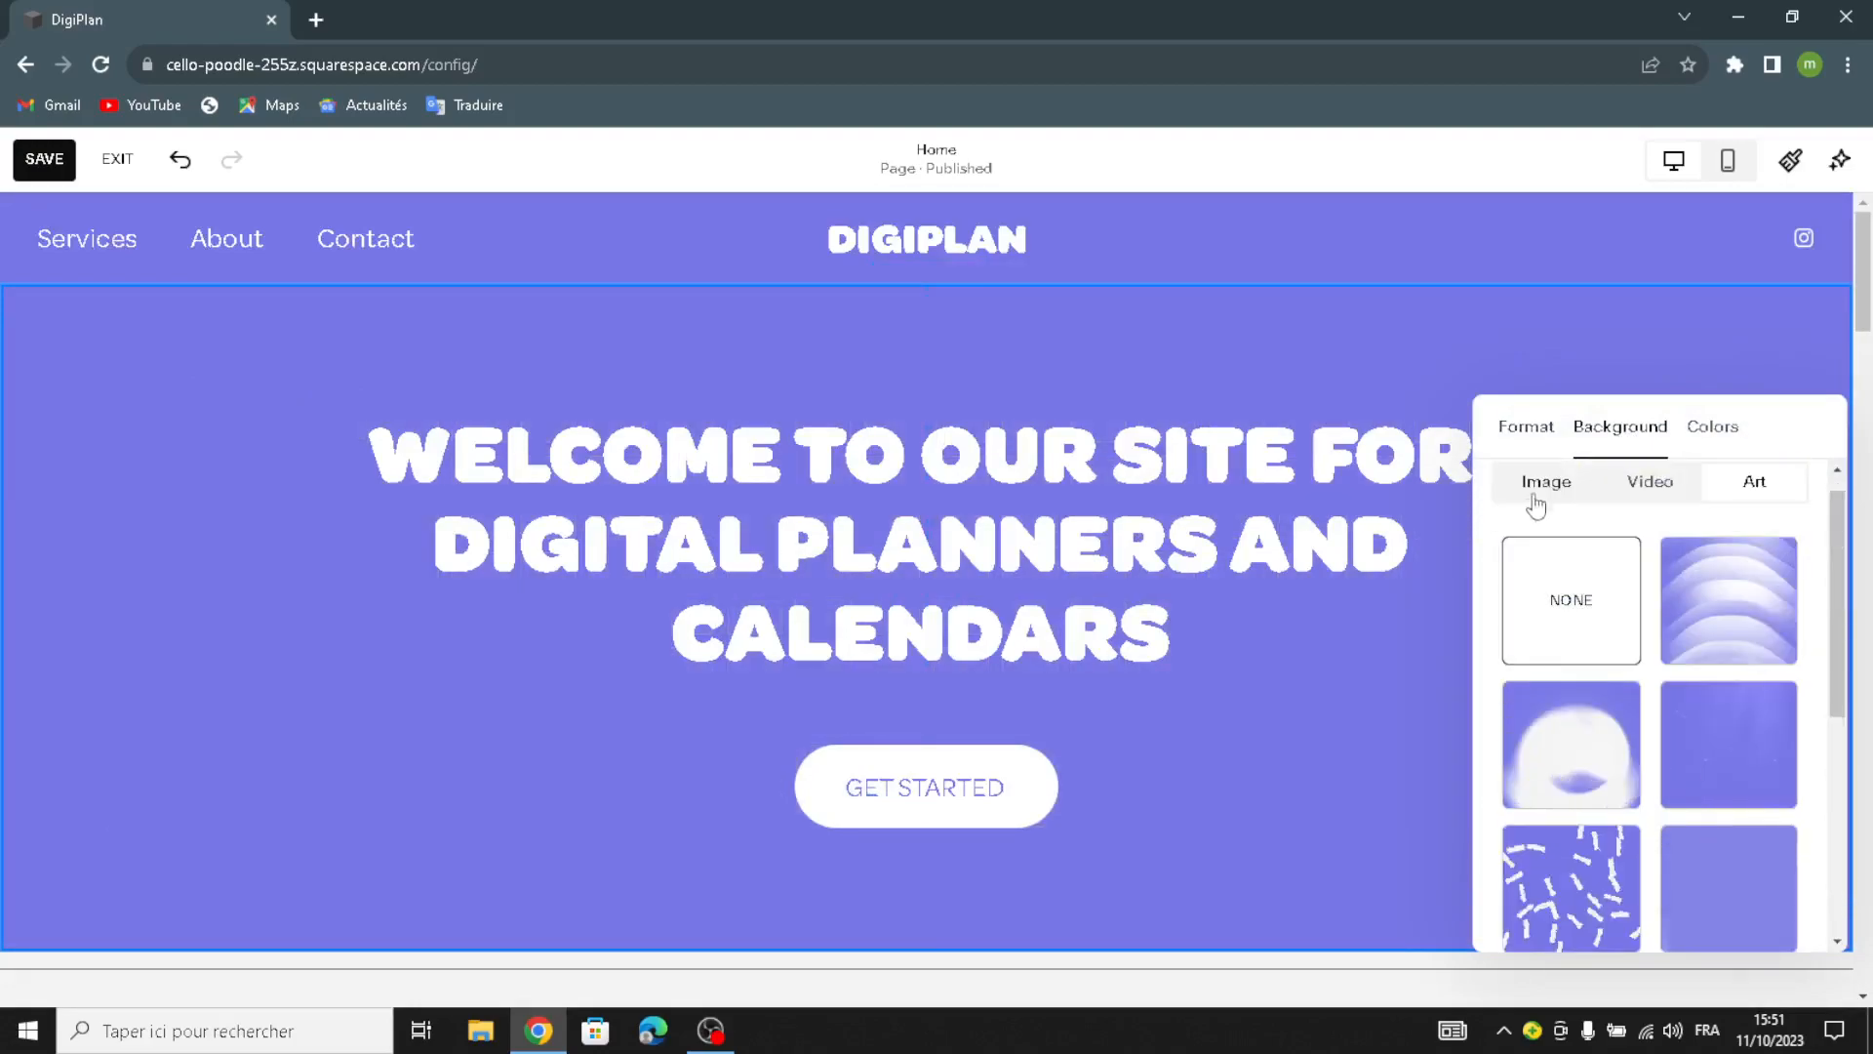
click(1539, 508)
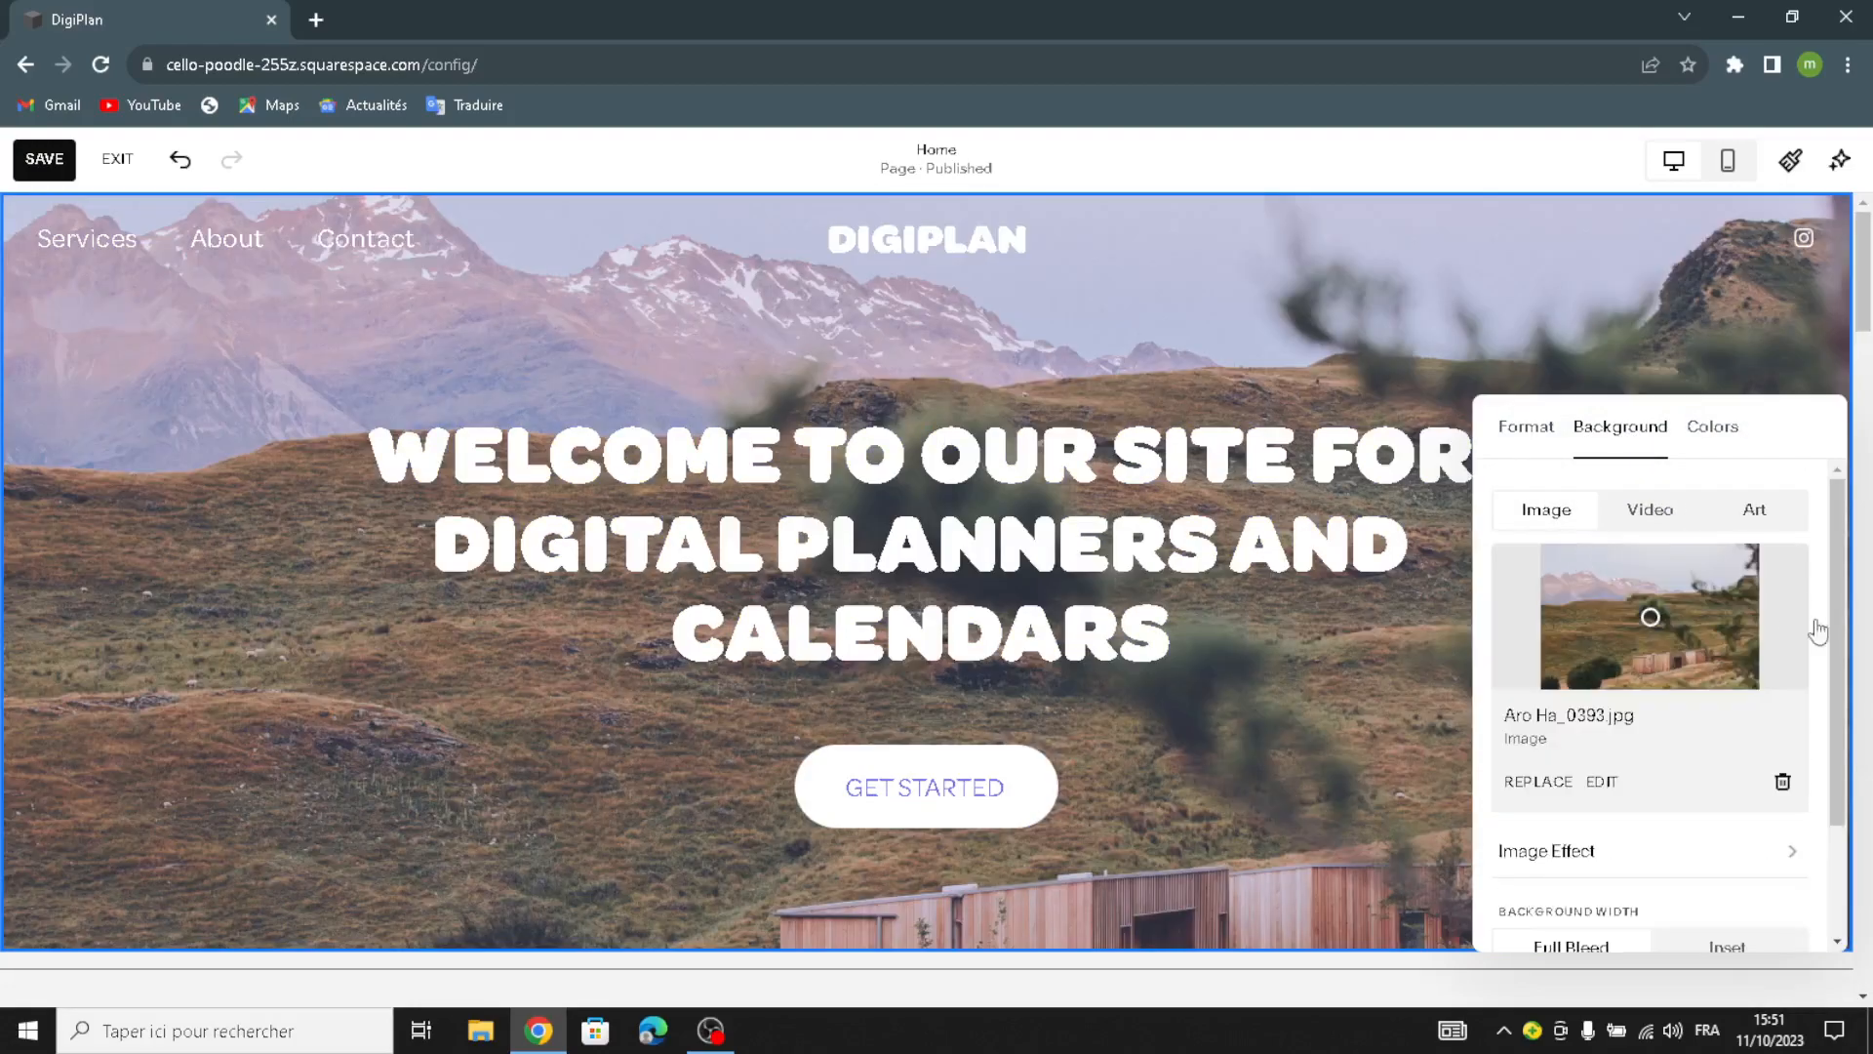
click(1785, 783)
- Search the free stock images for "digital planners and calendars" to use as the section background
click(1657, 614)
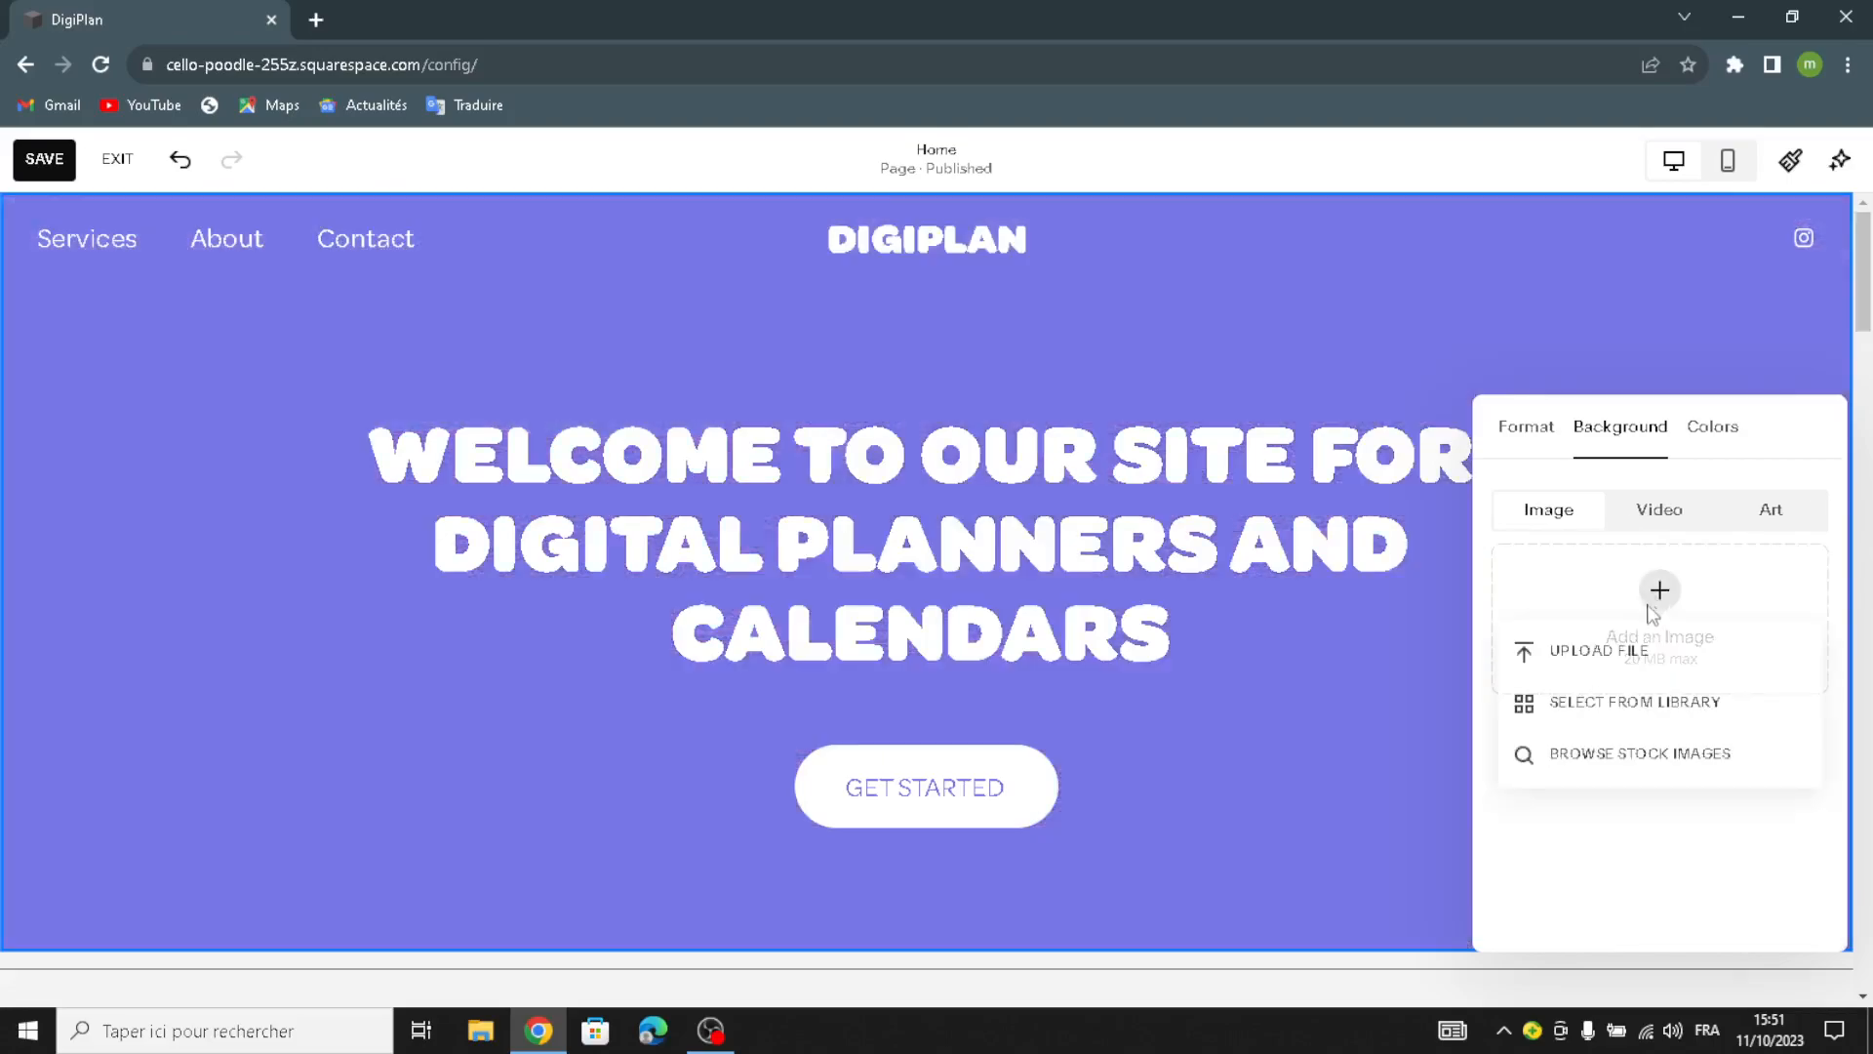
click(1605, 703)
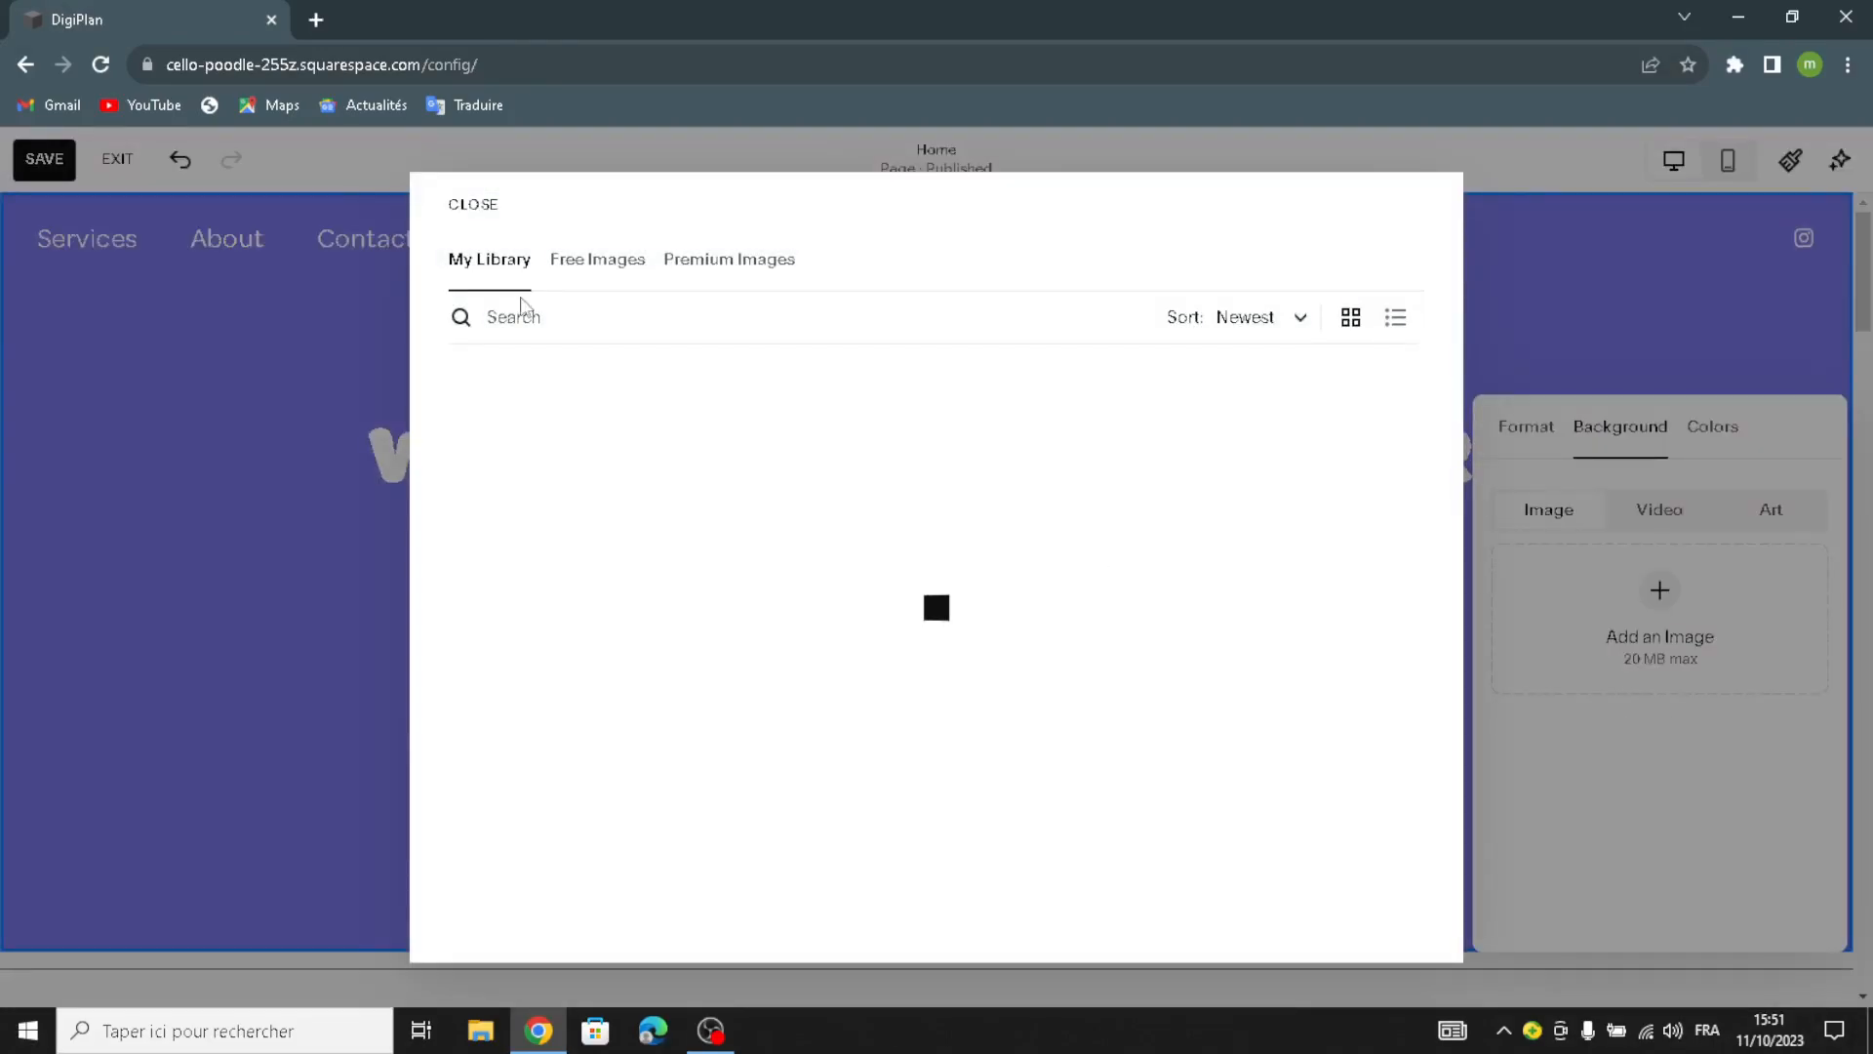
click(581, 264)
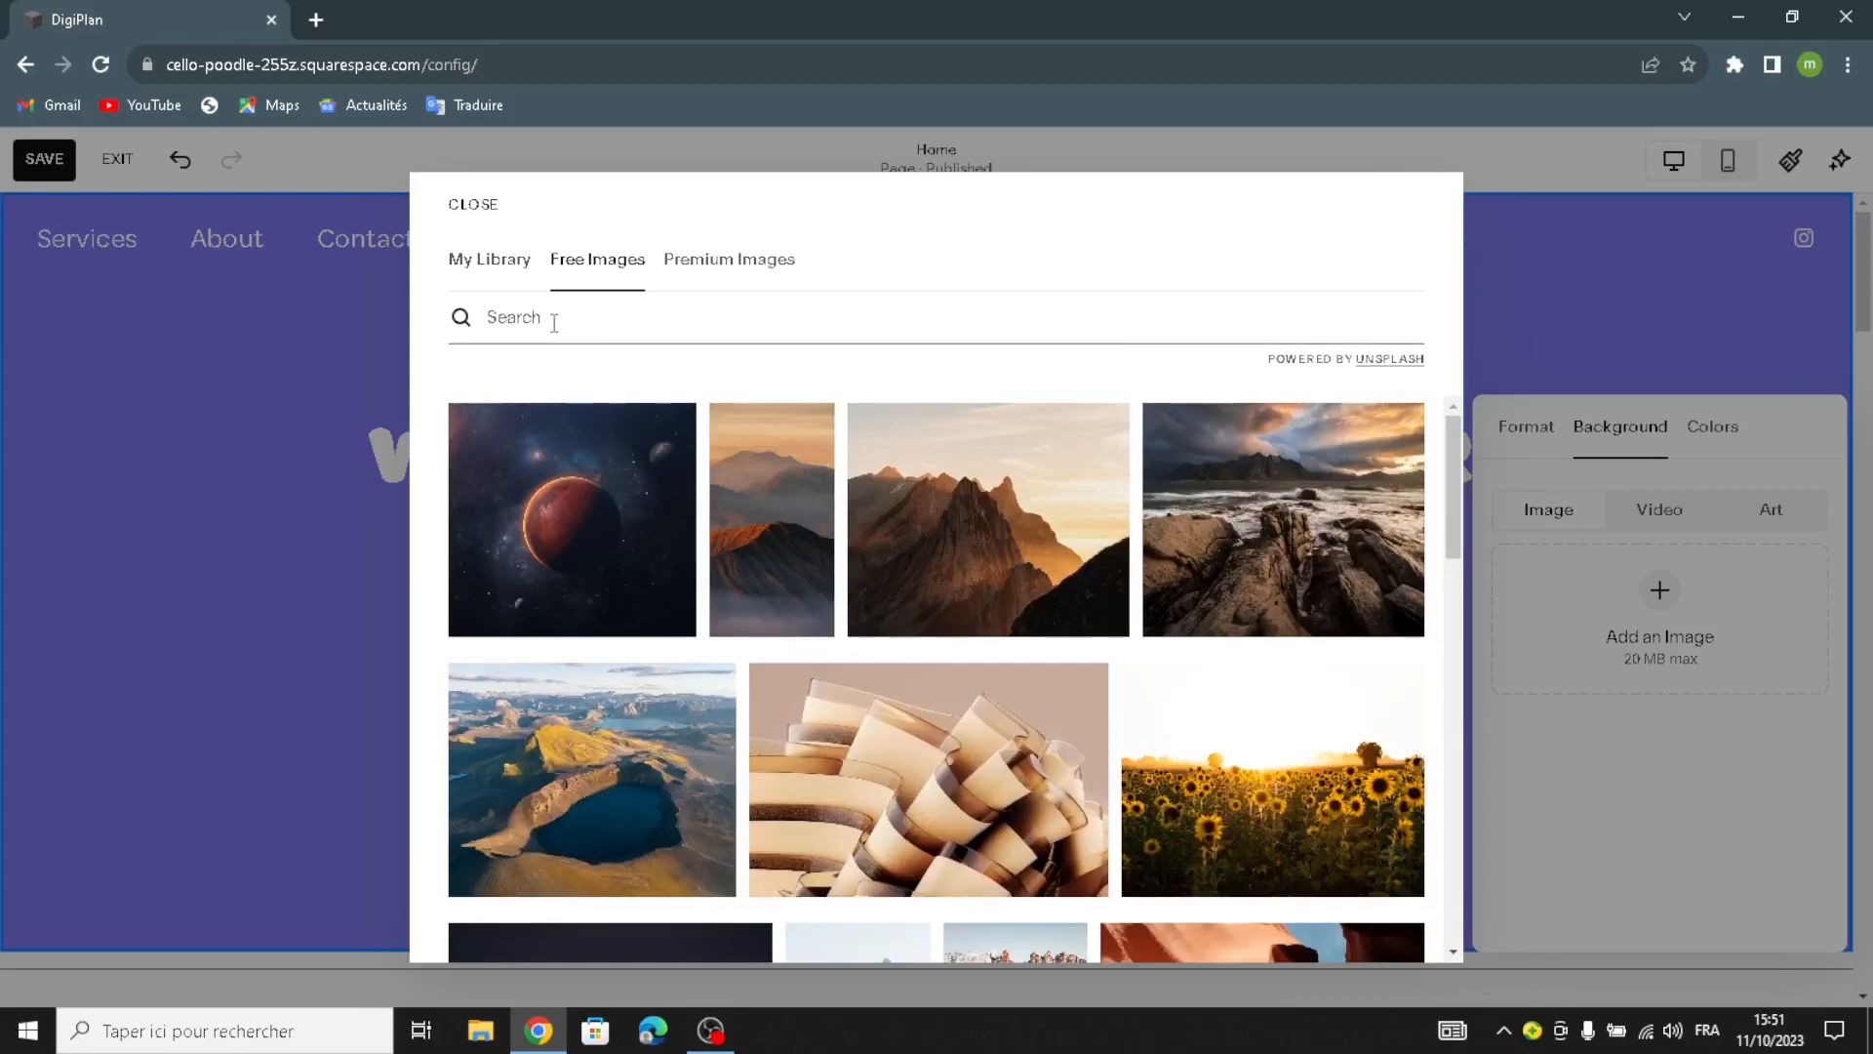
text(digital planners and caln)
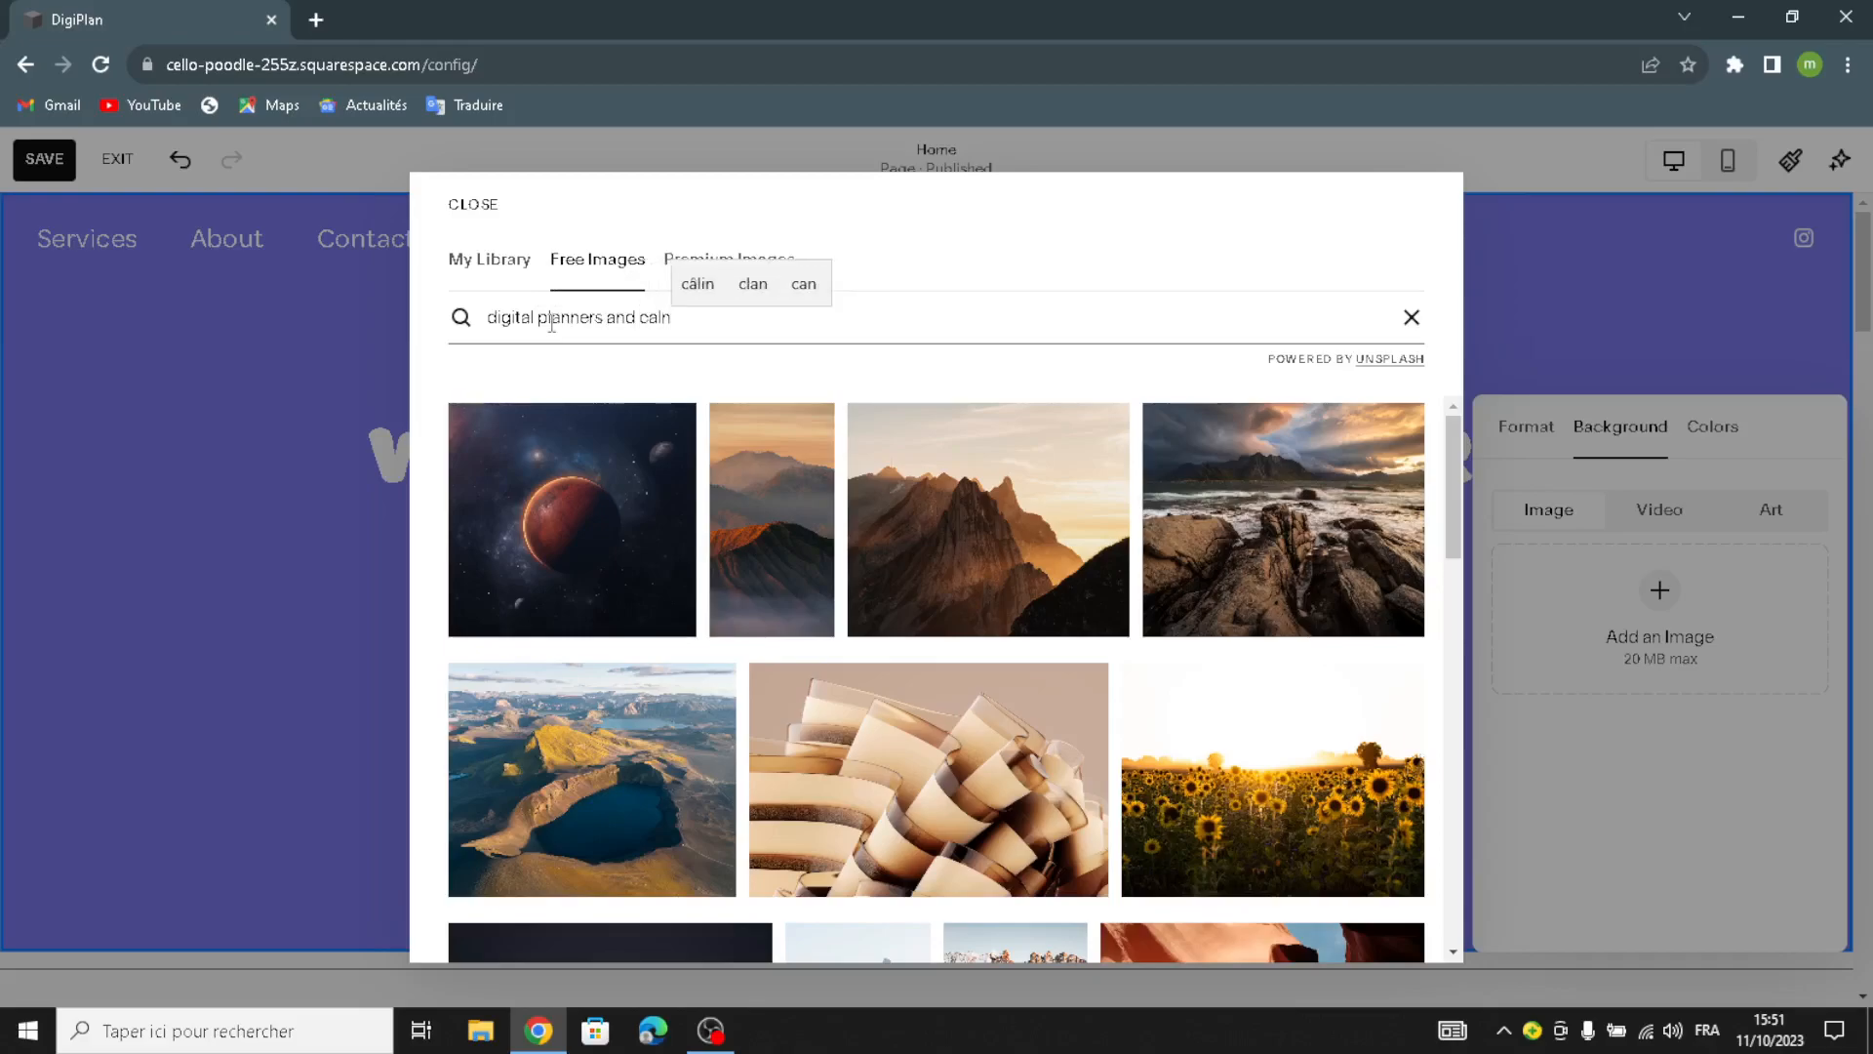
key(BackSpace)
text(endars)
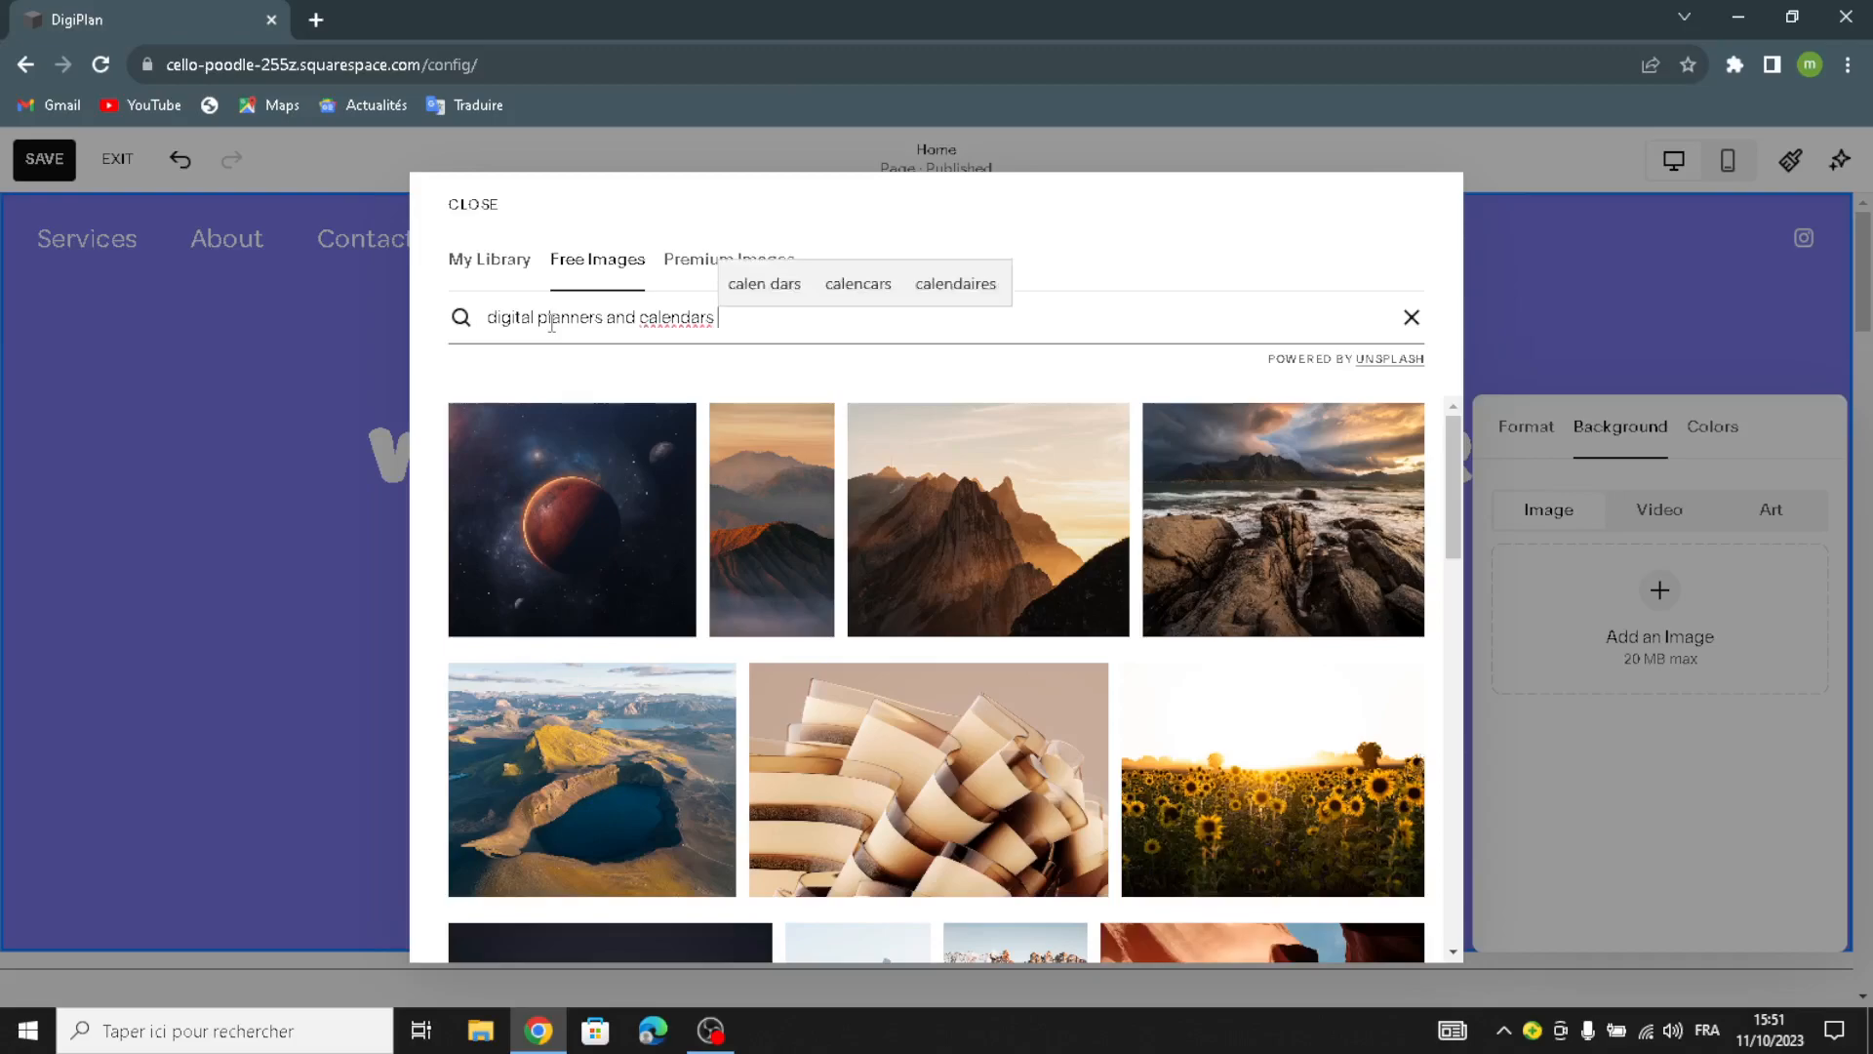
key(Return)
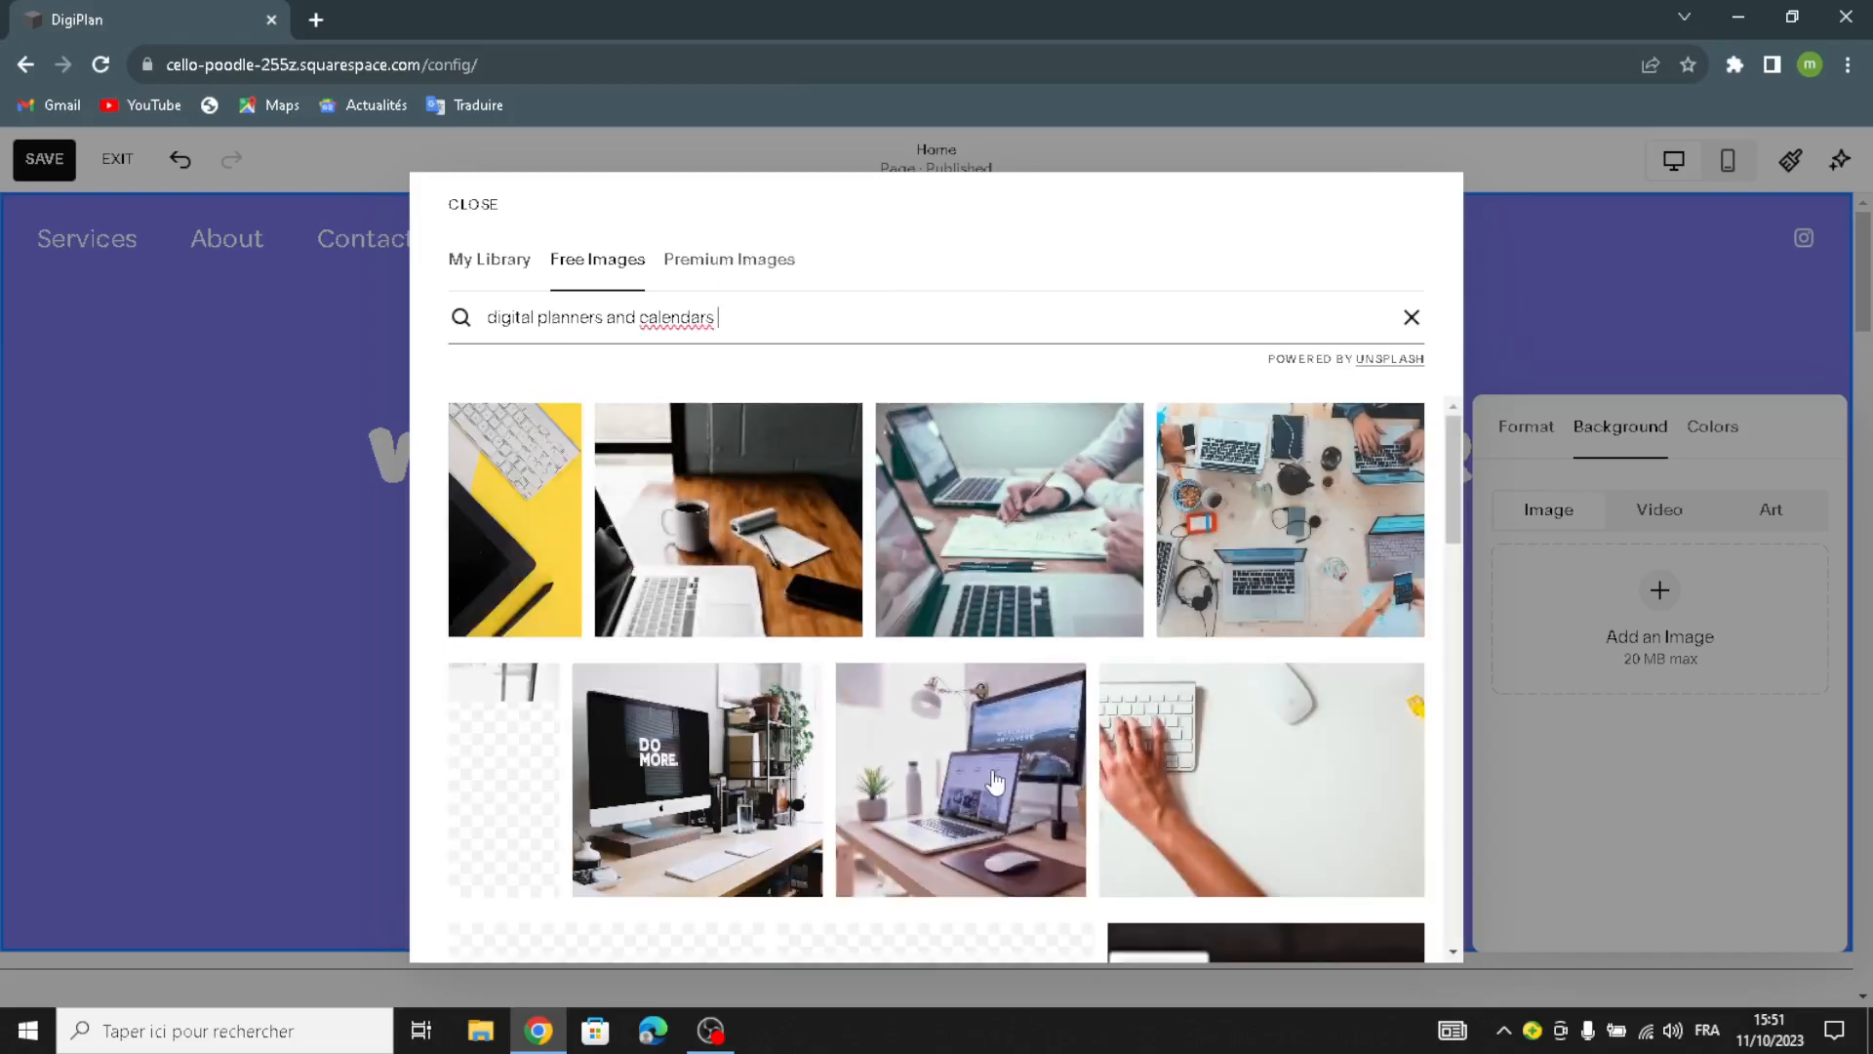
- Use the photo of a white year calendar with blurred dried flowers as the welcome section's background
scroll(991, 787, down, 6)
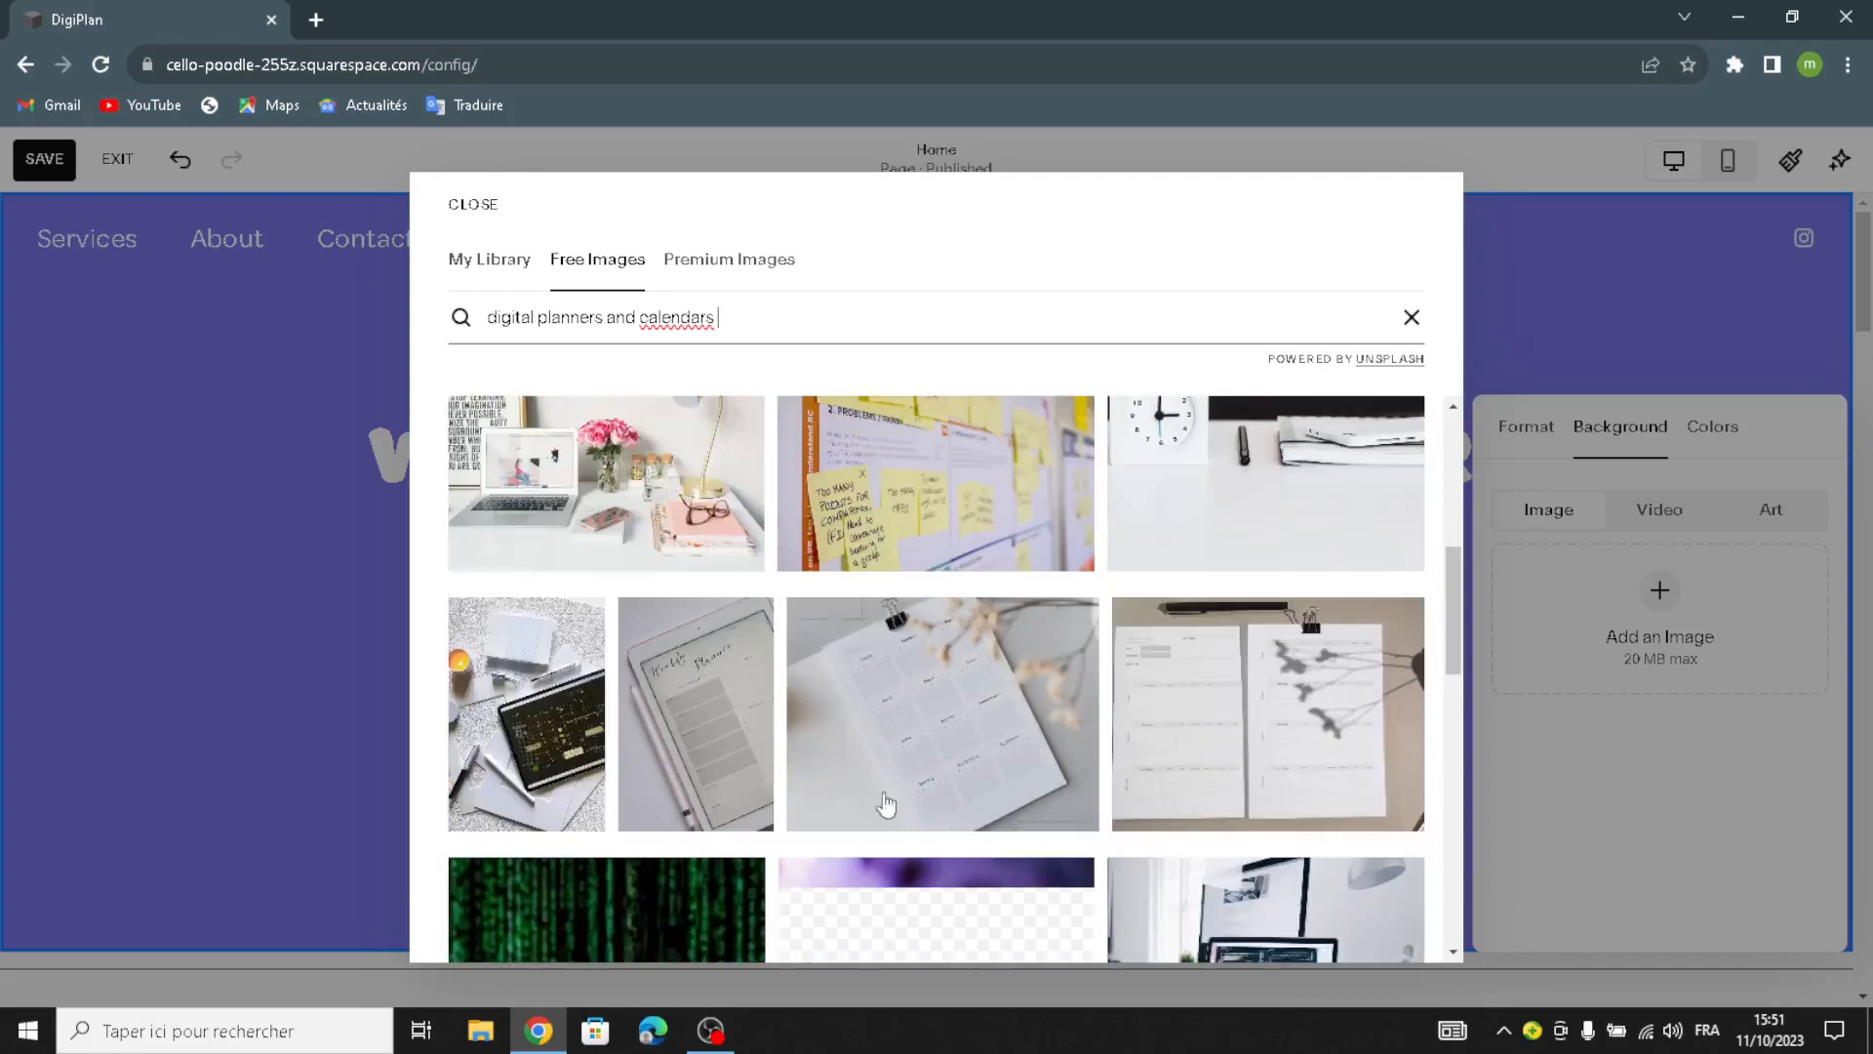
scroll(982, 739, down, 1)
scroll(970, 743, up, 2)
scroll(970, 743, down, 4)
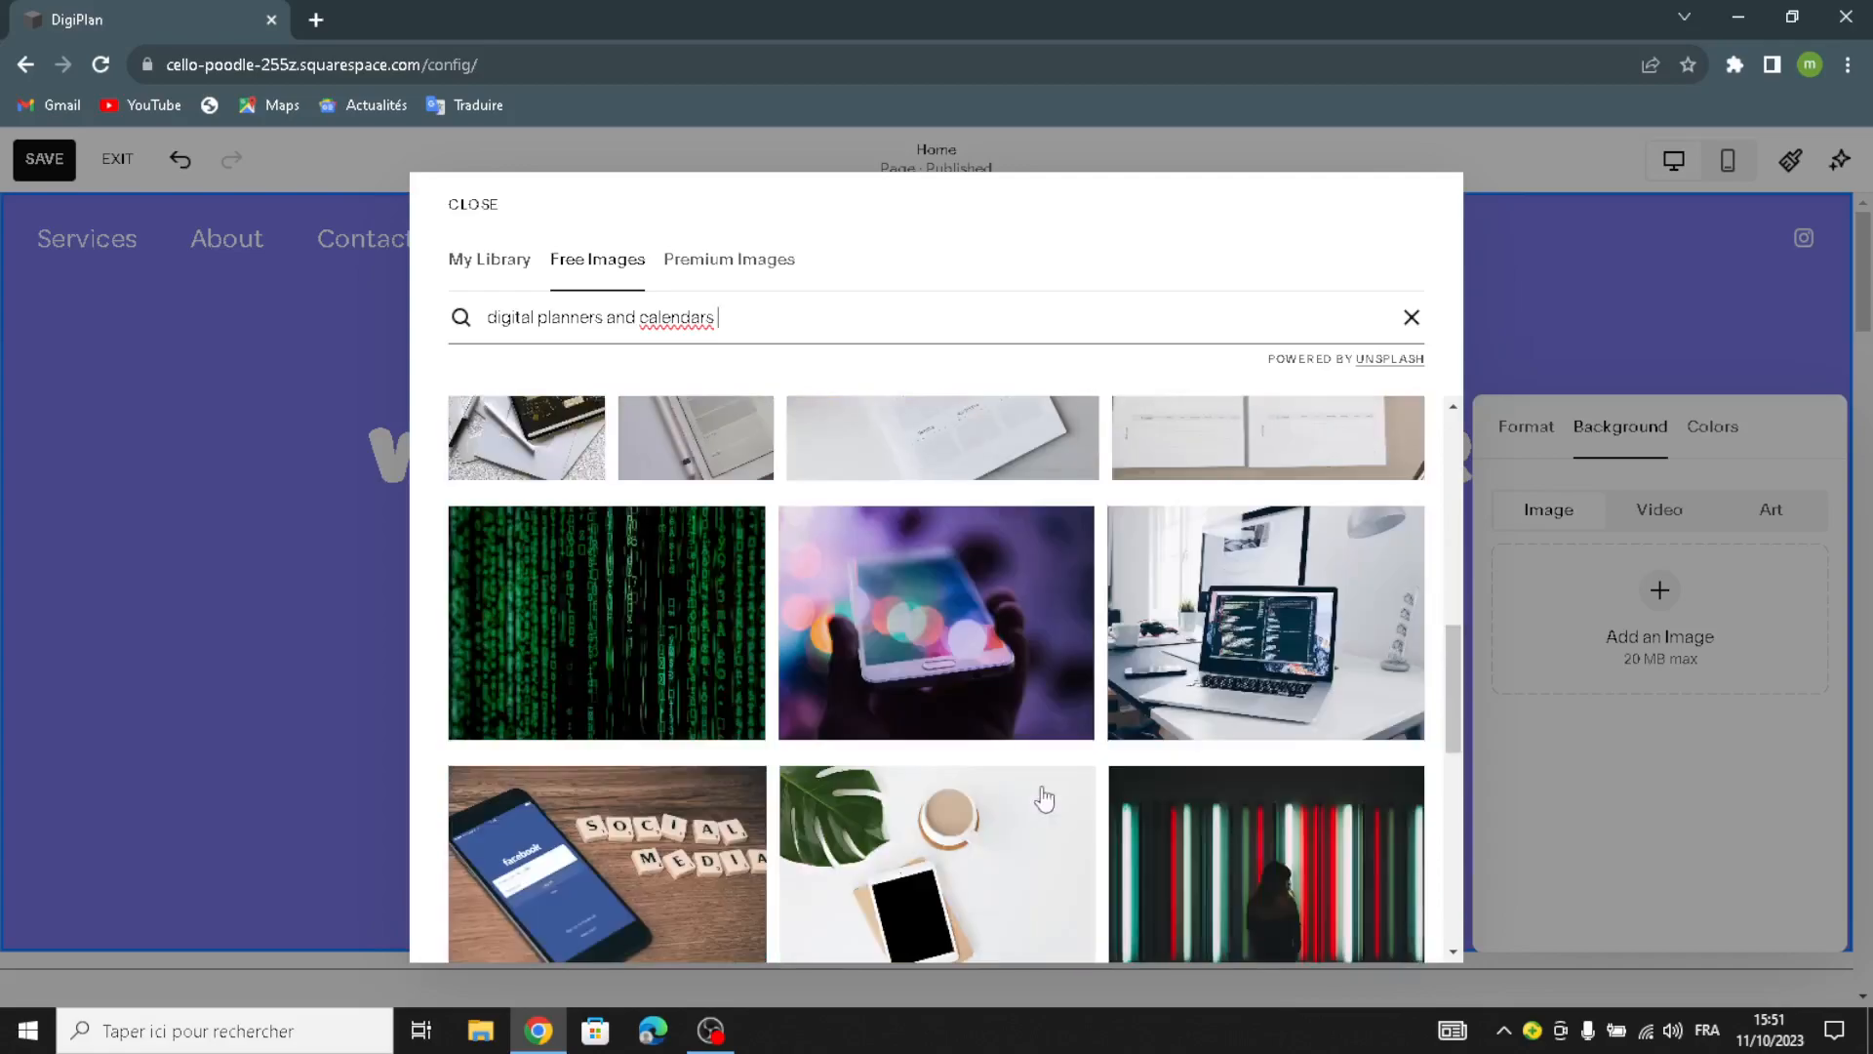
scroll(1026, 853, down, 4)
scroll(931, 485, up, 5)
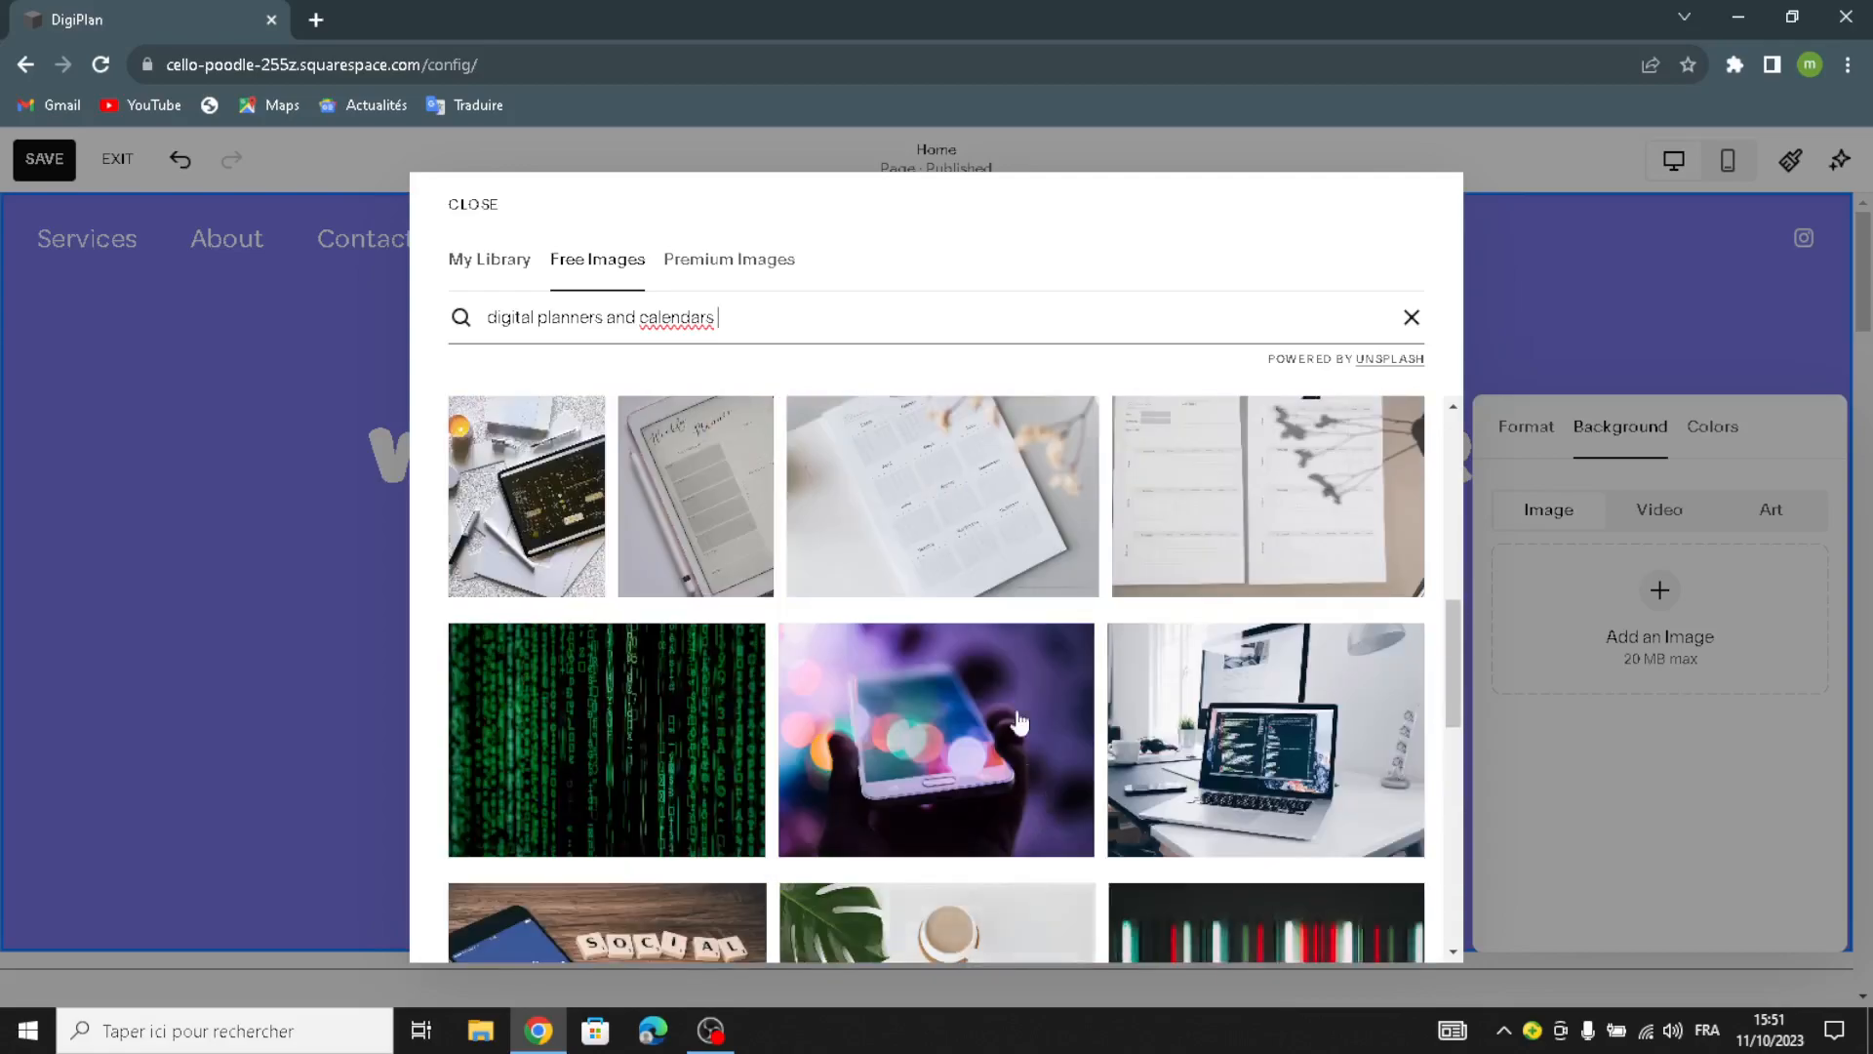
click(931, 485)
click(1164, 656)
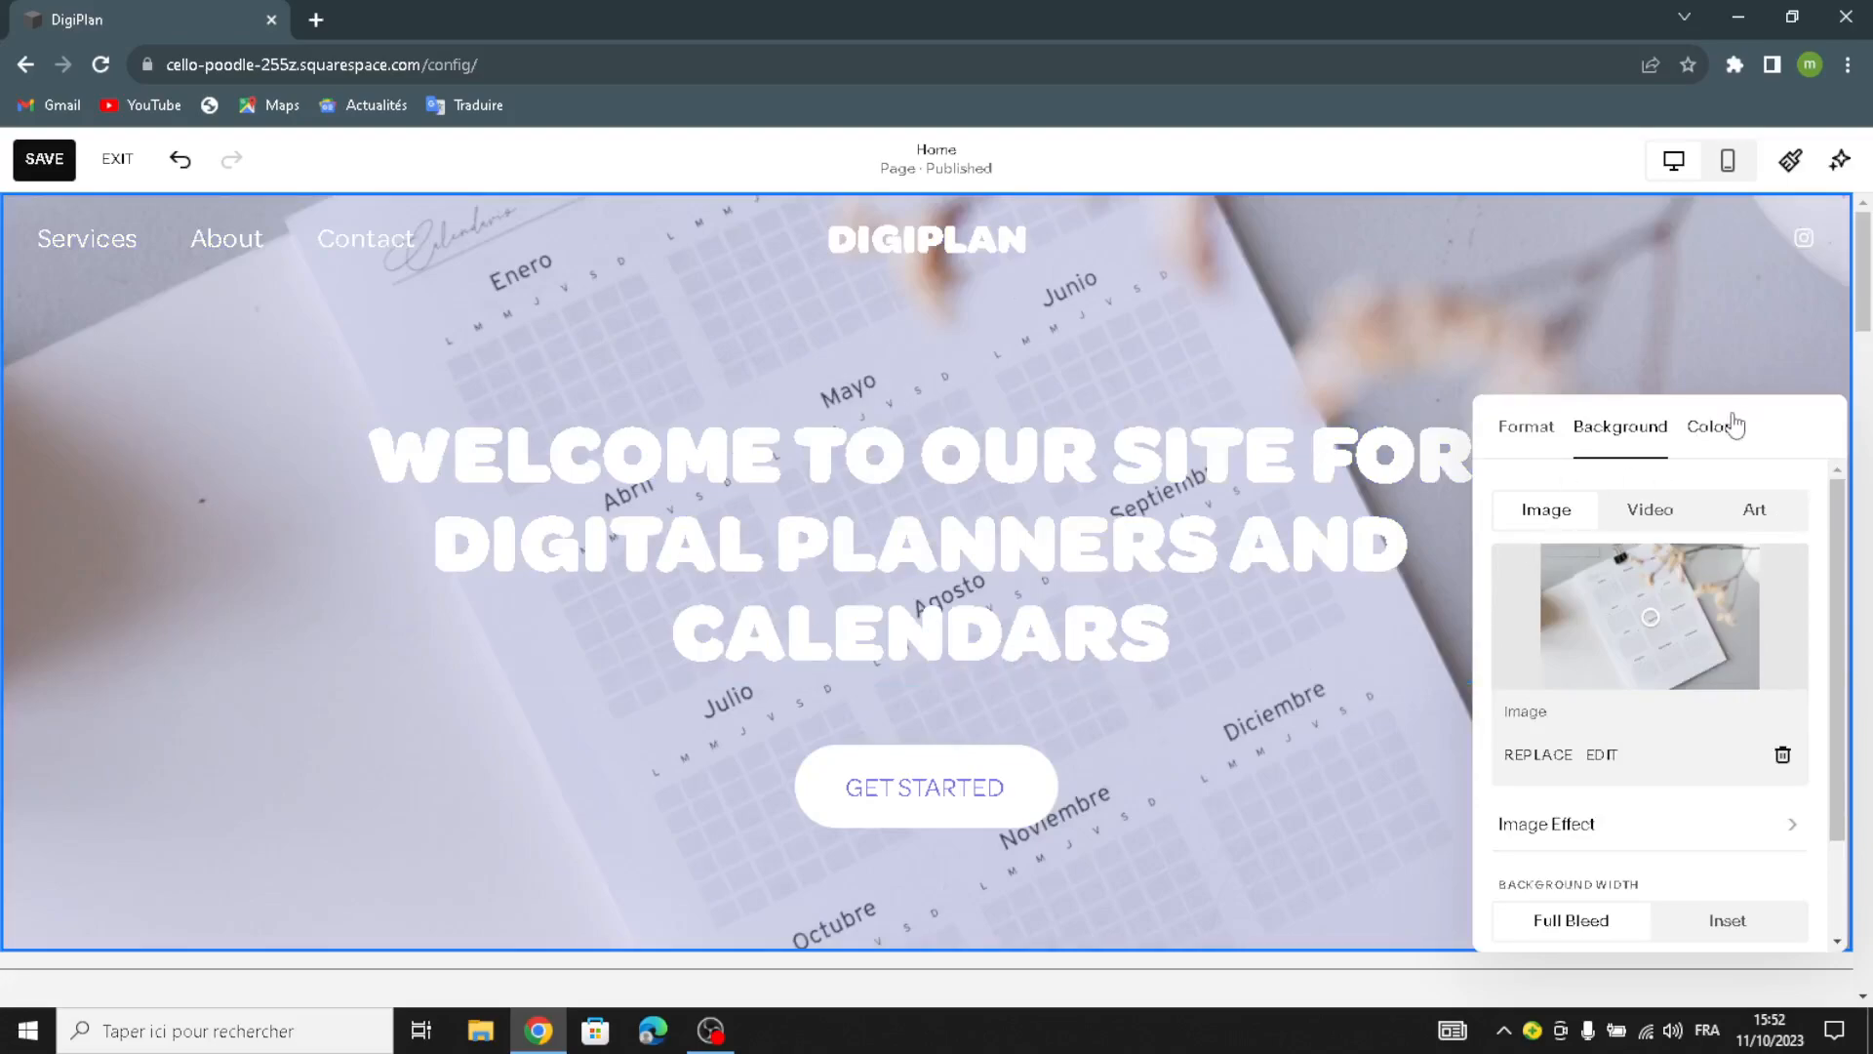
- Apply the Darkest 2 color theme to the welcome section and close its settings
click(1733, 426)
scroll(1649, 766, down, 3)
click(1635, 845)
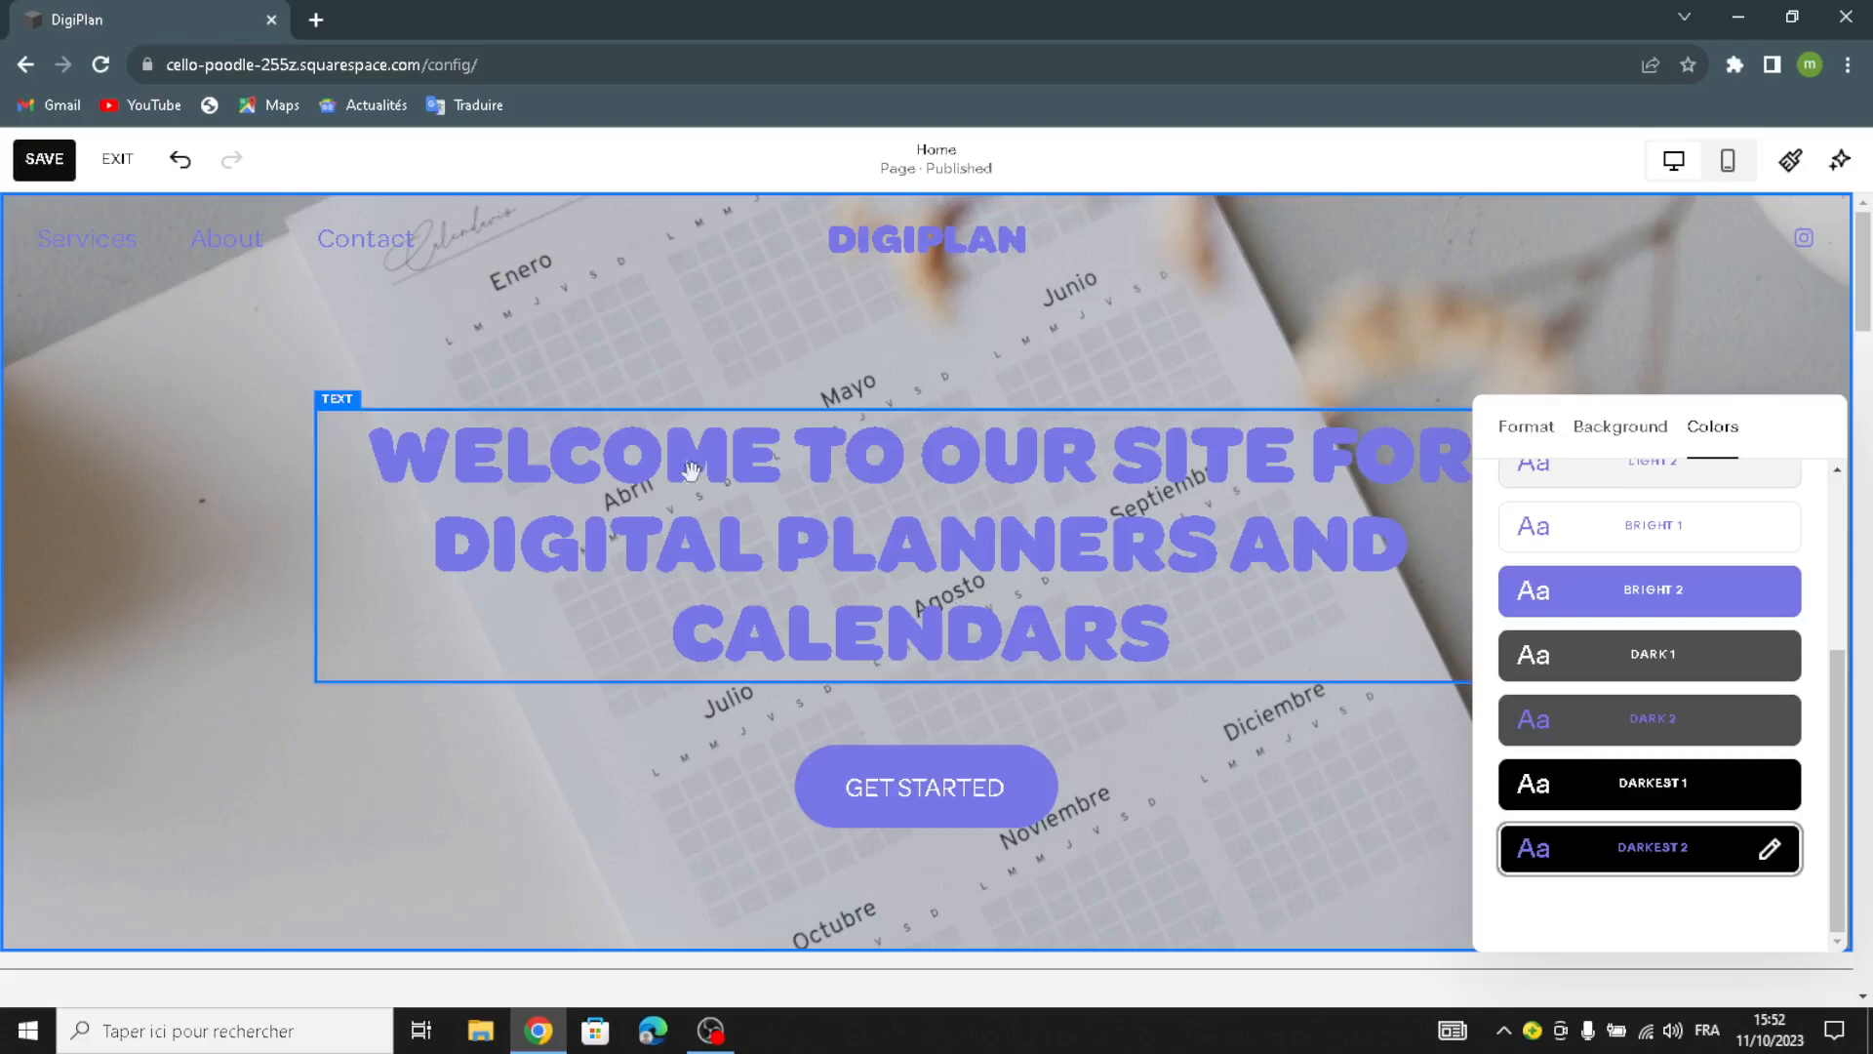
click(1247, 788)
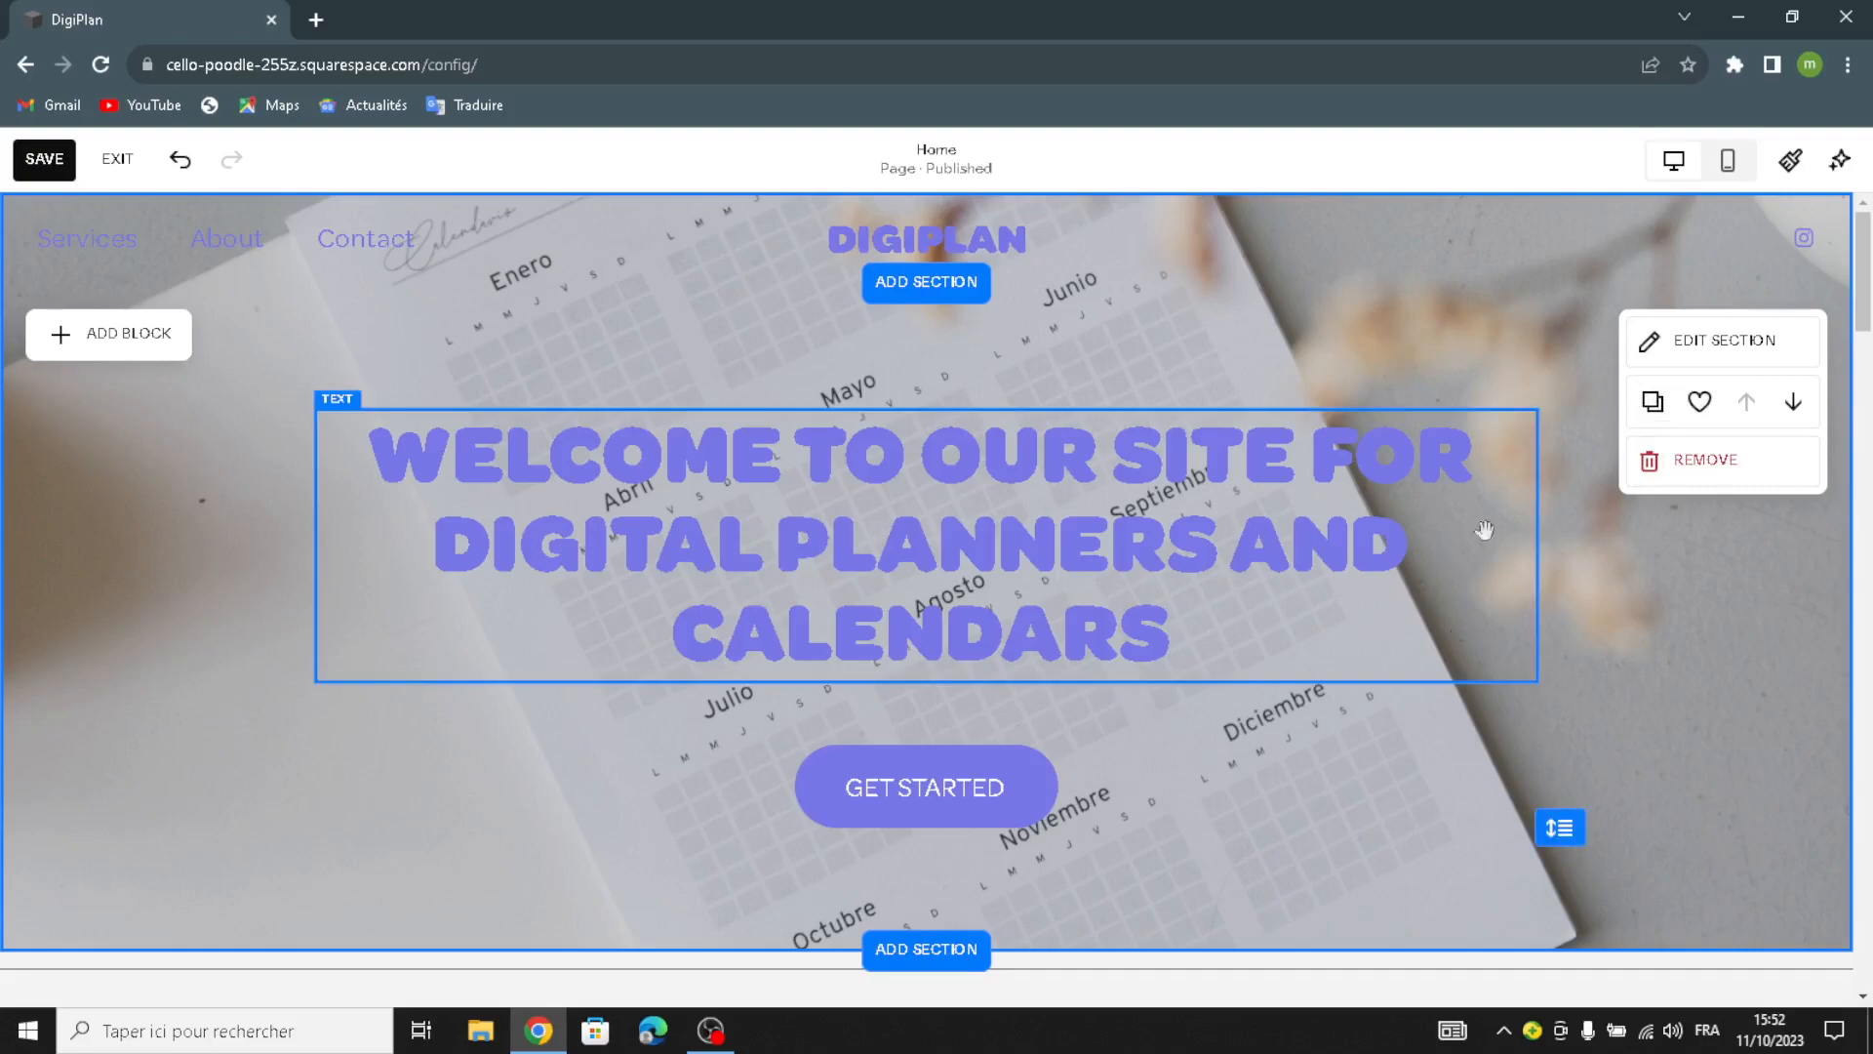
- Preview the homepage in mobile view, return to desktop view and review the site header's title and logo image options
click(1726, 176)
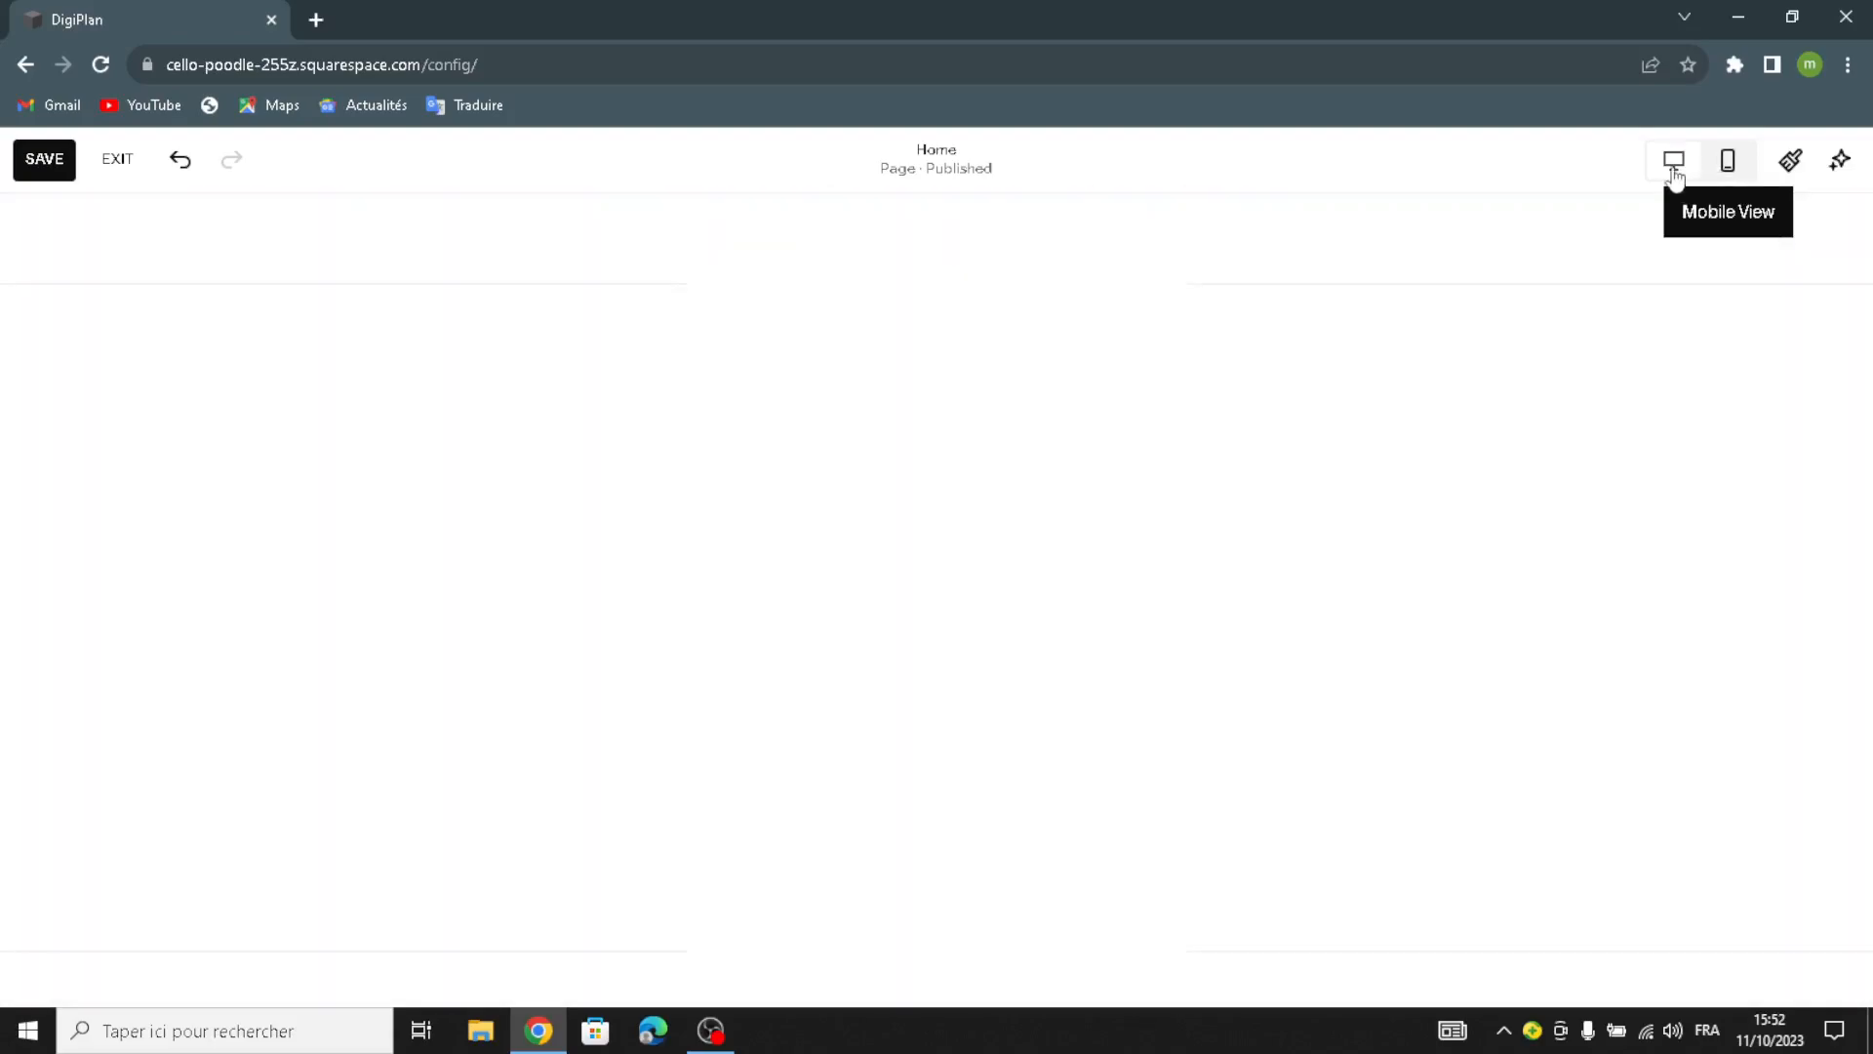
click(1672, 163)
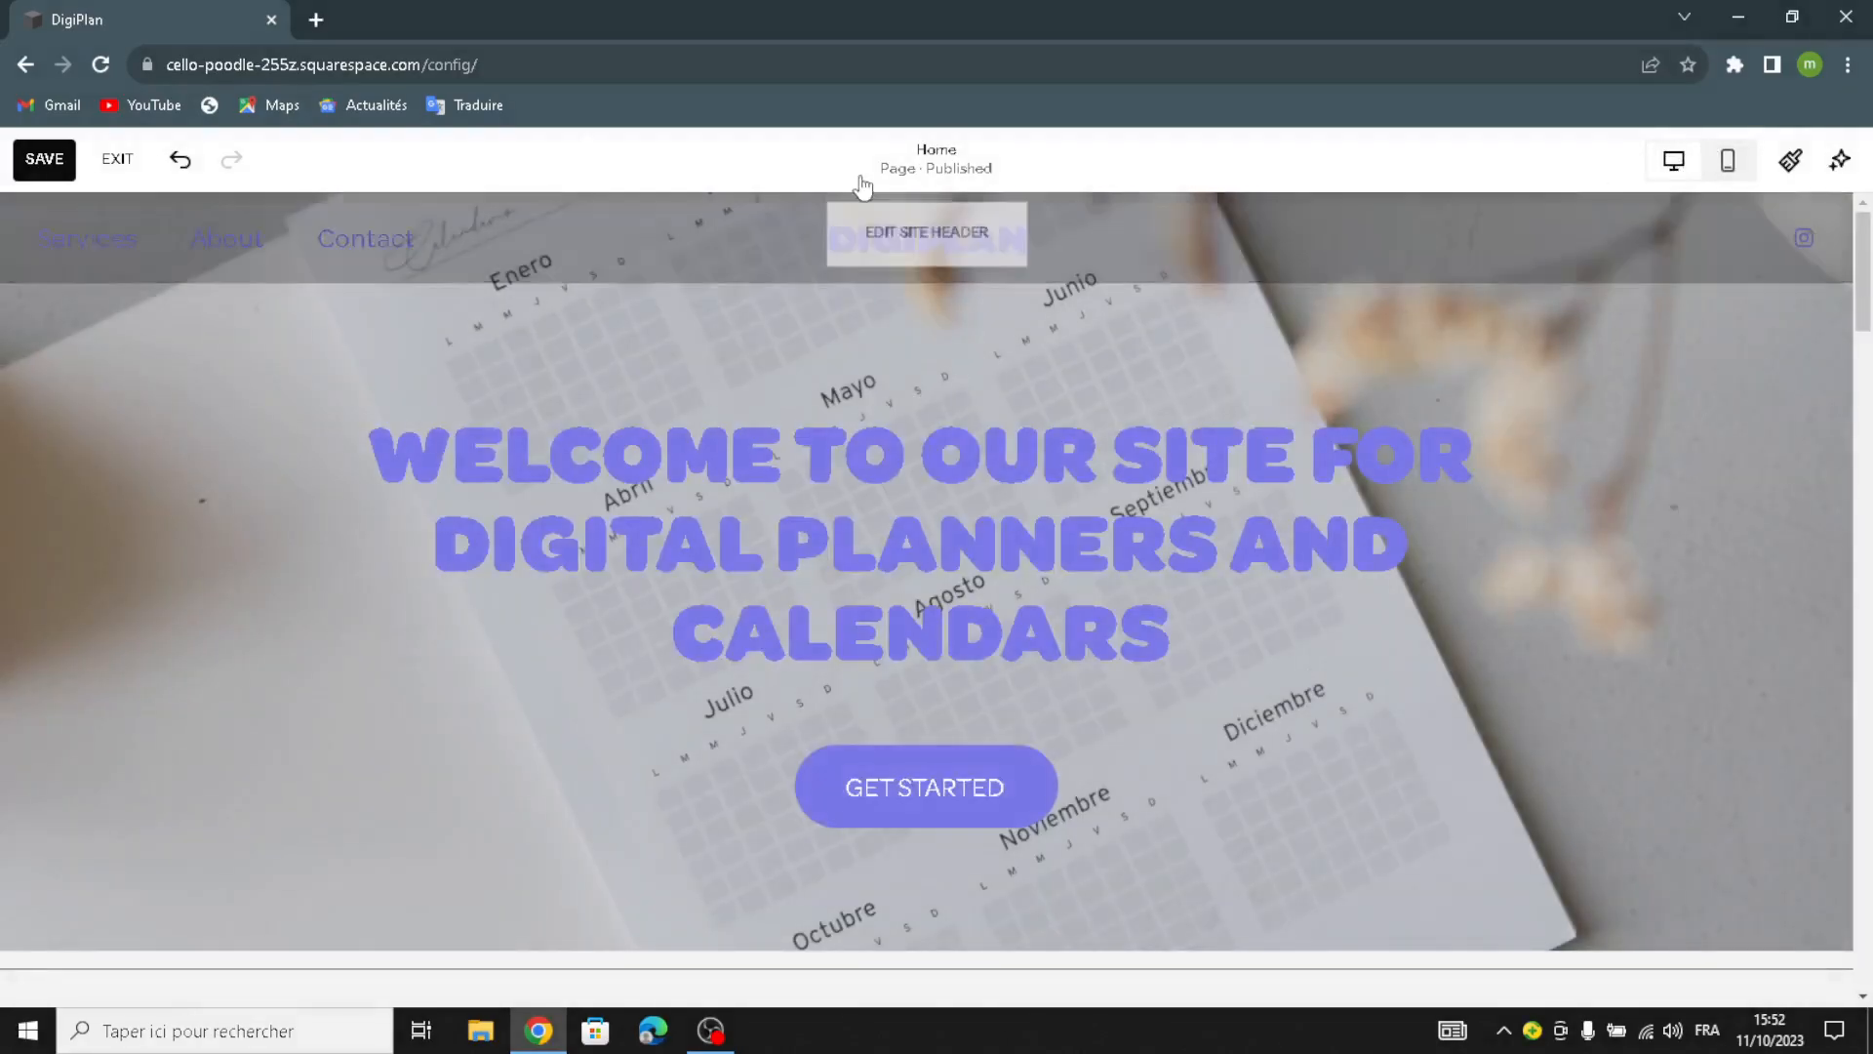
click(899, 253)
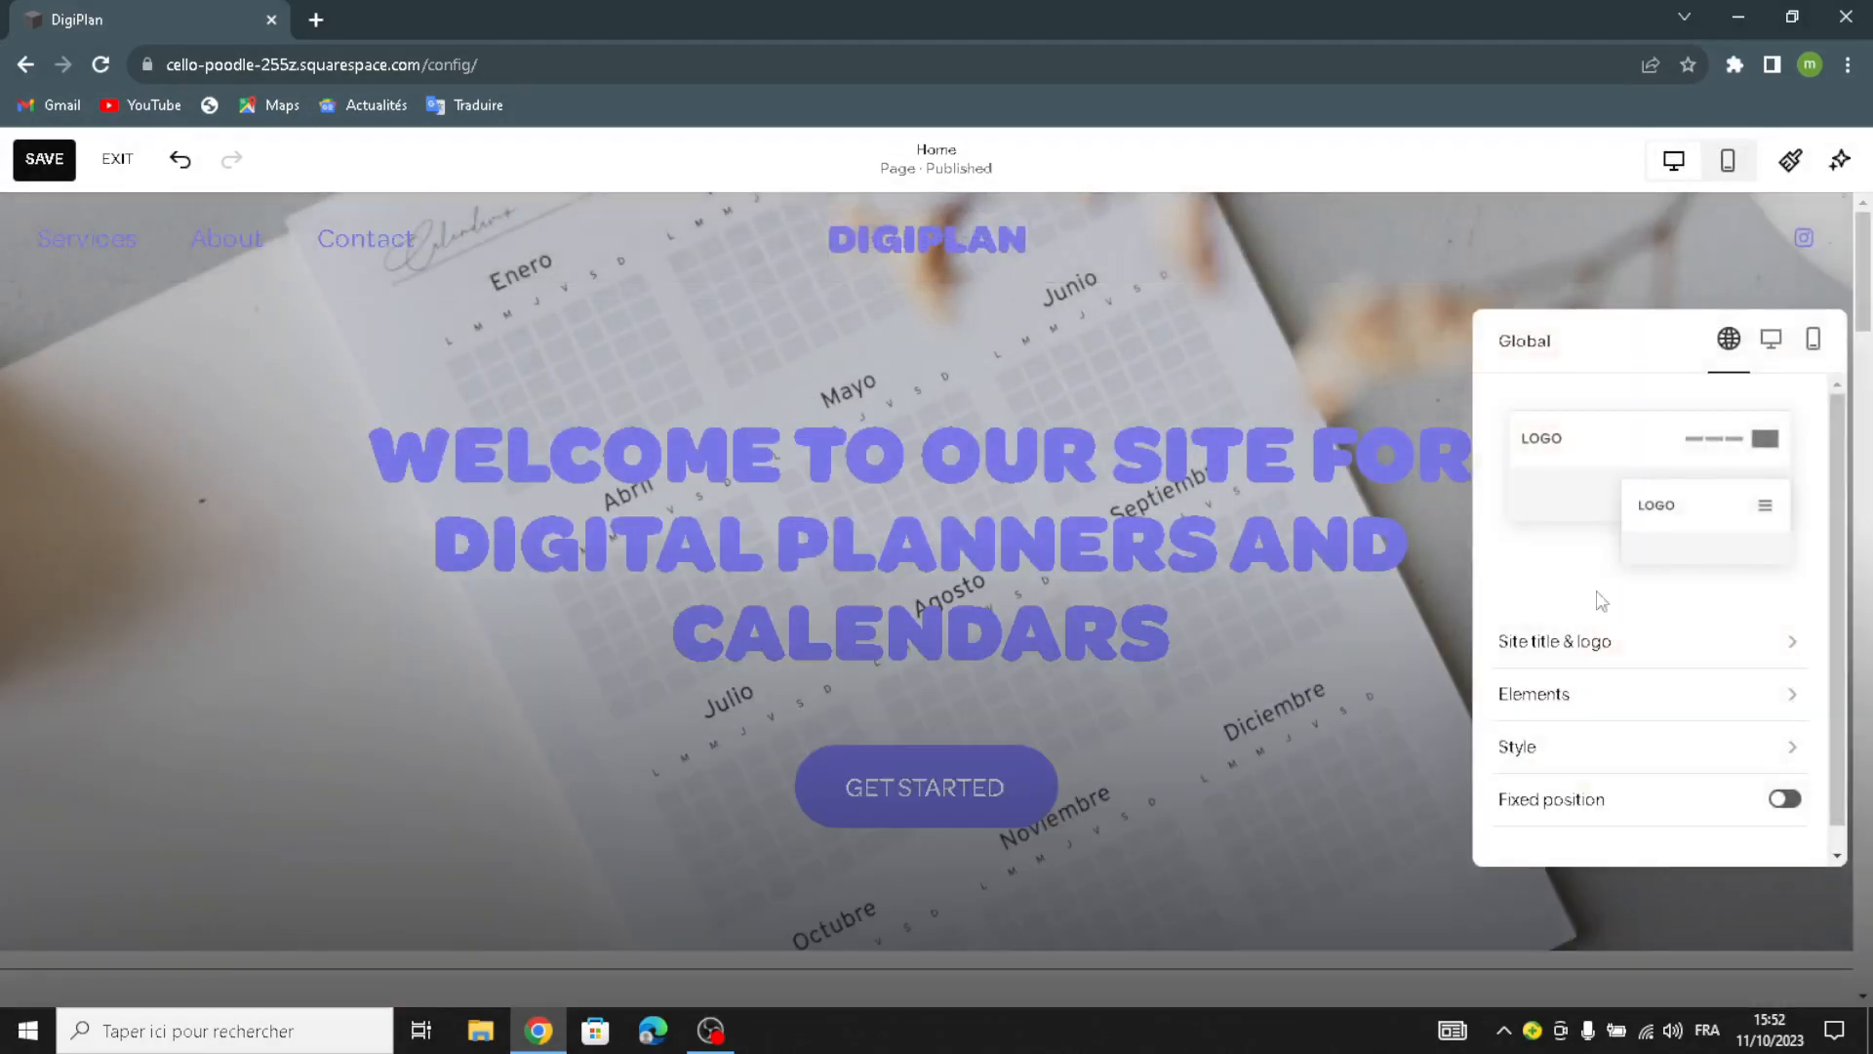
click(1554, 641)
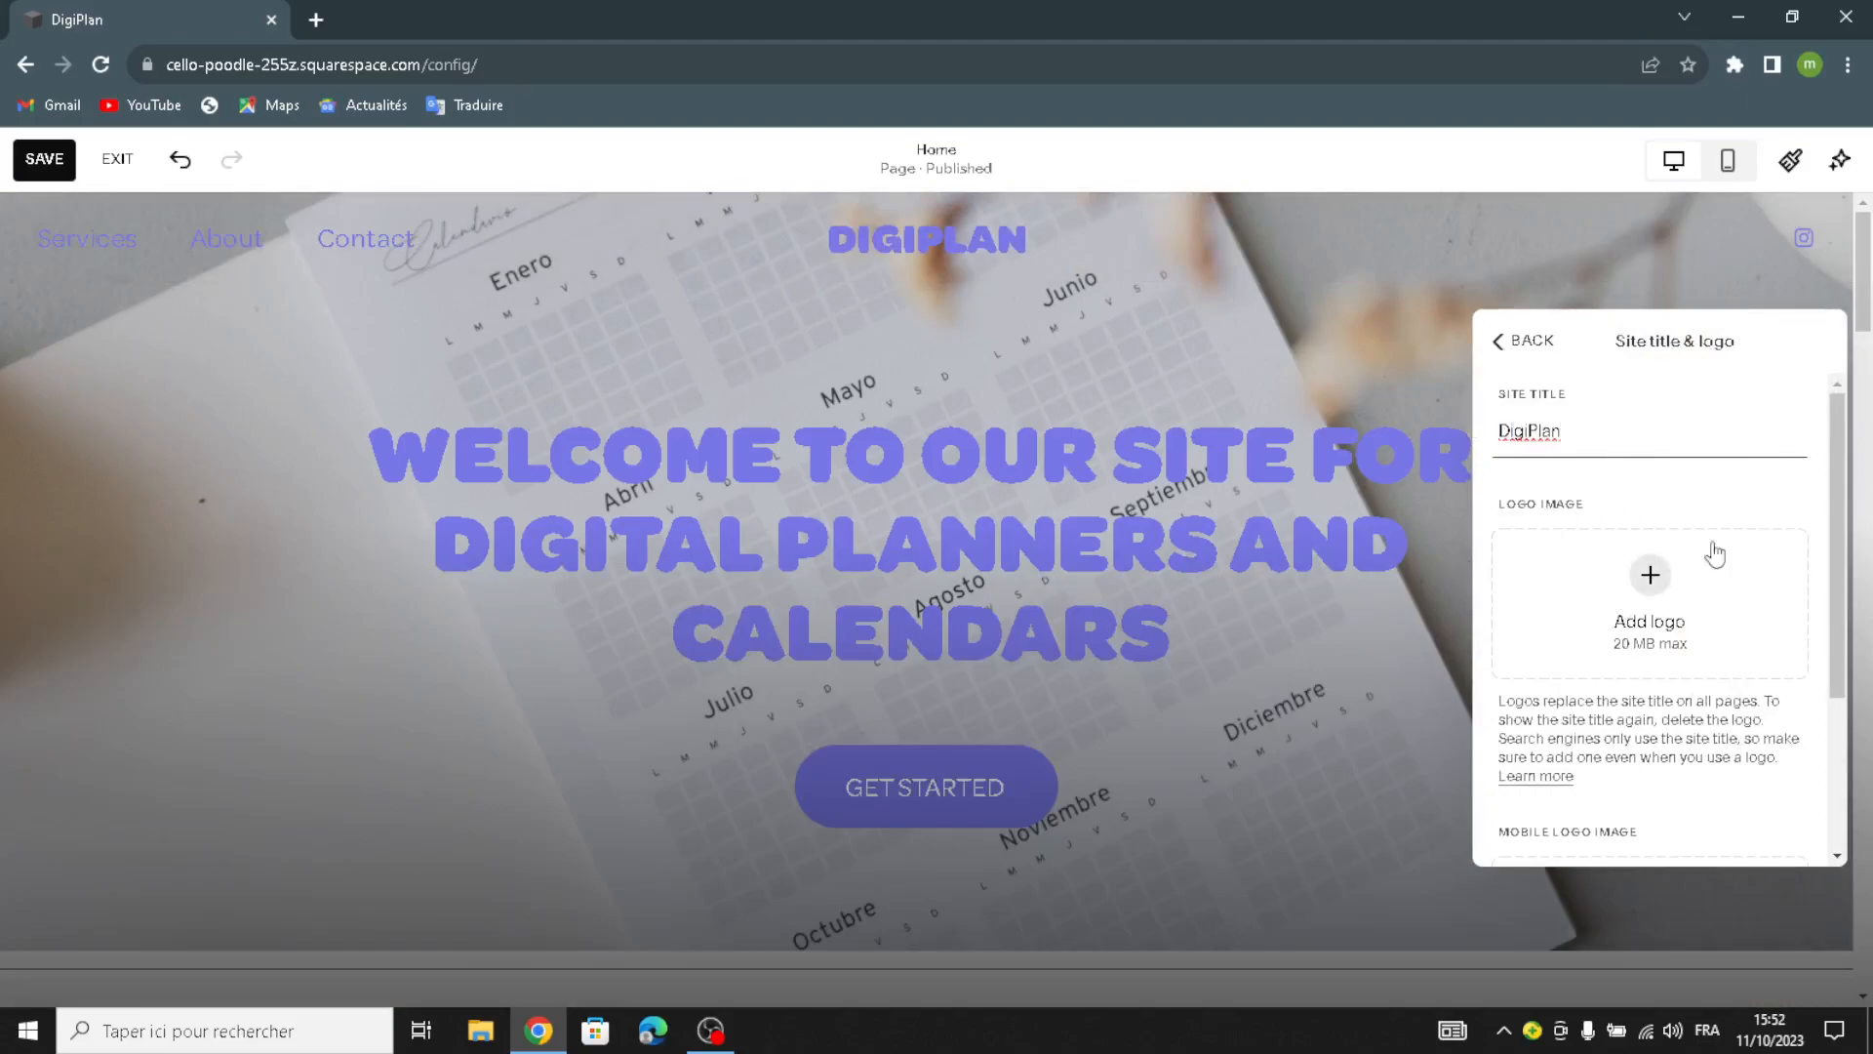
click(1635, 597)
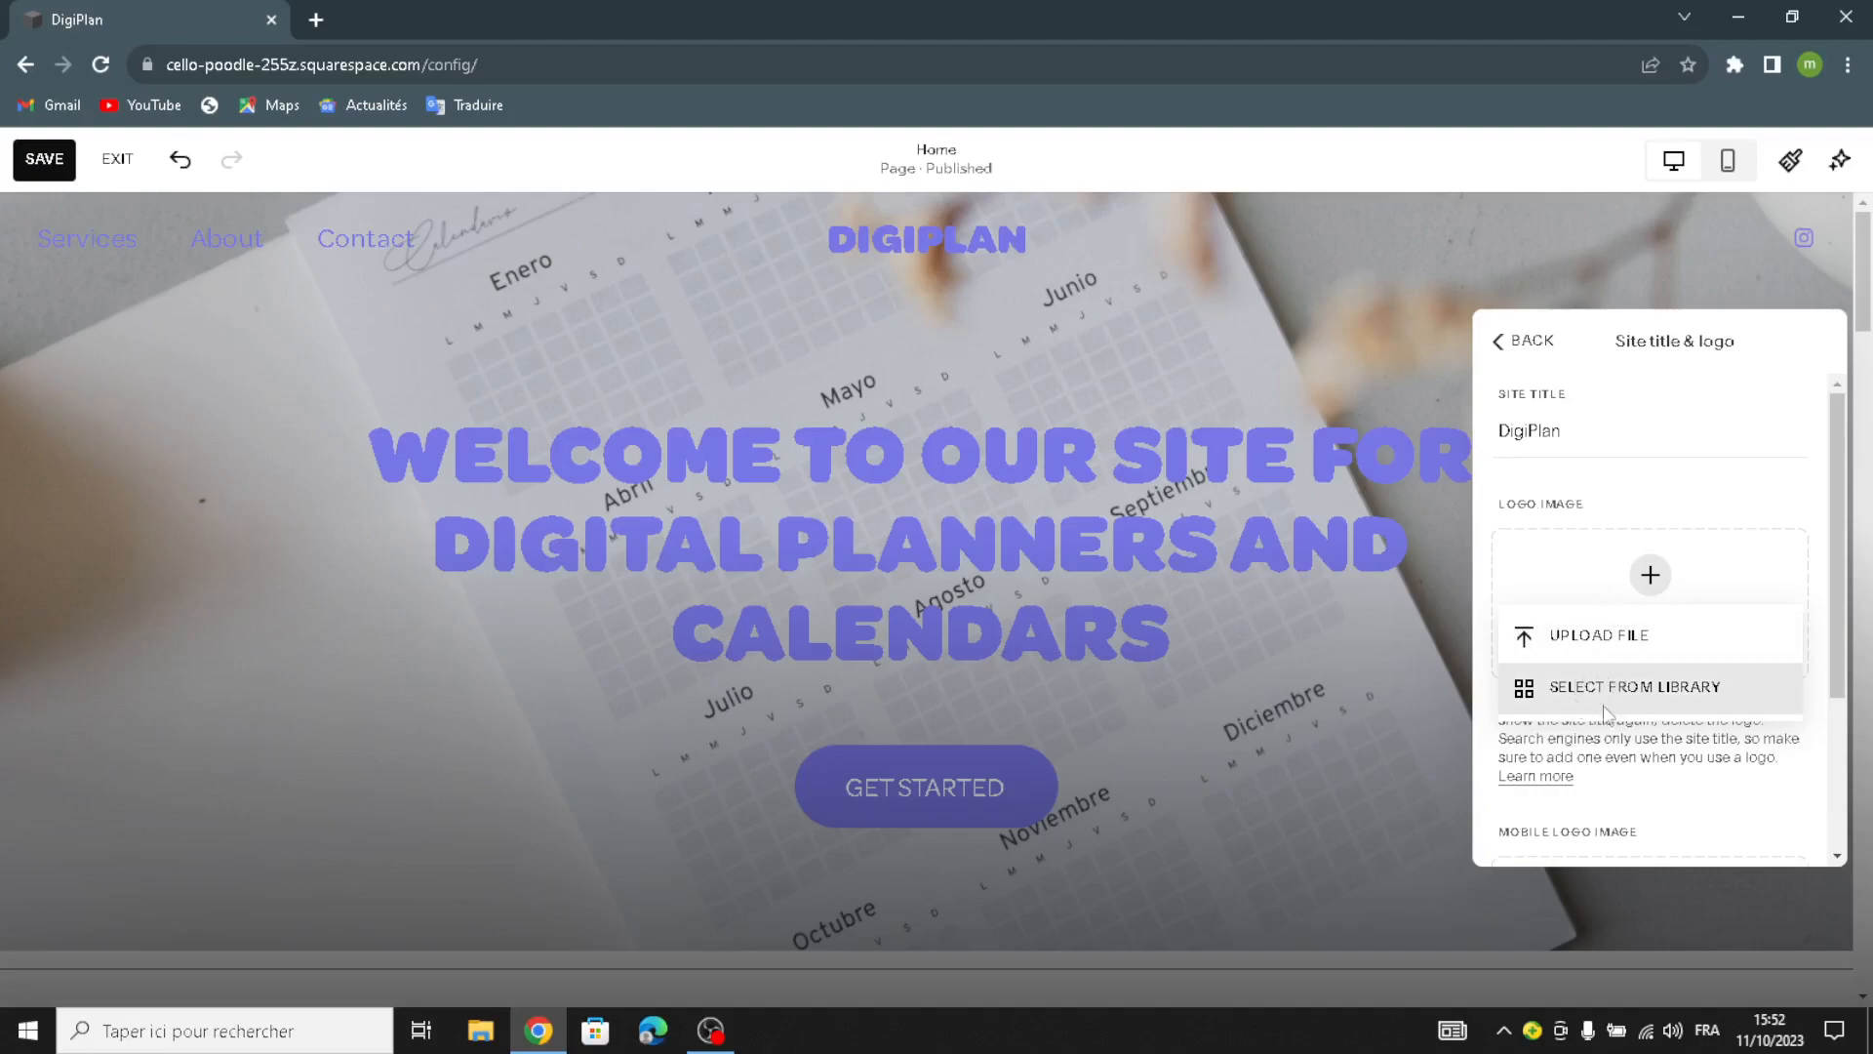
scroll(1585, 766, down, 3)
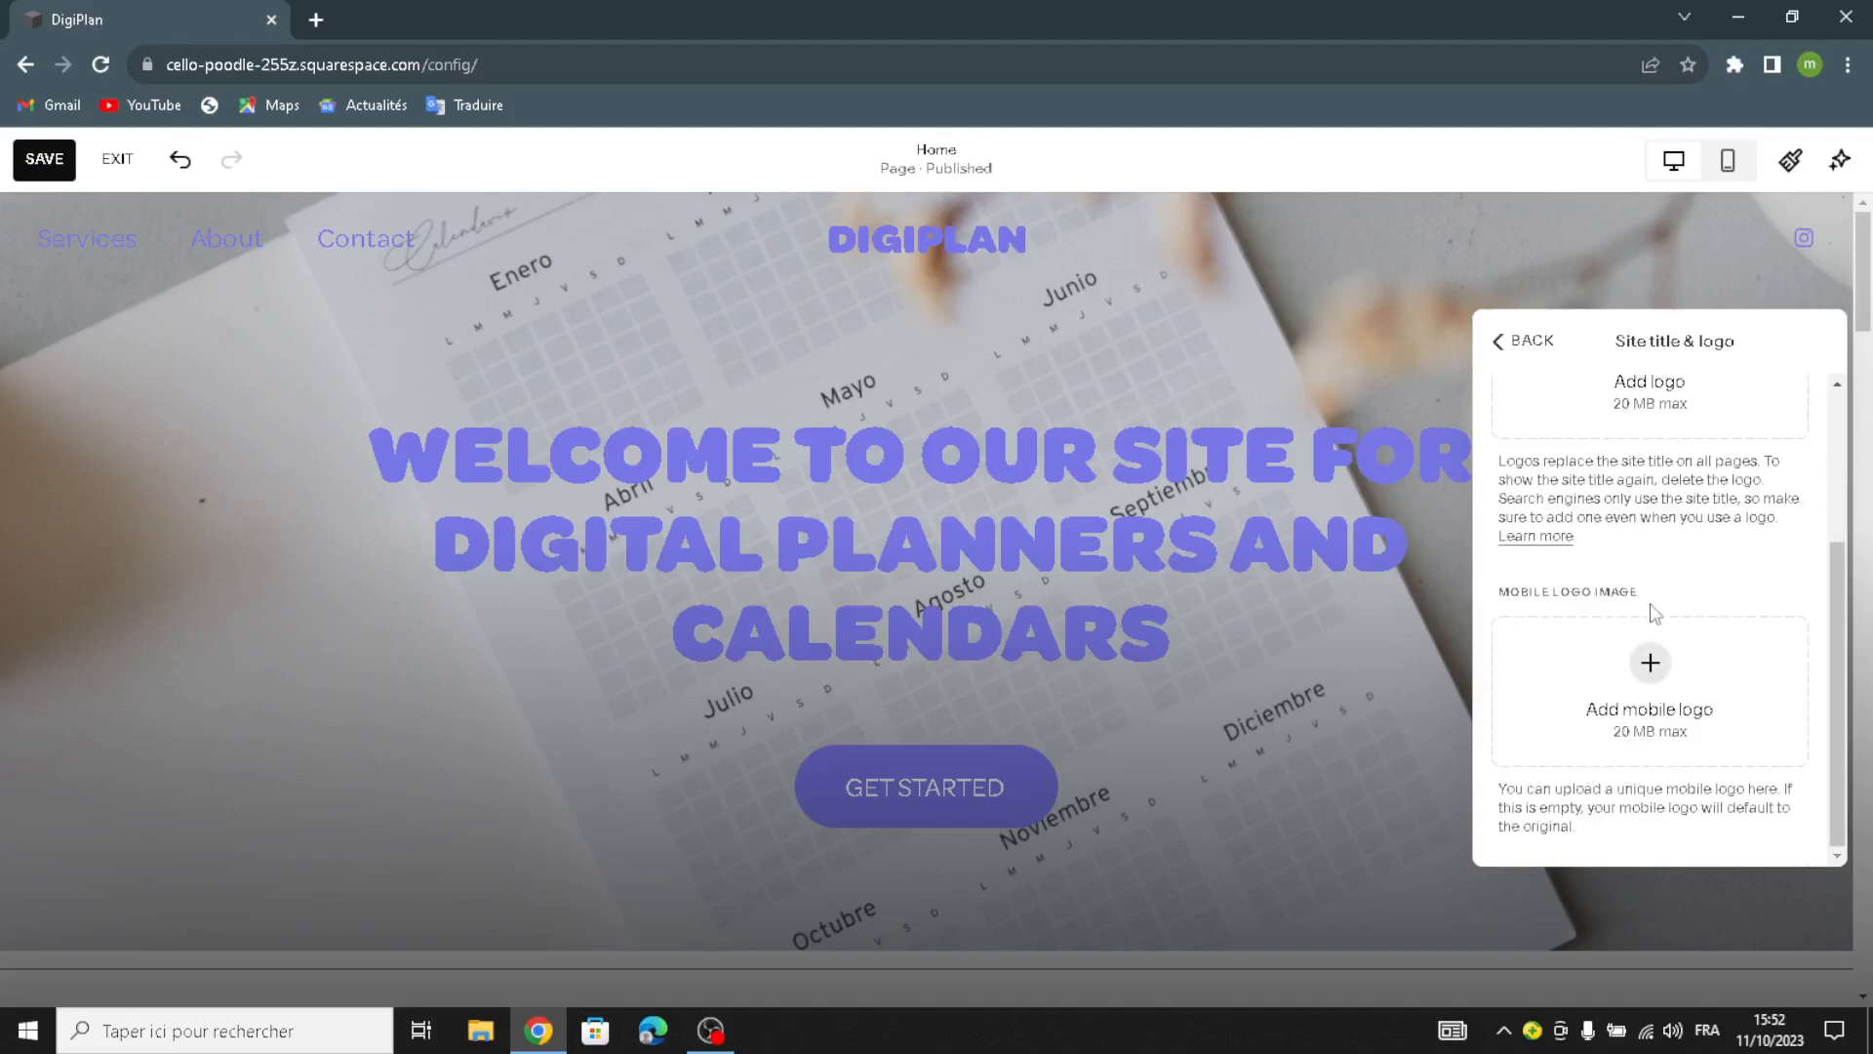
click(1528, 343)
- Enable the Get Started button in the site header's elements and close the header settings
click(1548, 705)
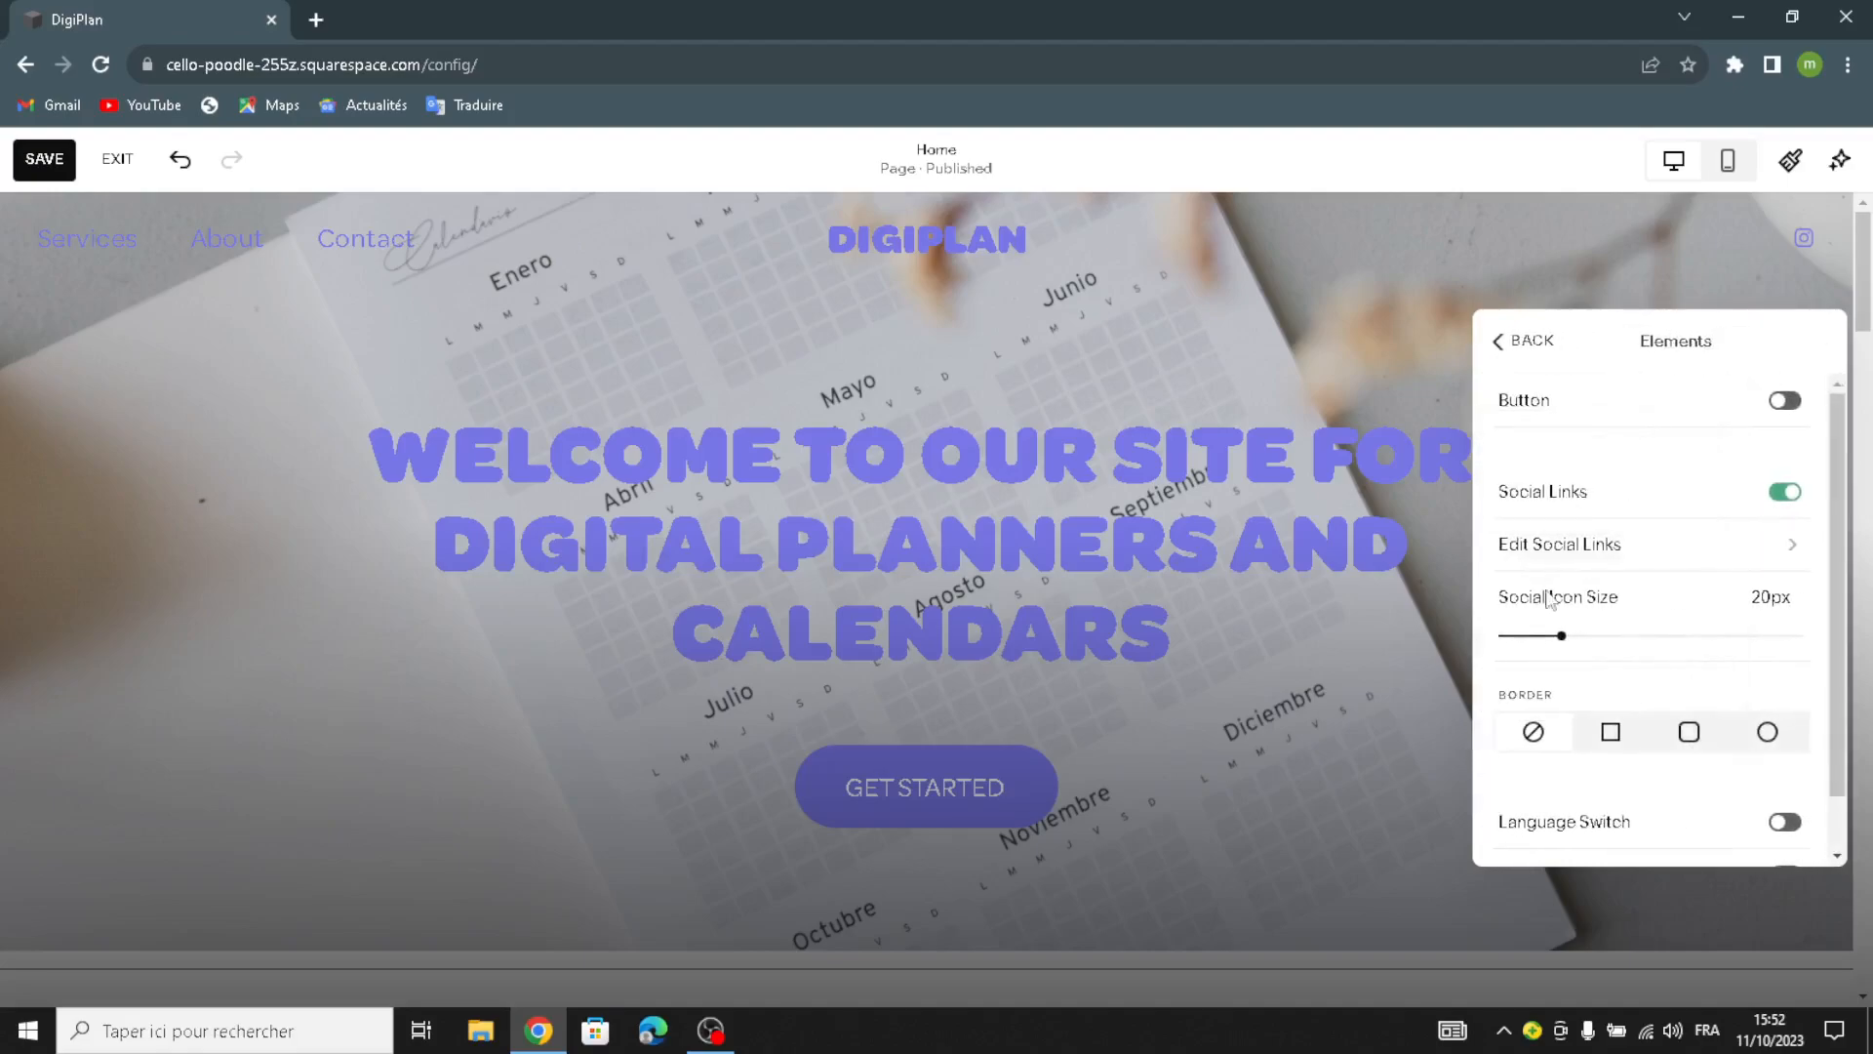
click(1785, 401)
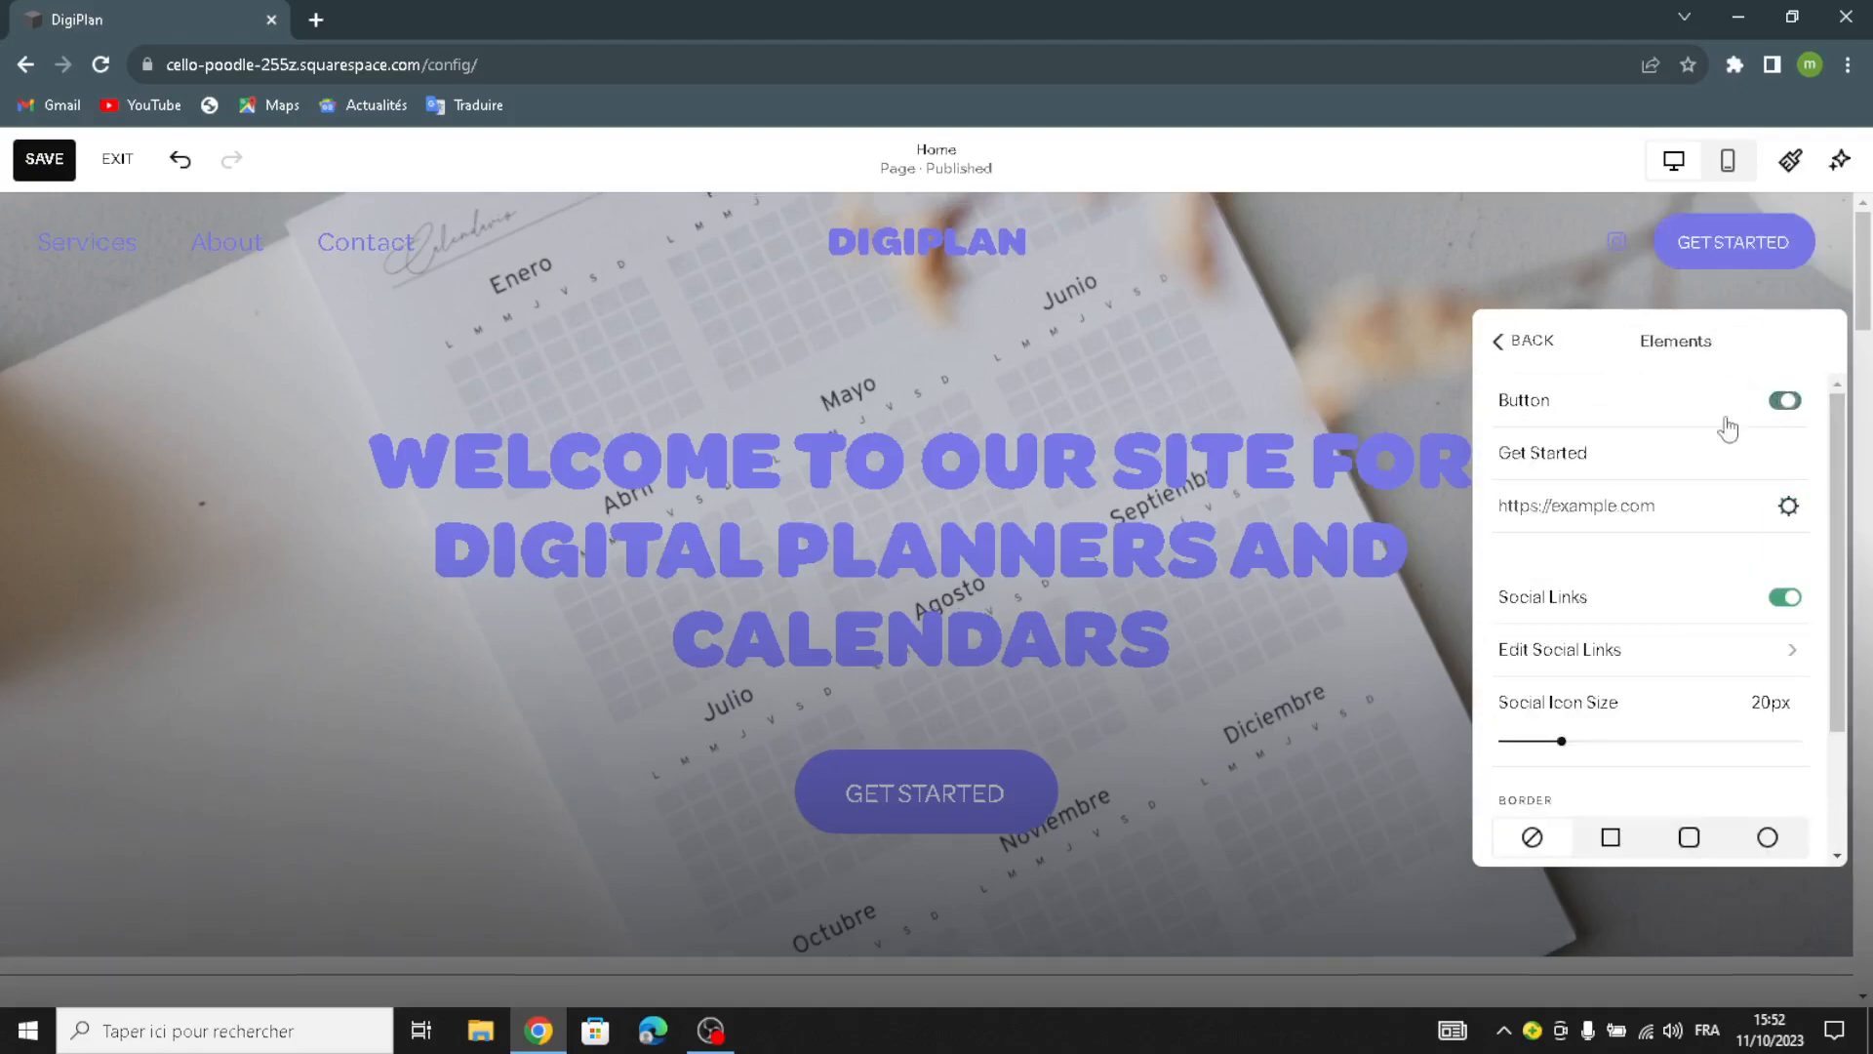
drag(1607, 469, 1502, 475)
click(1606, 456)
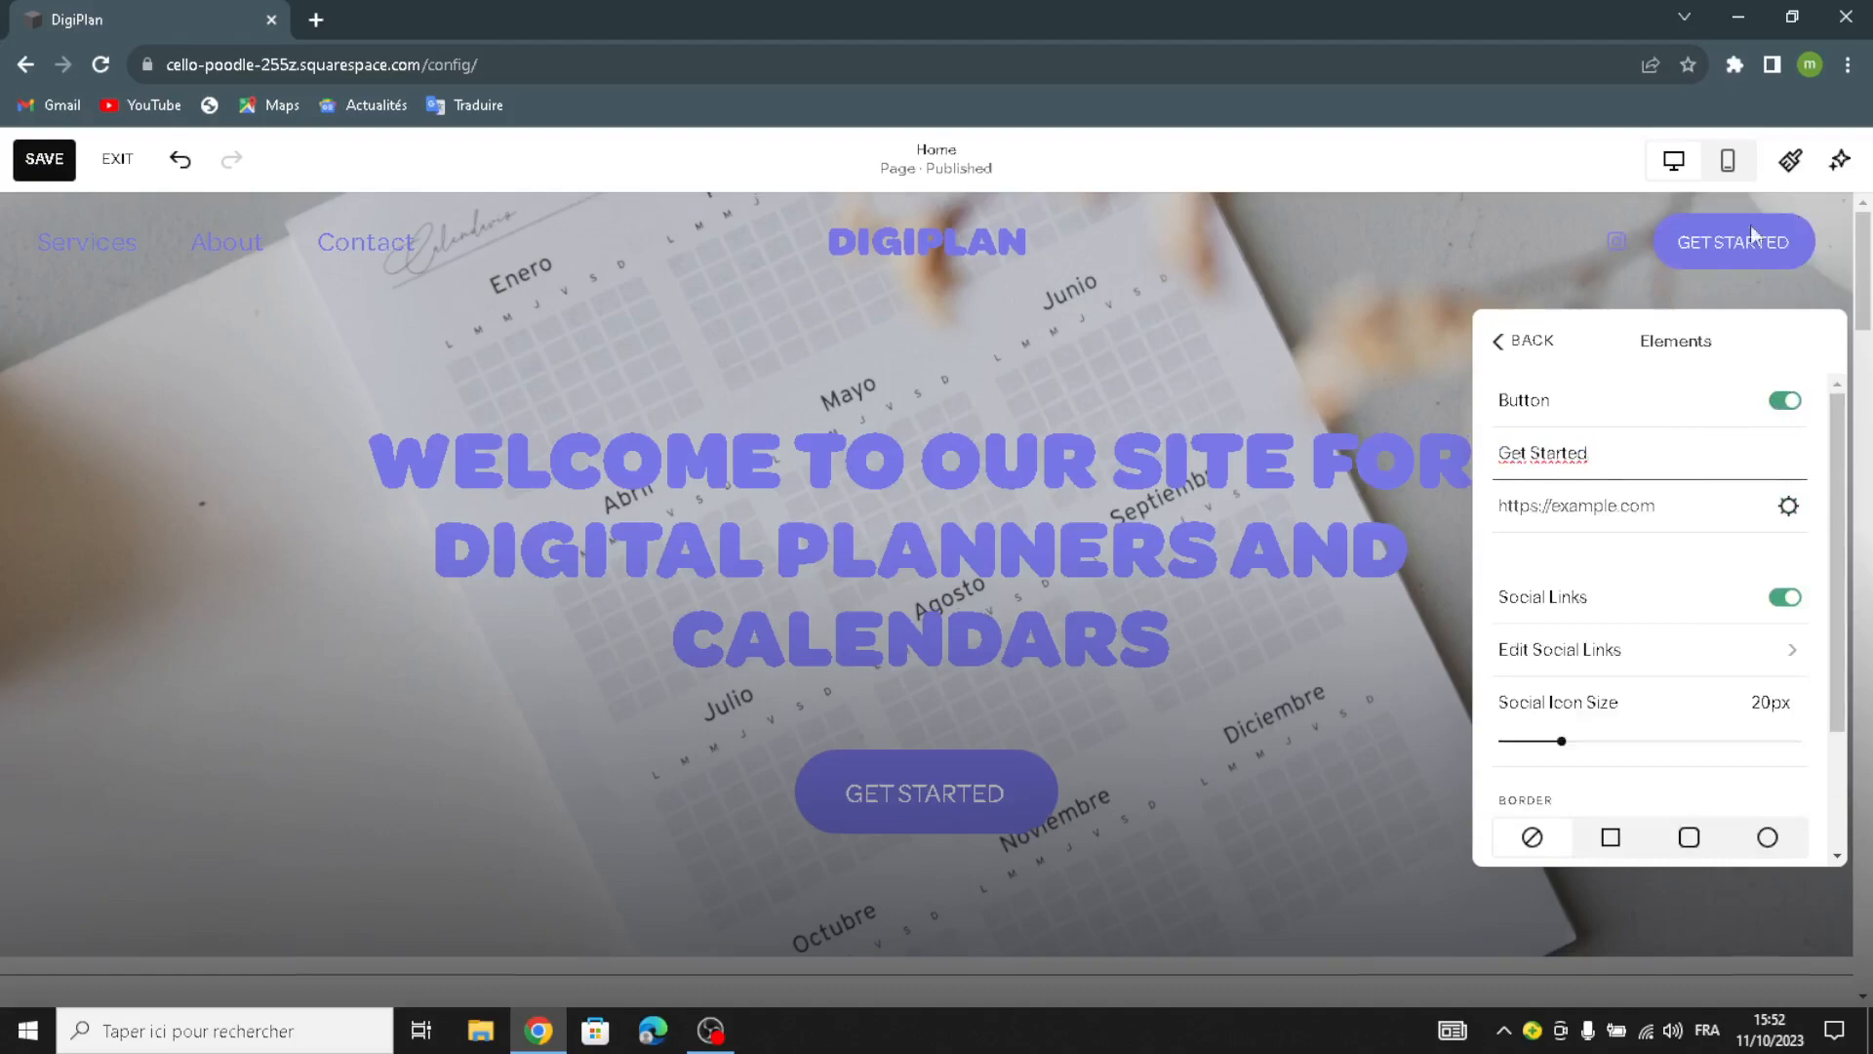
scroll(1684, 656, down, 2)
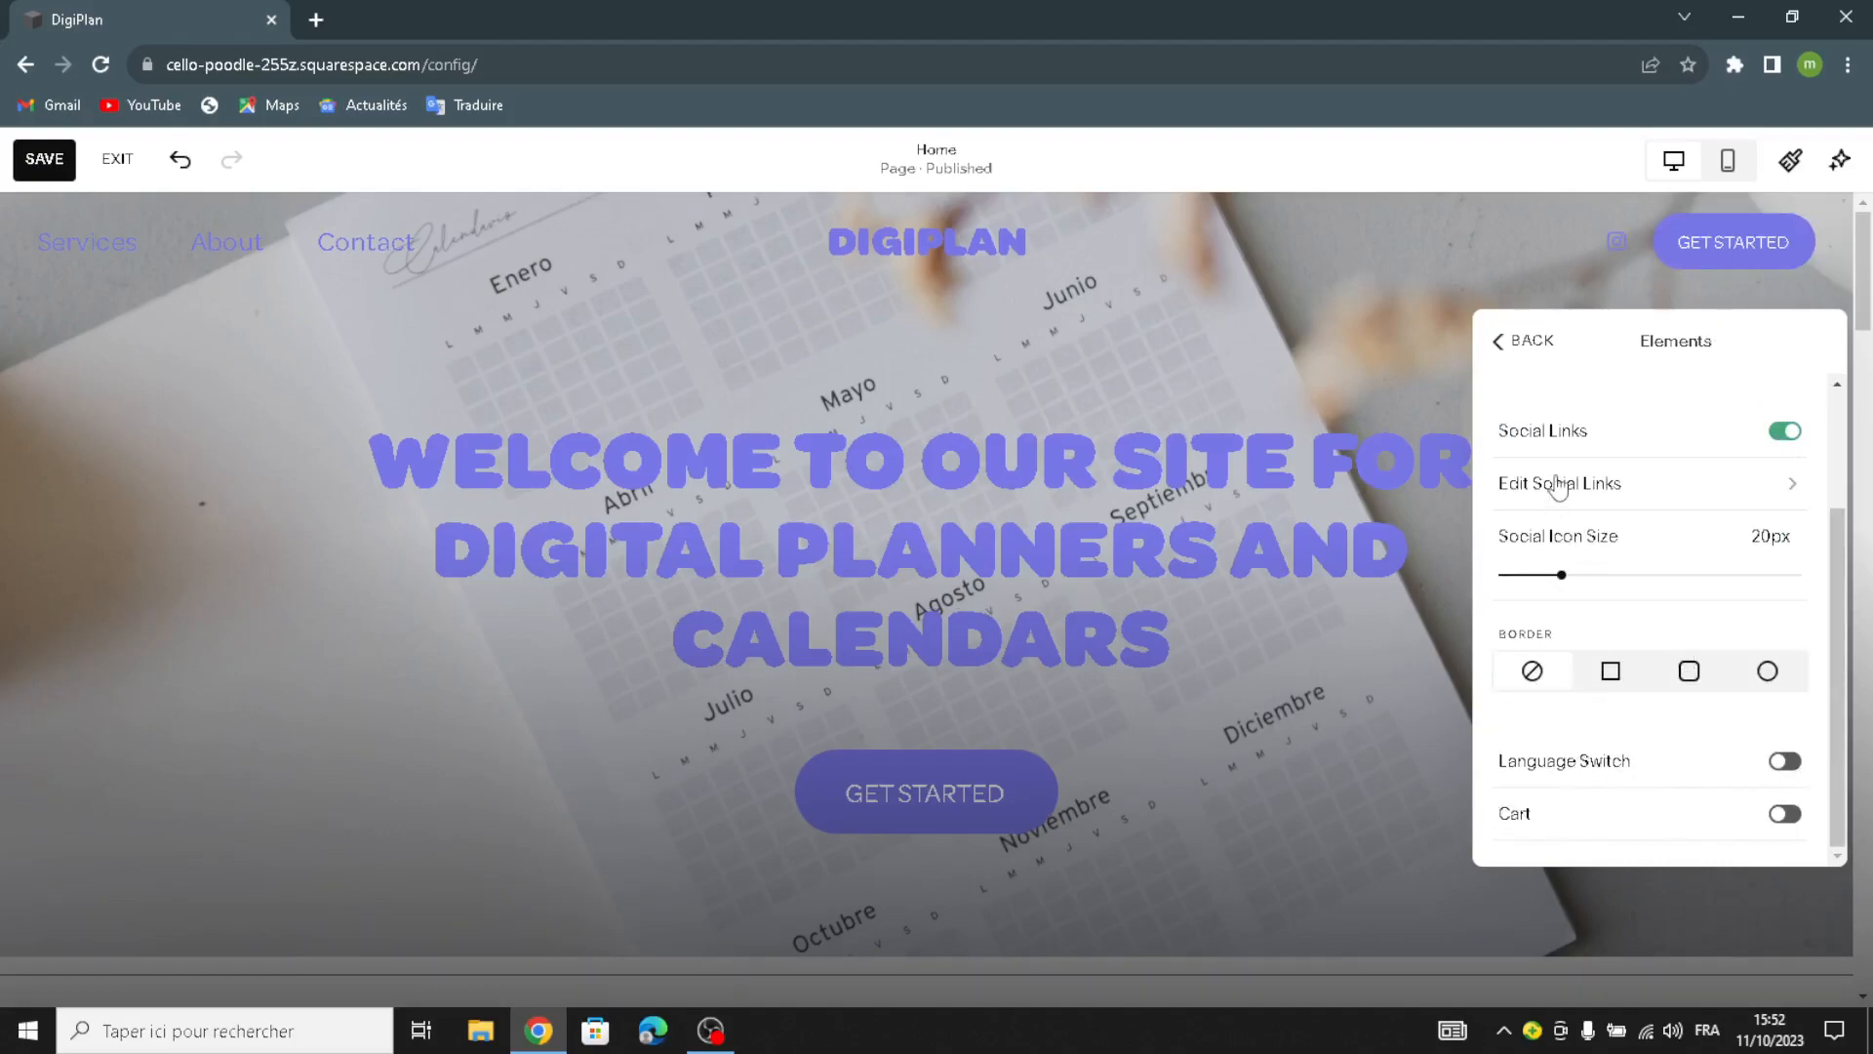
click(1510, 343)
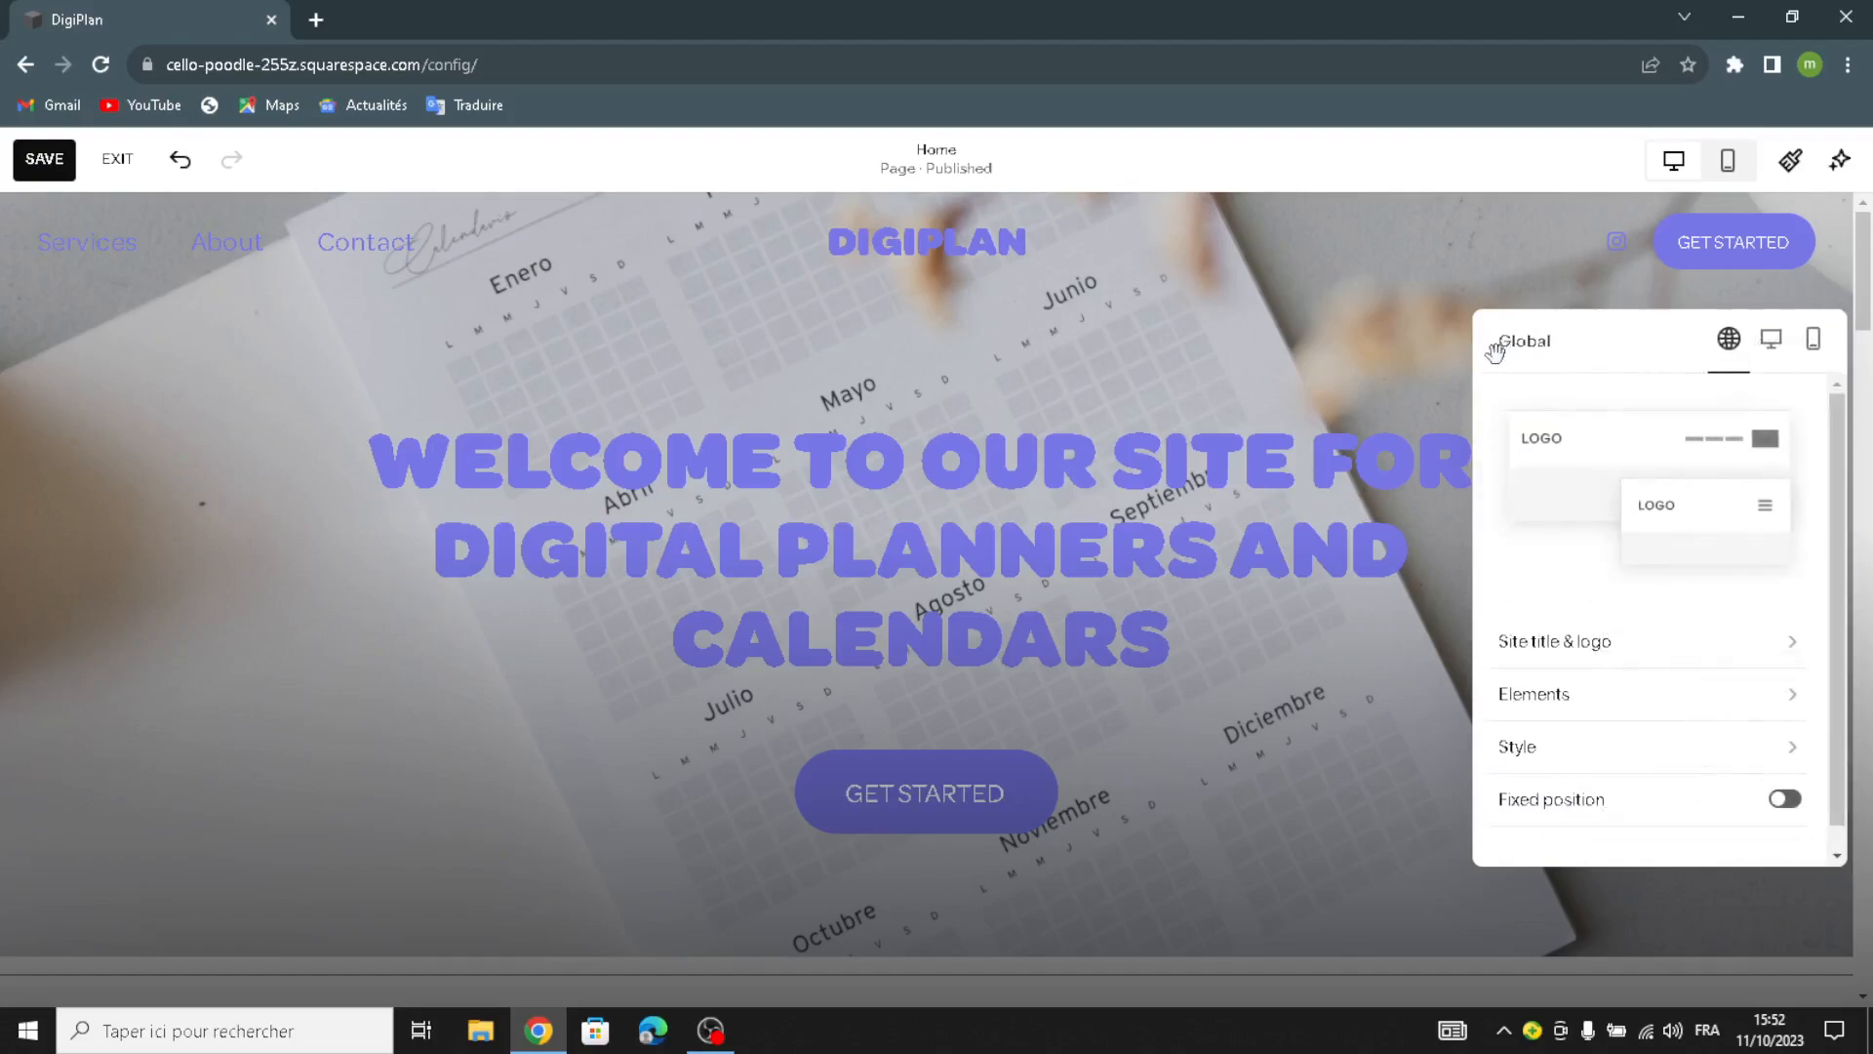
click(1394, 371)
- Give the scrolling SALE 25% OFF banner a slight wave intensity and set its text size to S
scroll(745, 554, down, 5)
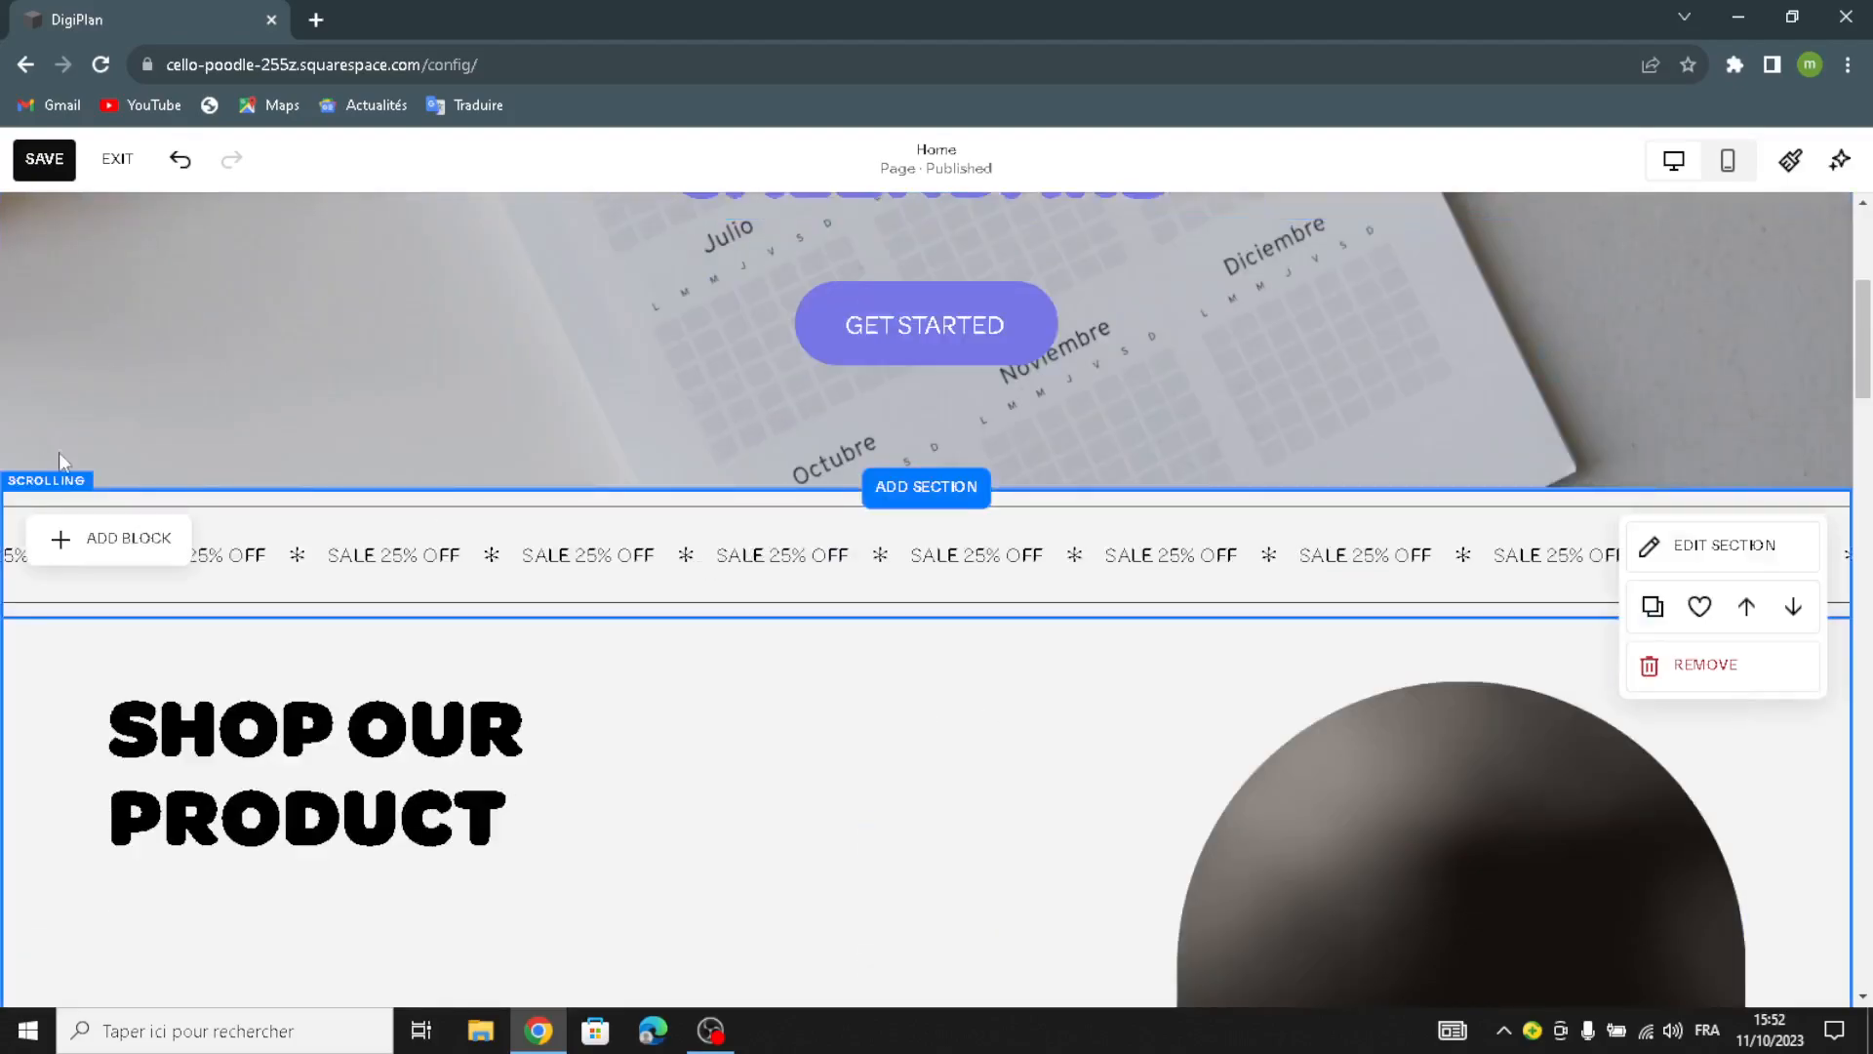
click(68, 515)
click(51, 436)
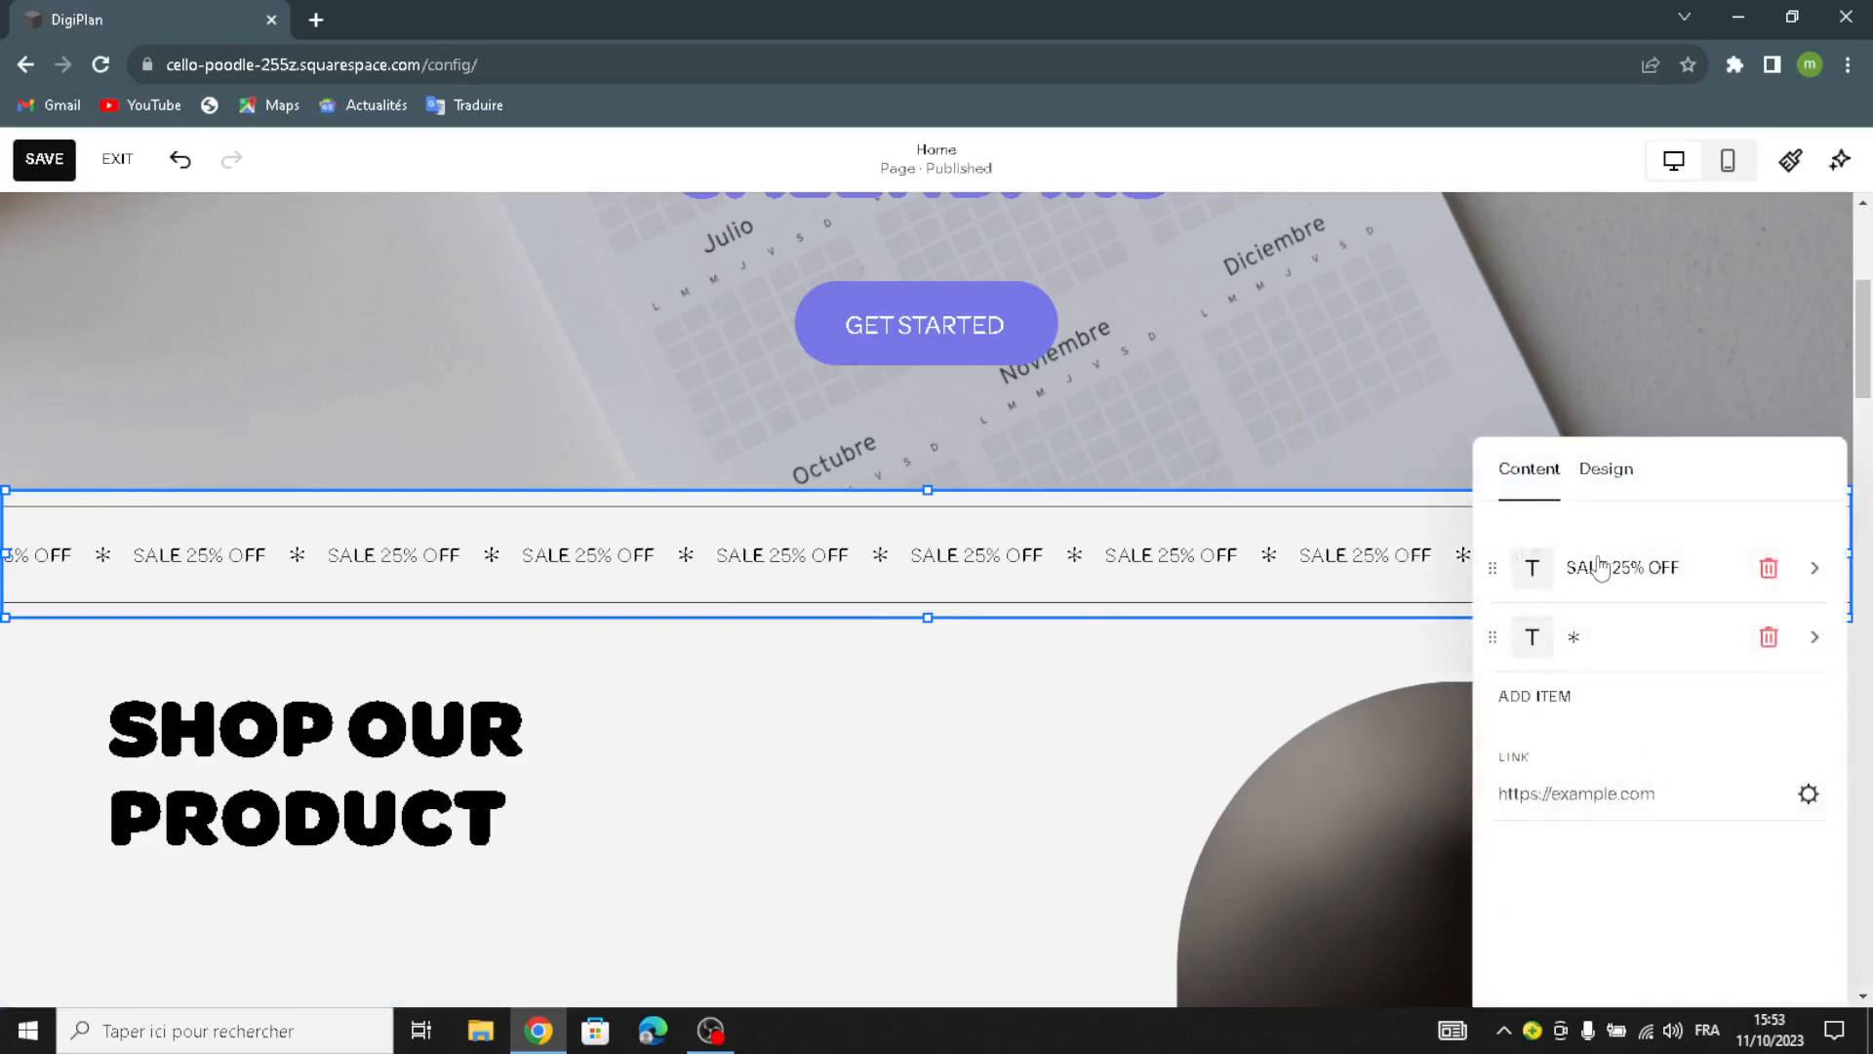
click(1604, 469)
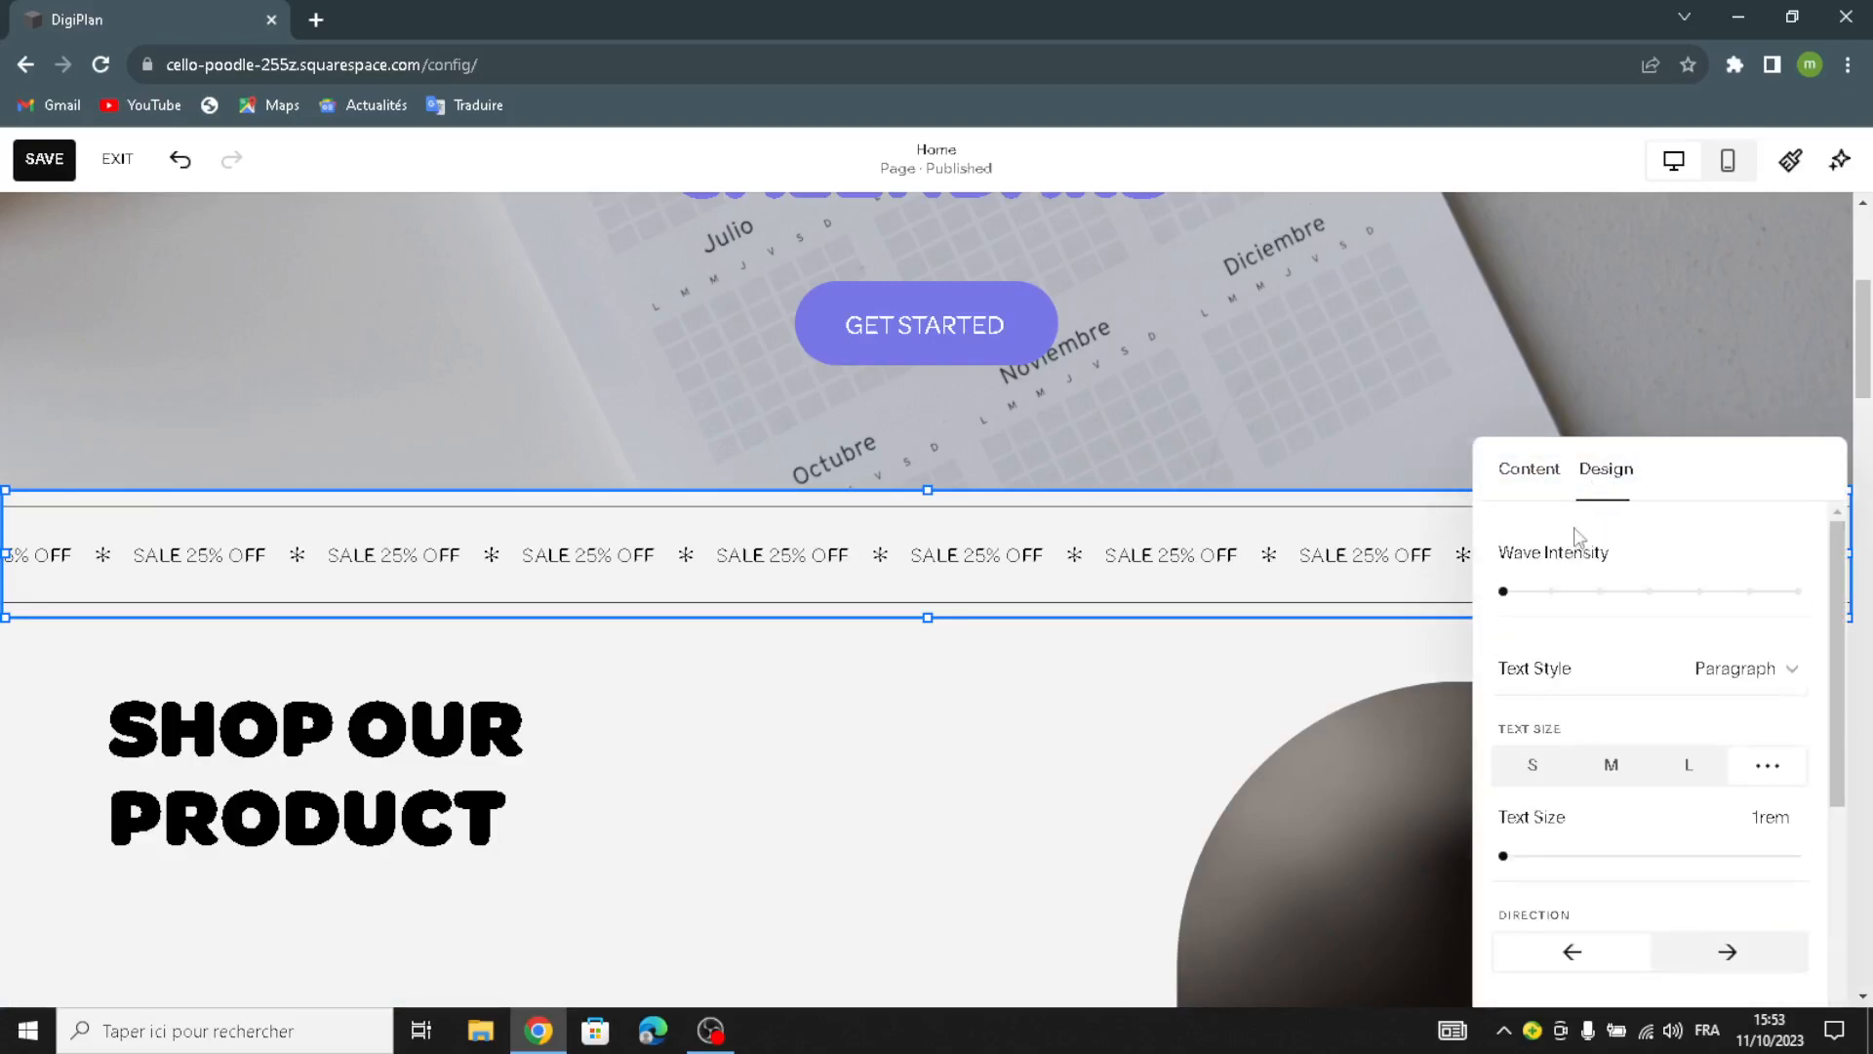
click(1542, 589)
scroll(1551, 702, down, 2)
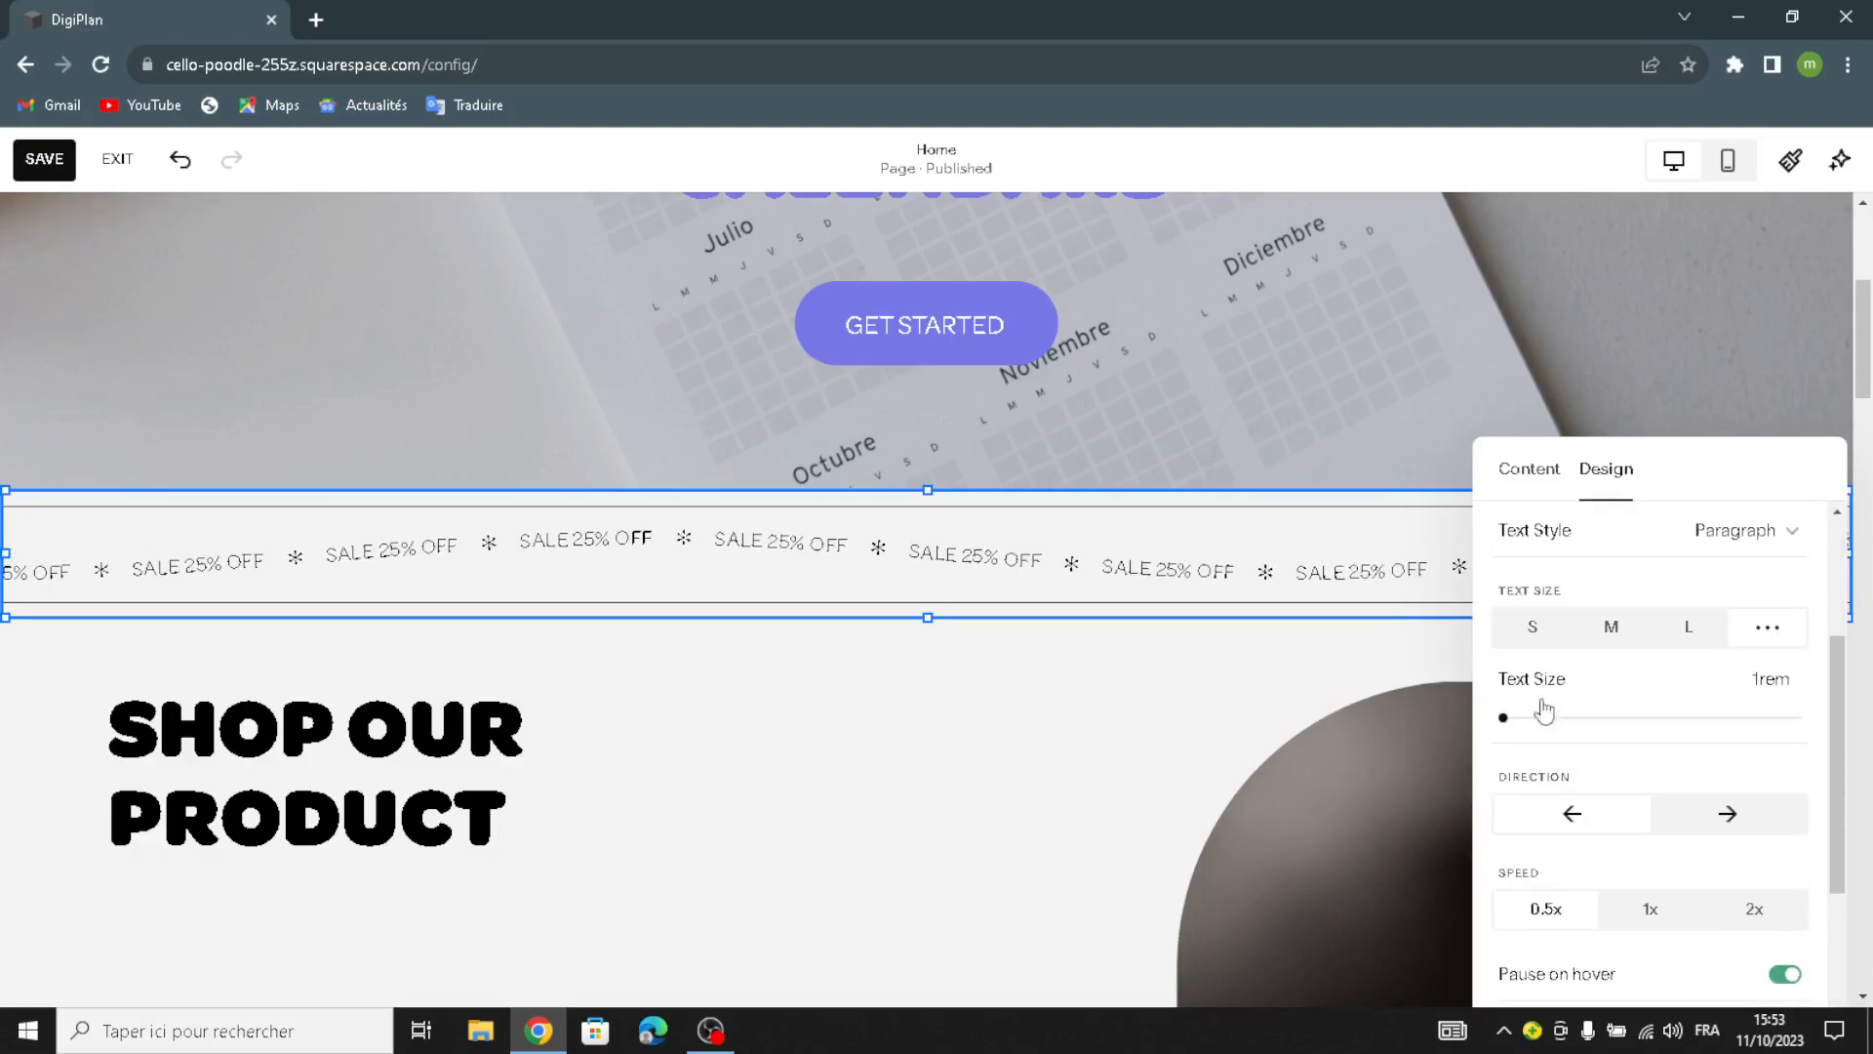
click(1534, 629)
scroll(1524, 759, down, 2)
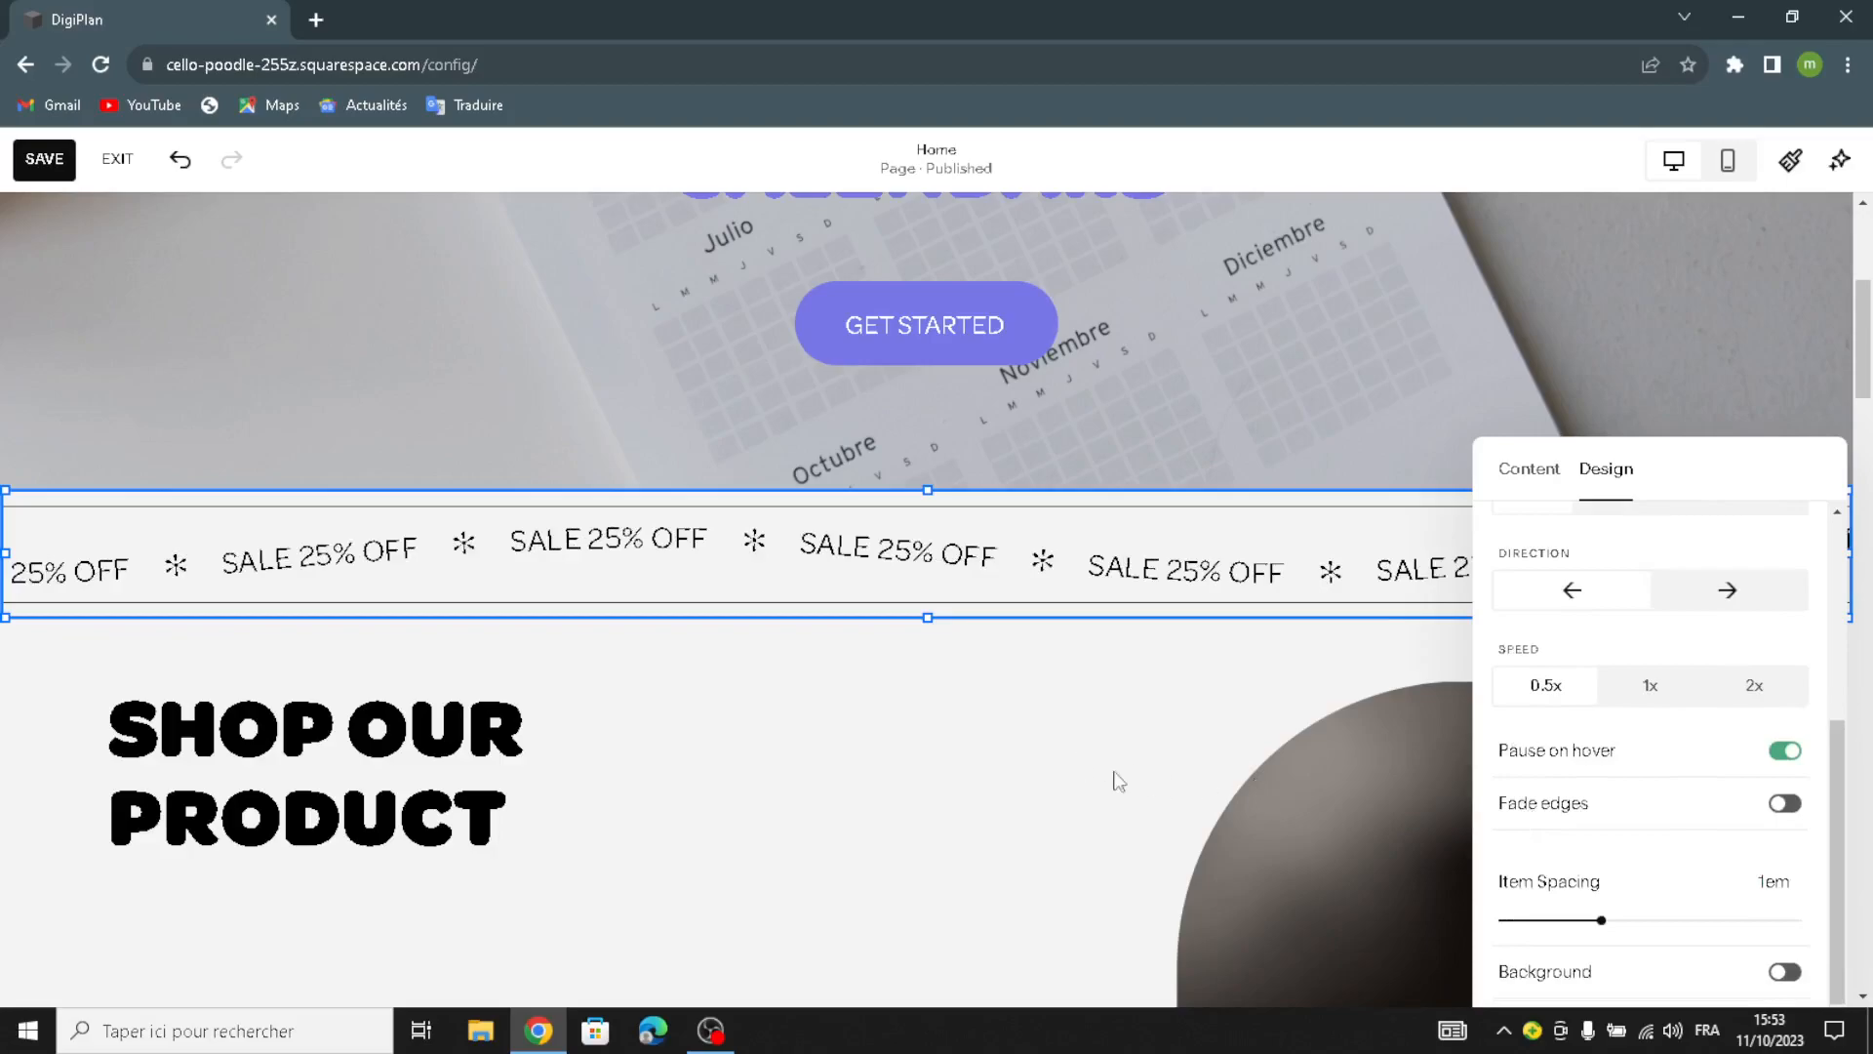
click(1154, 783)
- Delete the arched image of the red vase from the Shop Our Product section
scroll(1154, 783, down, 6)
click(1158, 422)
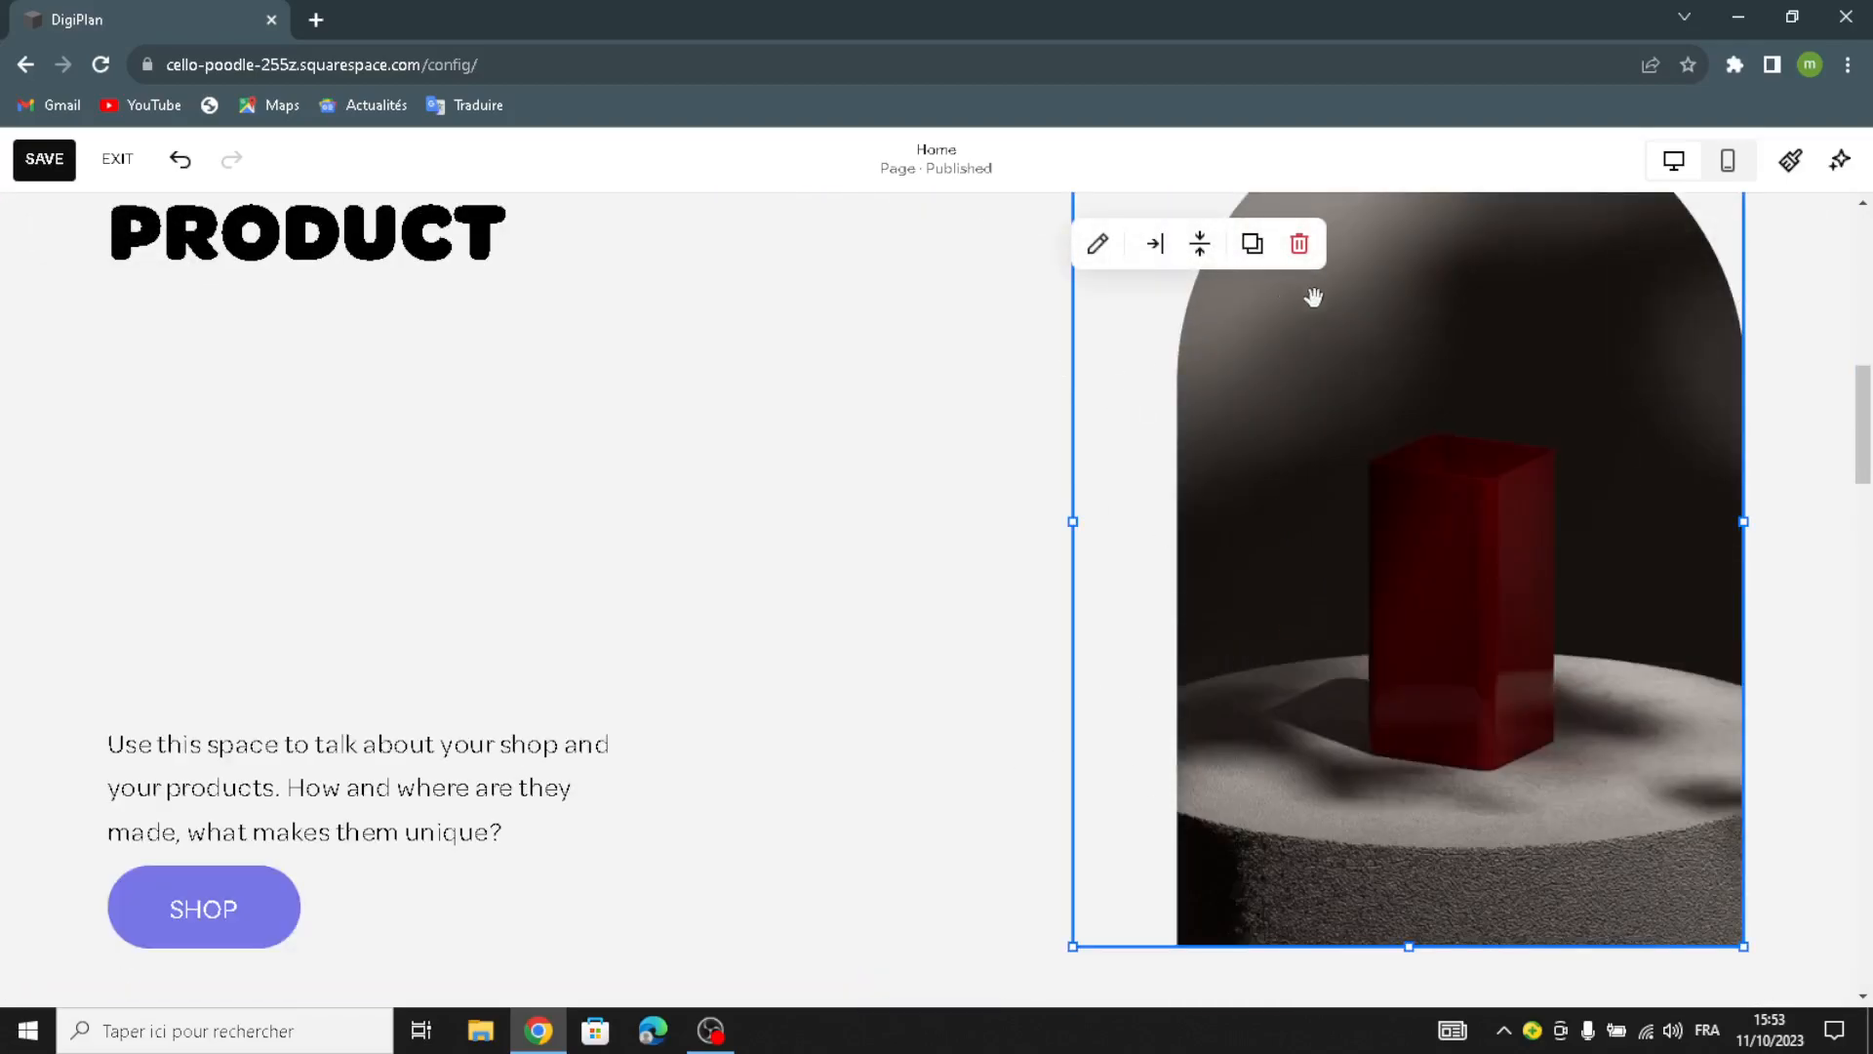
click(1298, 243)
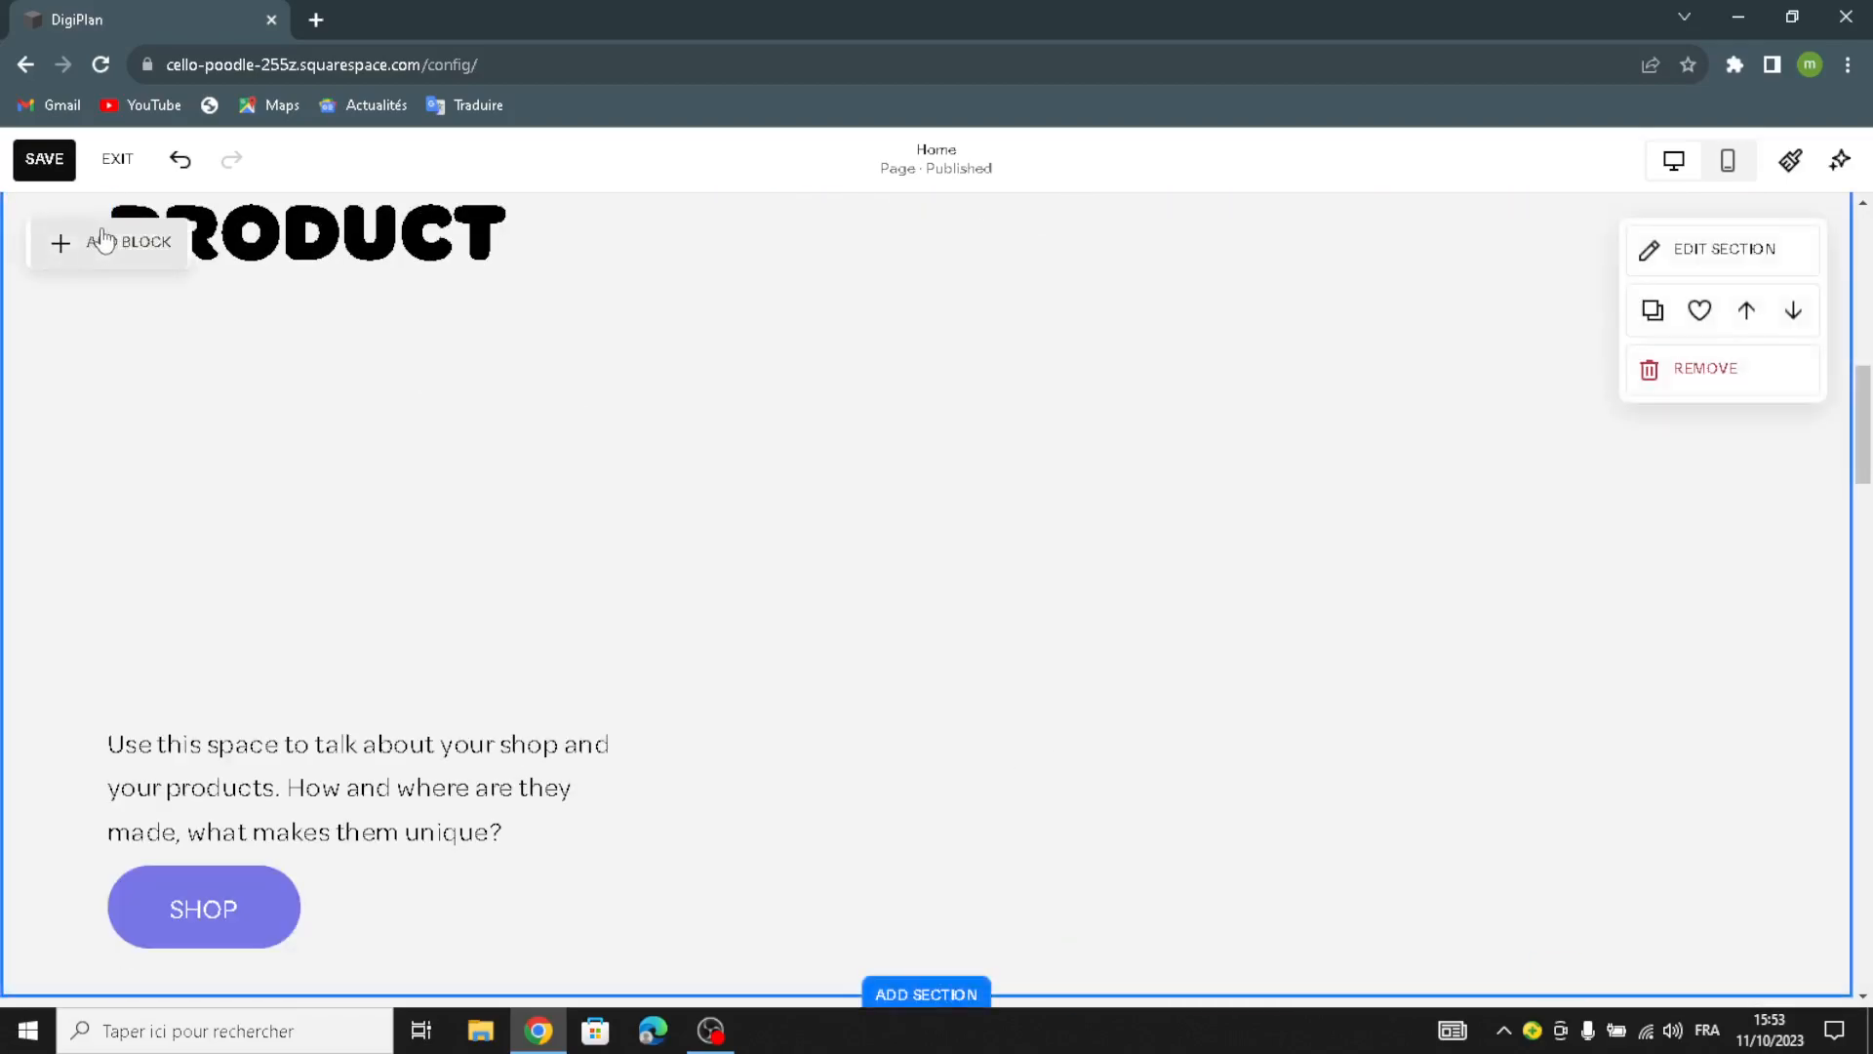
- Add an image block to the Shop Our Product section, place it opposite the text and enlarge it to nearly the section's height
click(103, 239)
click(320, 472)
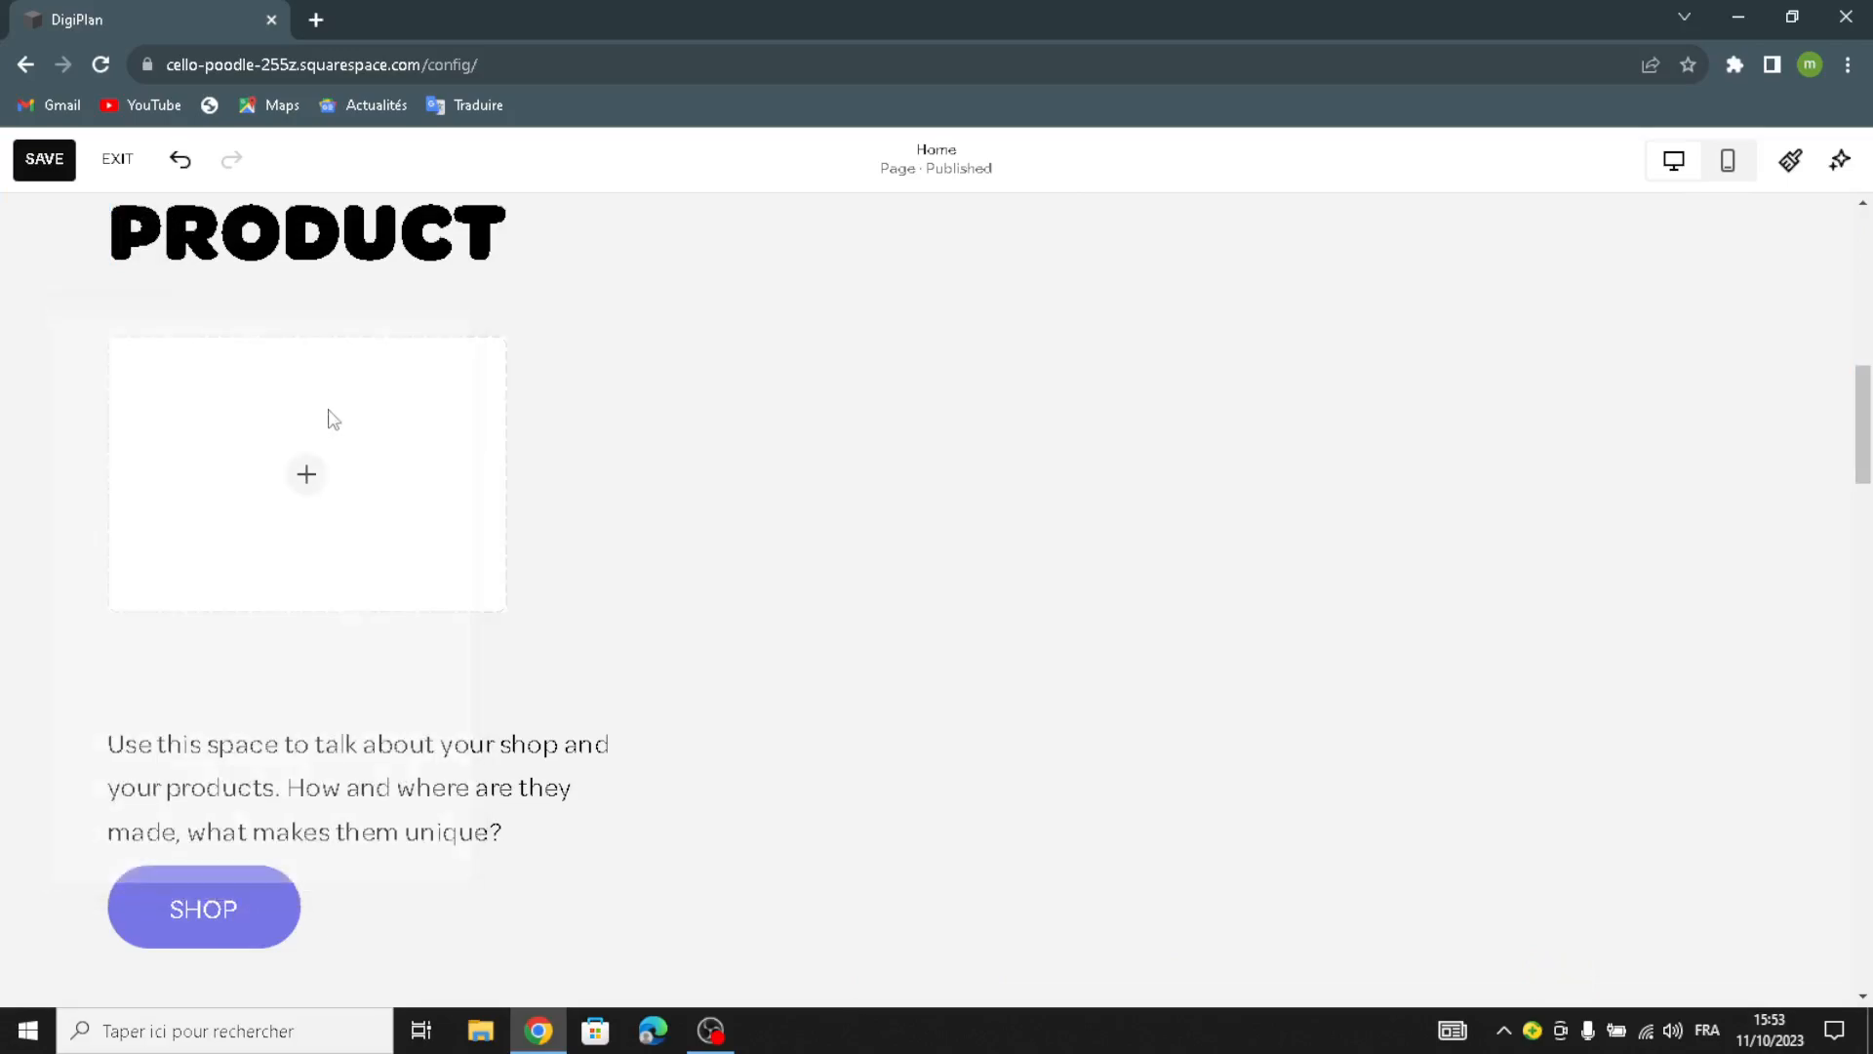
drag(410, 477, 1392, 352)
drag(1141, 561, 1297, 571)
drag(1524, 317, 1739, 151)
scroll(1438, 435, up, 3)
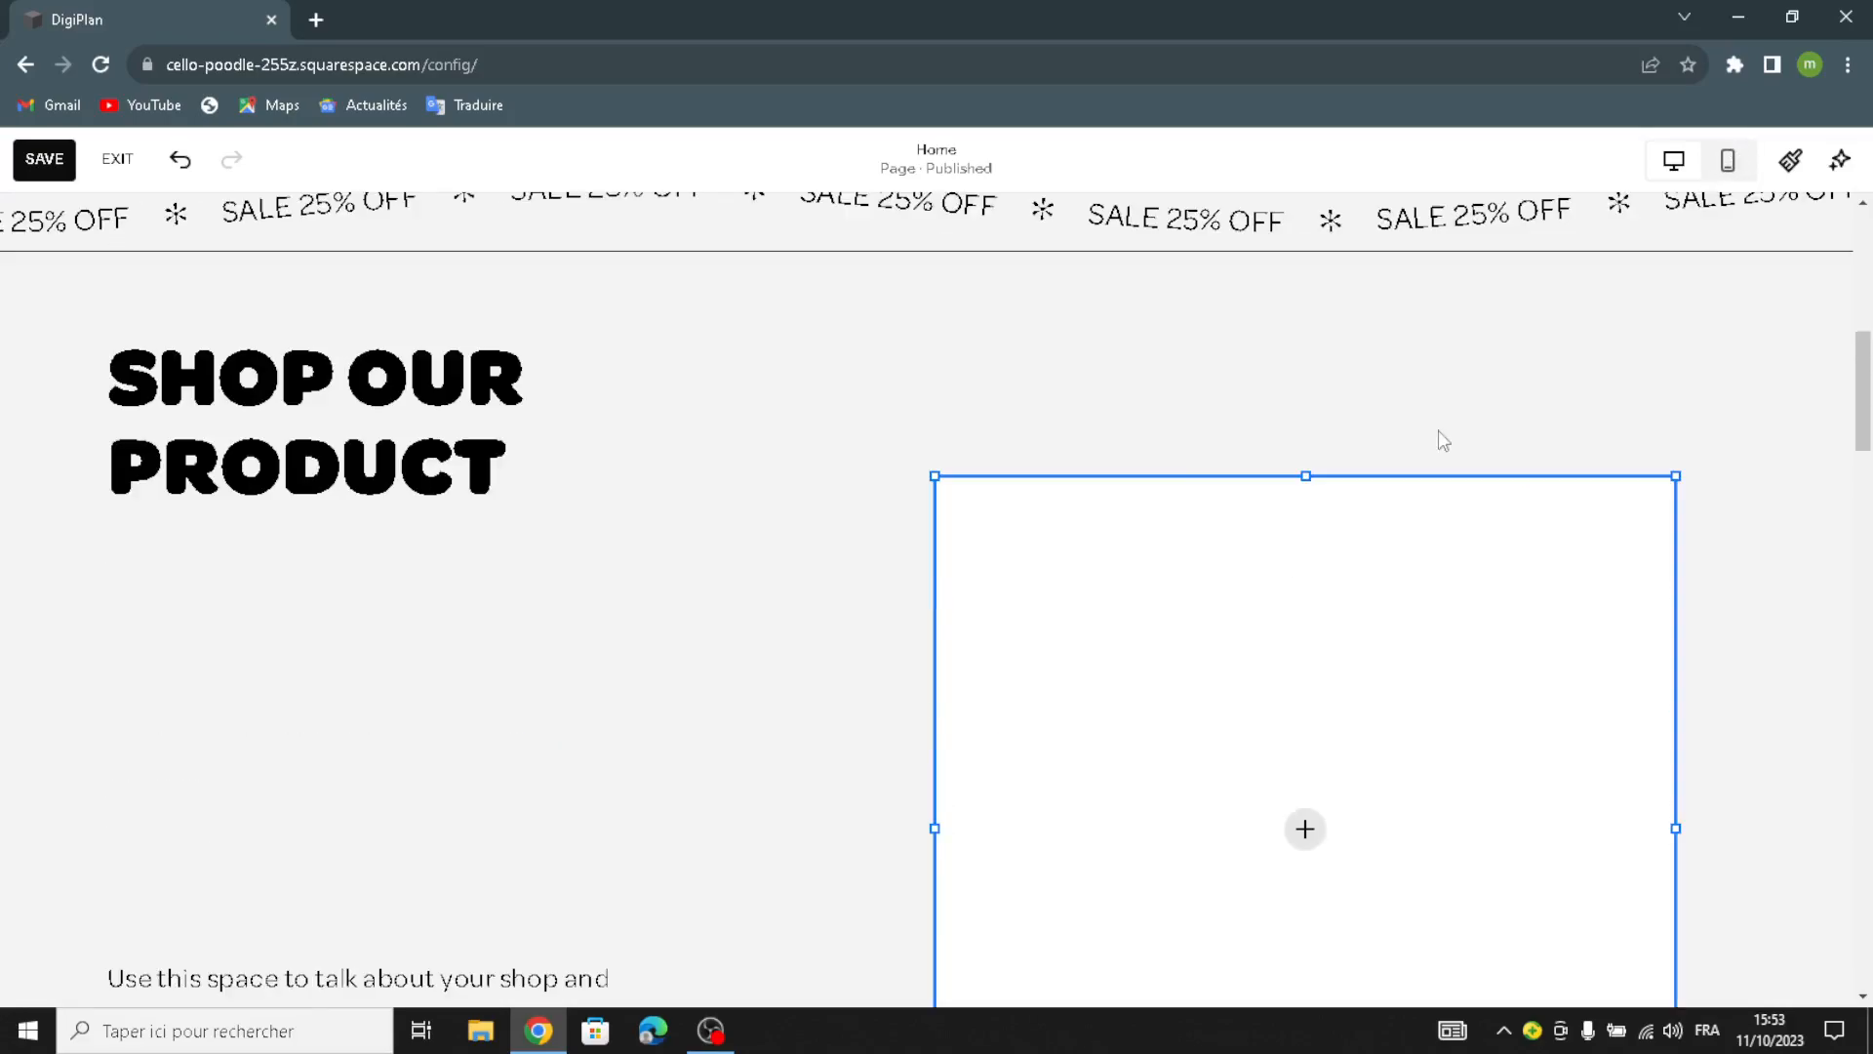
drag(924, 468, 861, 275)
scroll(976, 683, down, 4)
drag(875, 812, 864, 973)
- Search the free stock images for "digital planneers and calendars" to fill the new image block
click(1259, 458)
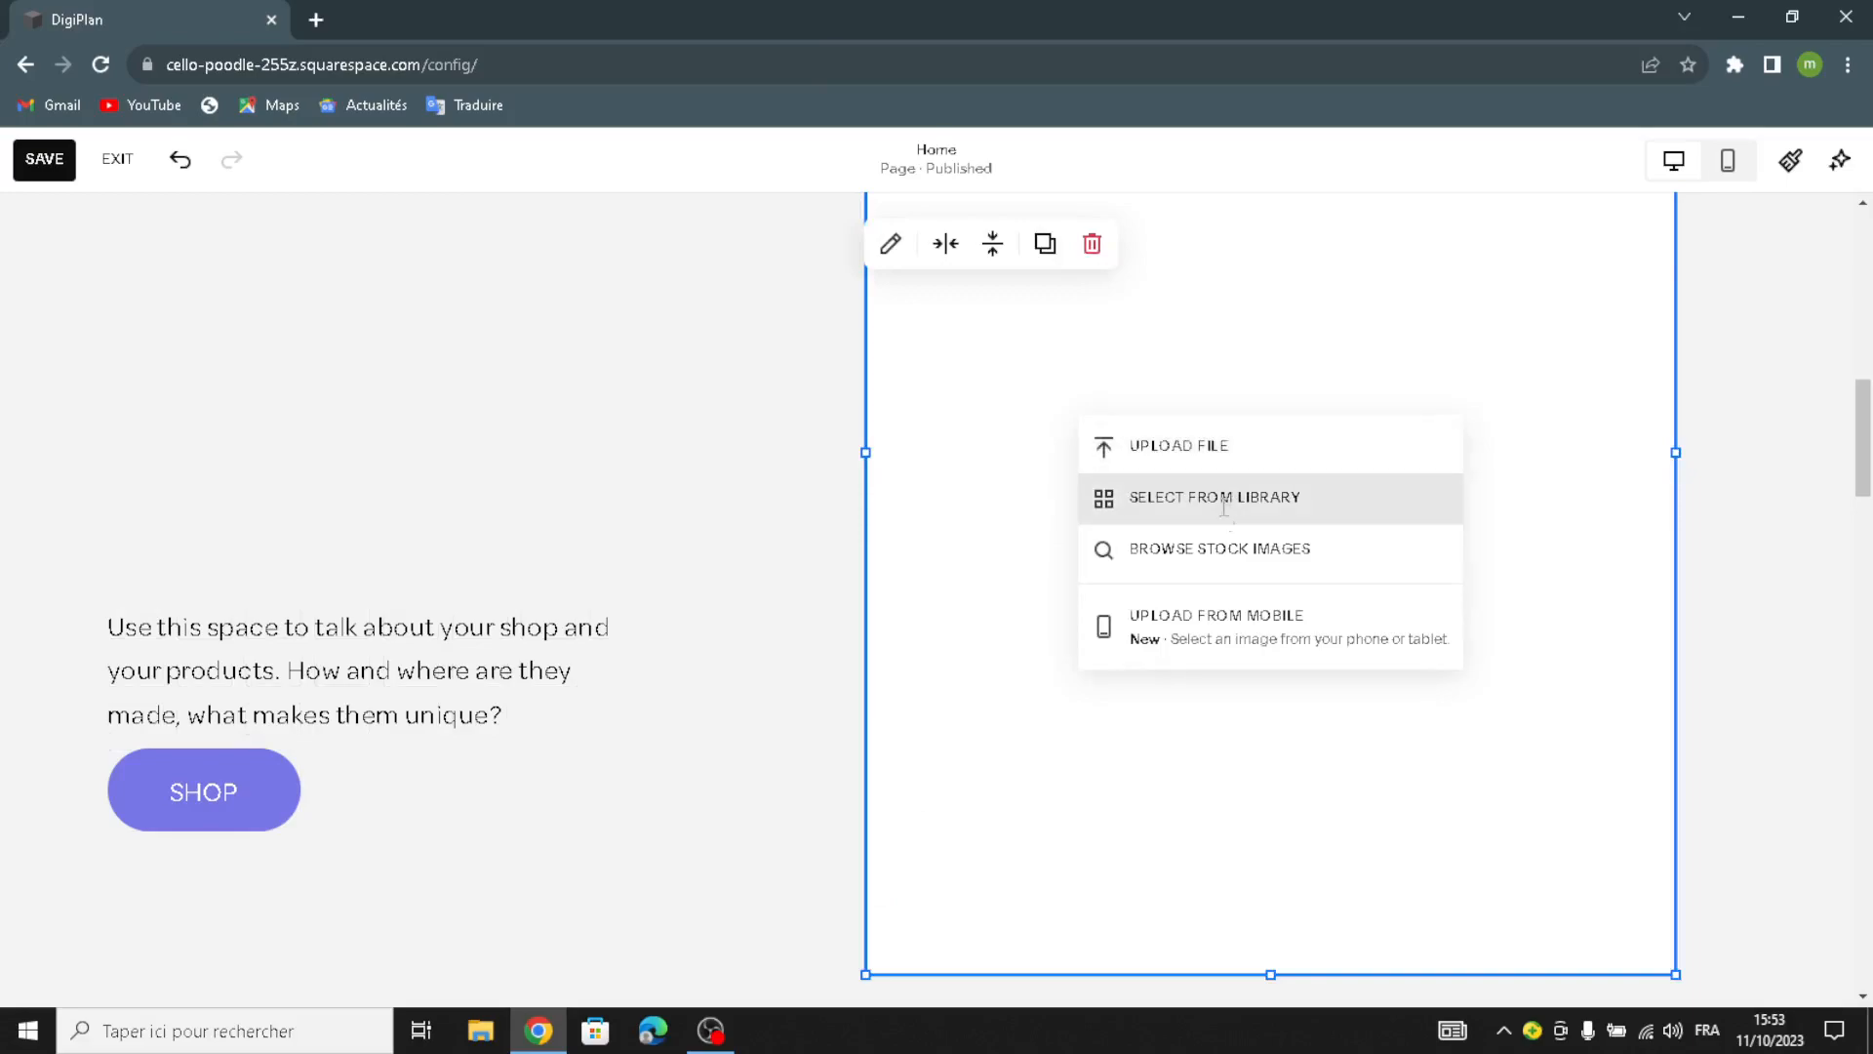
click(1219, 544)
click(620, 320)
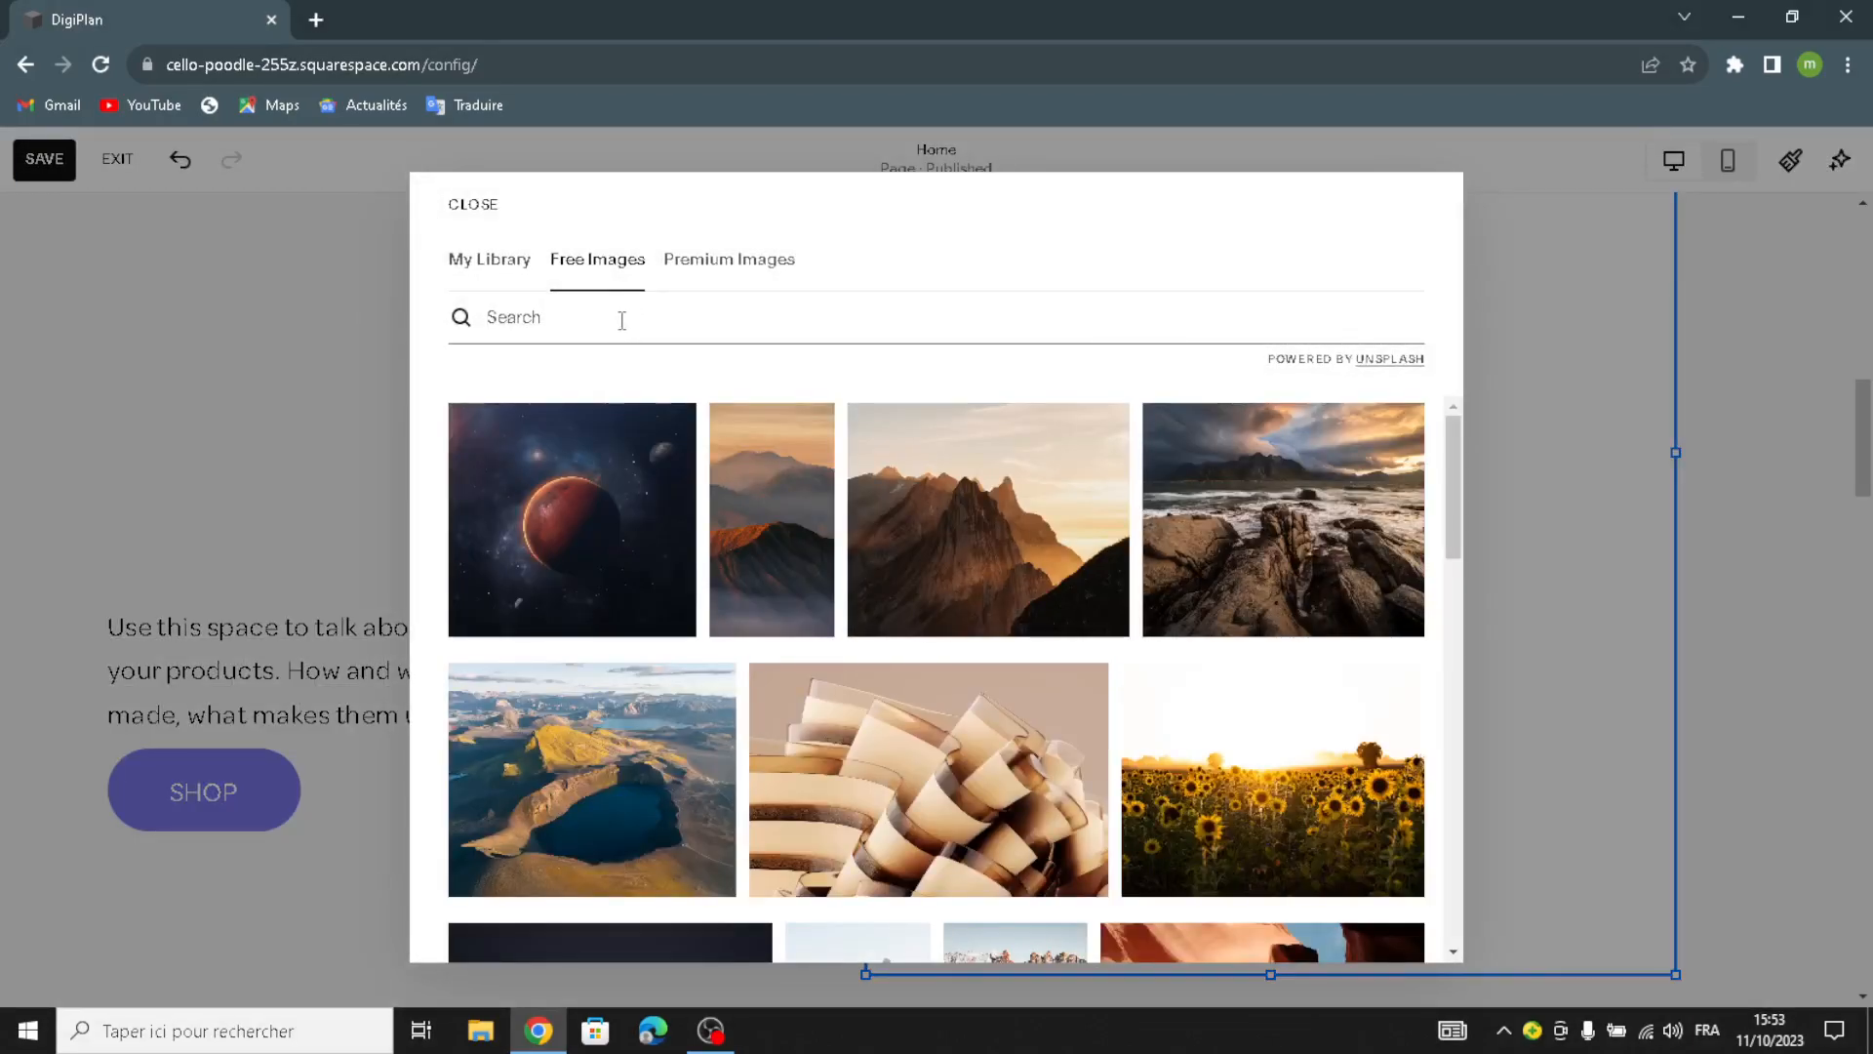
text(digital )
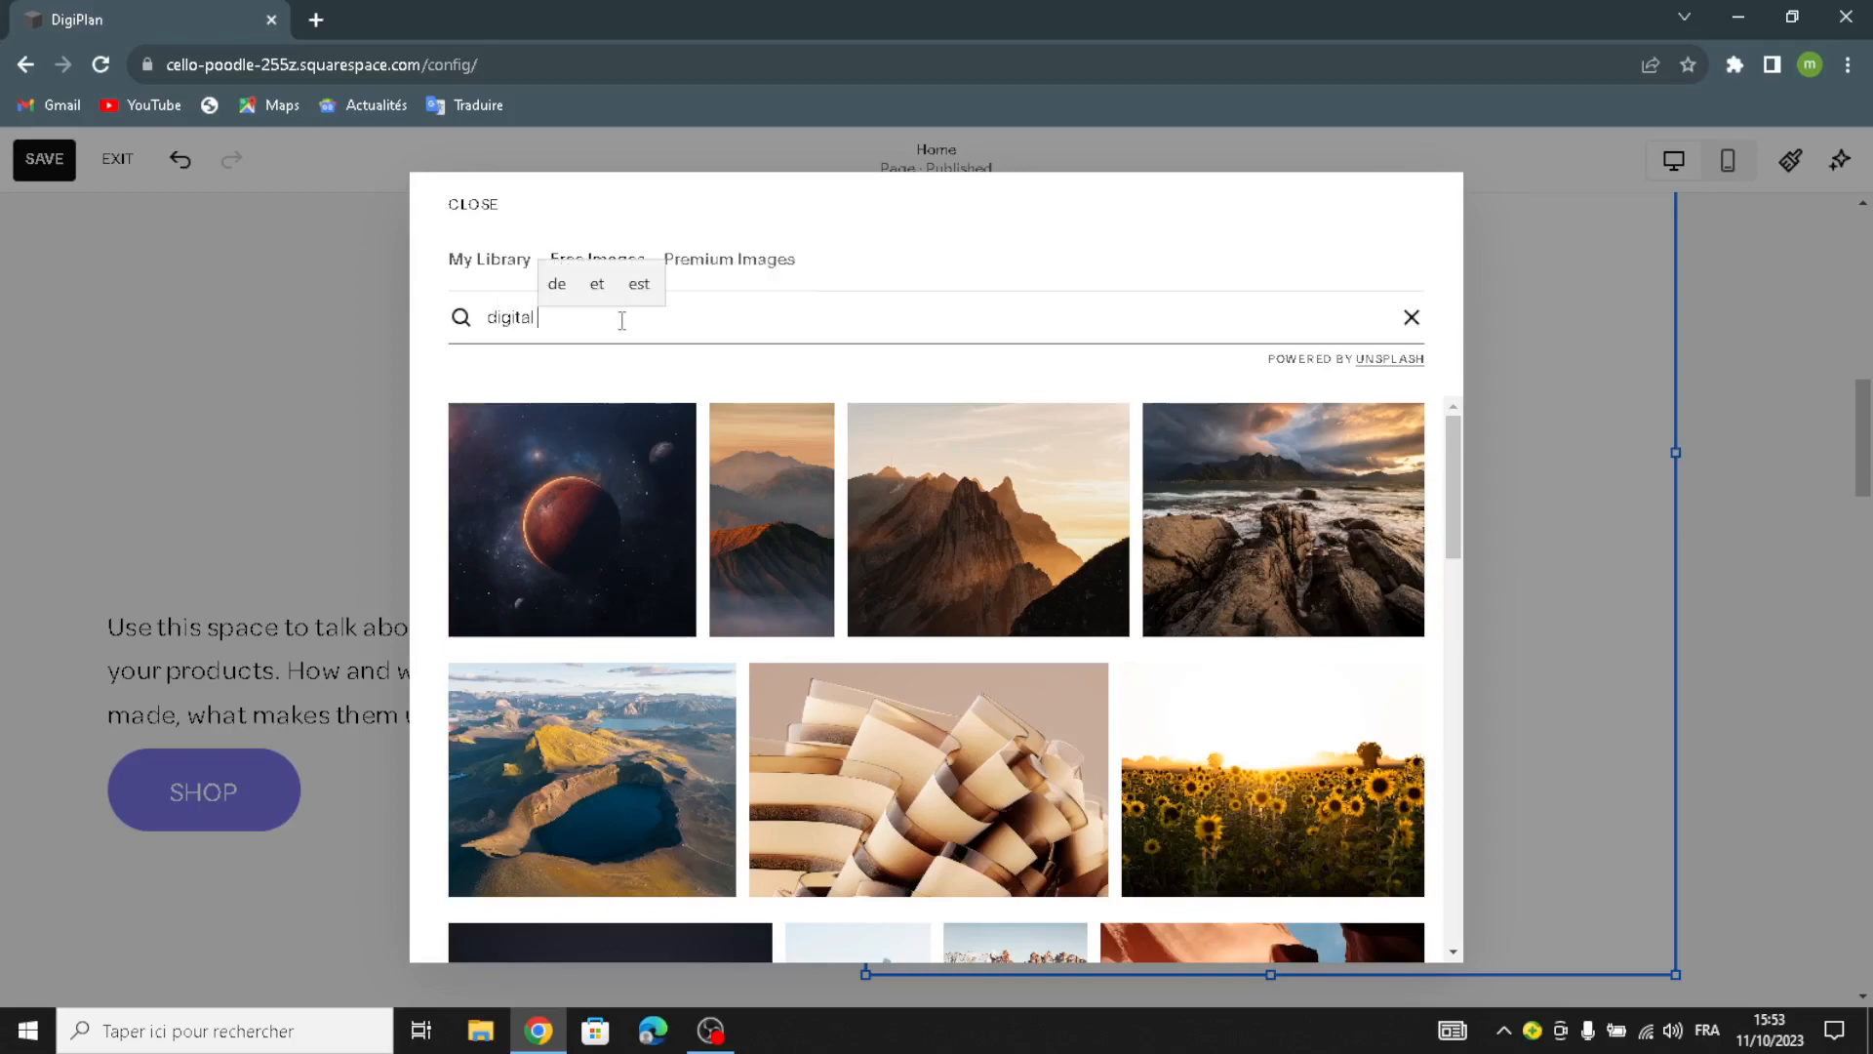
text(planneers)
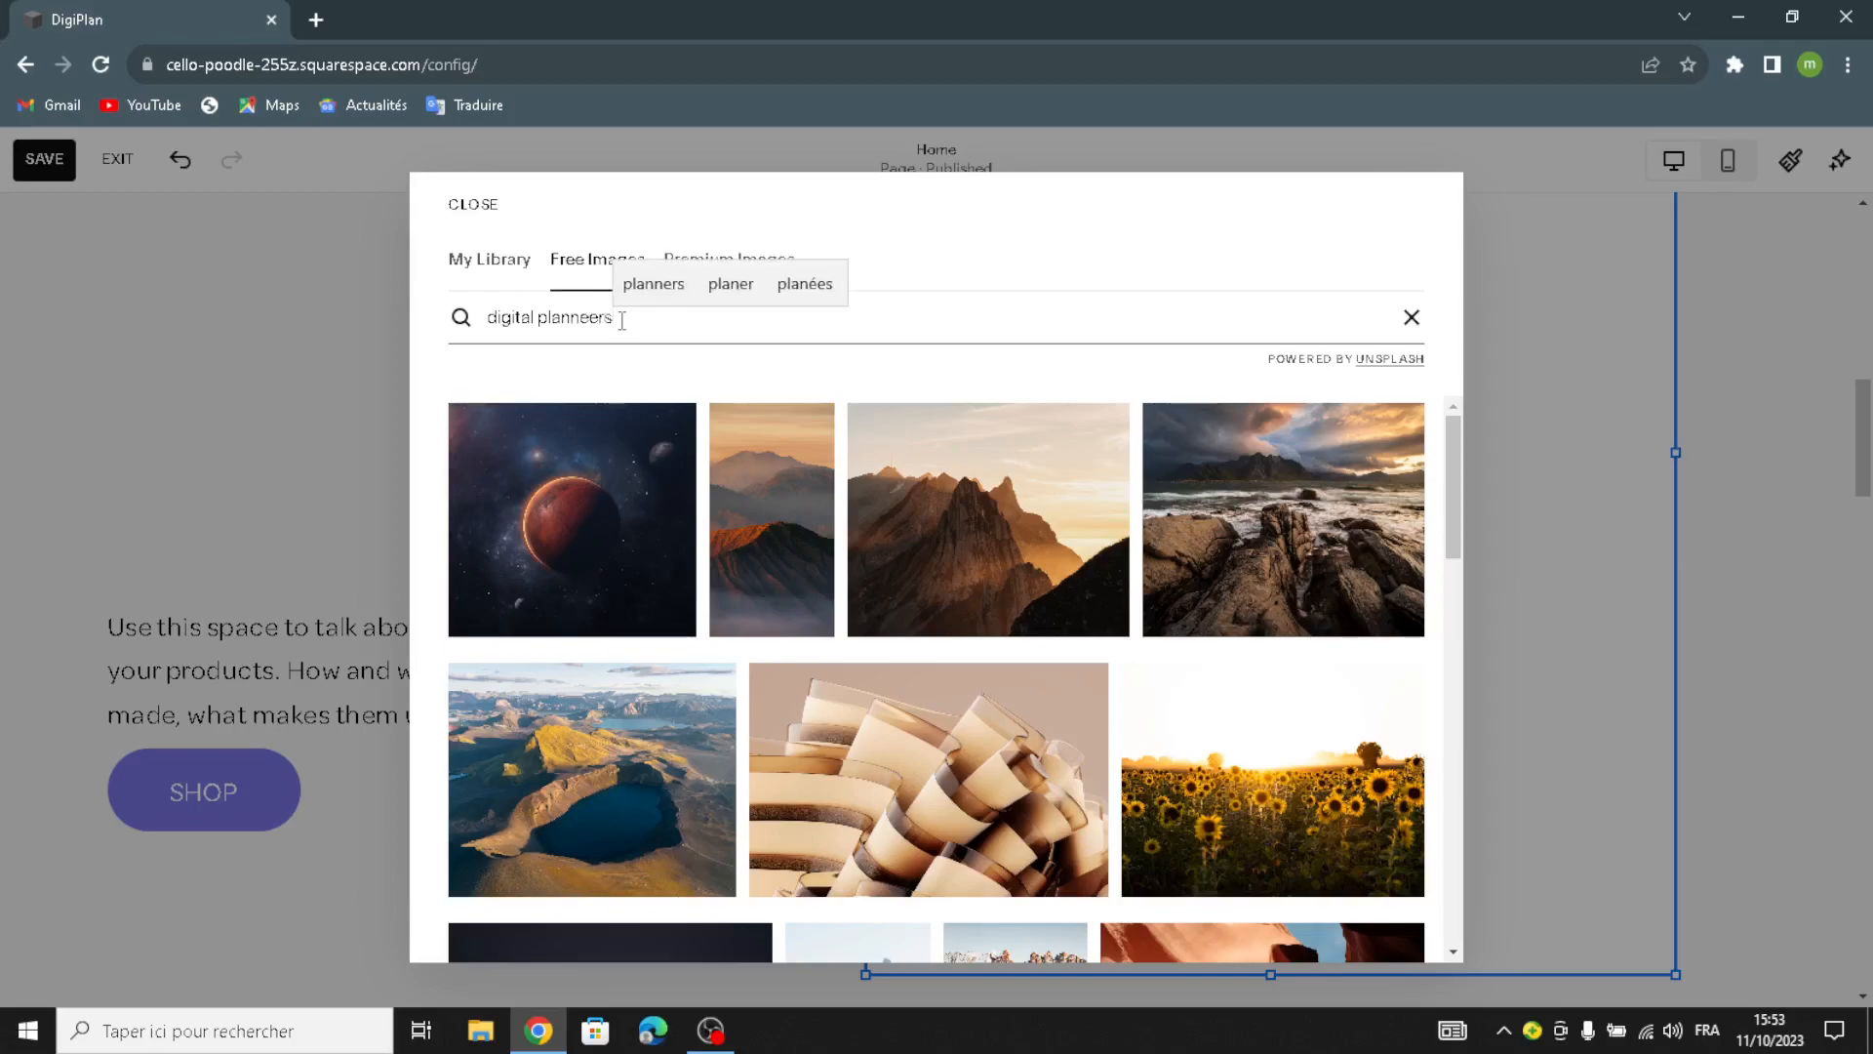
text( and )
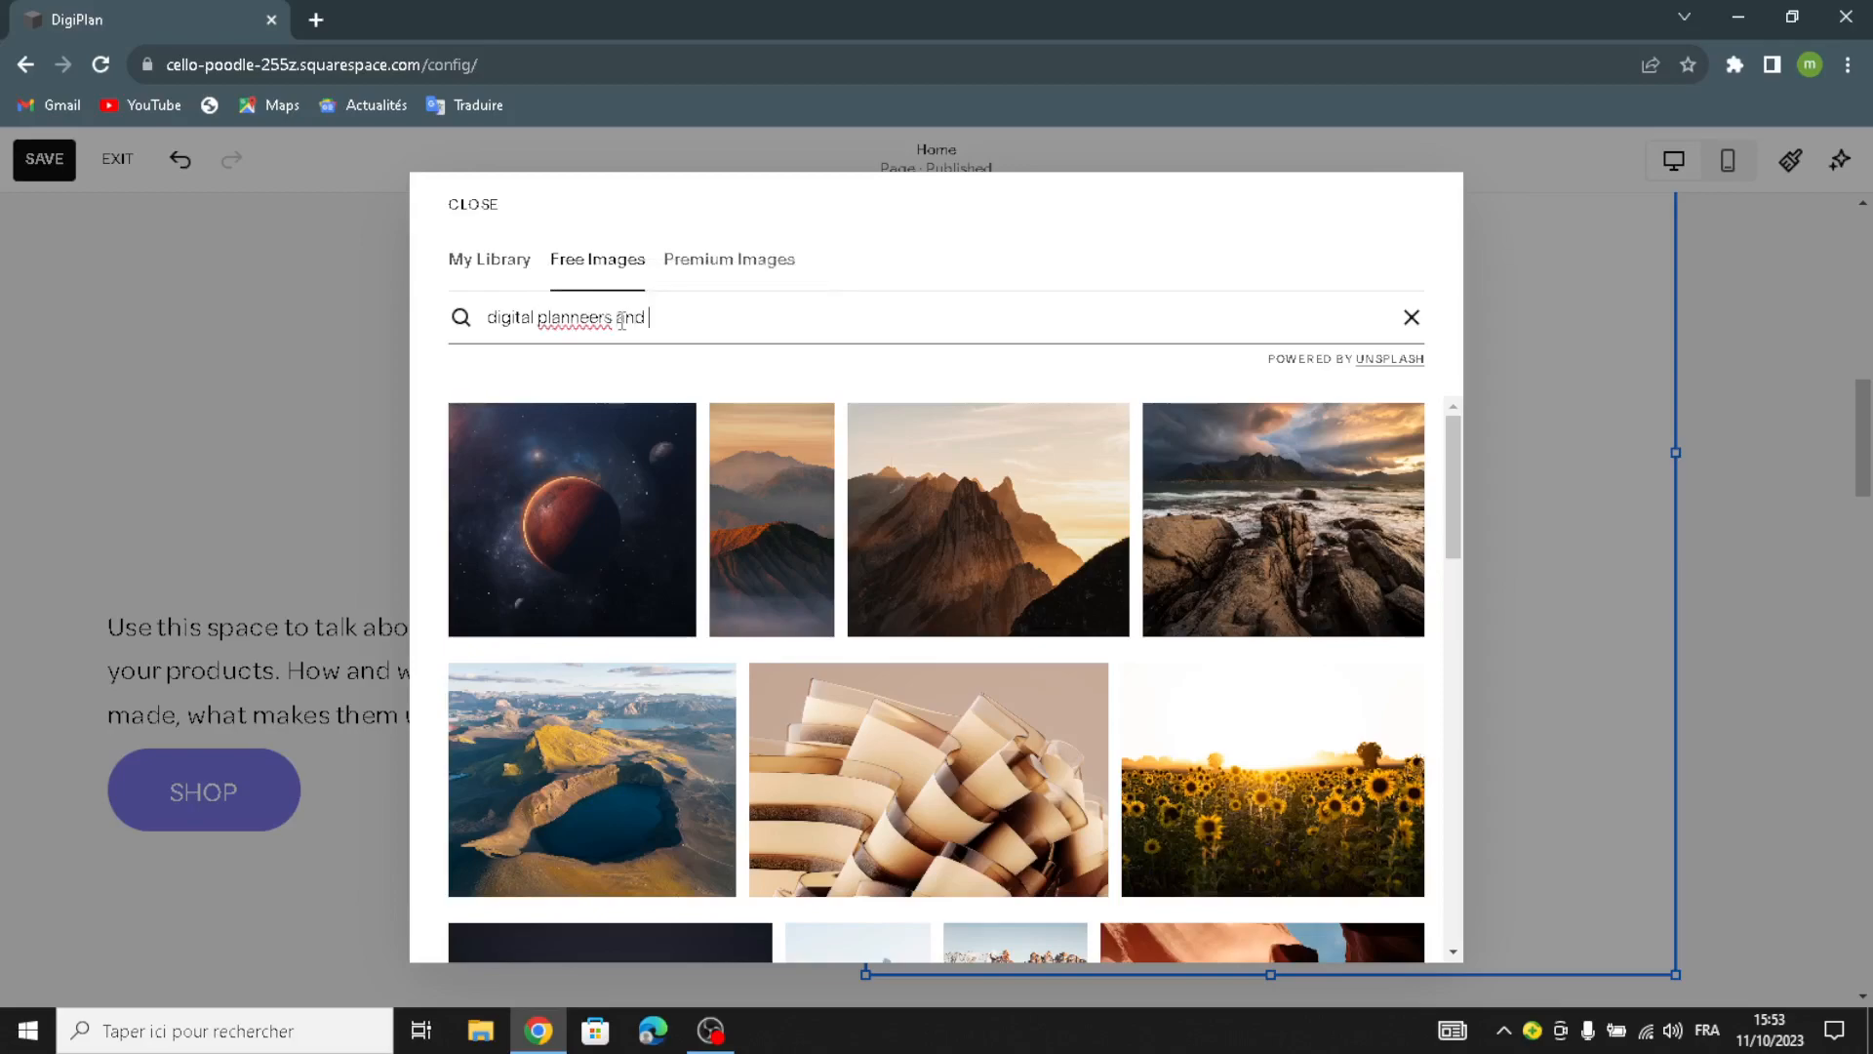
text(calendars)
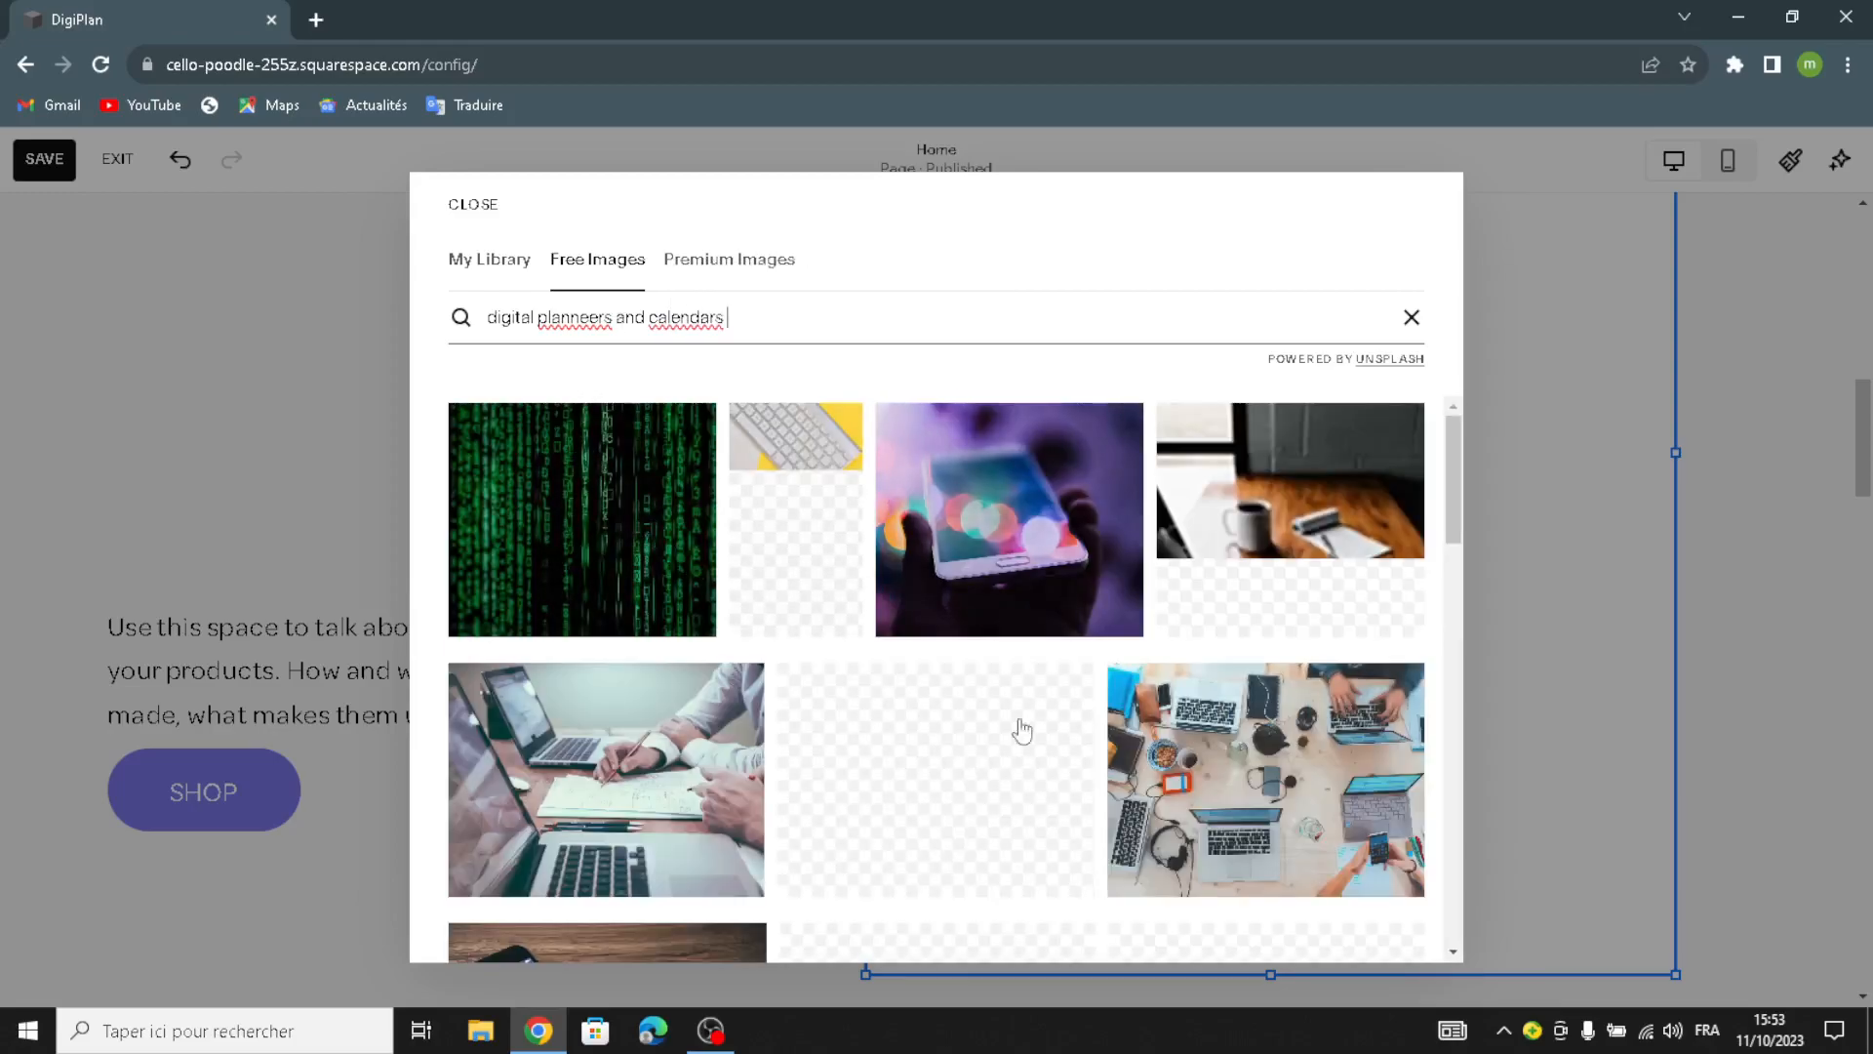
- Fill the image block with the overhead photo of people working on laptops around a shared wooden table
scroll(1014, 839, down, 3)
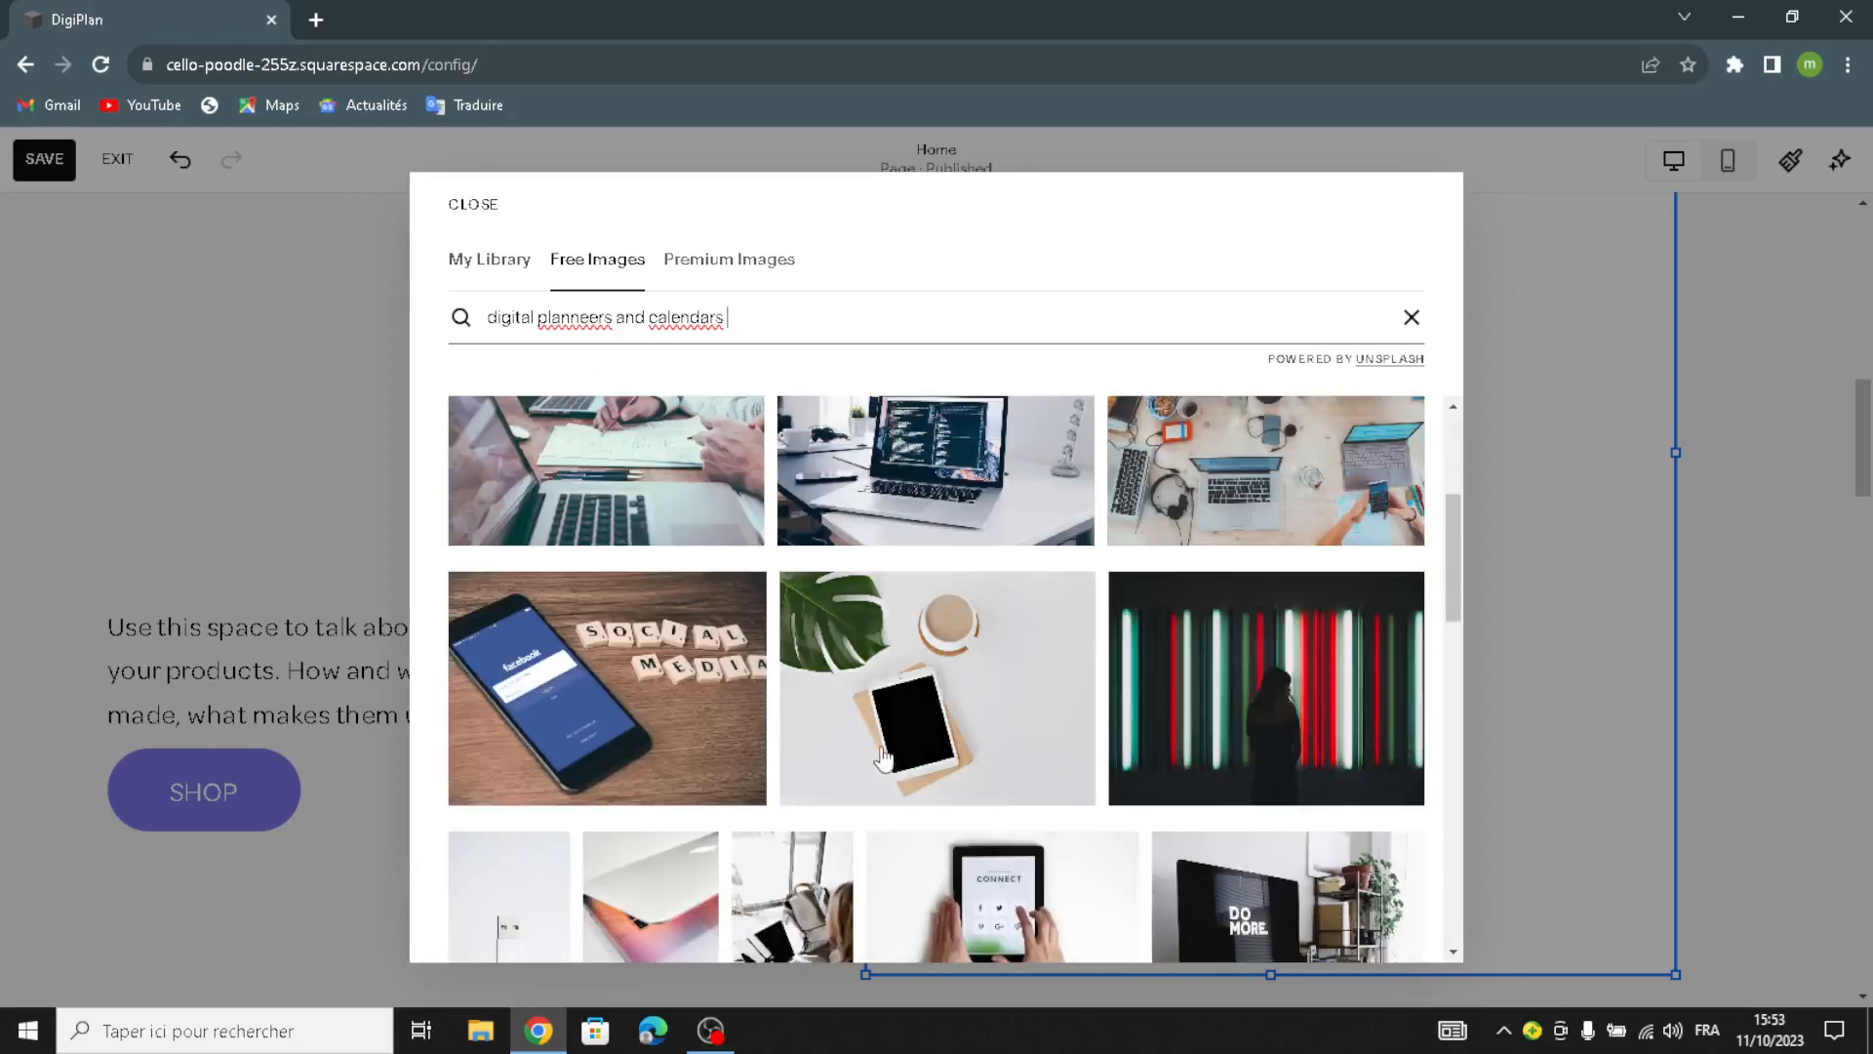
scroll(1015, 836, down, 2)
scroll(1200, 774, up, 1)
scroll(1202, 773, down, 6)
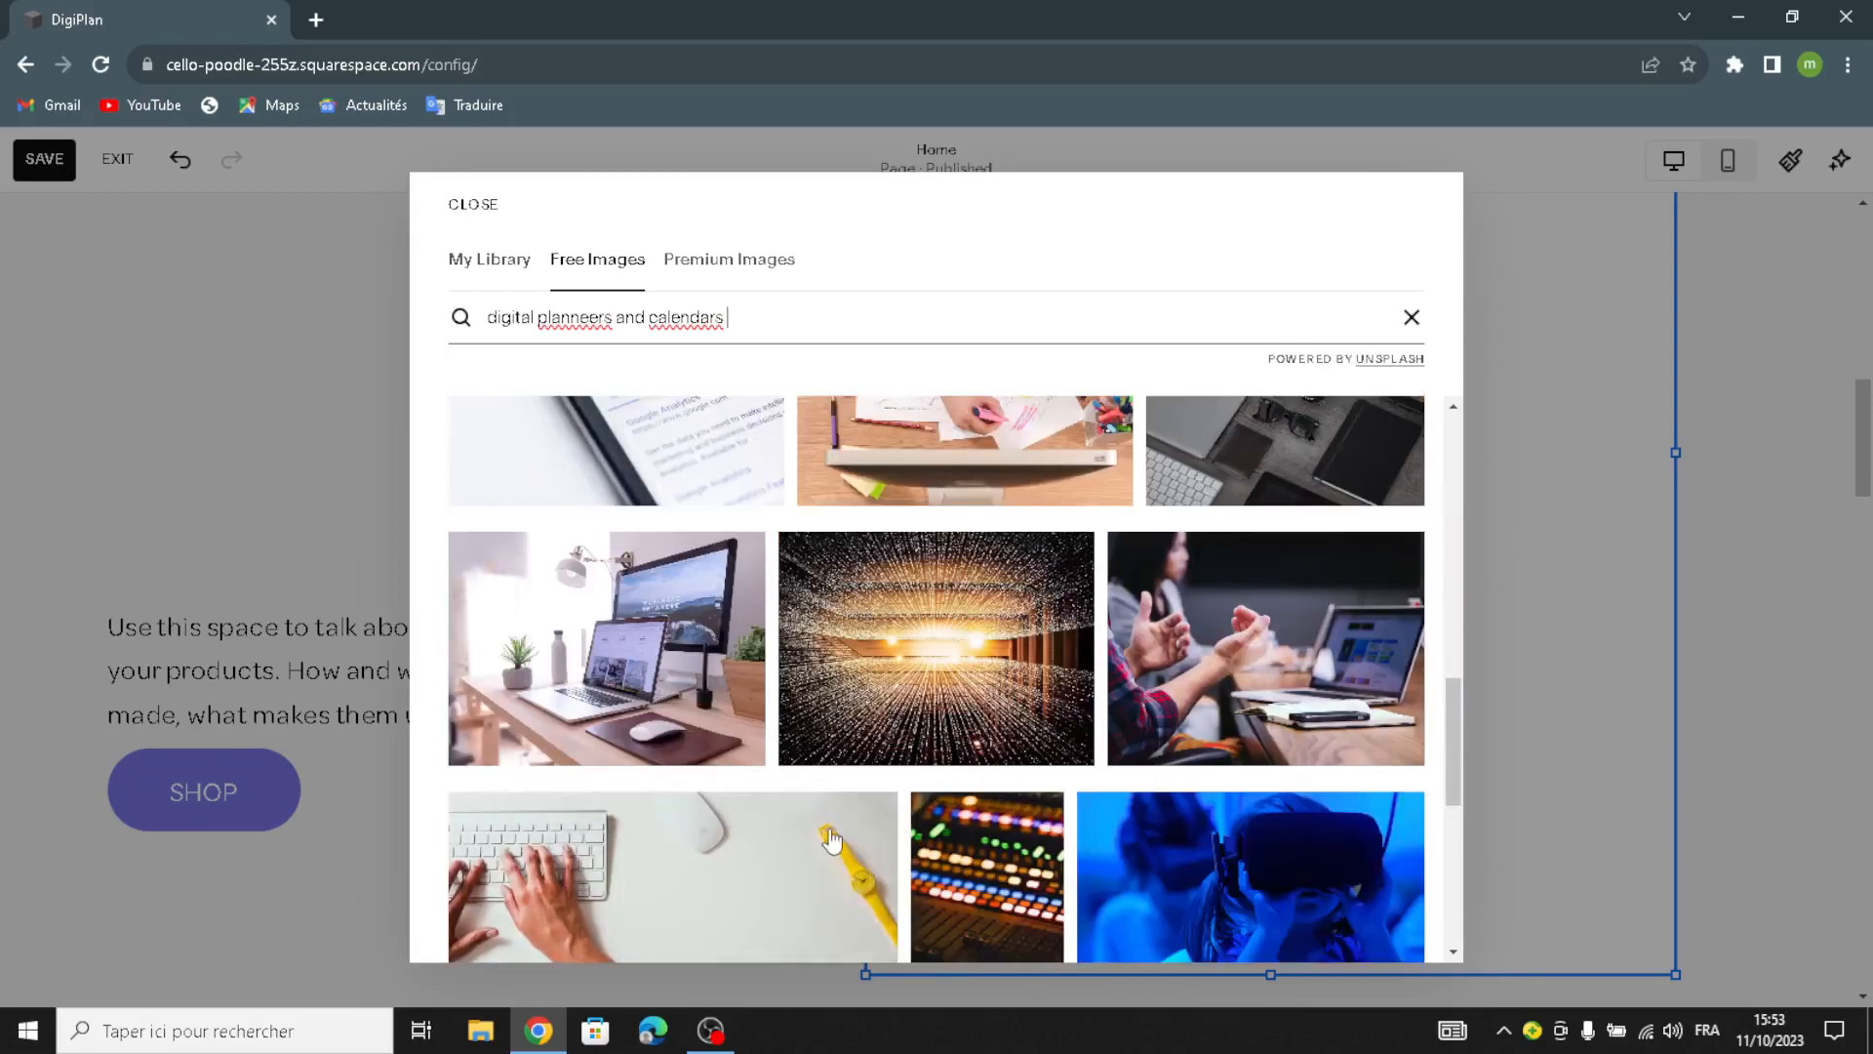
scroll(1073, 785, down, 3)
scroll(1288, 775, up, 7)
scroll(1230, 776, up, 5)
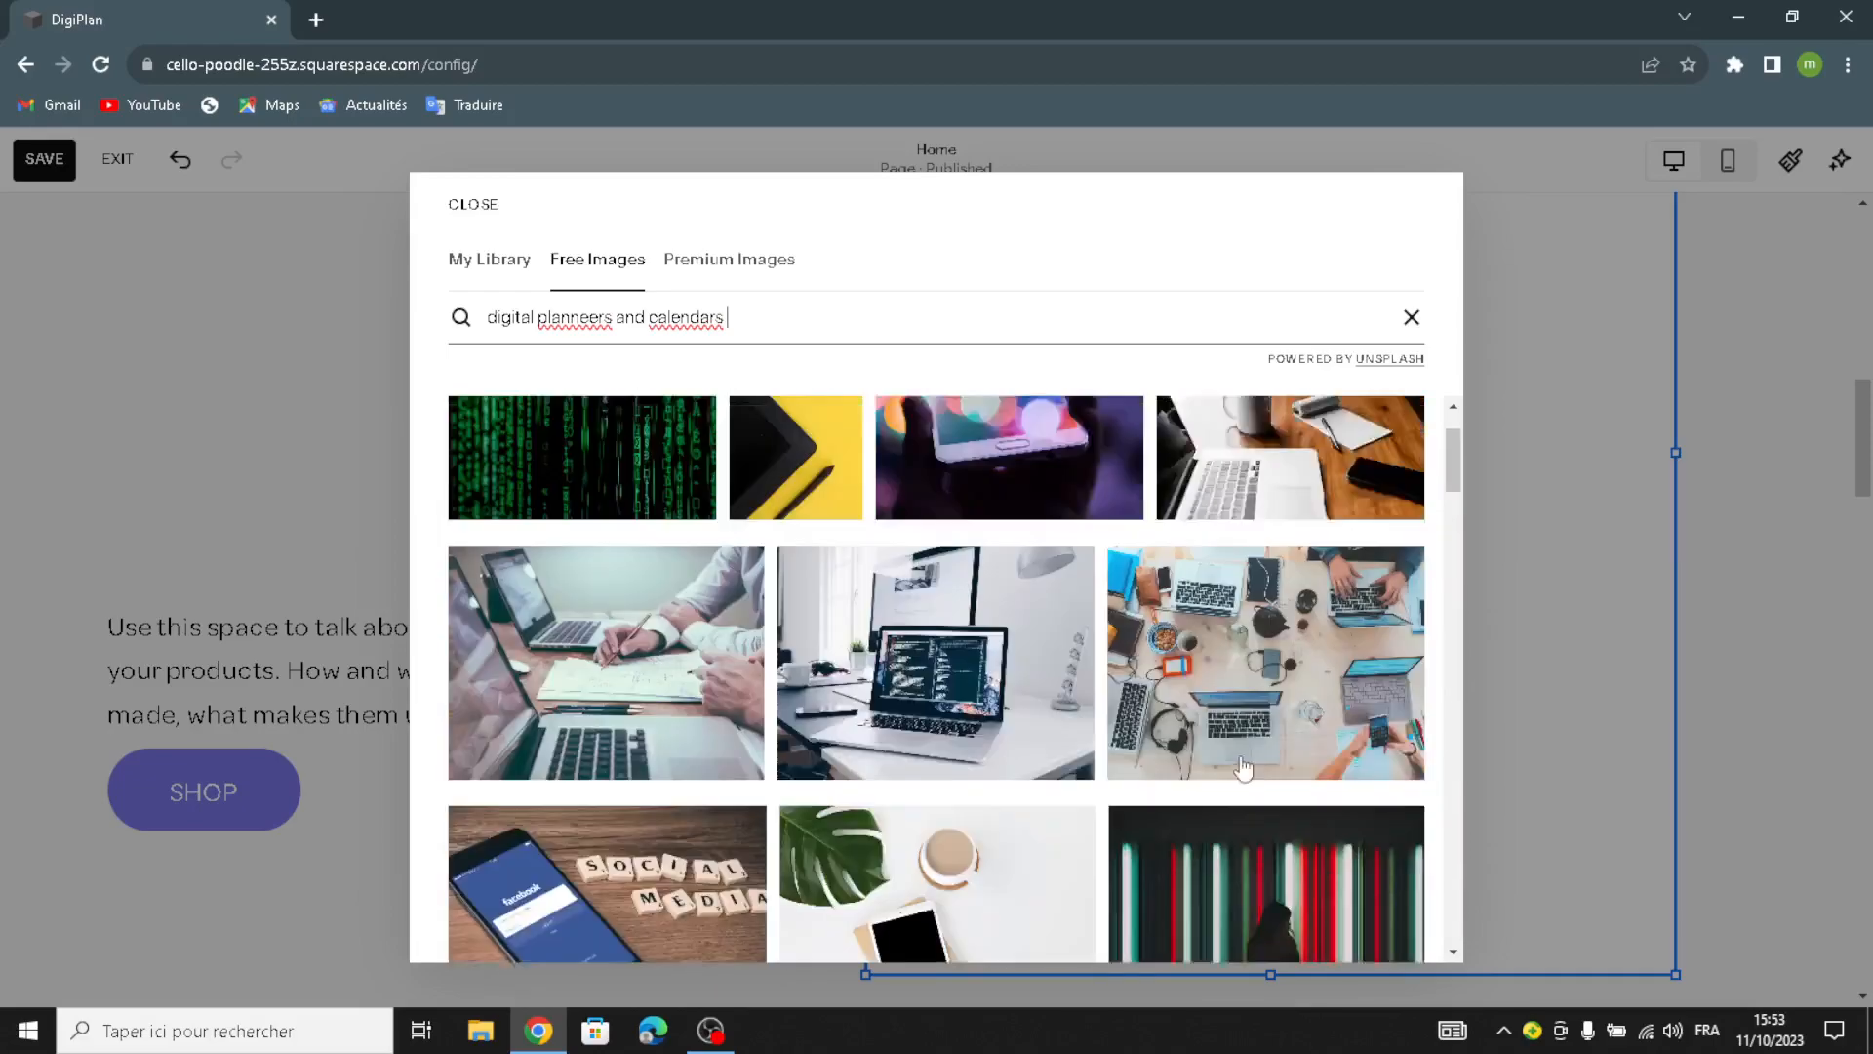
scroll(1207, 747, down, 2)
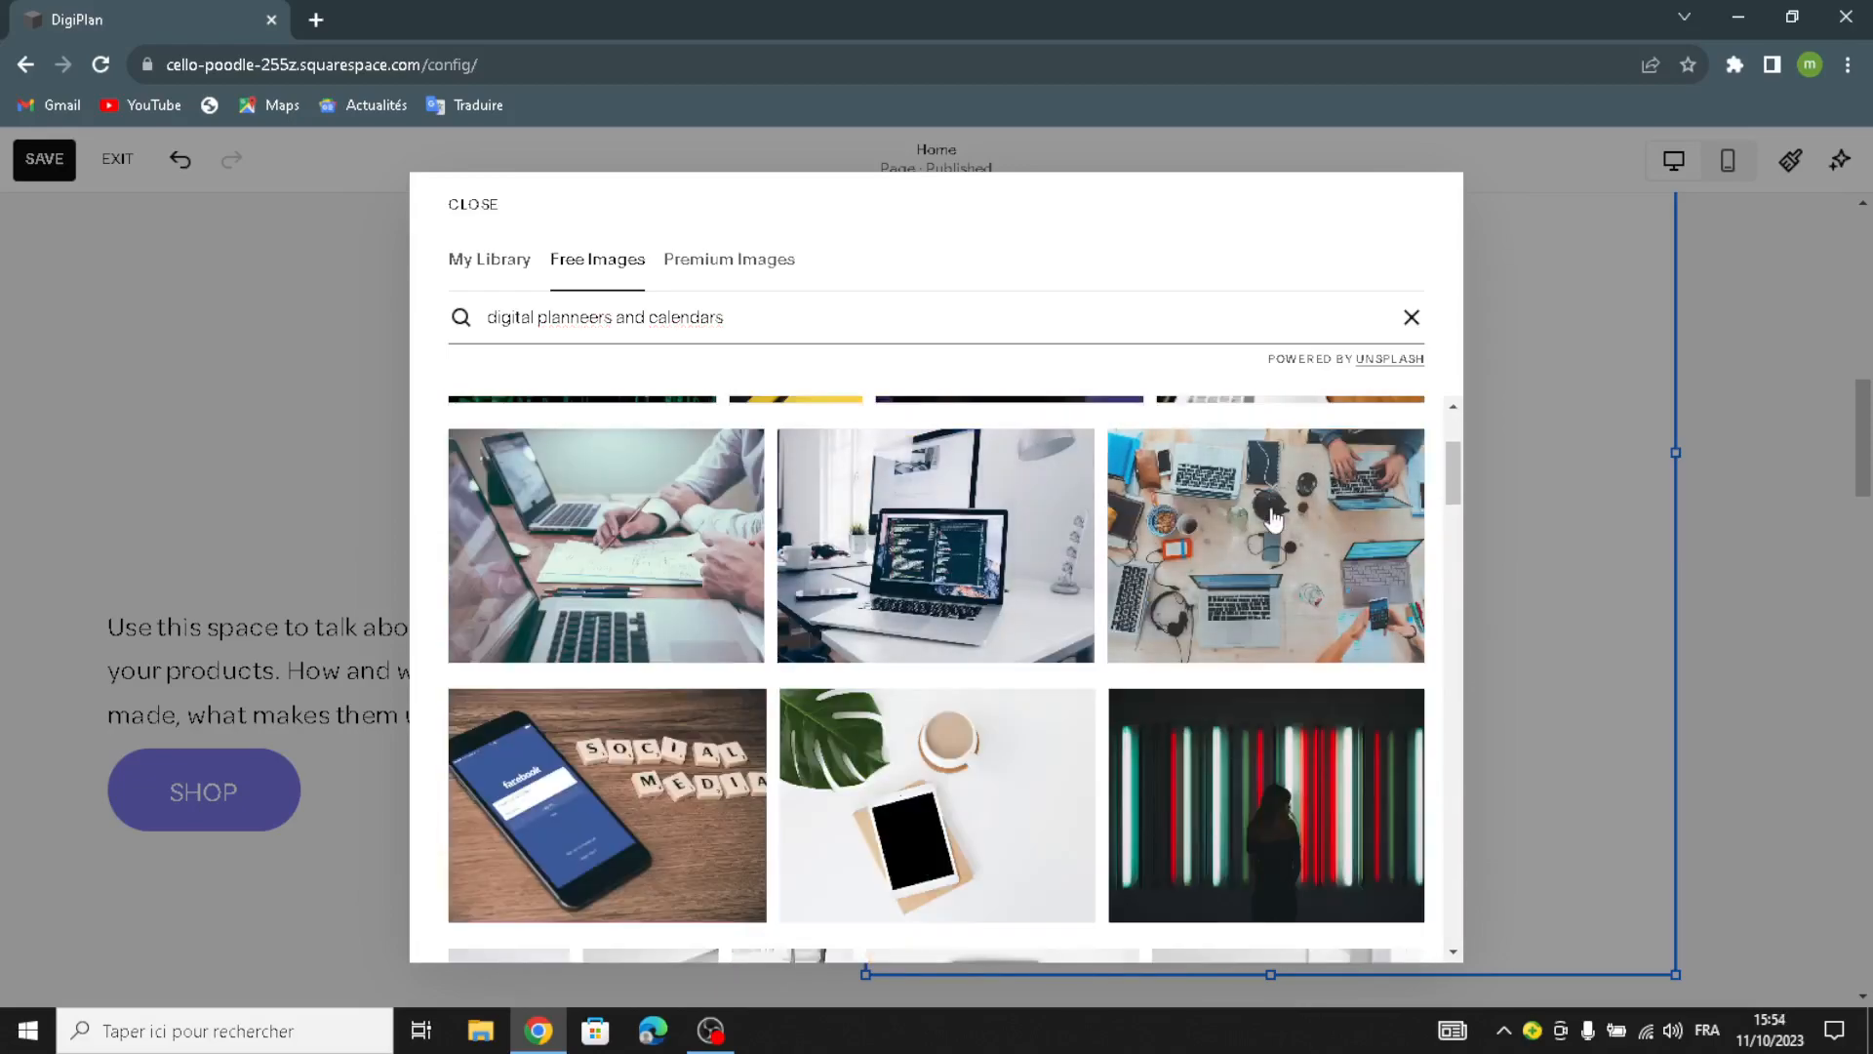
click(1166, 644)
click(1159, 663)
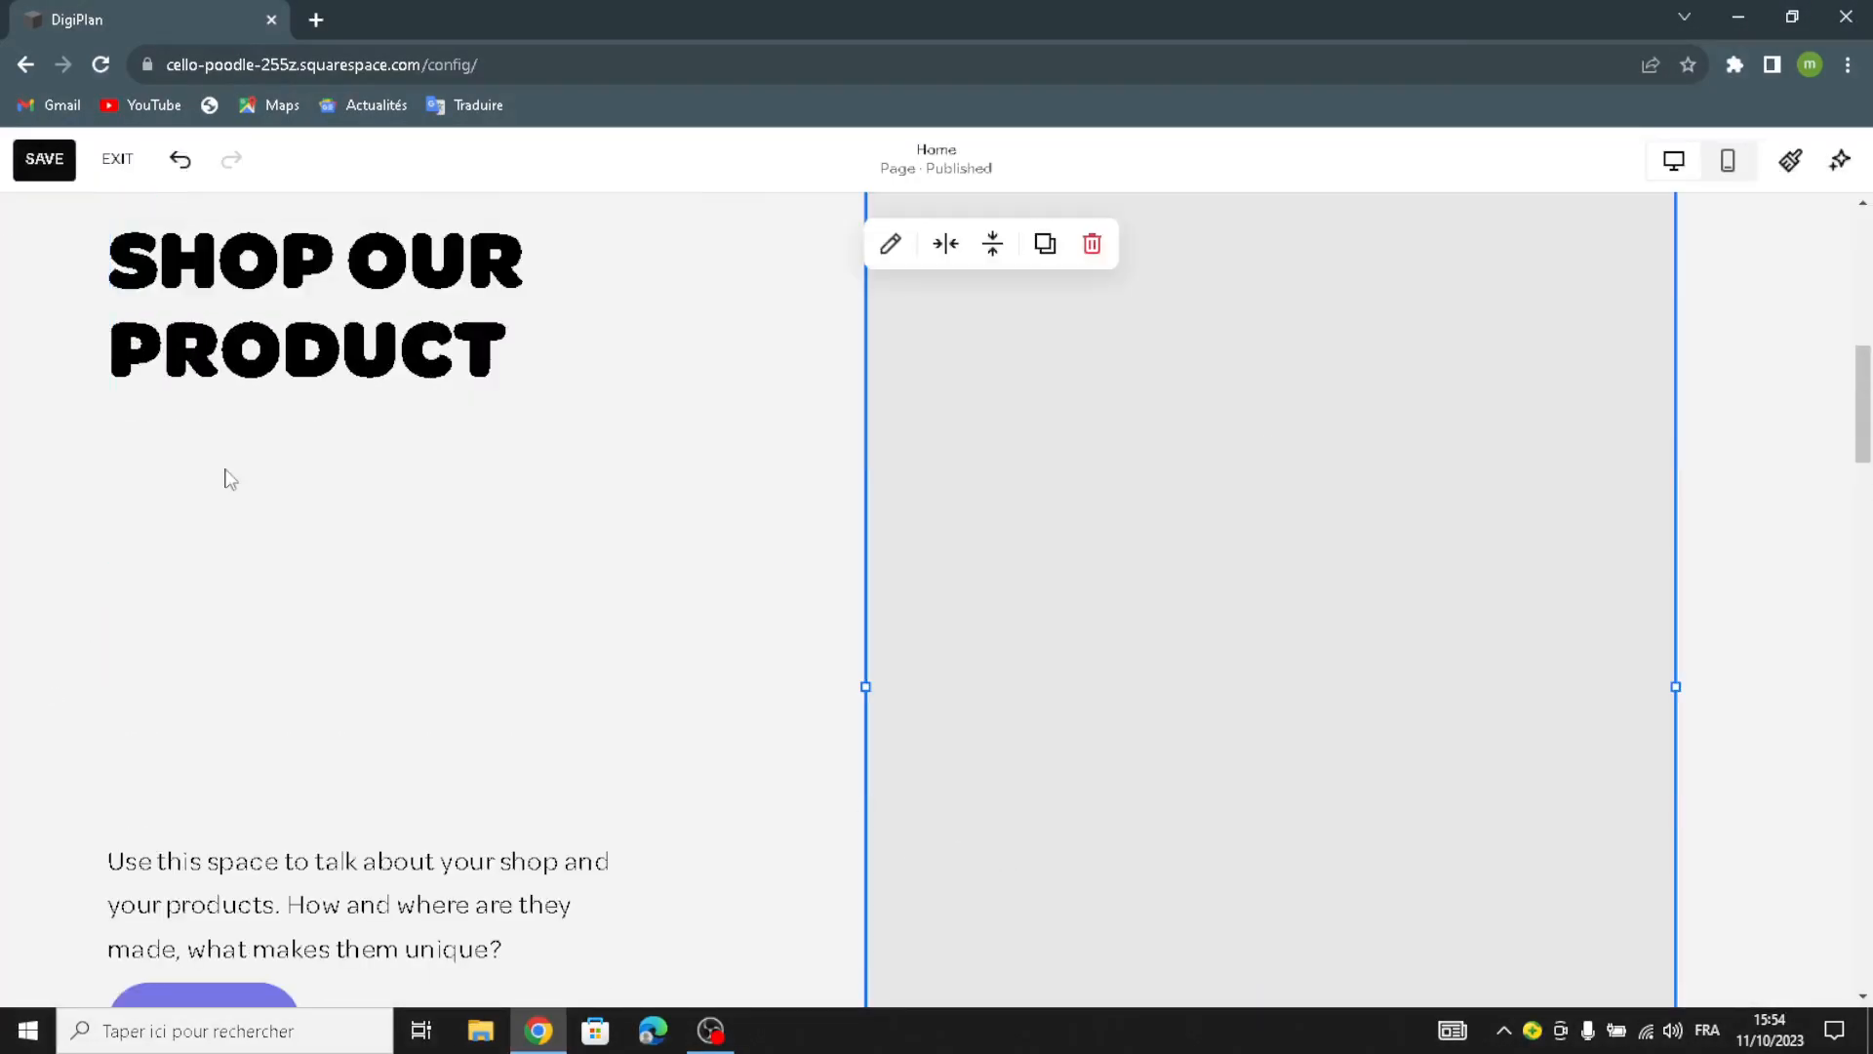
- Move the shop description paragraph up so that it sits just below the Shop Our Product heading
click(186, 652)
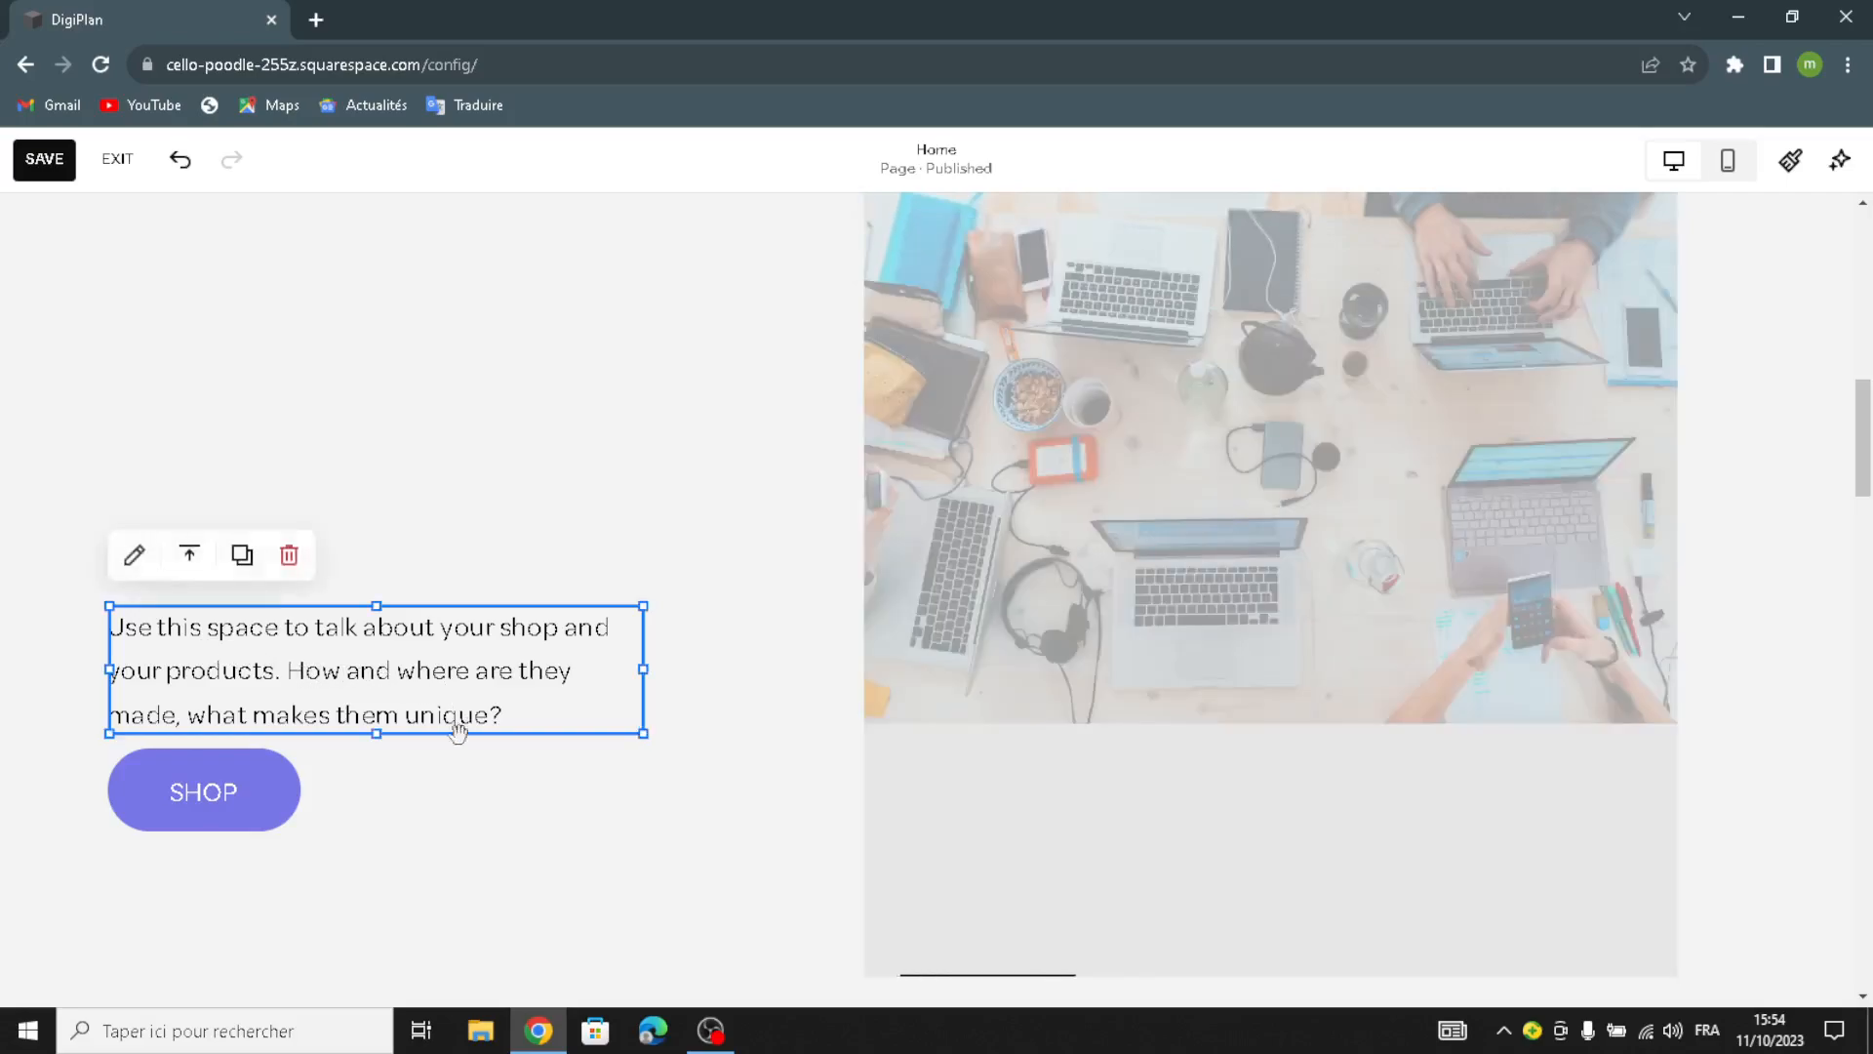
key(Escape)
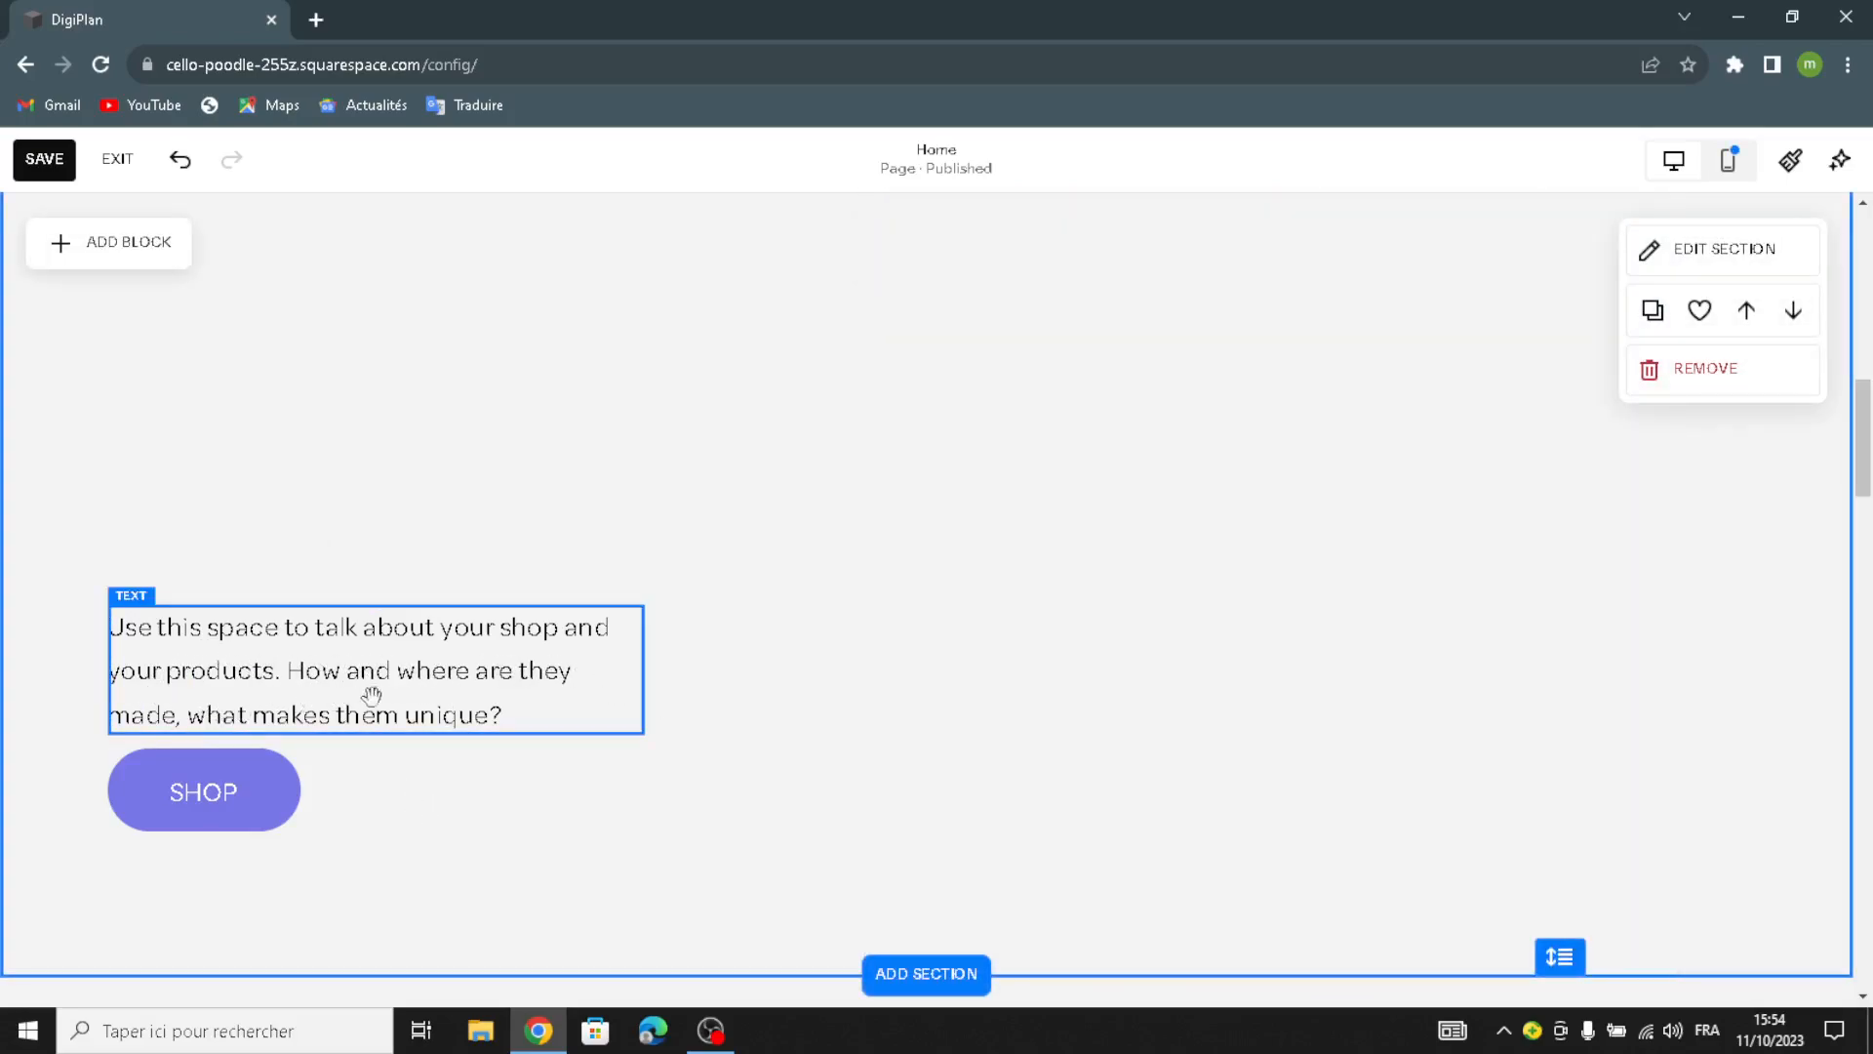
drag(427, 688, 308, 308)
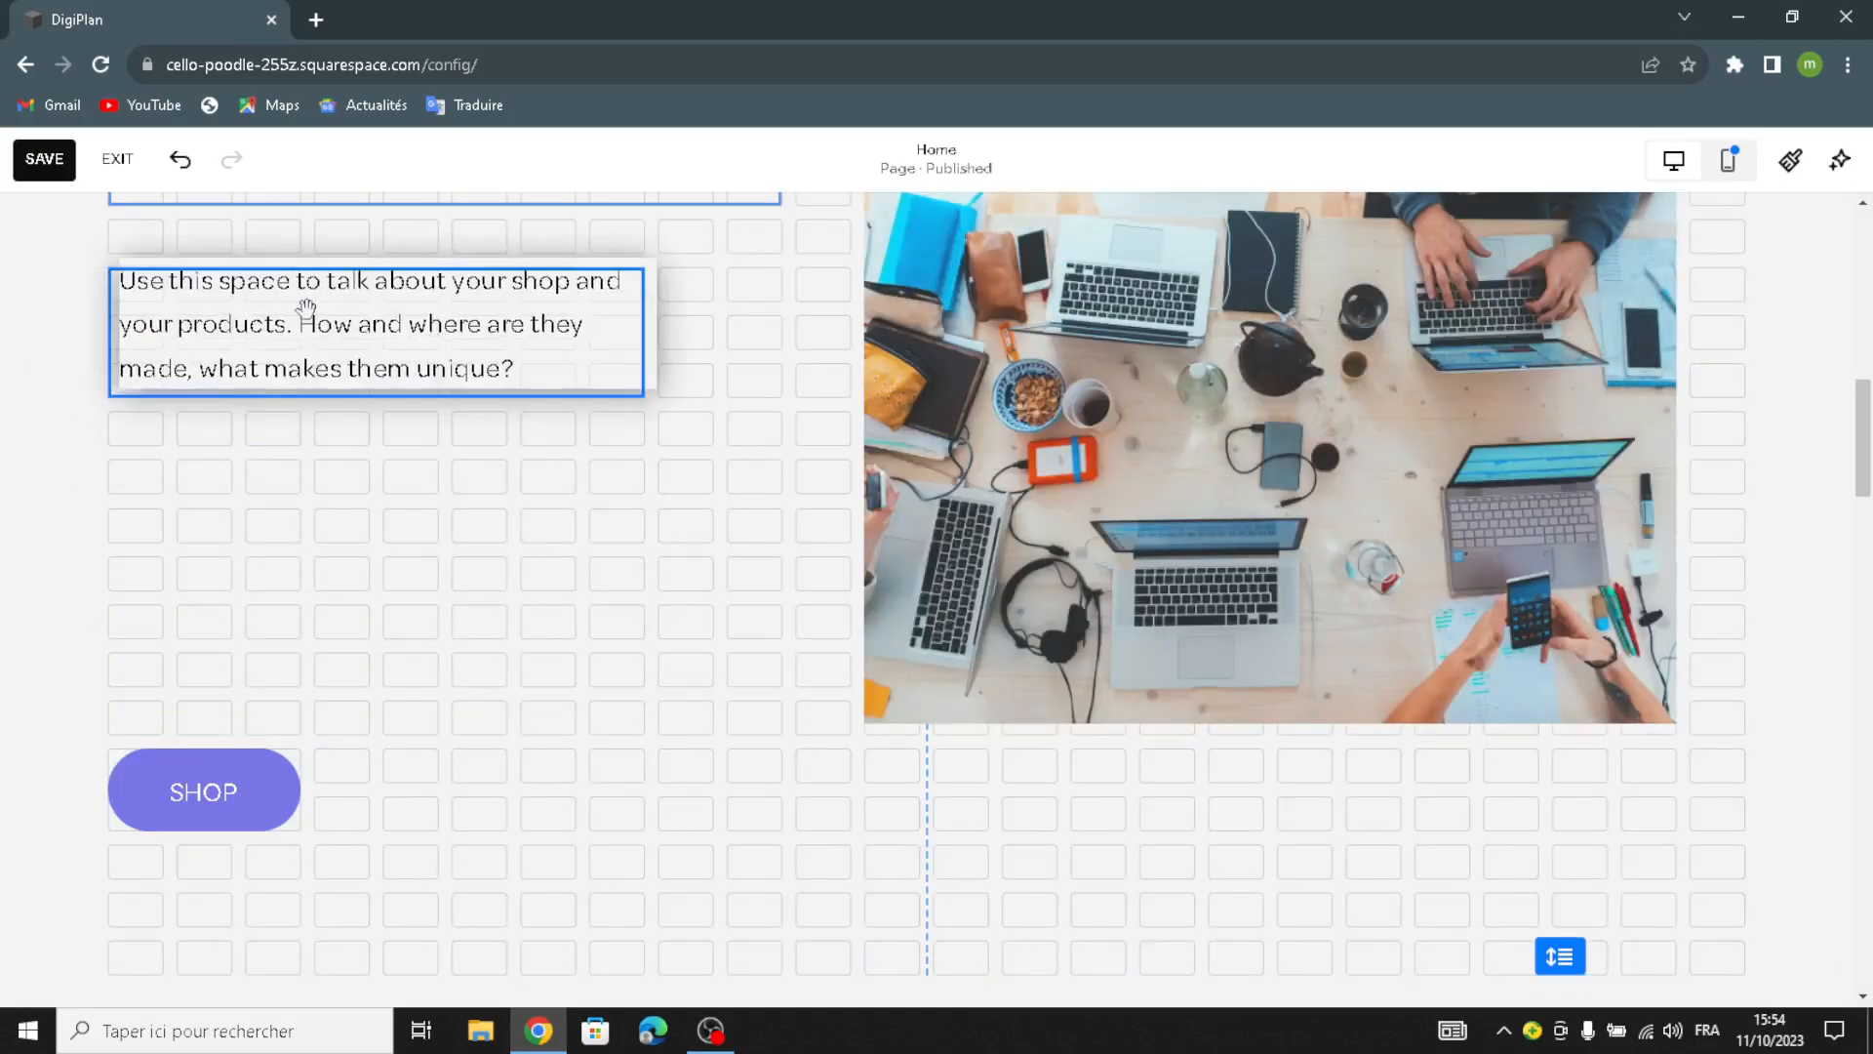
- Set the text style of the shop description below the Shop Our Product heading to Heading 4
click(307, 310)
click(200, 230)
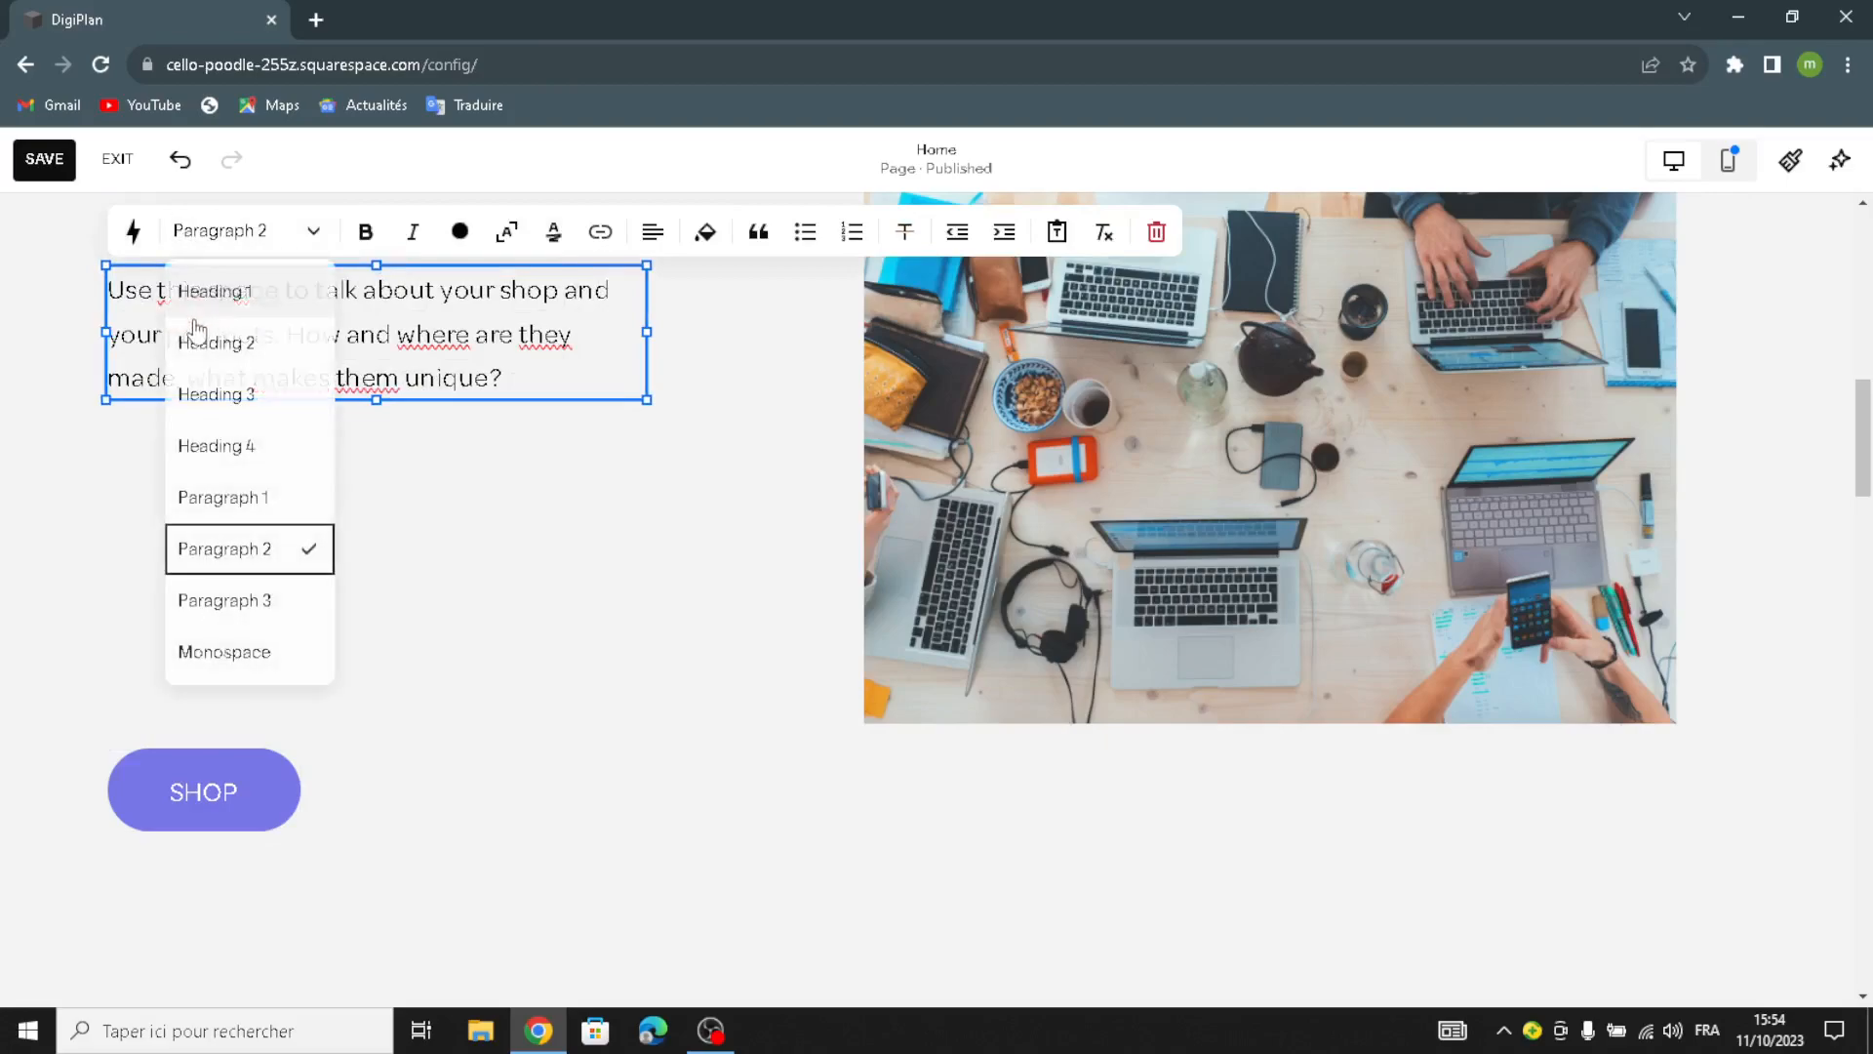
click(221, 517)
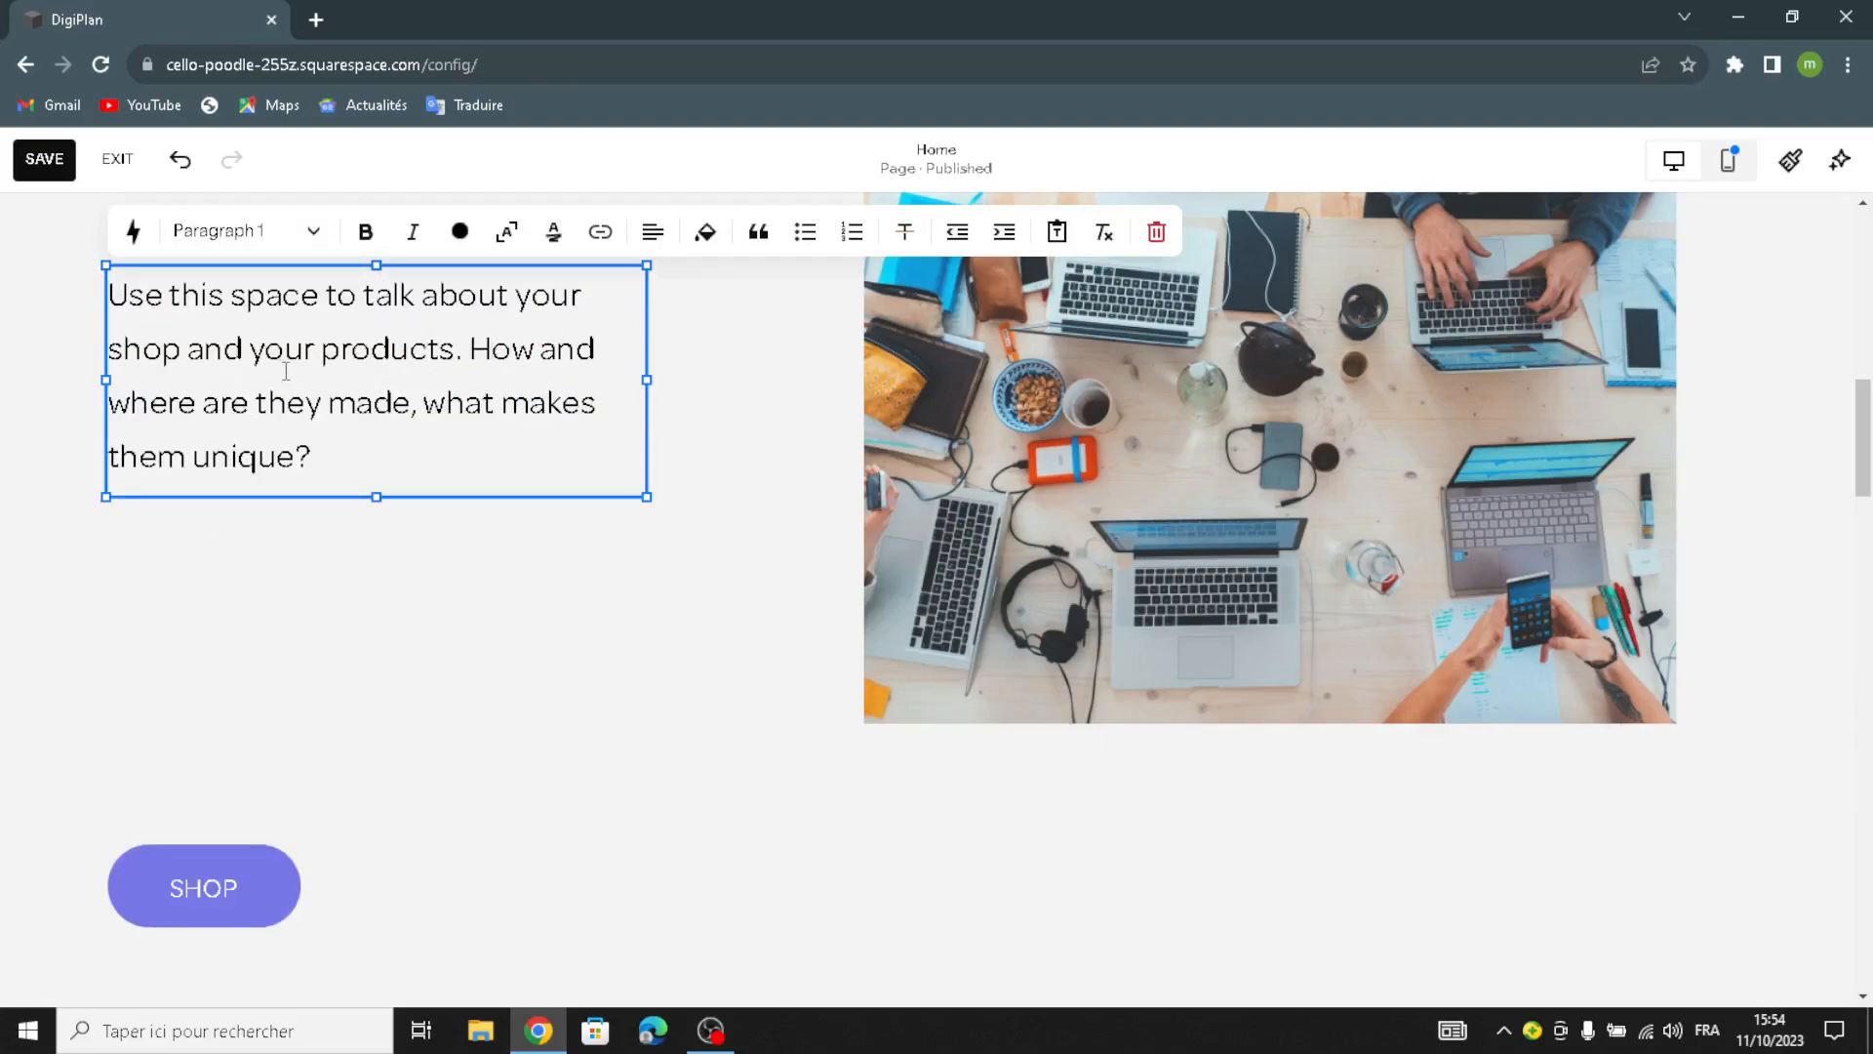
click(224, 230)
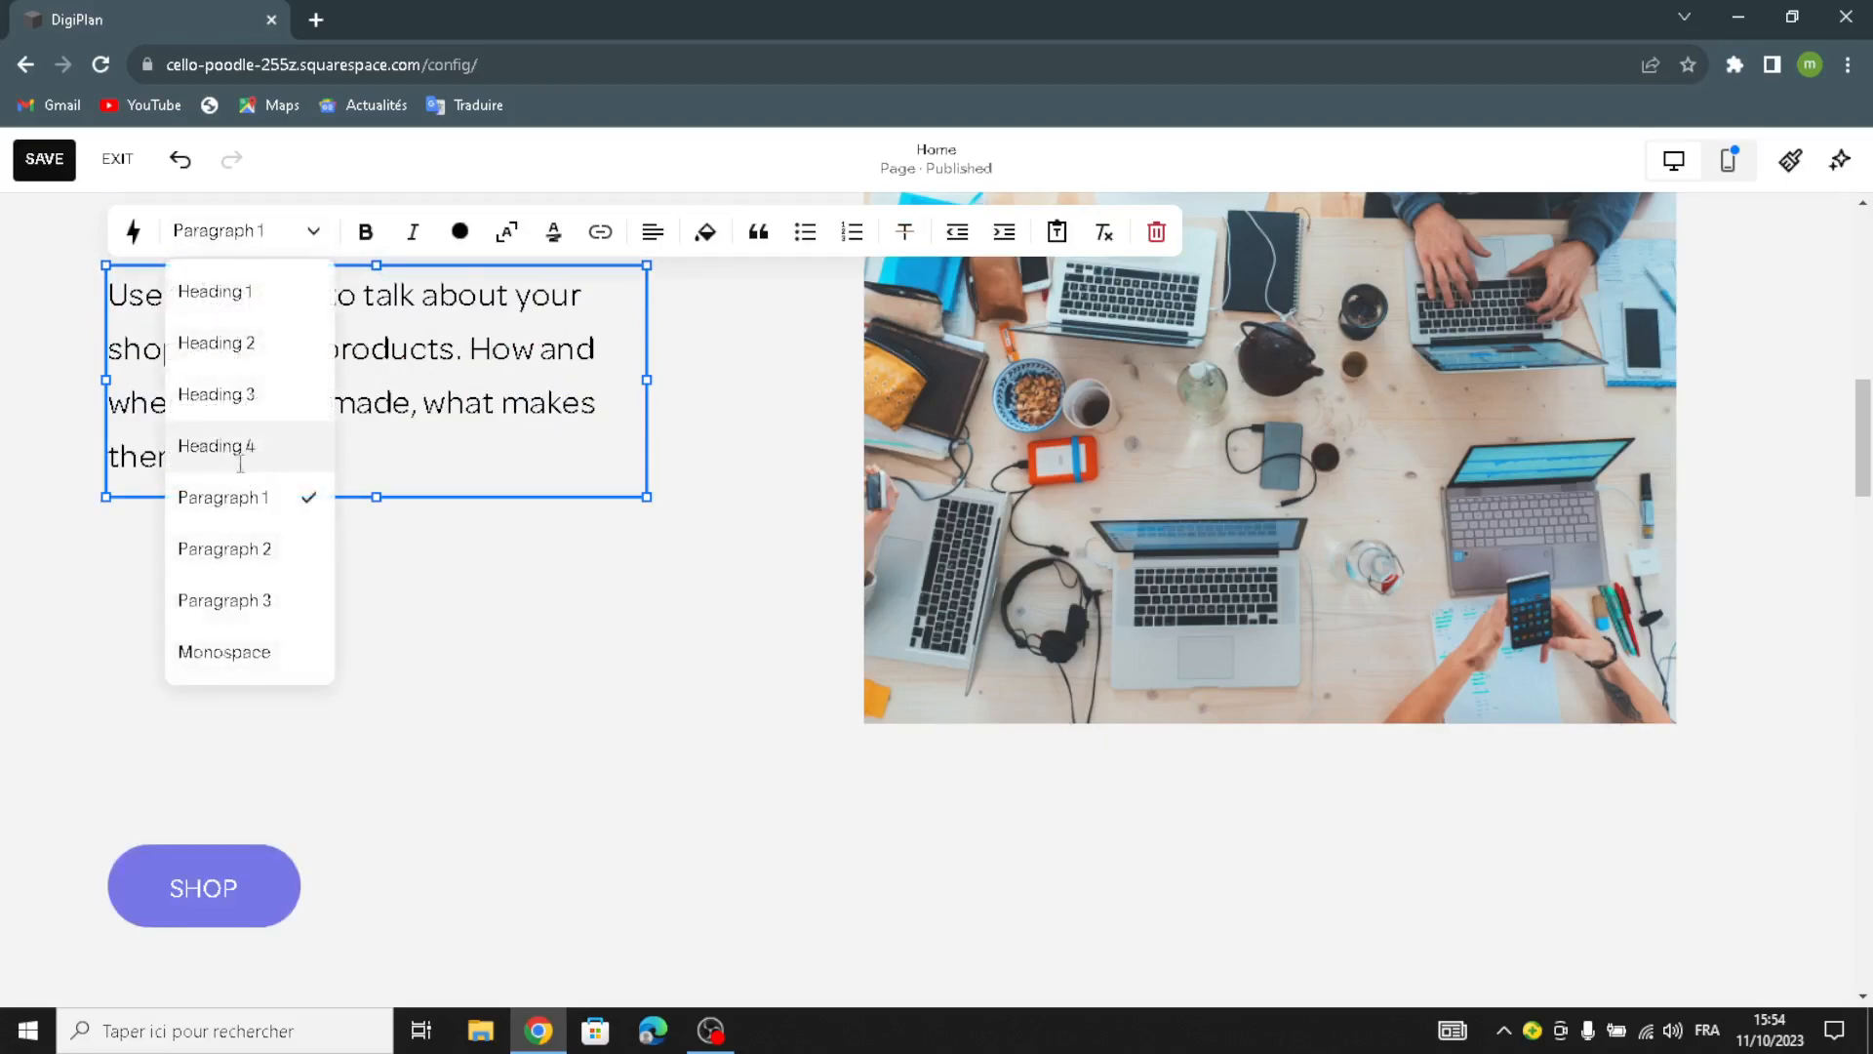
click(240, 446)
- Move the SHOP button up so that it sits just below the shop description
scroll(401, 752, down, 5)
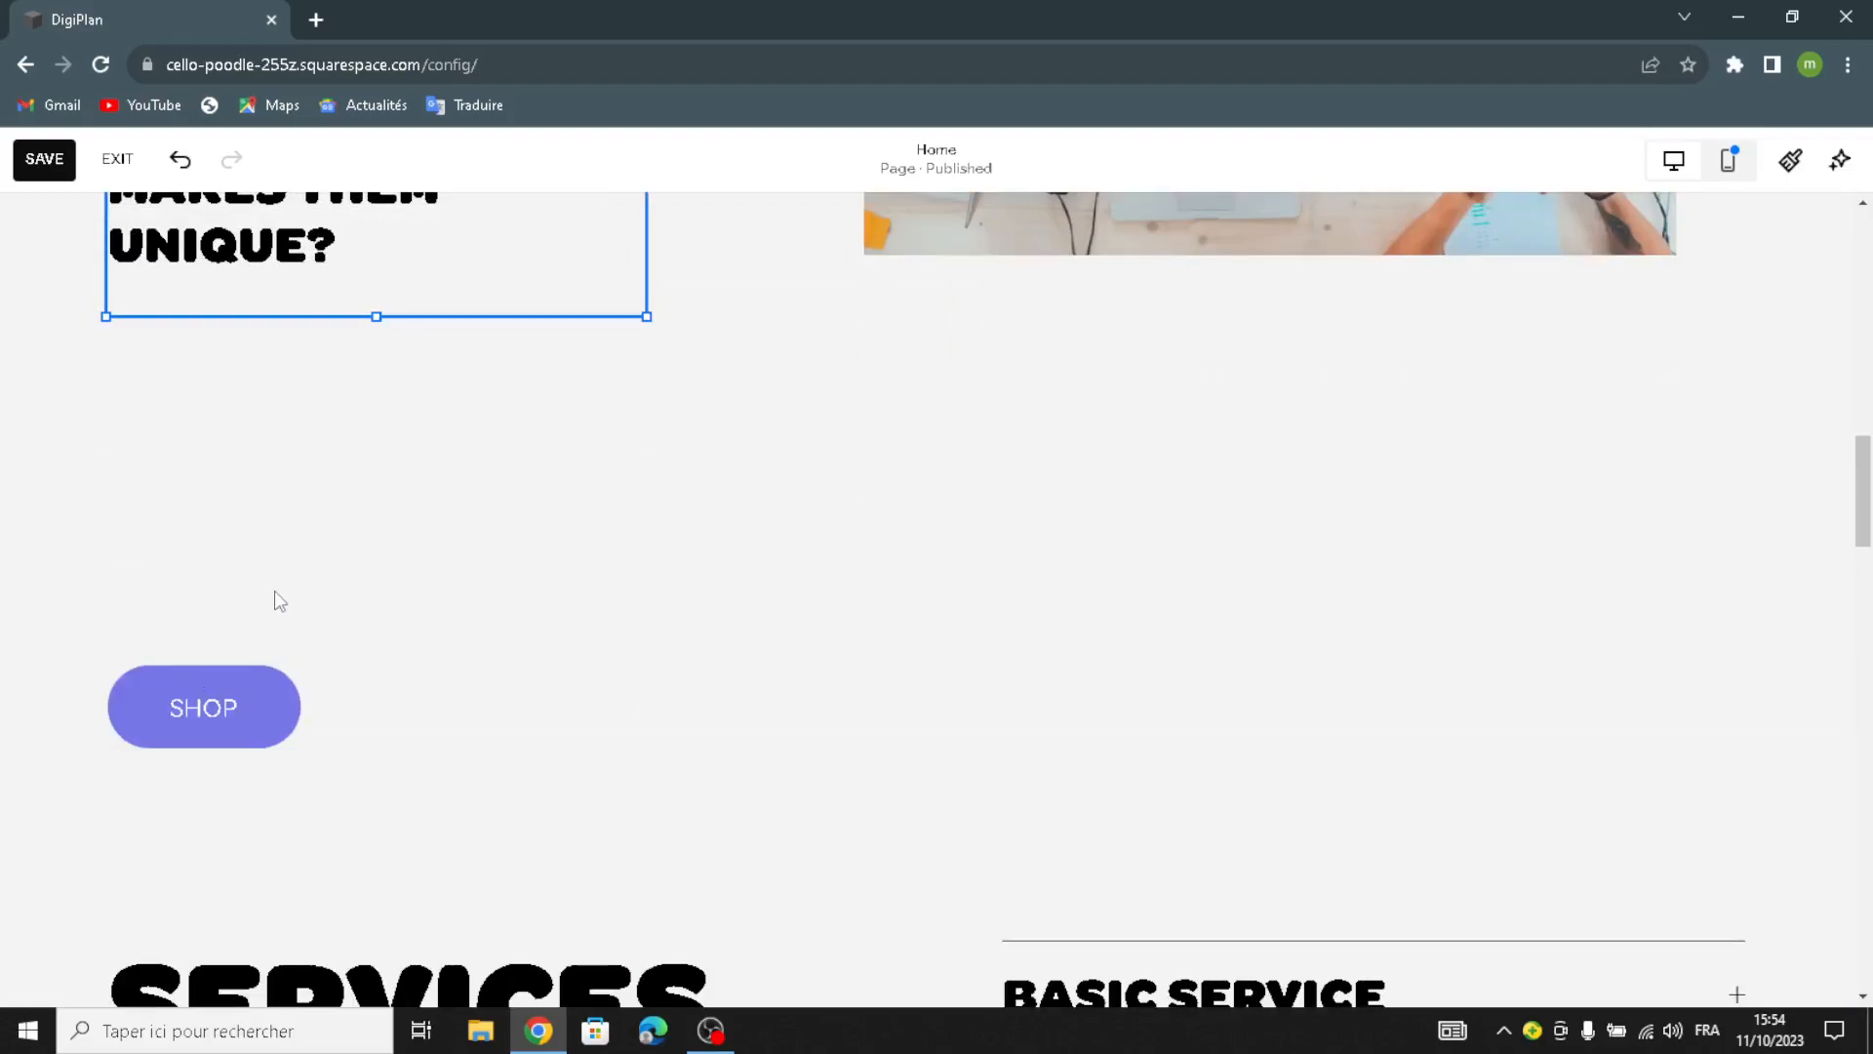
click(231, 689)
drag(209, 705, 241, 332)
- Give the Shop Our Product section a background art of overlapping translucent purple planes with diagonal light streaks
scroll(741, 699, up, 8)
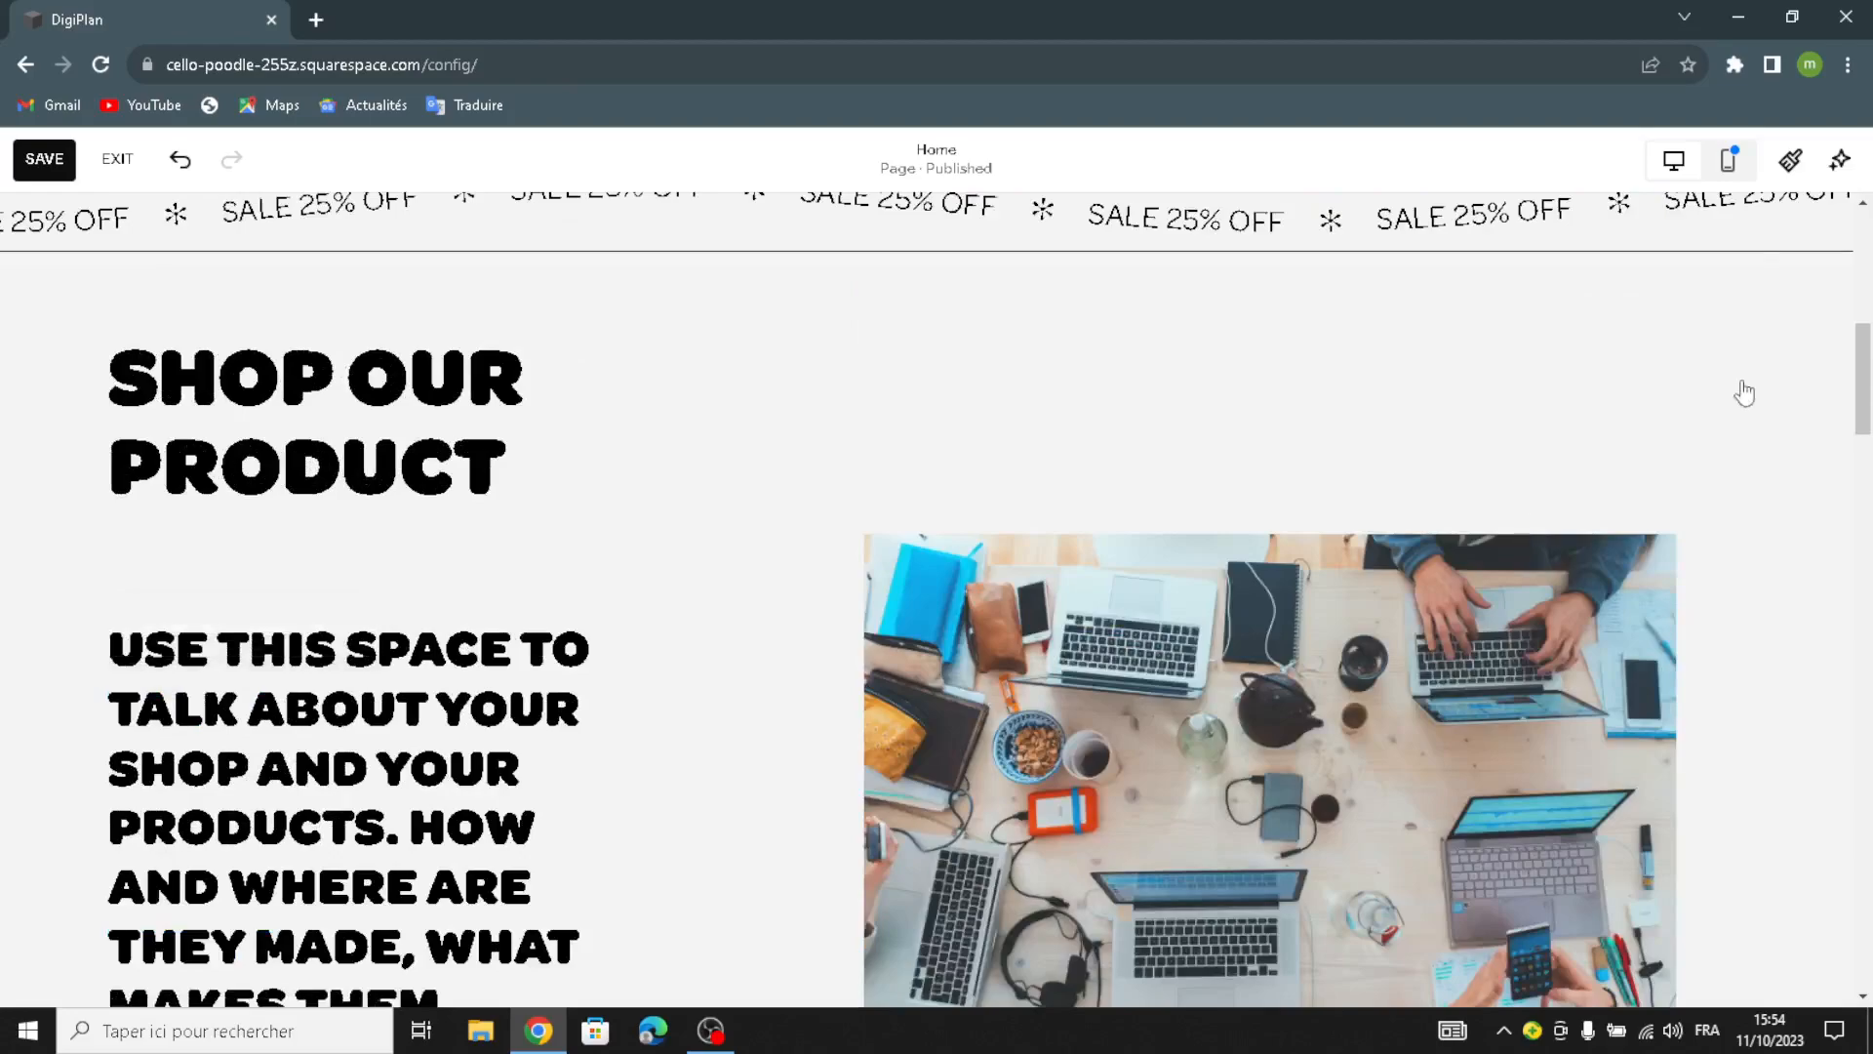
click(1725, 385)
click(988, 625)
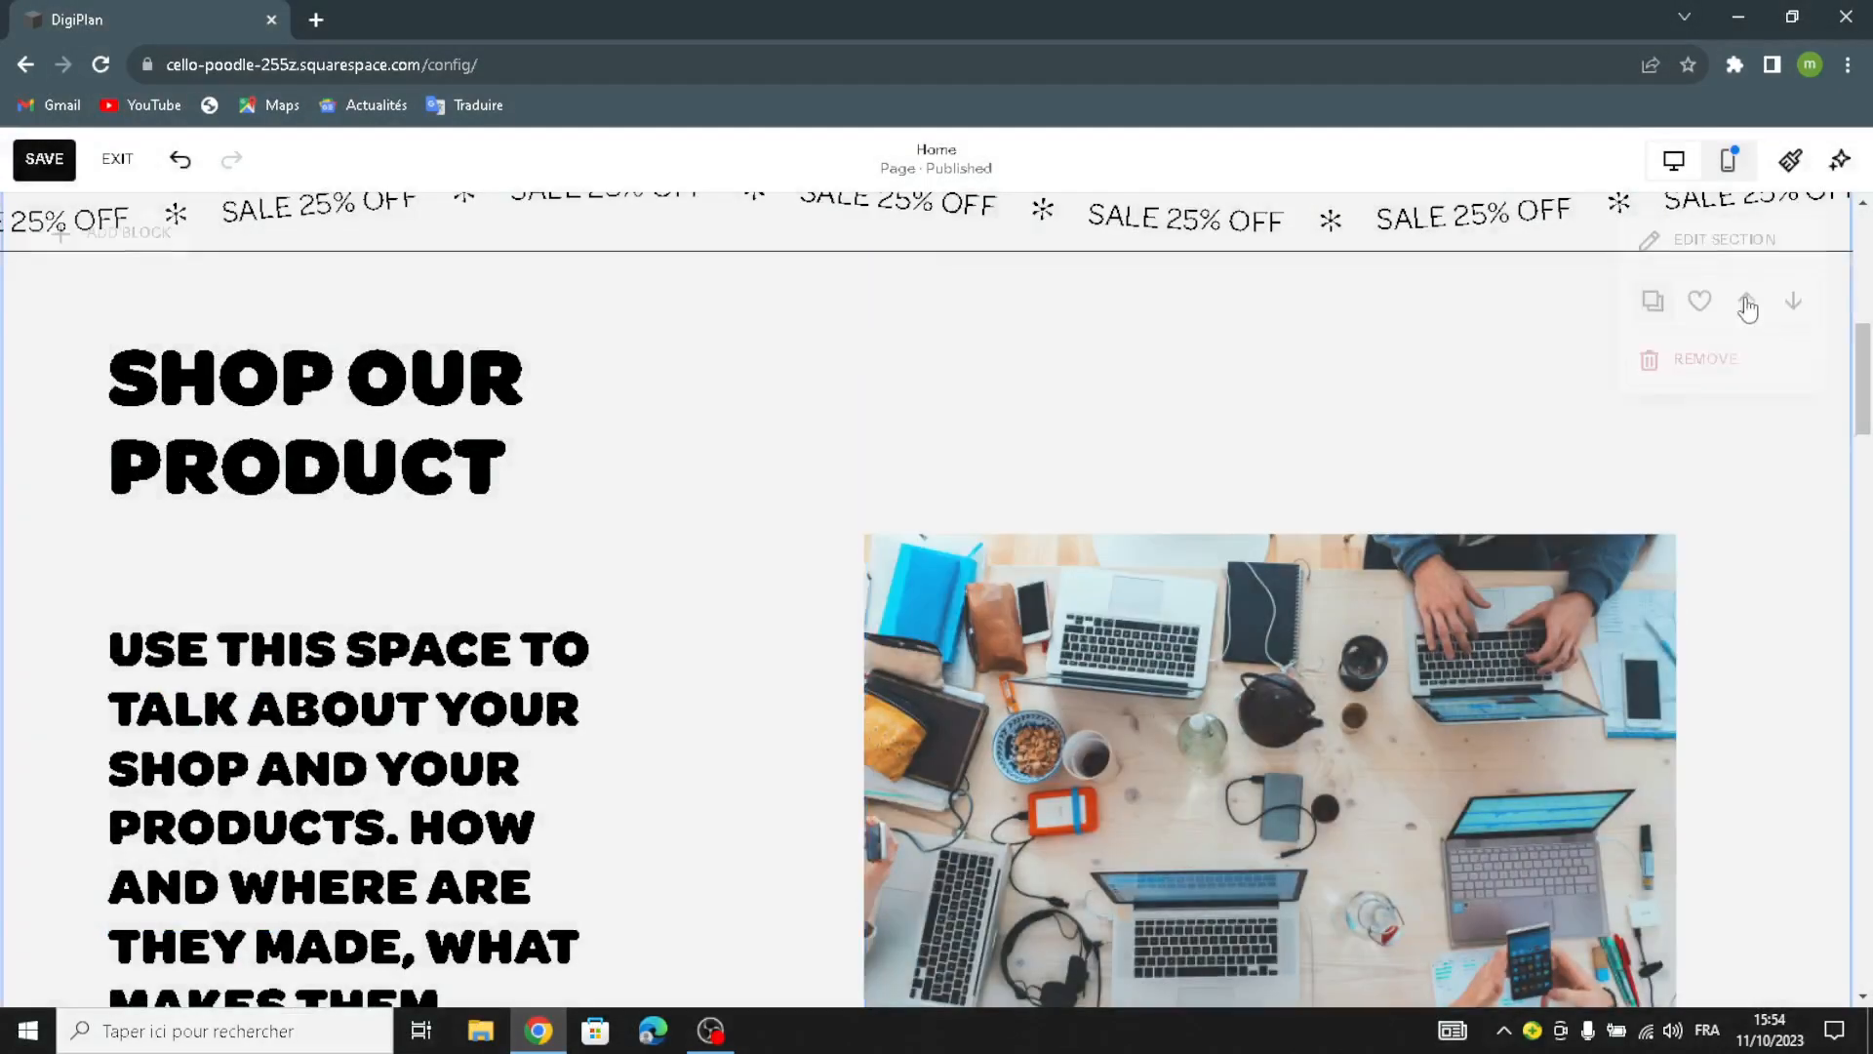
click(1725, 248)
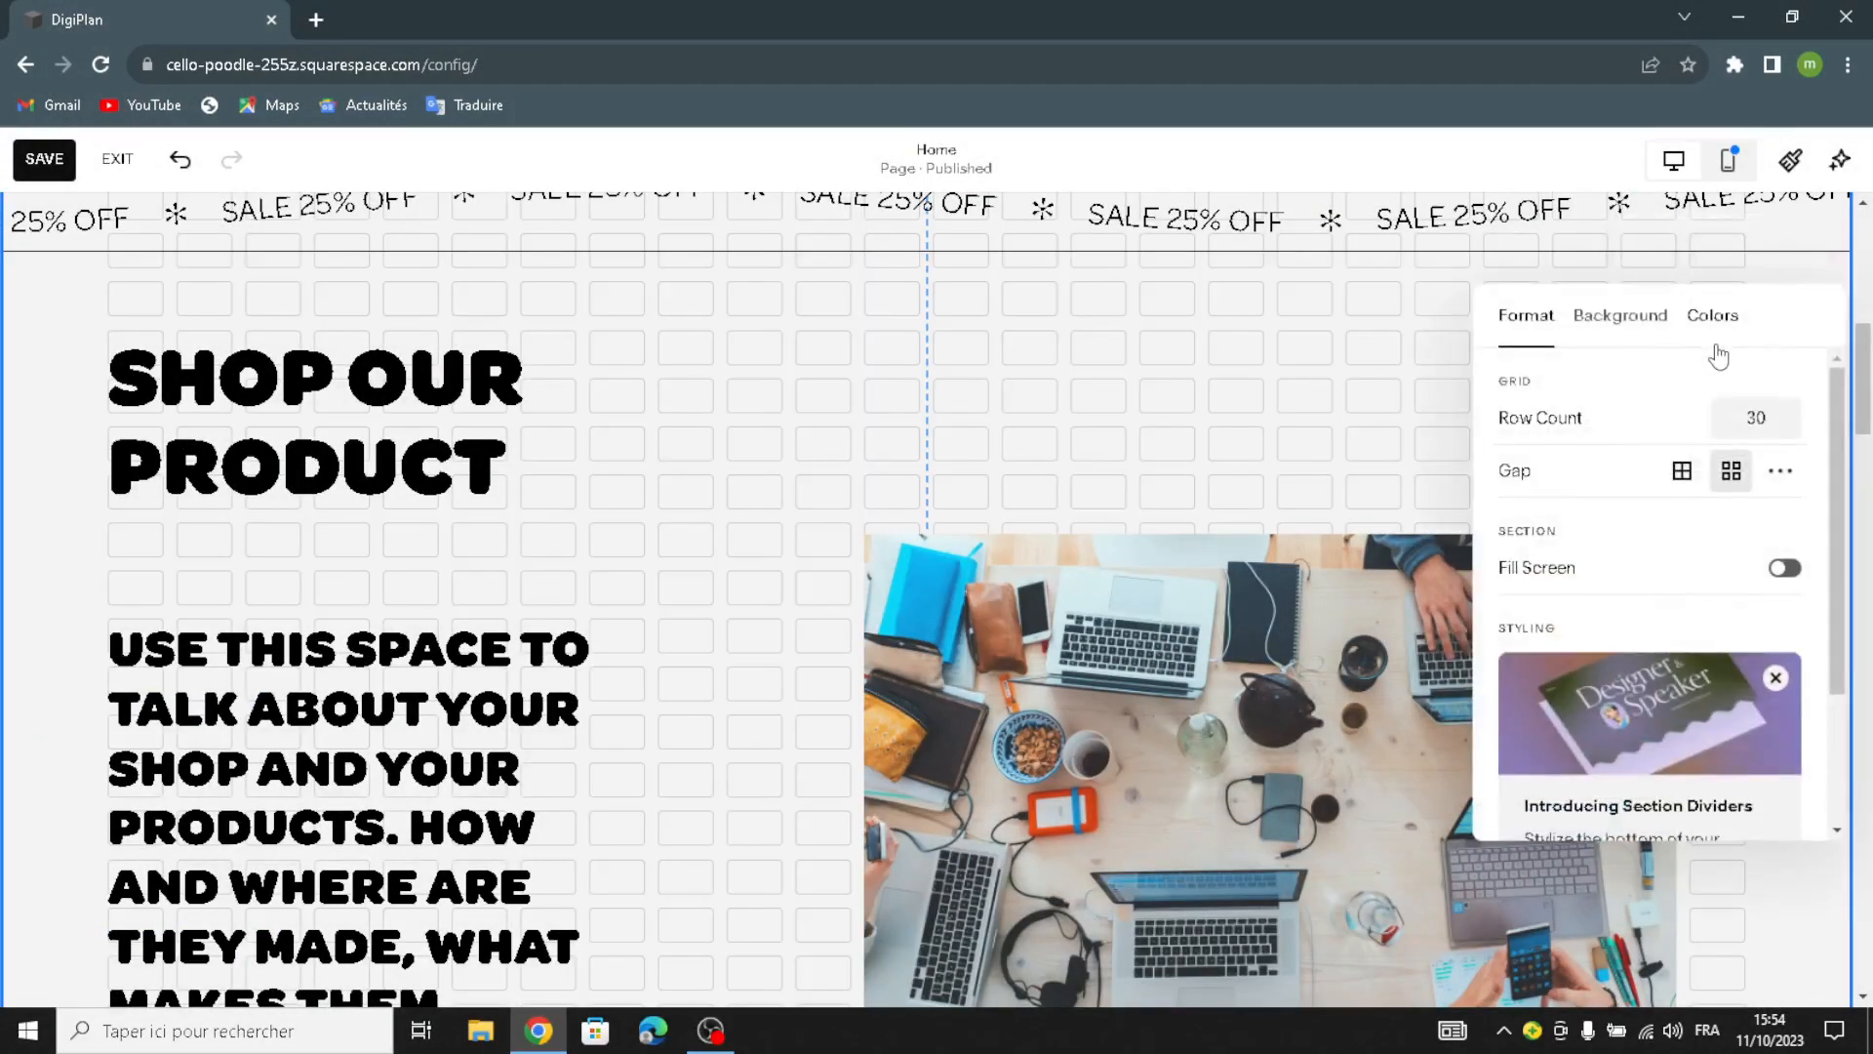
click(1624, 317)
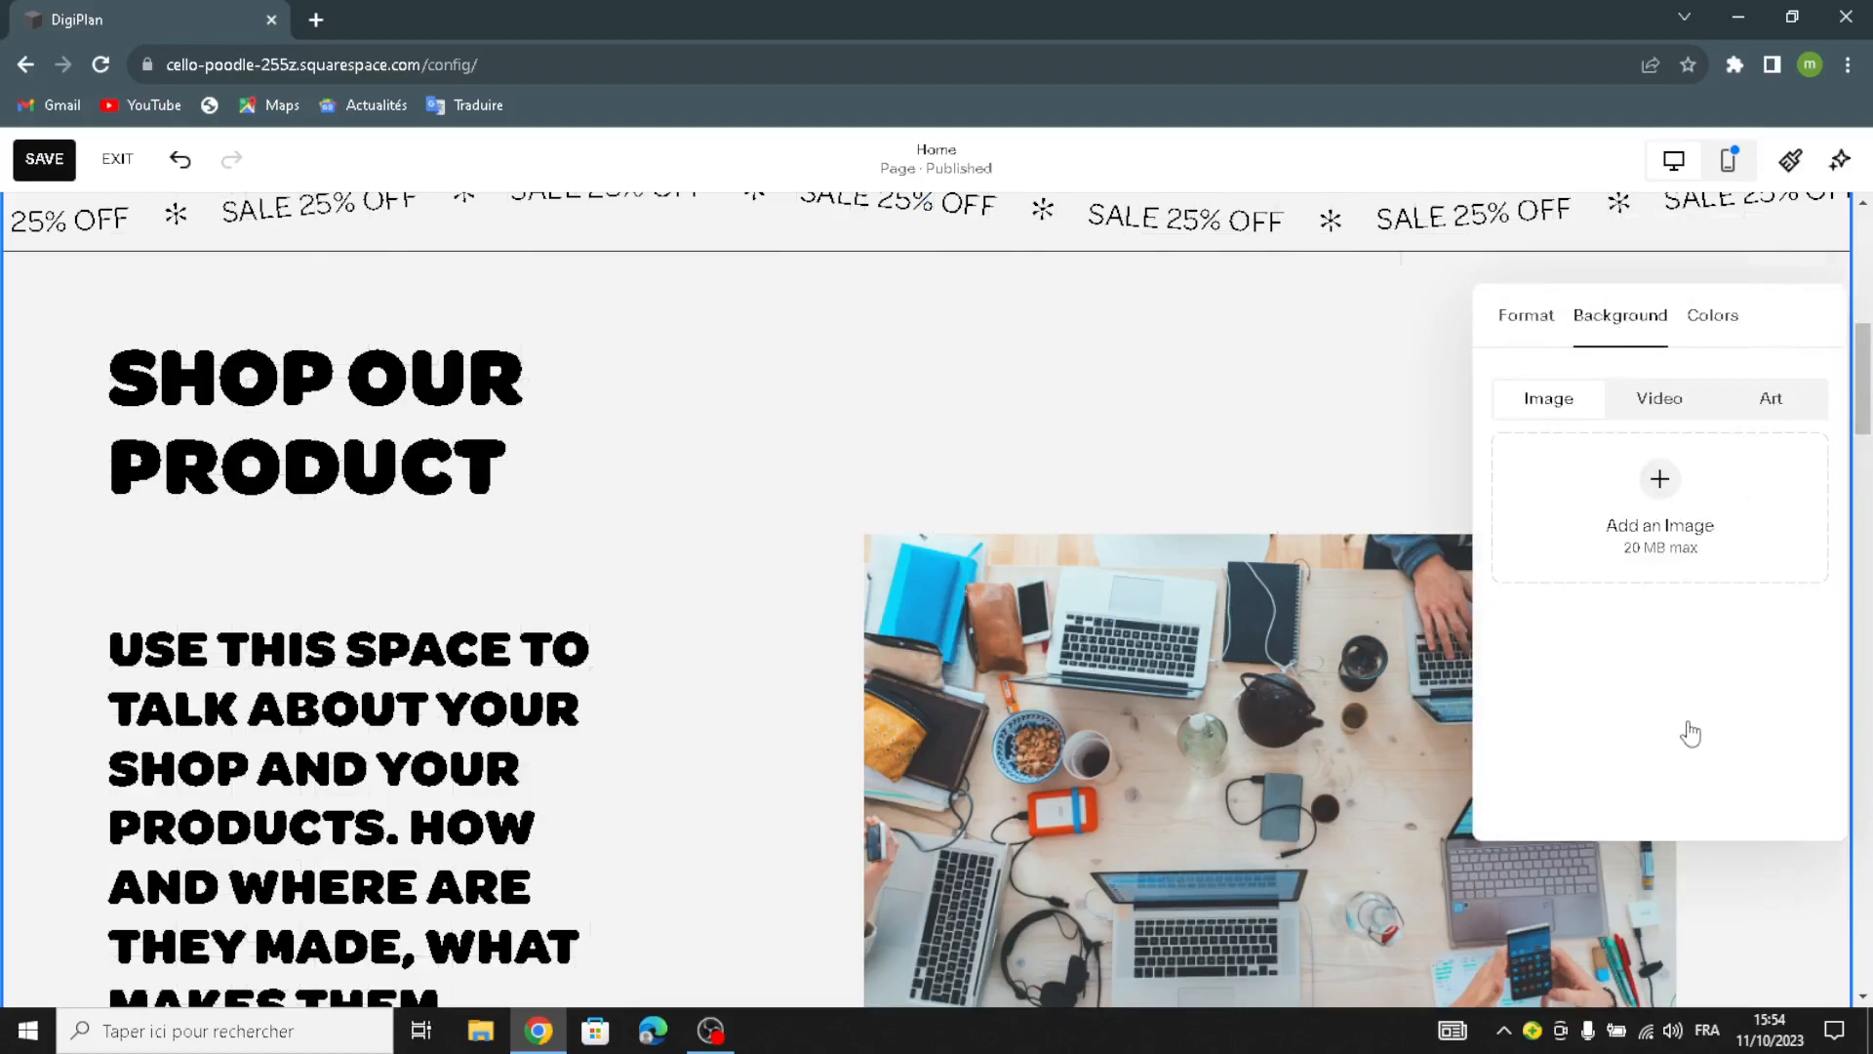
click(1771, 398)
scroll(1736, 722, down, 5)
click(1727, 614)
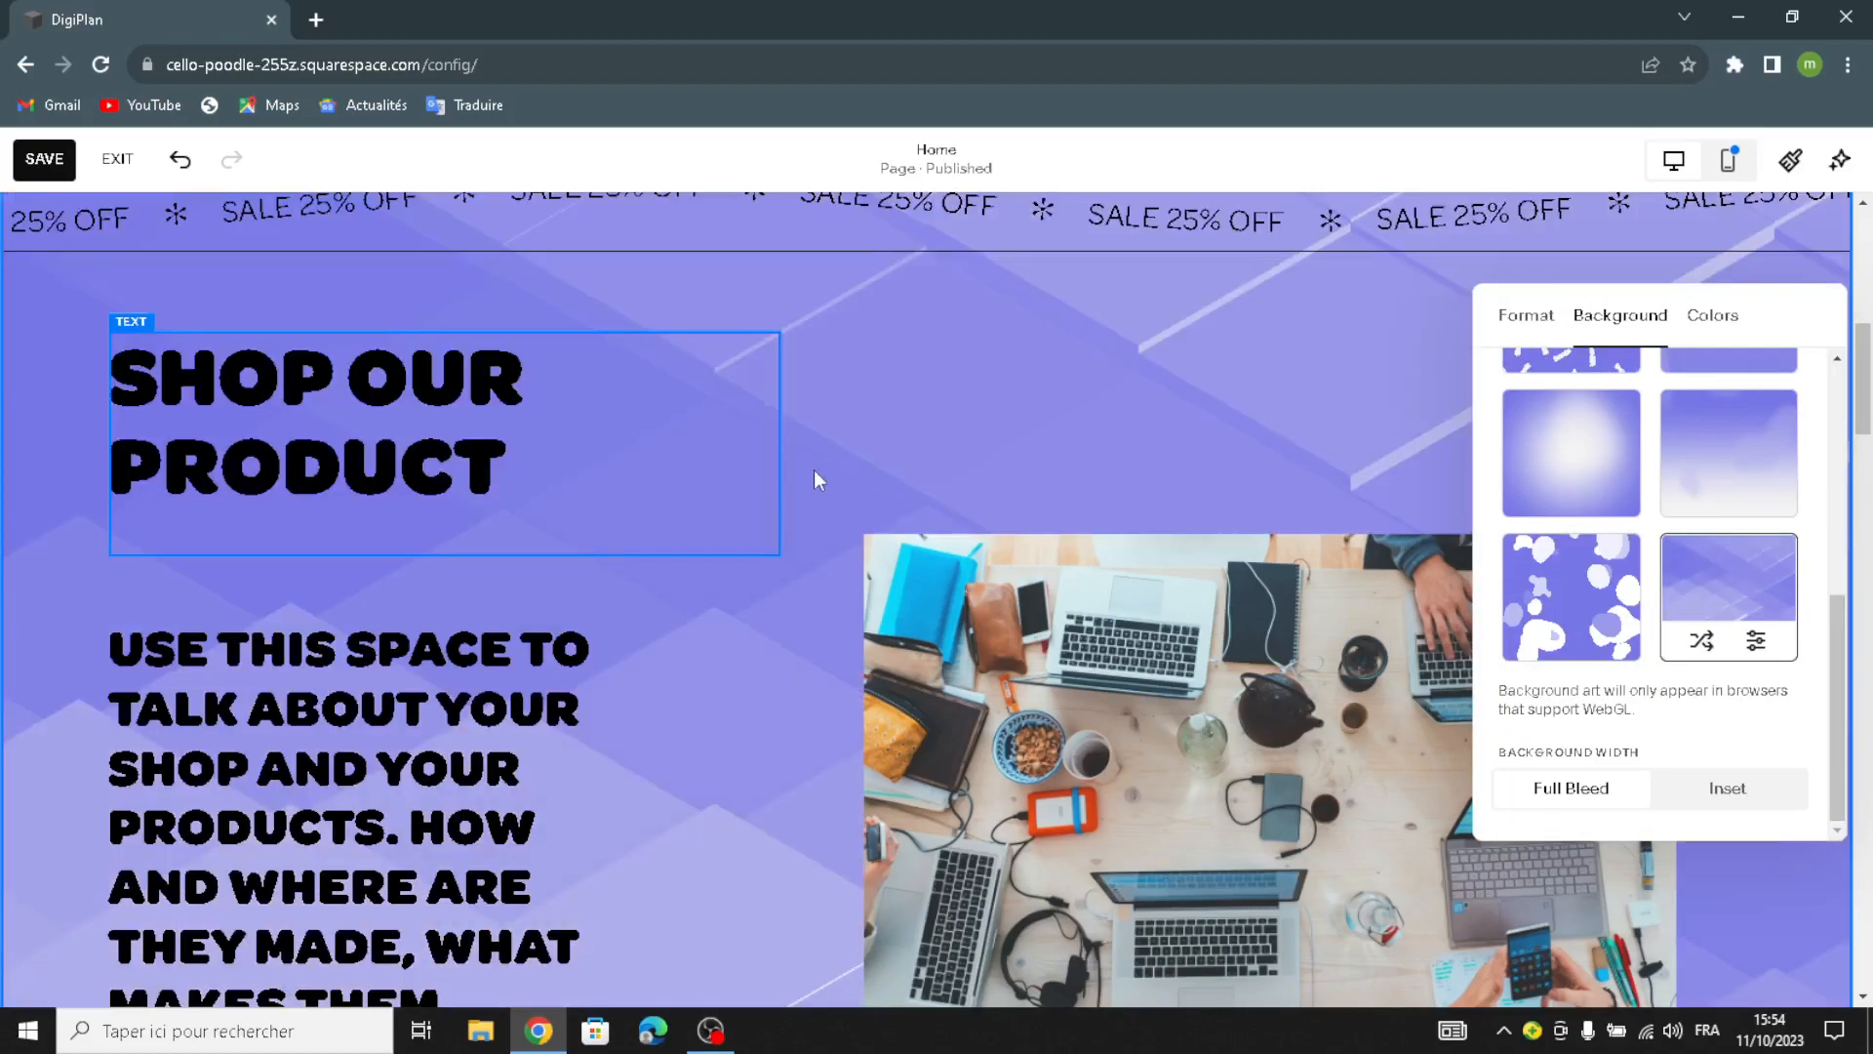
click(749, 506)
- Apply the same overlapping purple planes background art to the Services section
scroll(736, 582, down, 10)
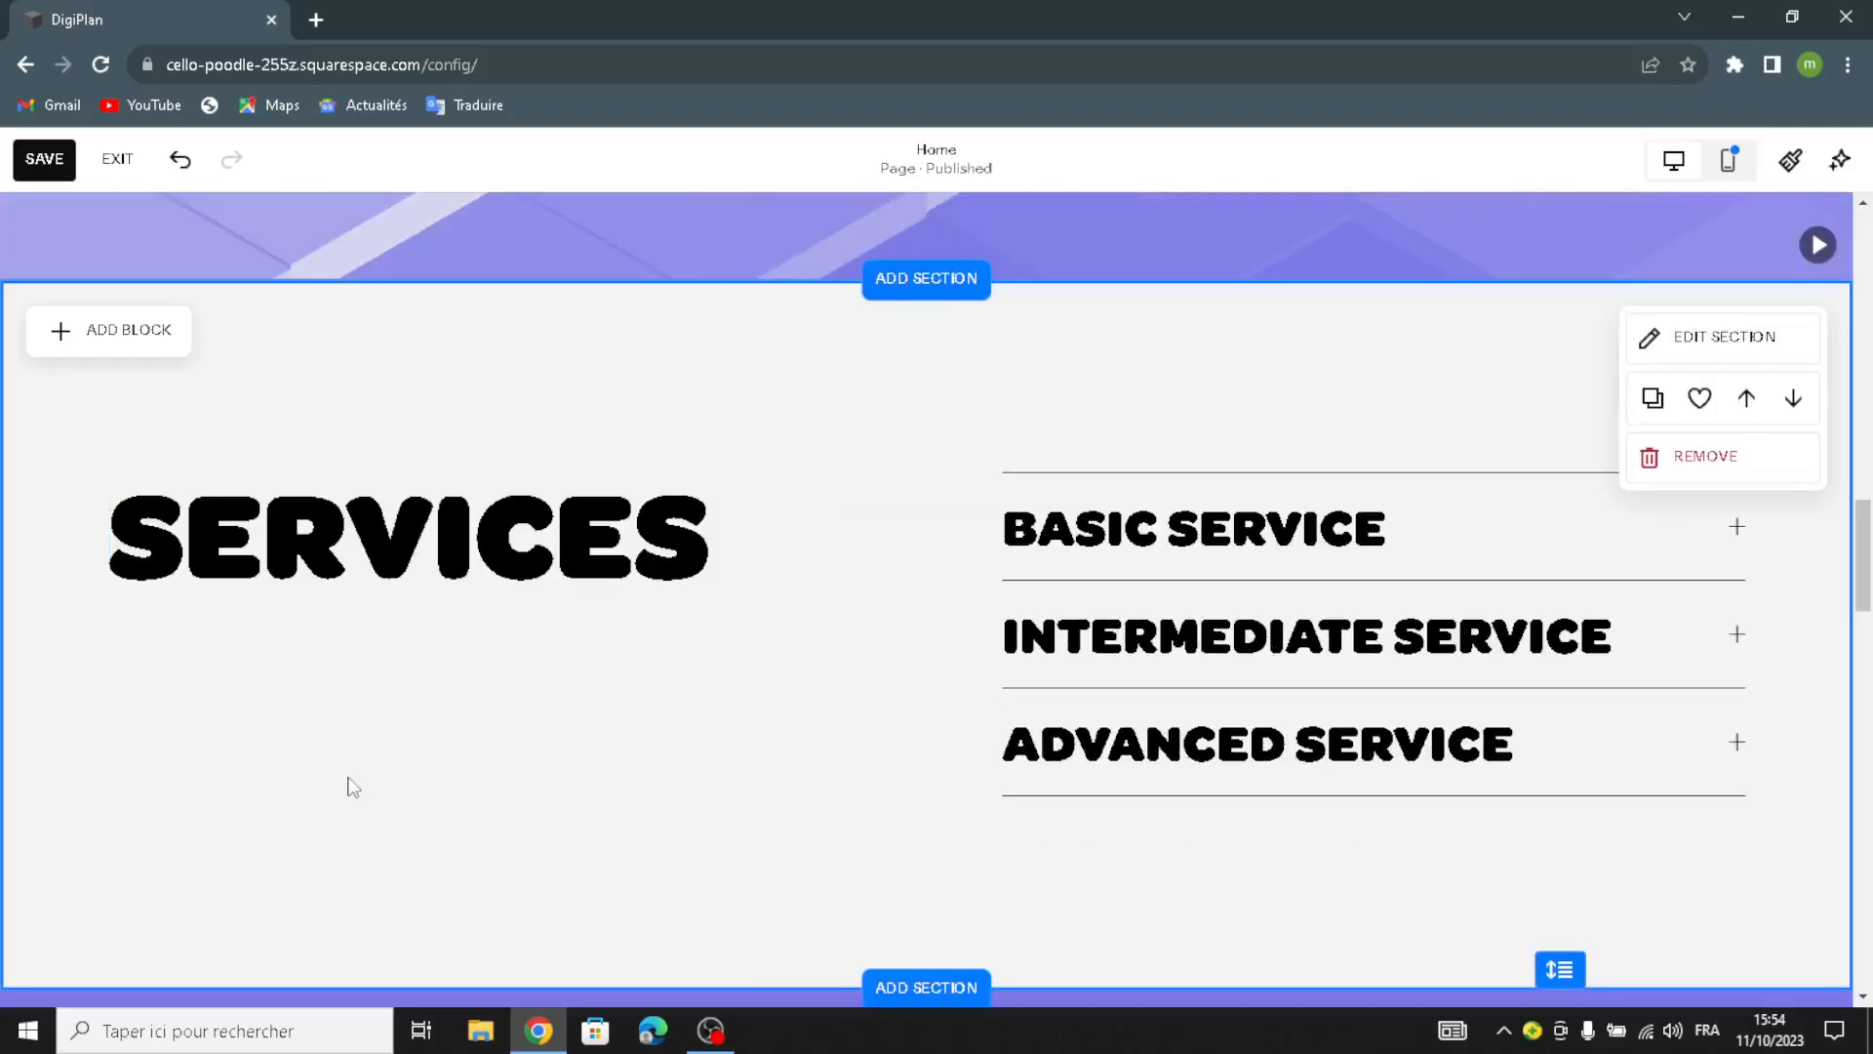
click(1795, 348)
click(1634, 438)
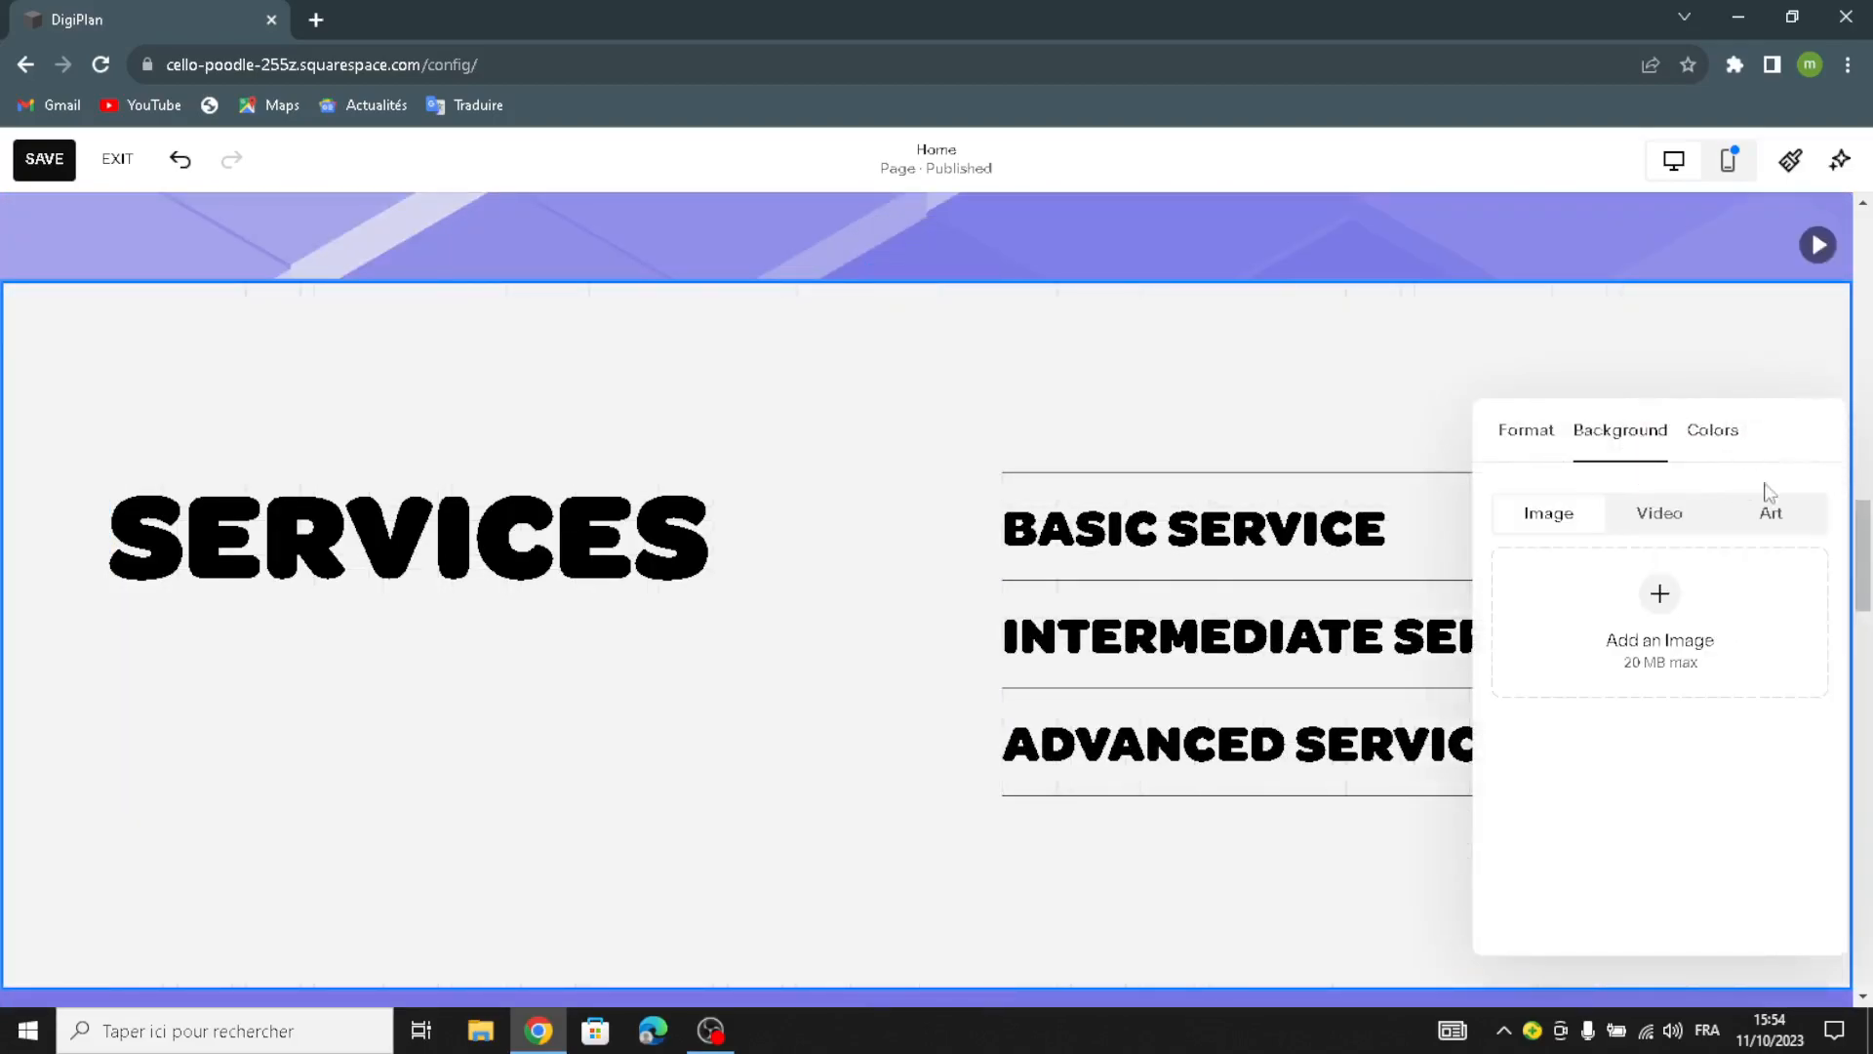
click(1764, 520)
scroll(1674, 741, down, 4)
click(1747, 743)
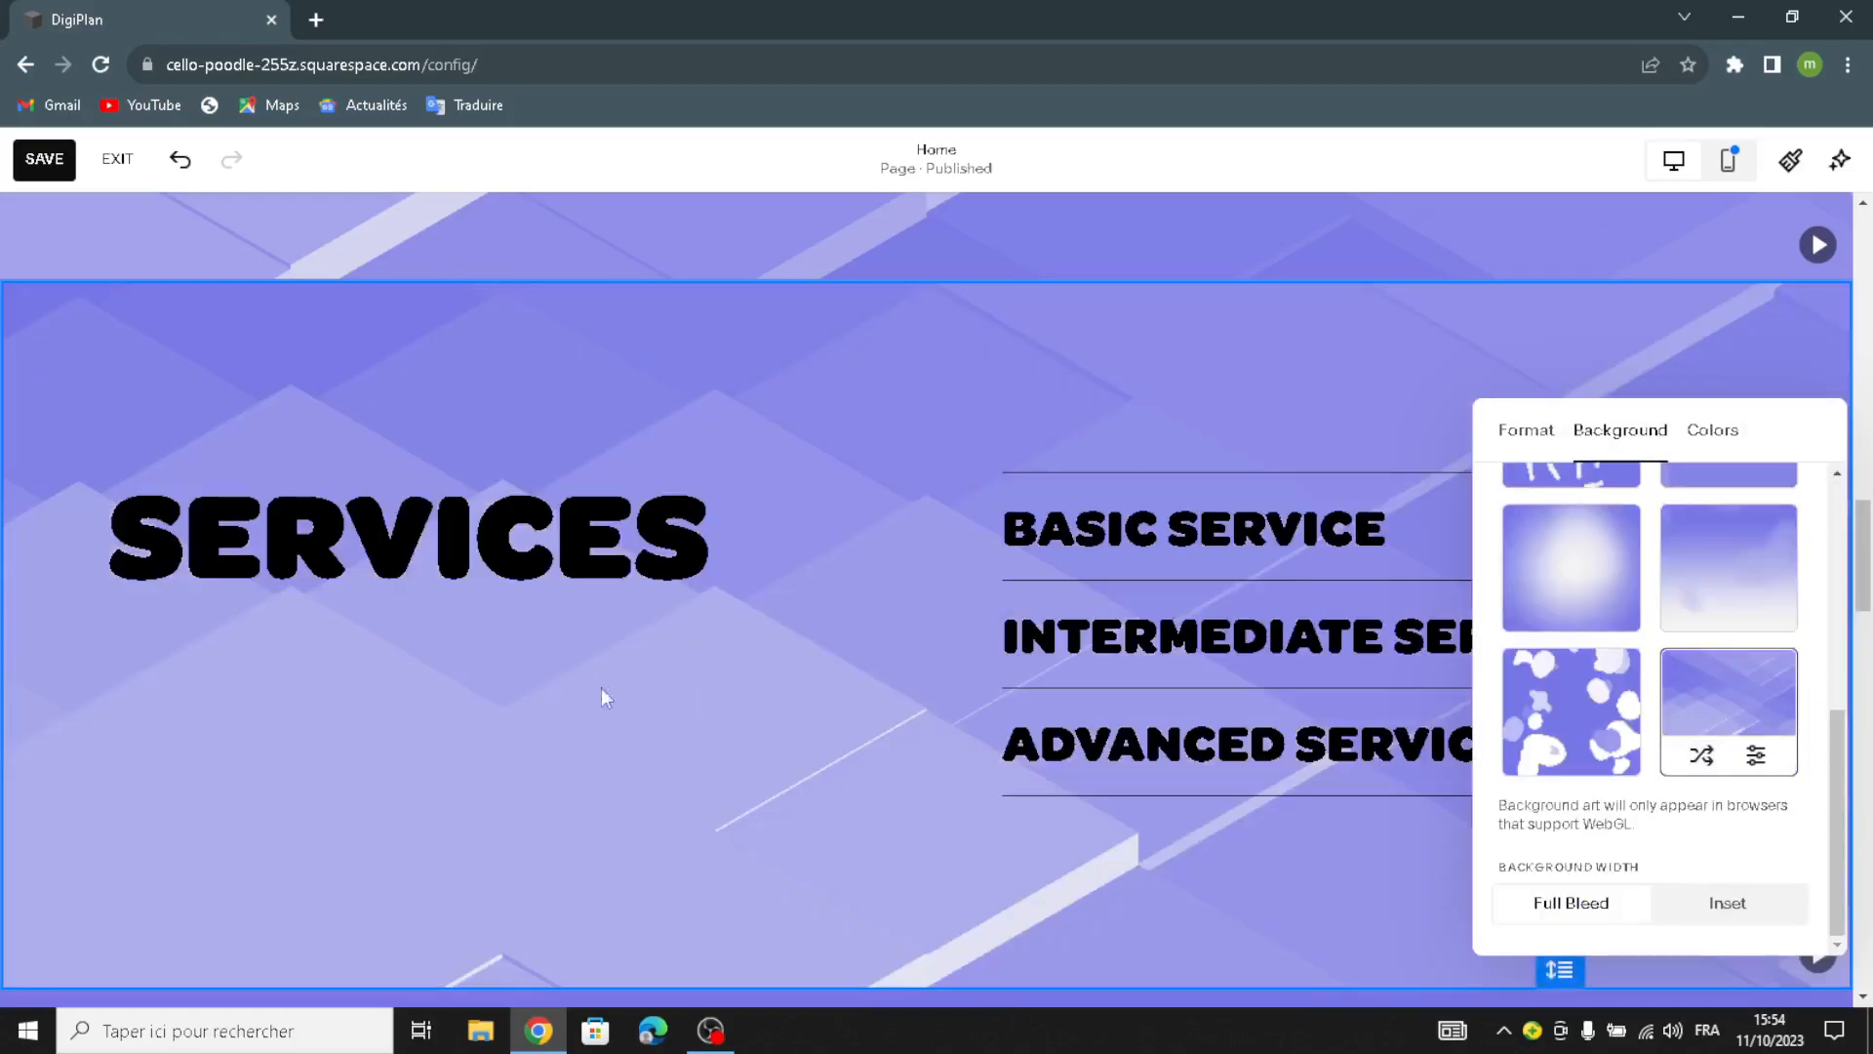
- Apply the overlapping purple planes background art to the Follow Us on Social section as well
scroll(630, 696, down, 6)
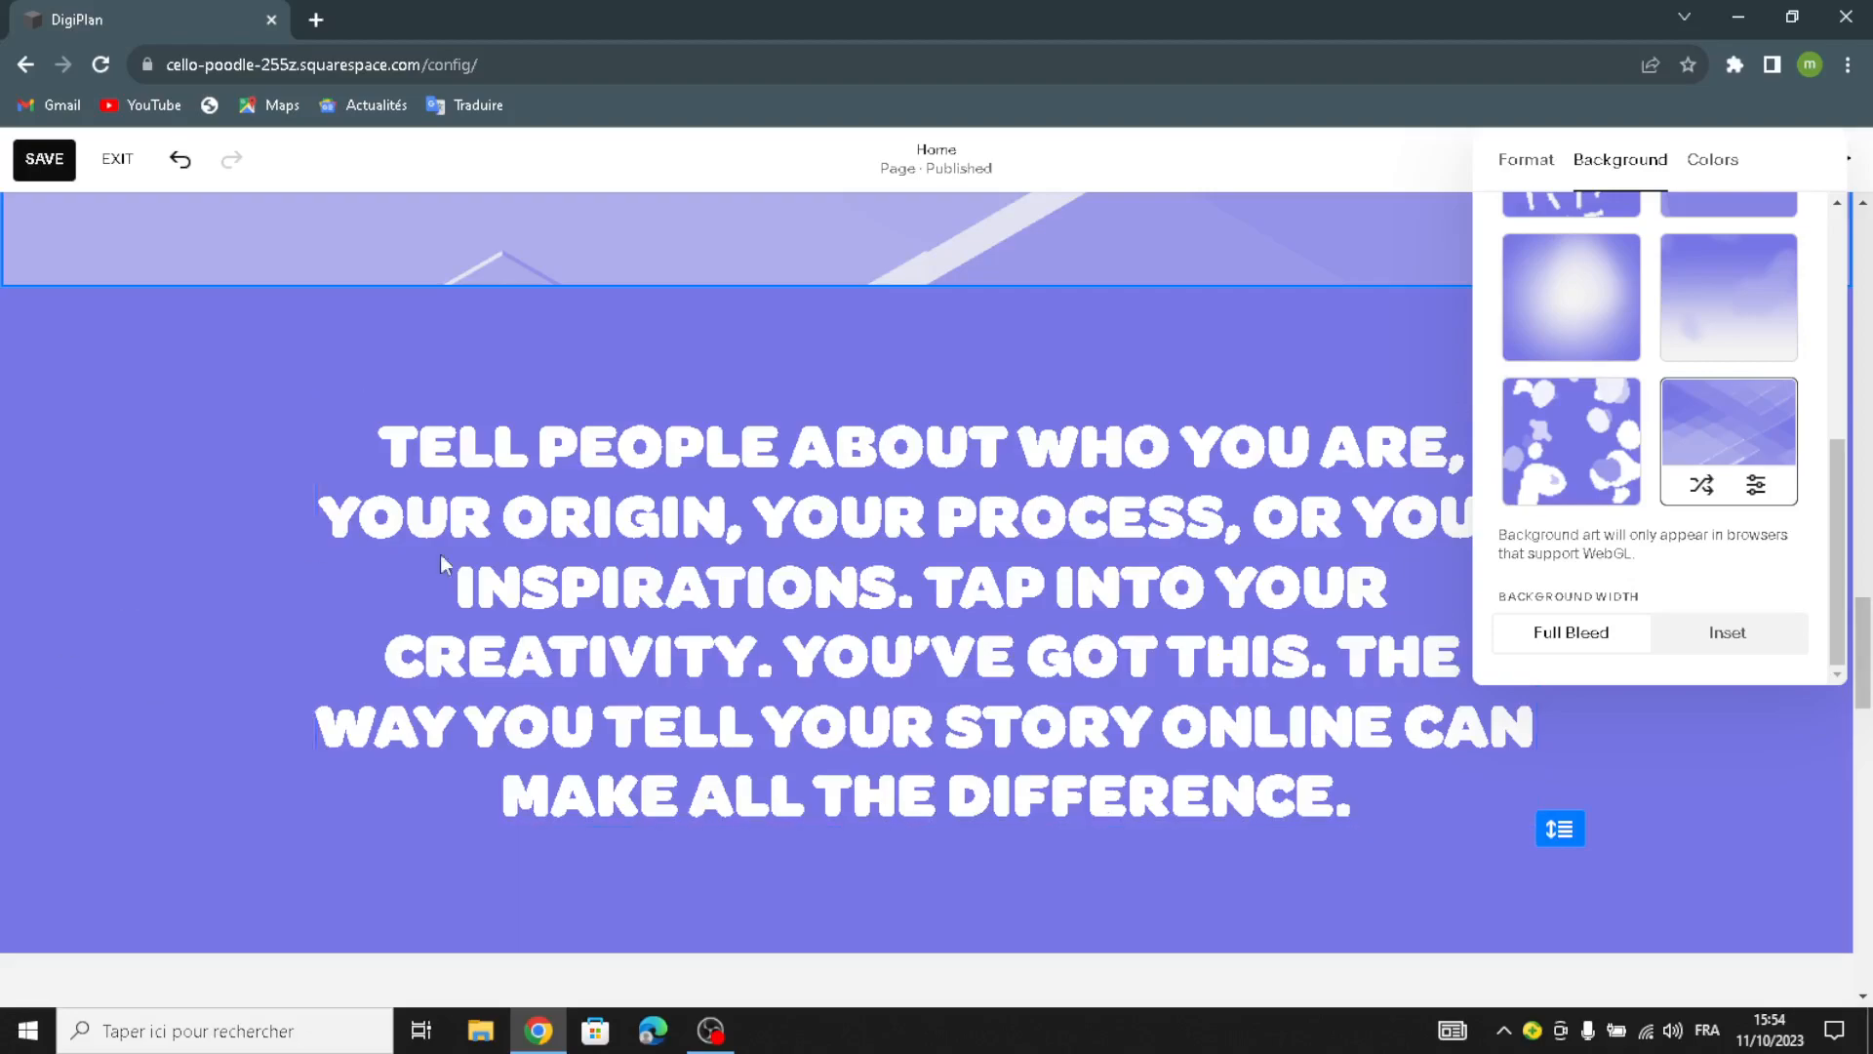
scroll(293, 488, down, 1)
click(208, 350)
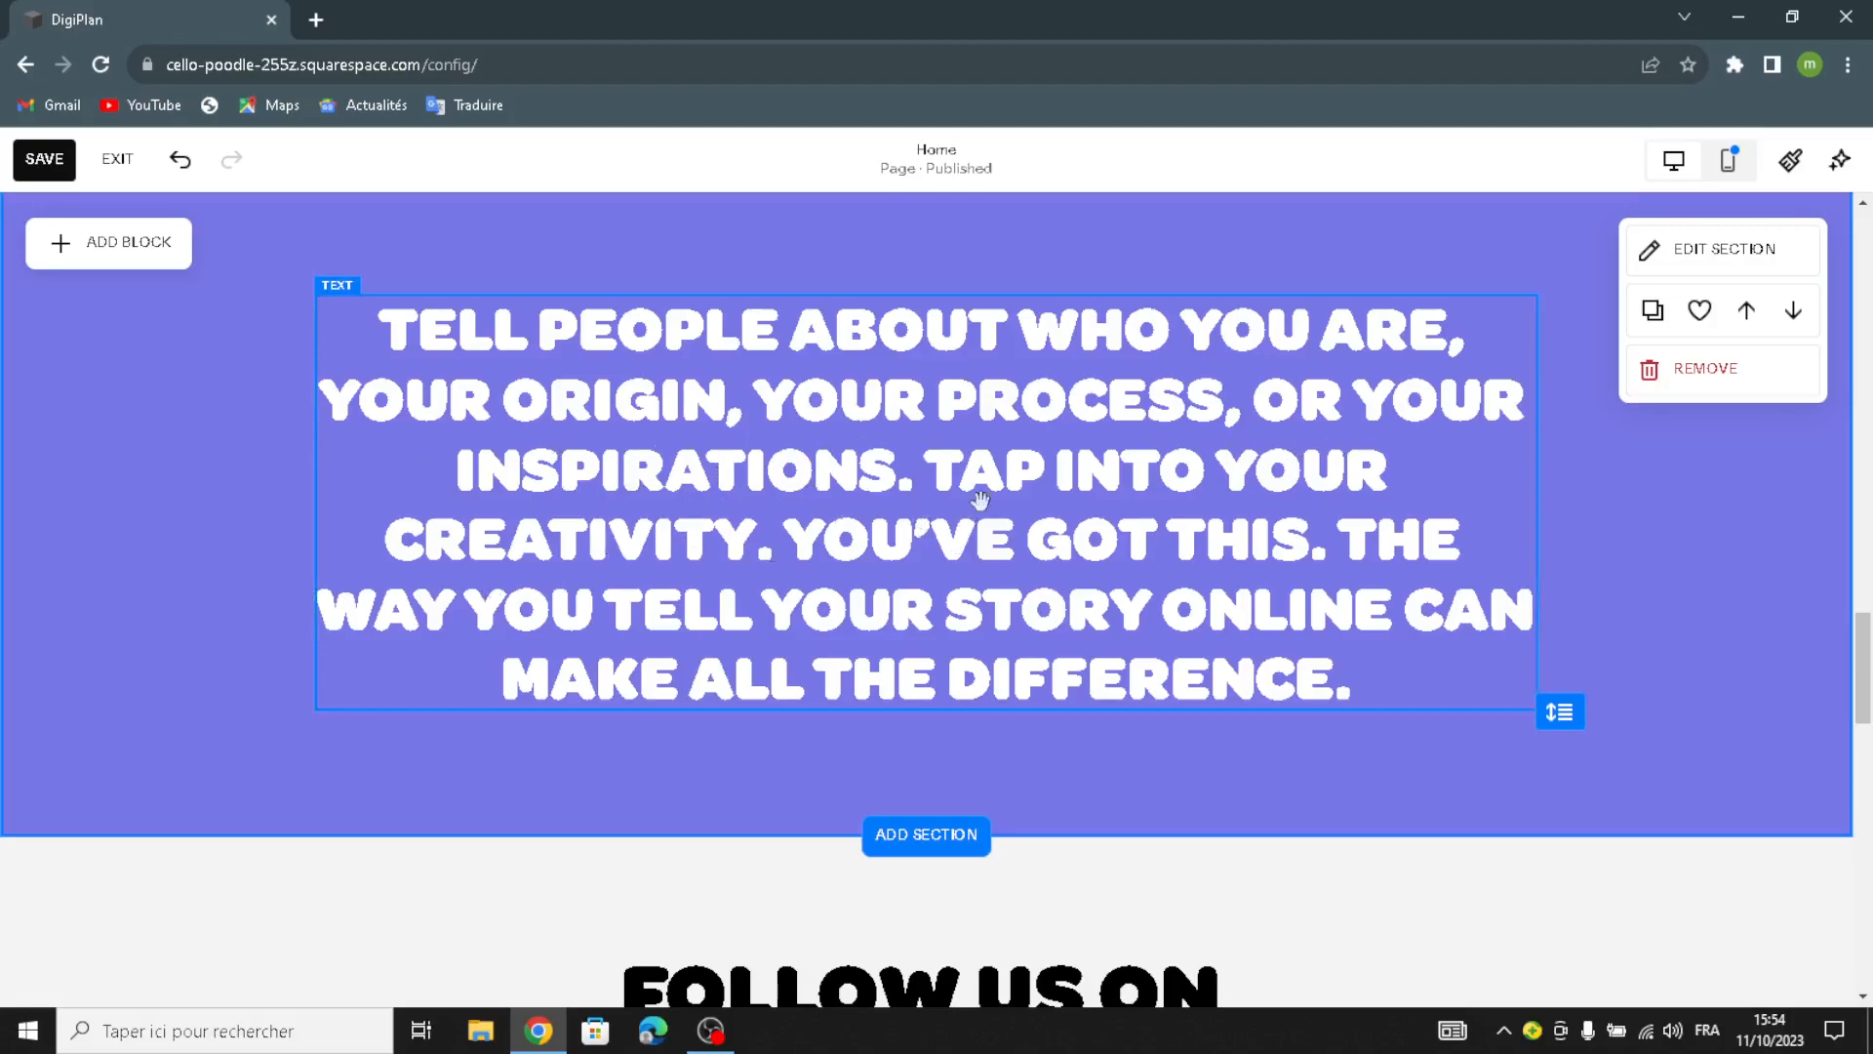
scroll(58, 585, down, 4)
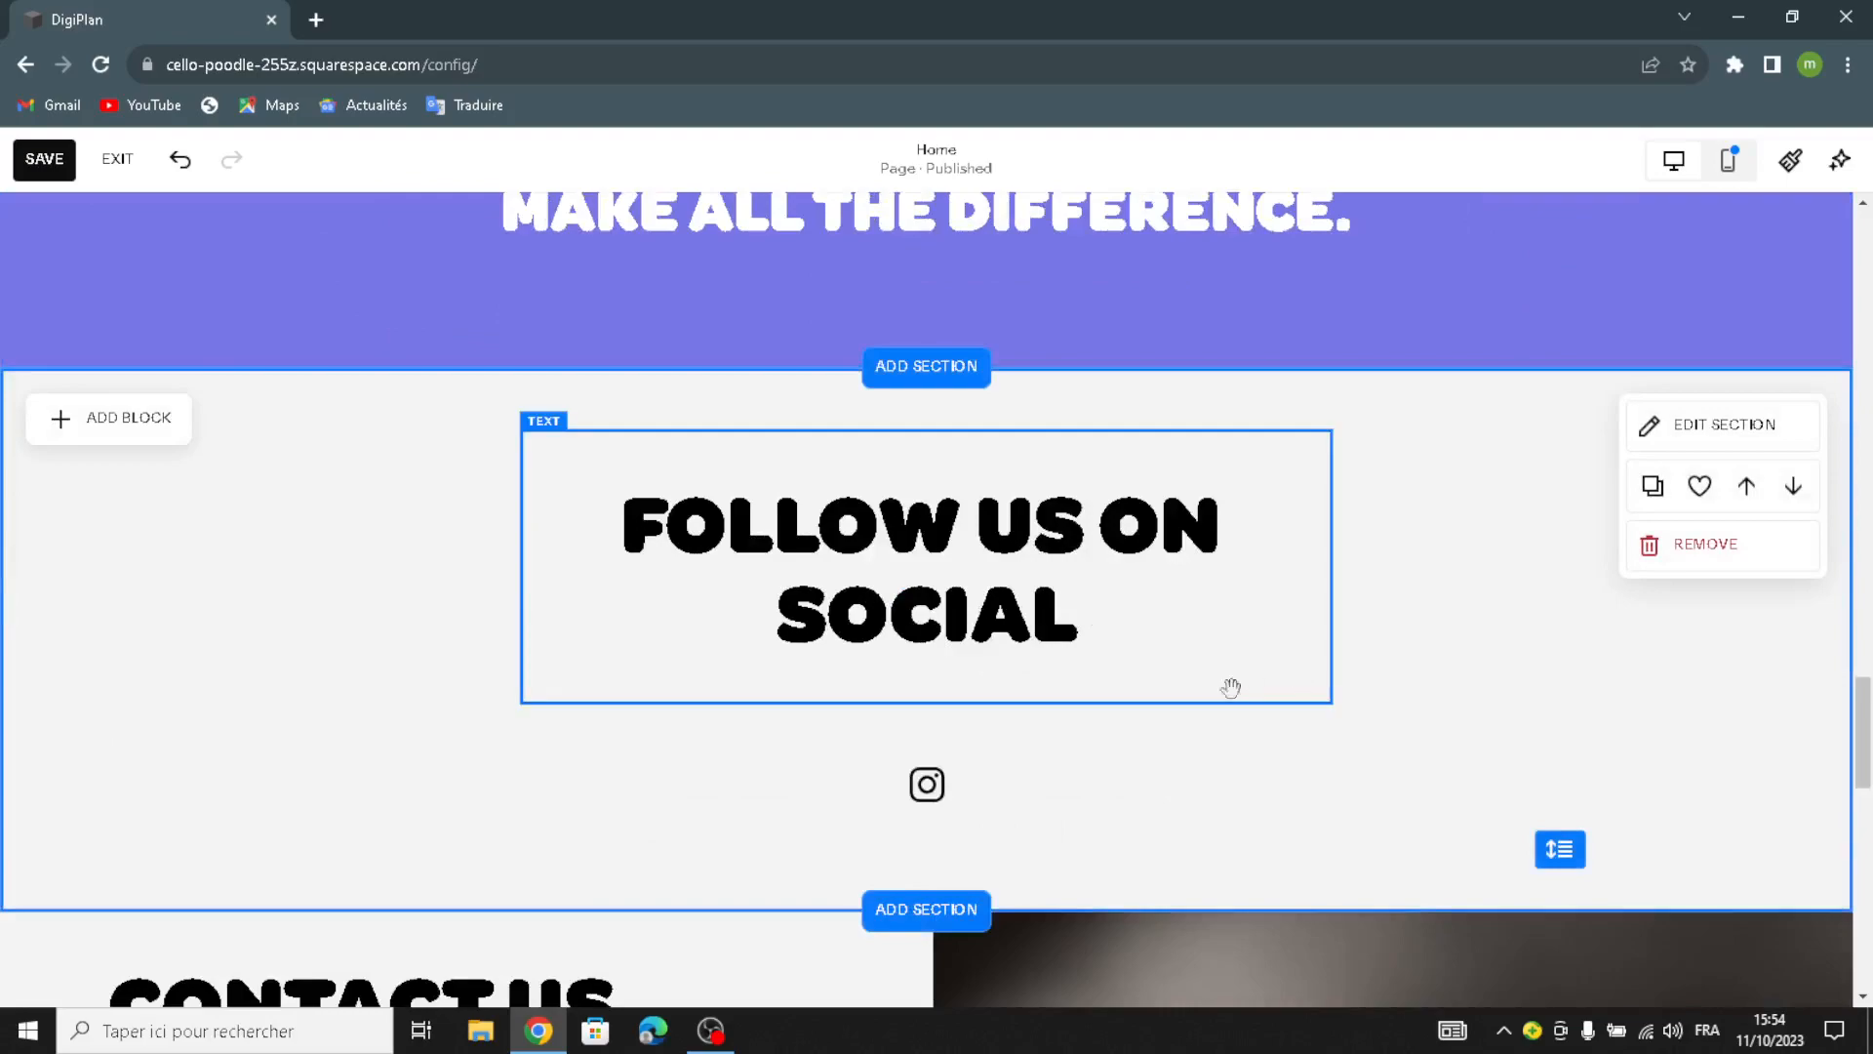
click(1666, 429)
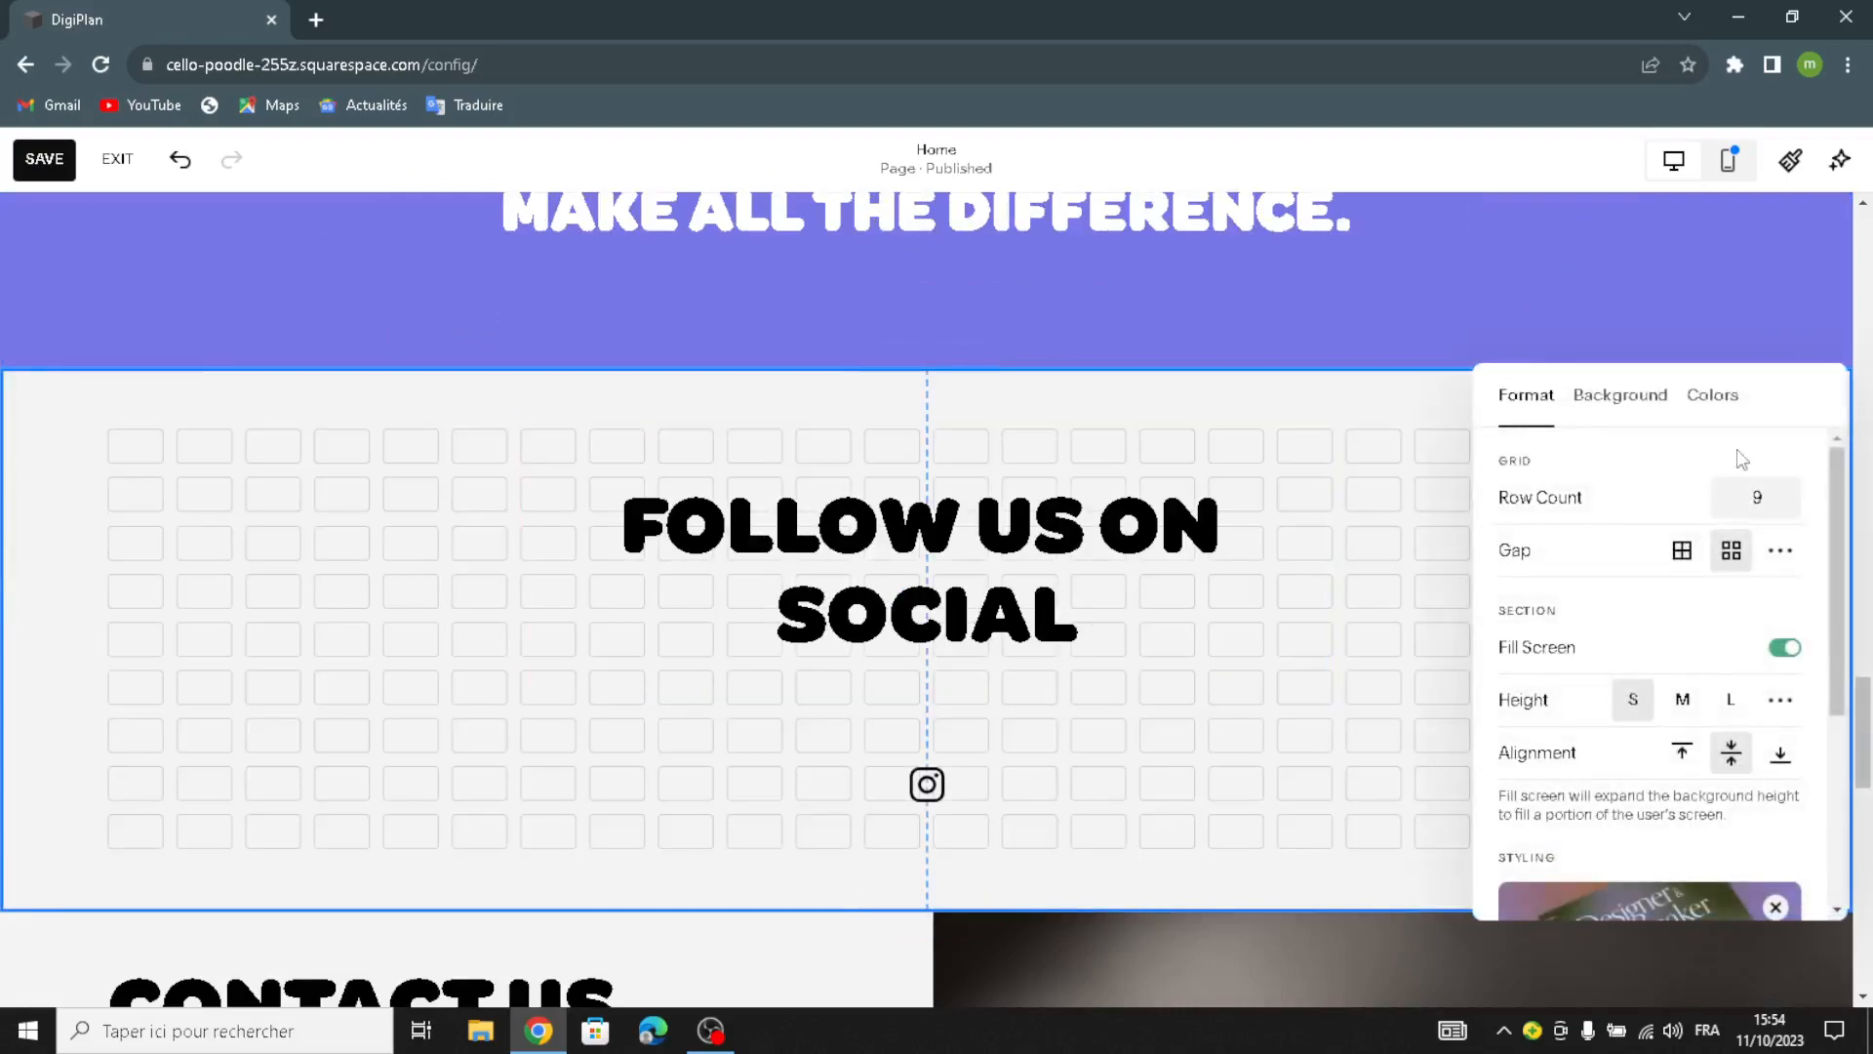
click(1631, 413)
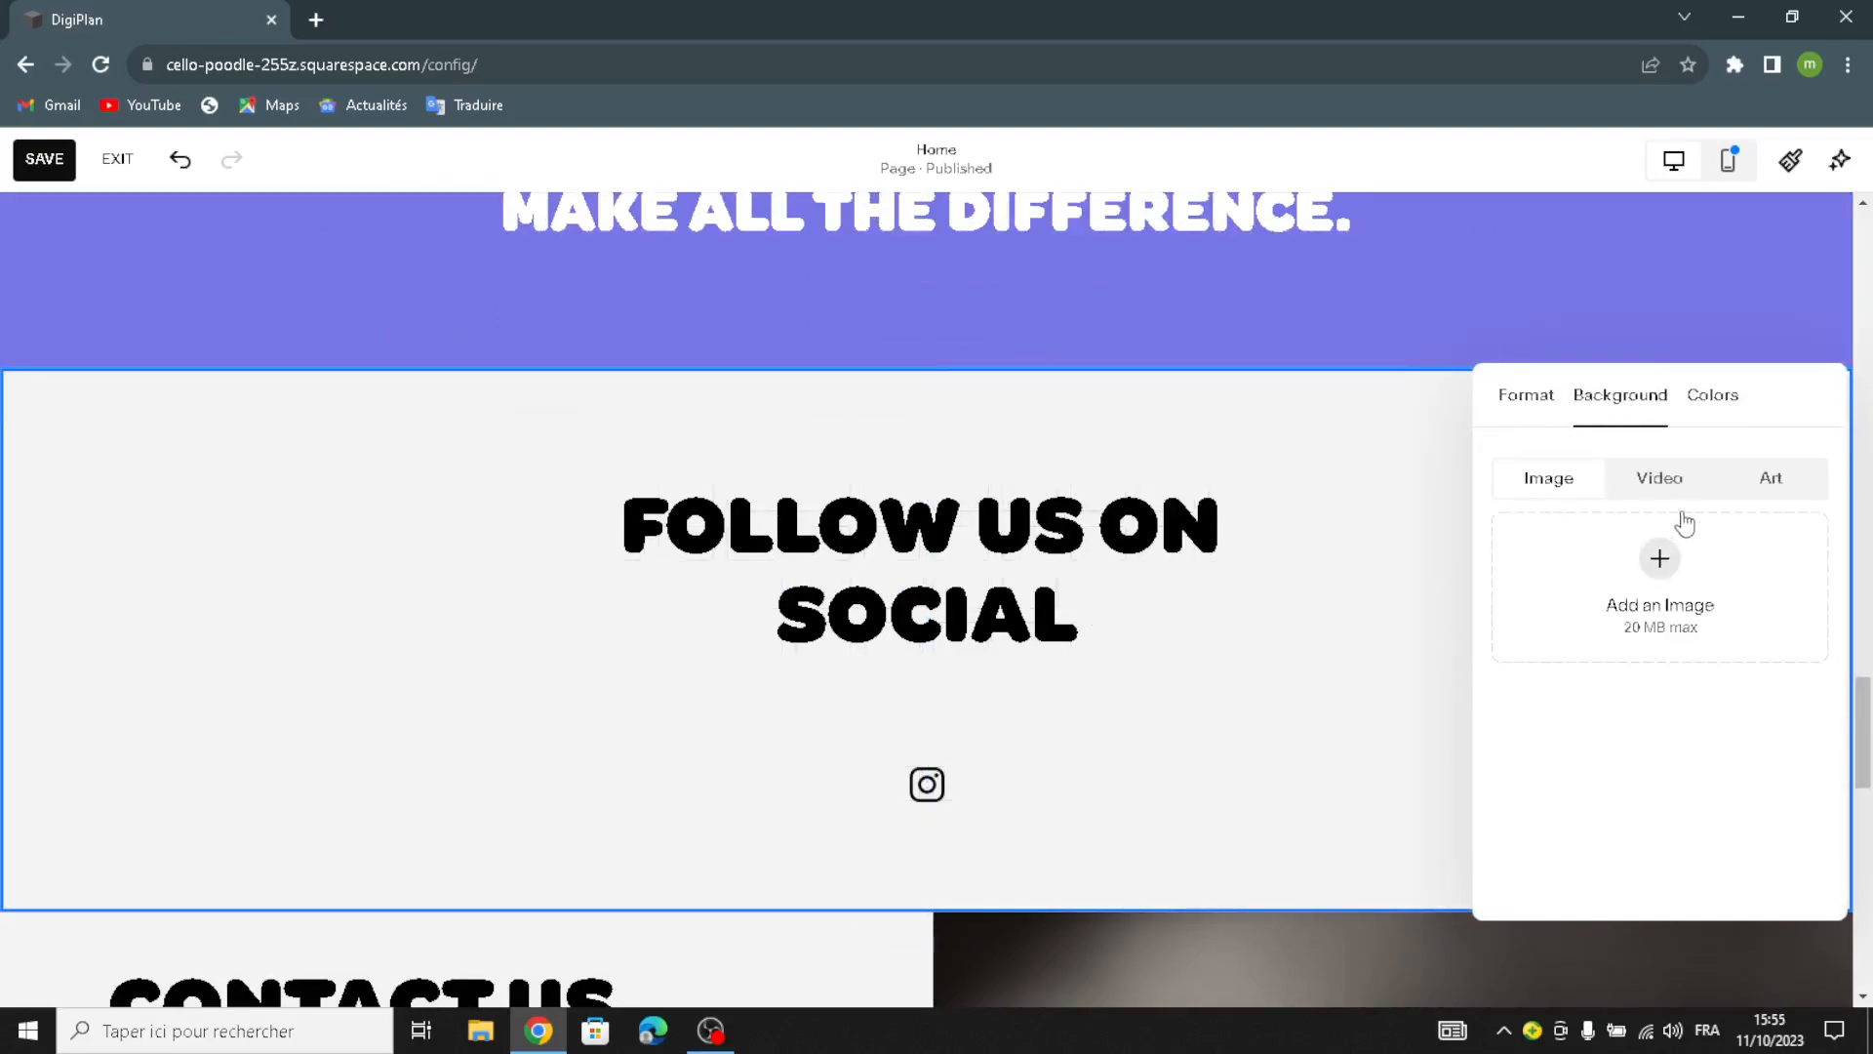
scroll(1717, 828, down, 5)
click(1722, 821)
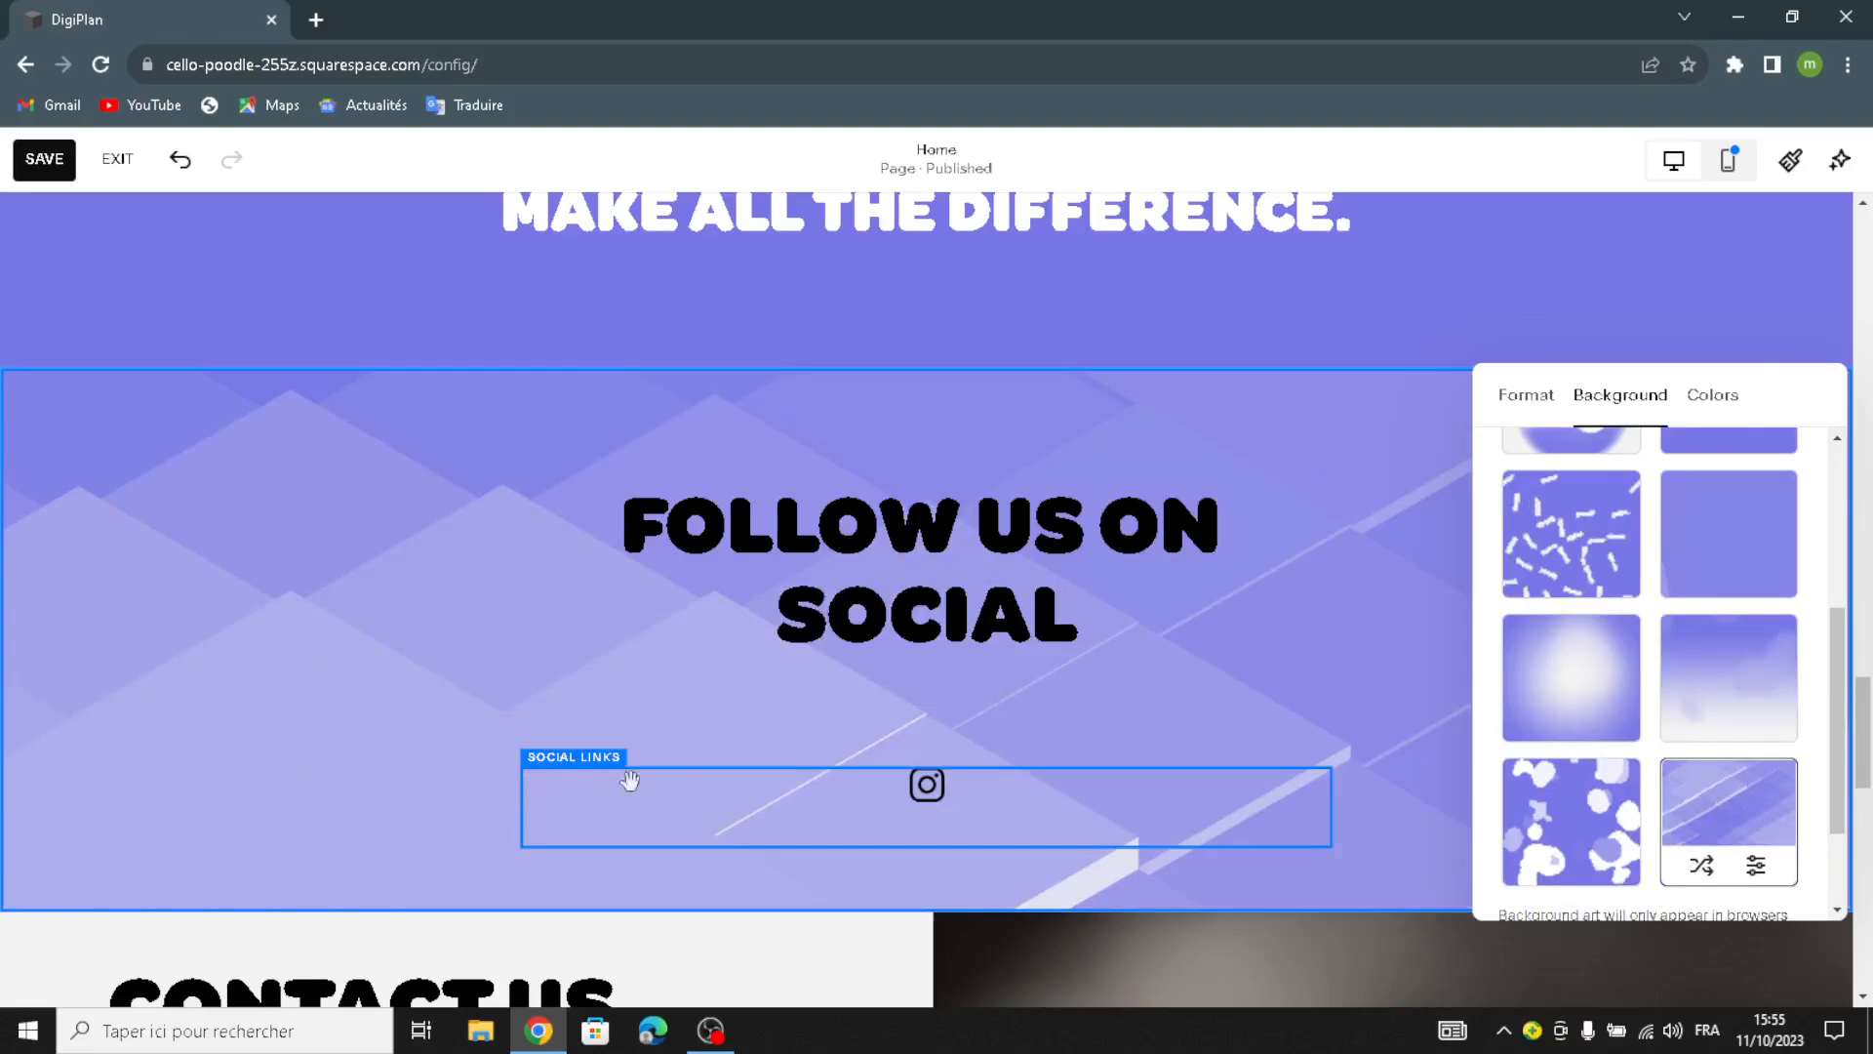
- Delete the green vase image from the Contact Us section
scroll(772, 751, down, 7)
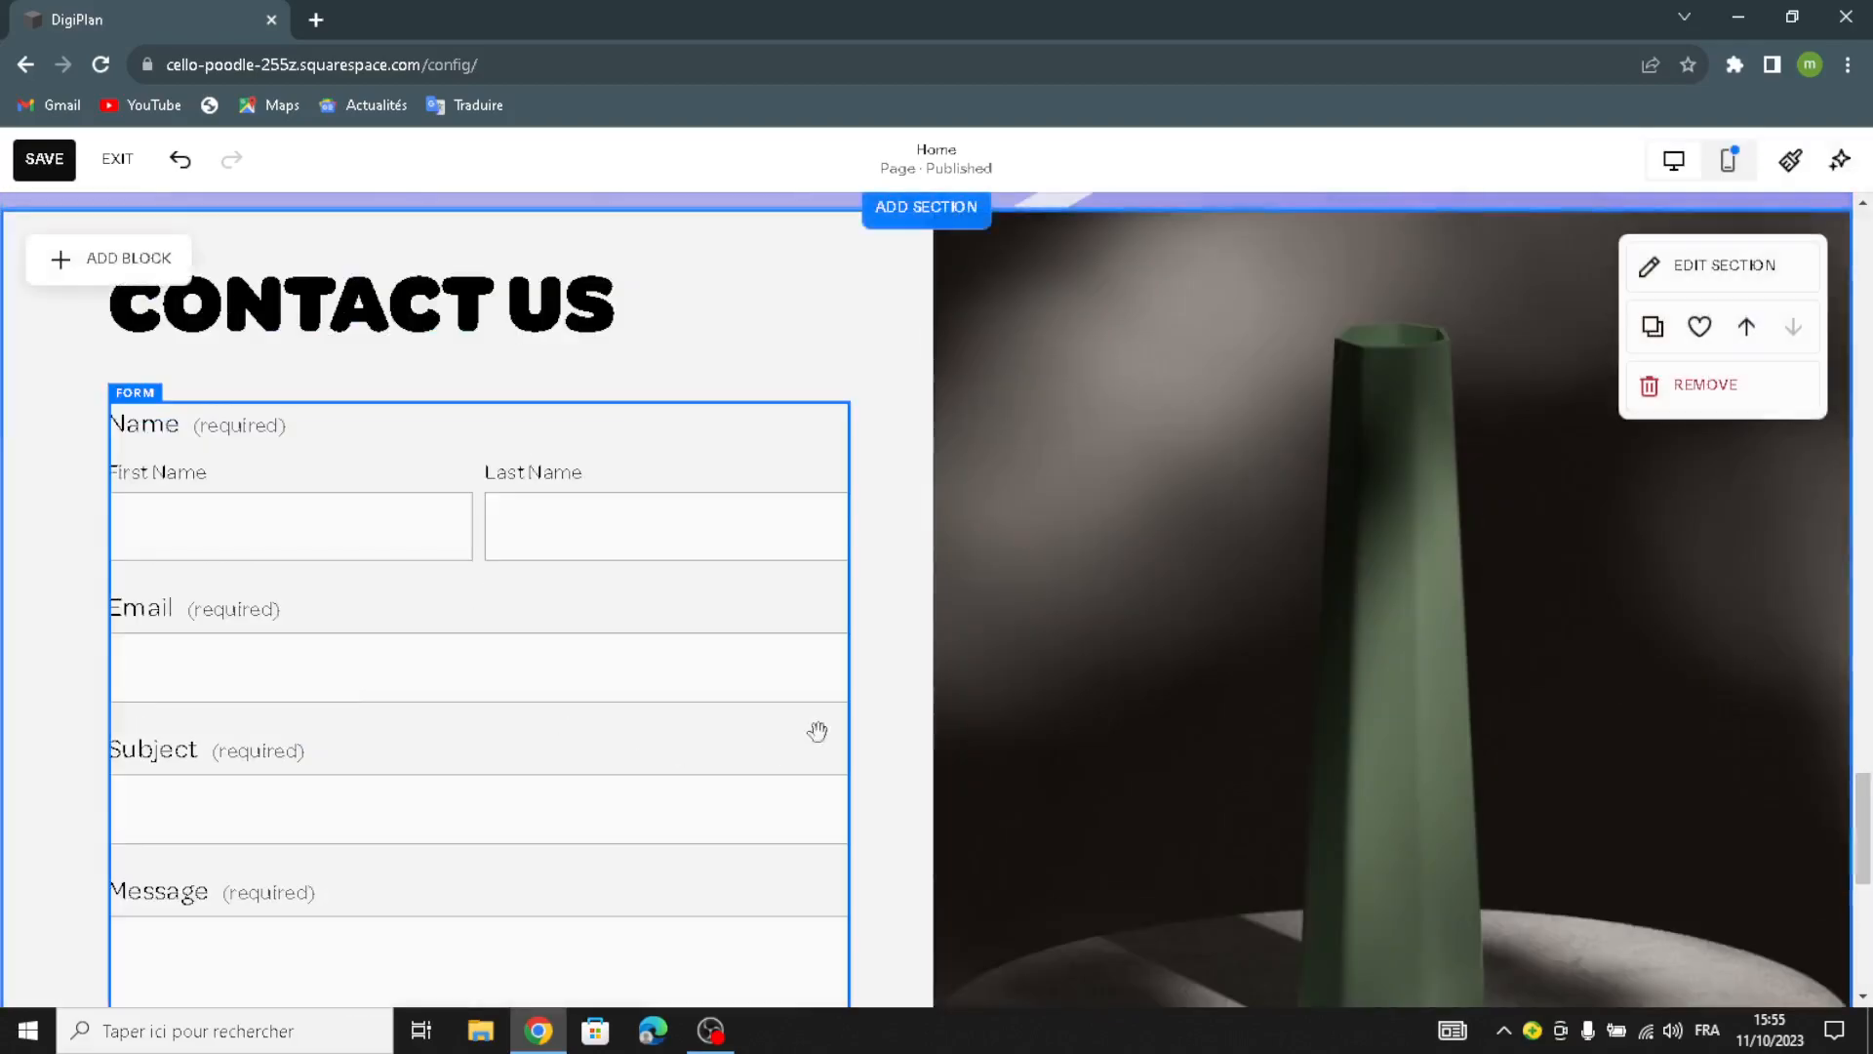
click(1070, 627)
click(1061, 244)
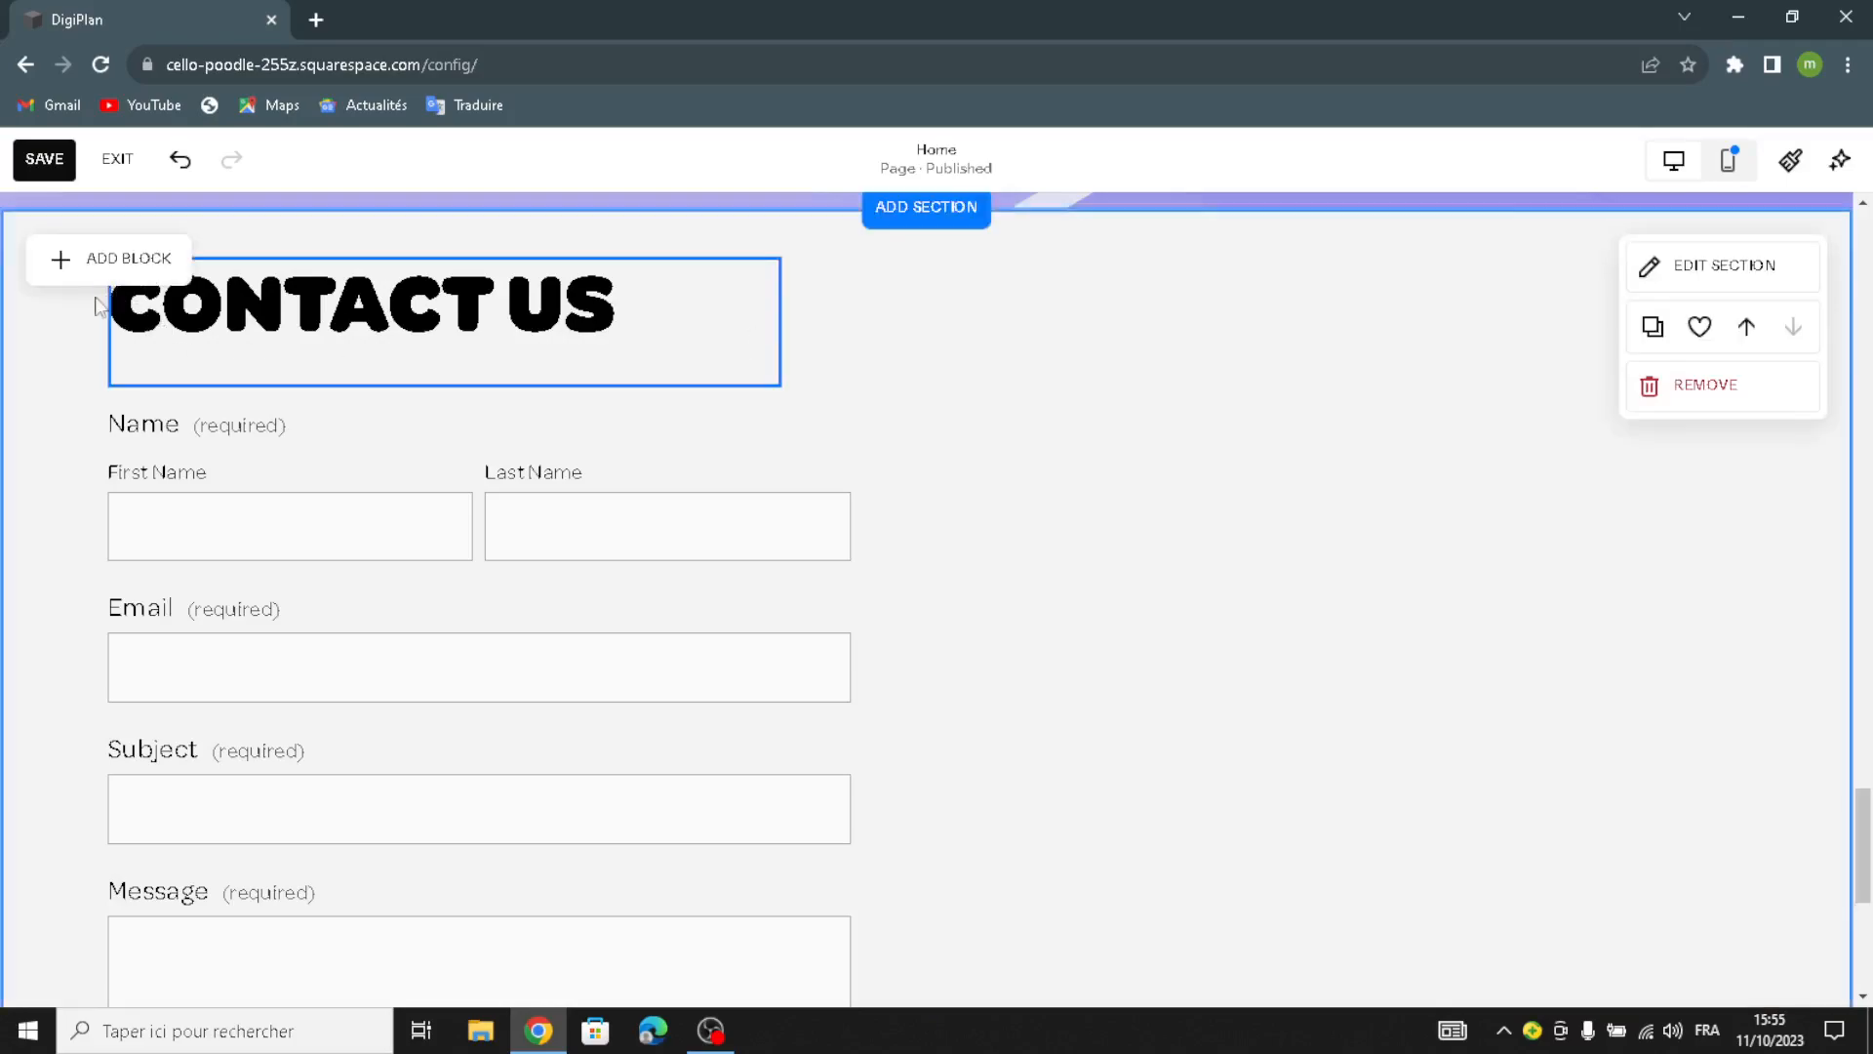
- Add a map block to the Contact Us section and enlarge it to fill the empty space beside the contact form
click(103, 259)
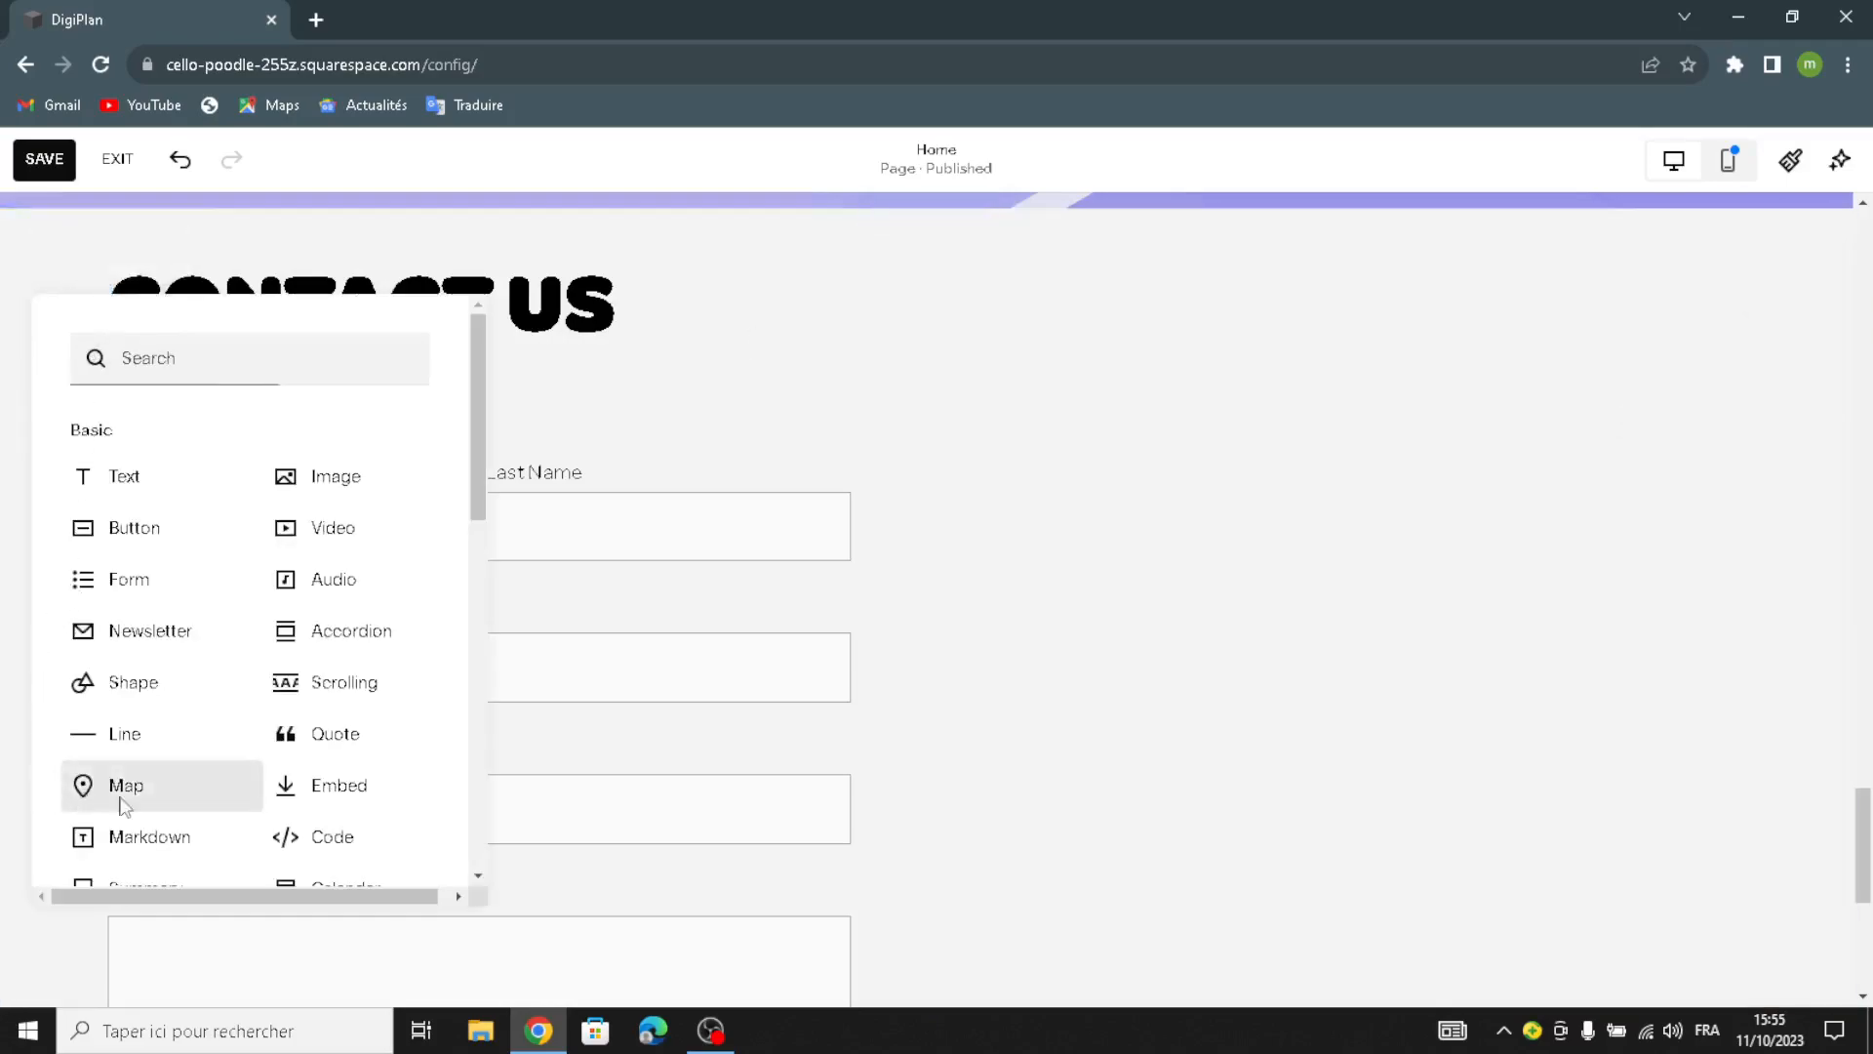
click(109, 791)
drag(1419, 458, 1337, 485)
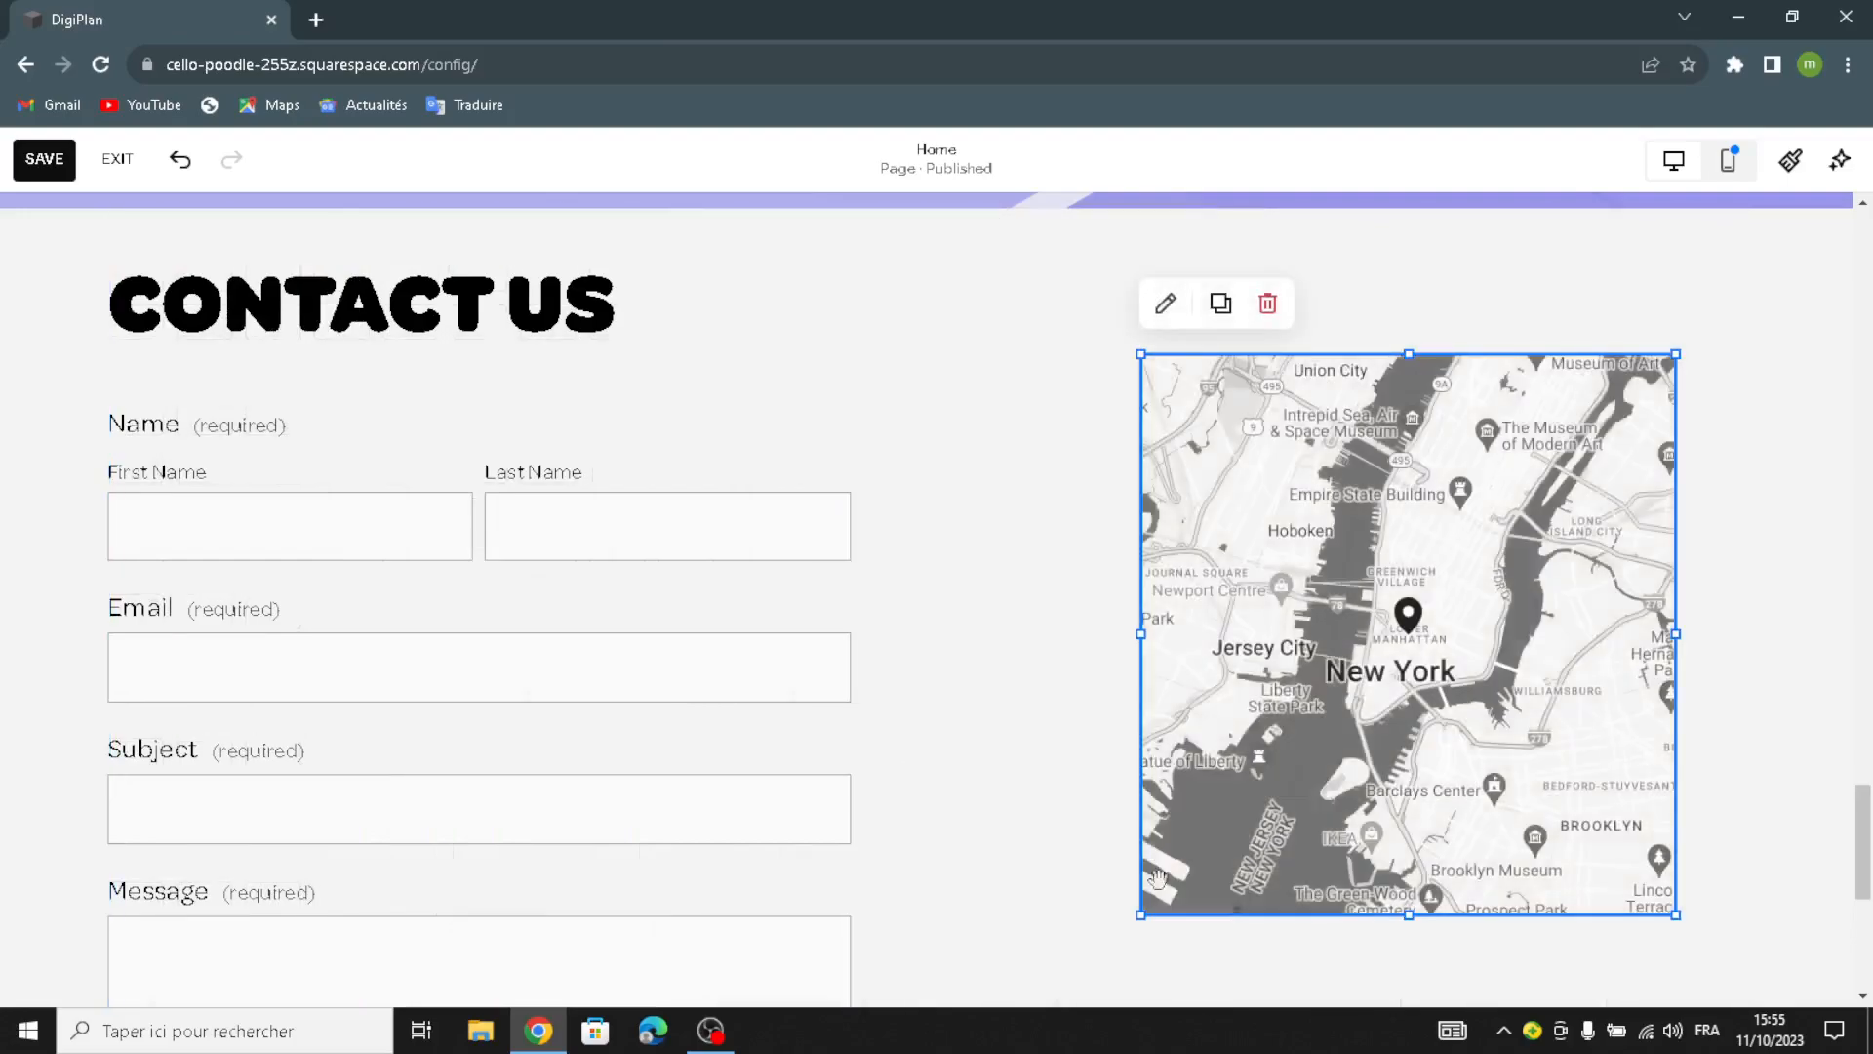
drag(1161, 863, 1014, 1045)
drag(966, 650, 965, 634)
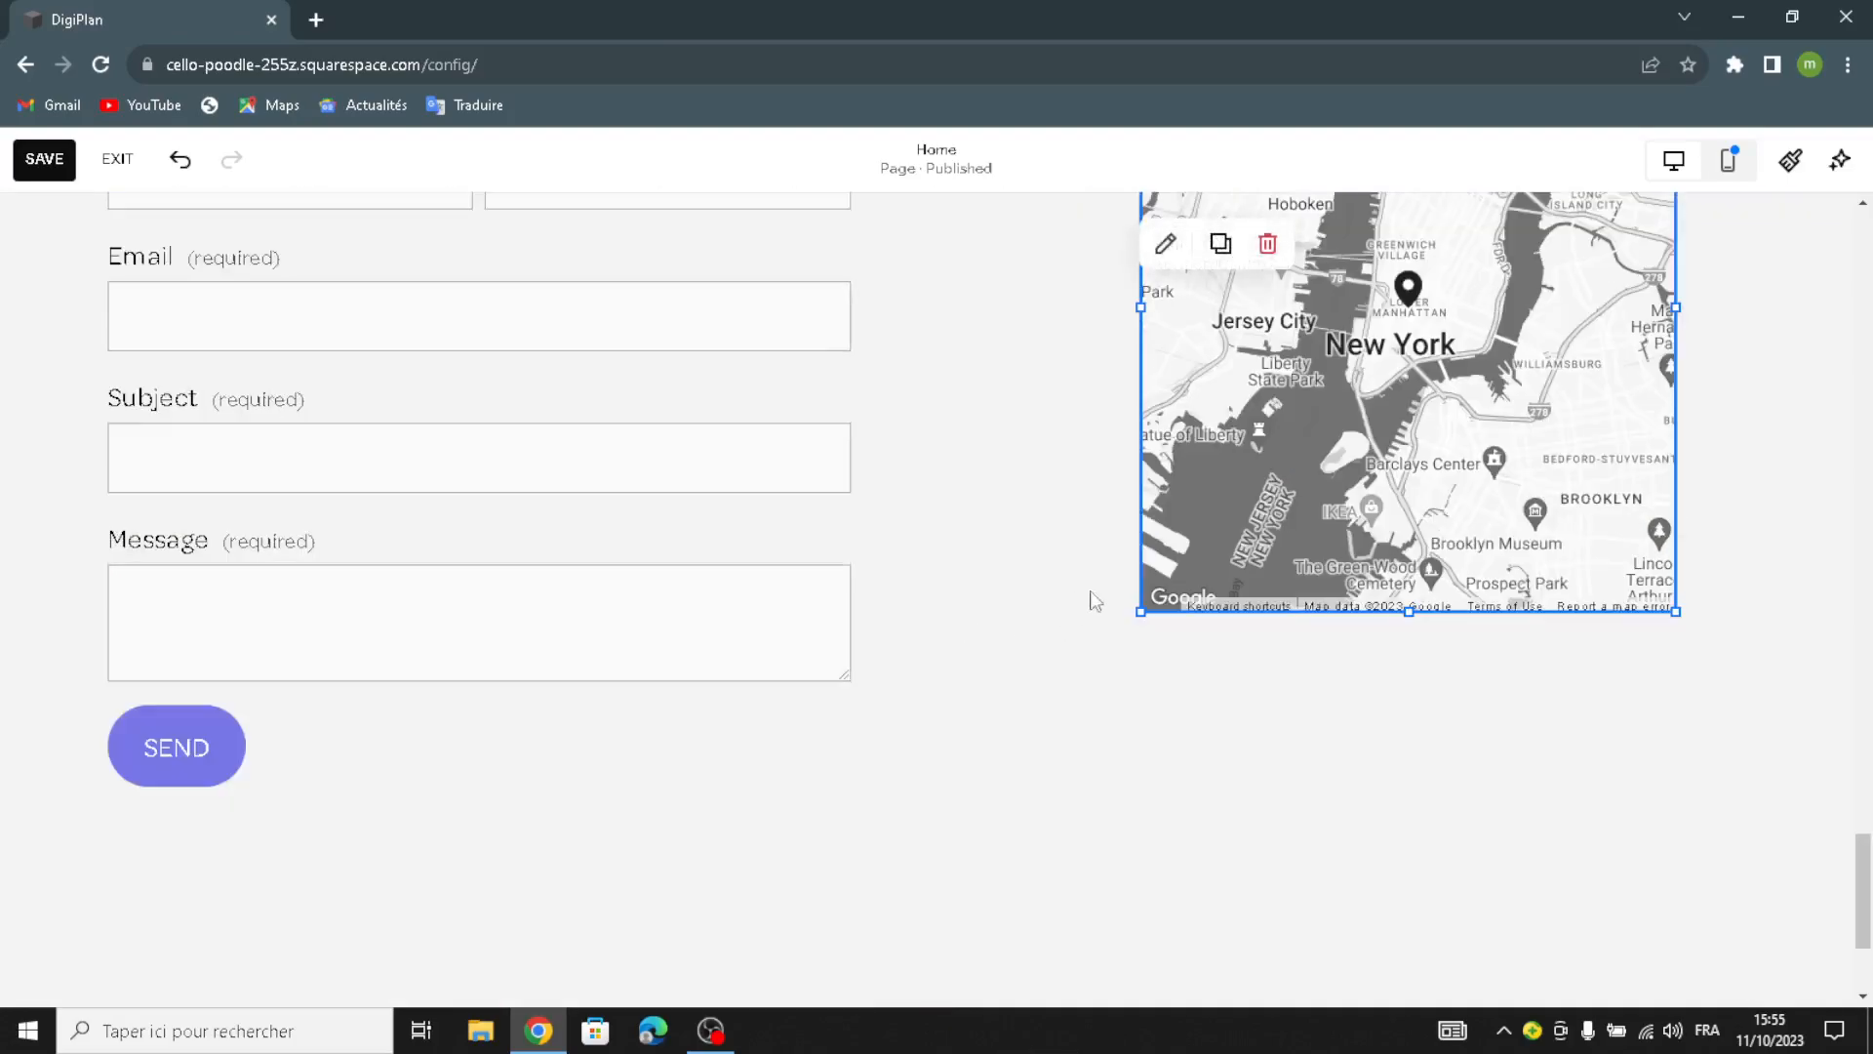
drag(1149, 635, 1004, 941)
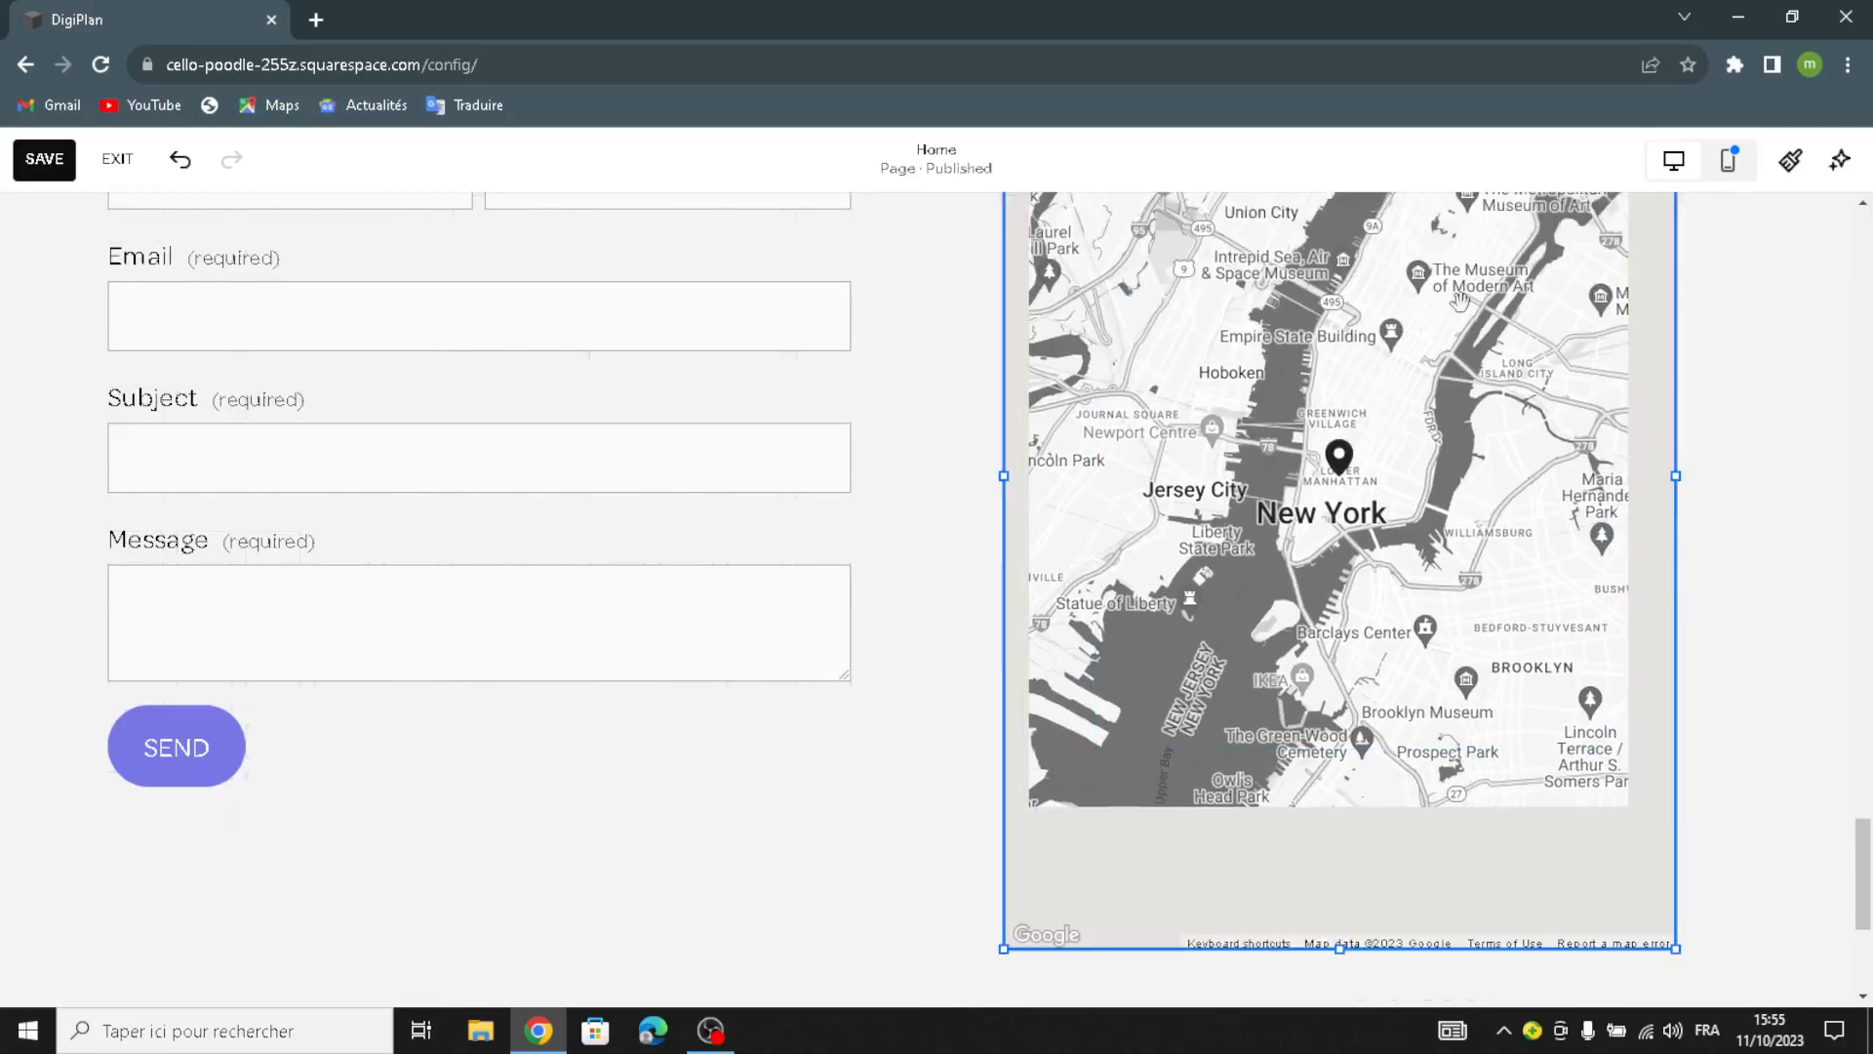
scroll(1698, 234, up, 3)
mouse_move(1675, 471)
mouse_down()
mouse_move(1759, 406)
mouse_move(1756, 370)
mouse_up()
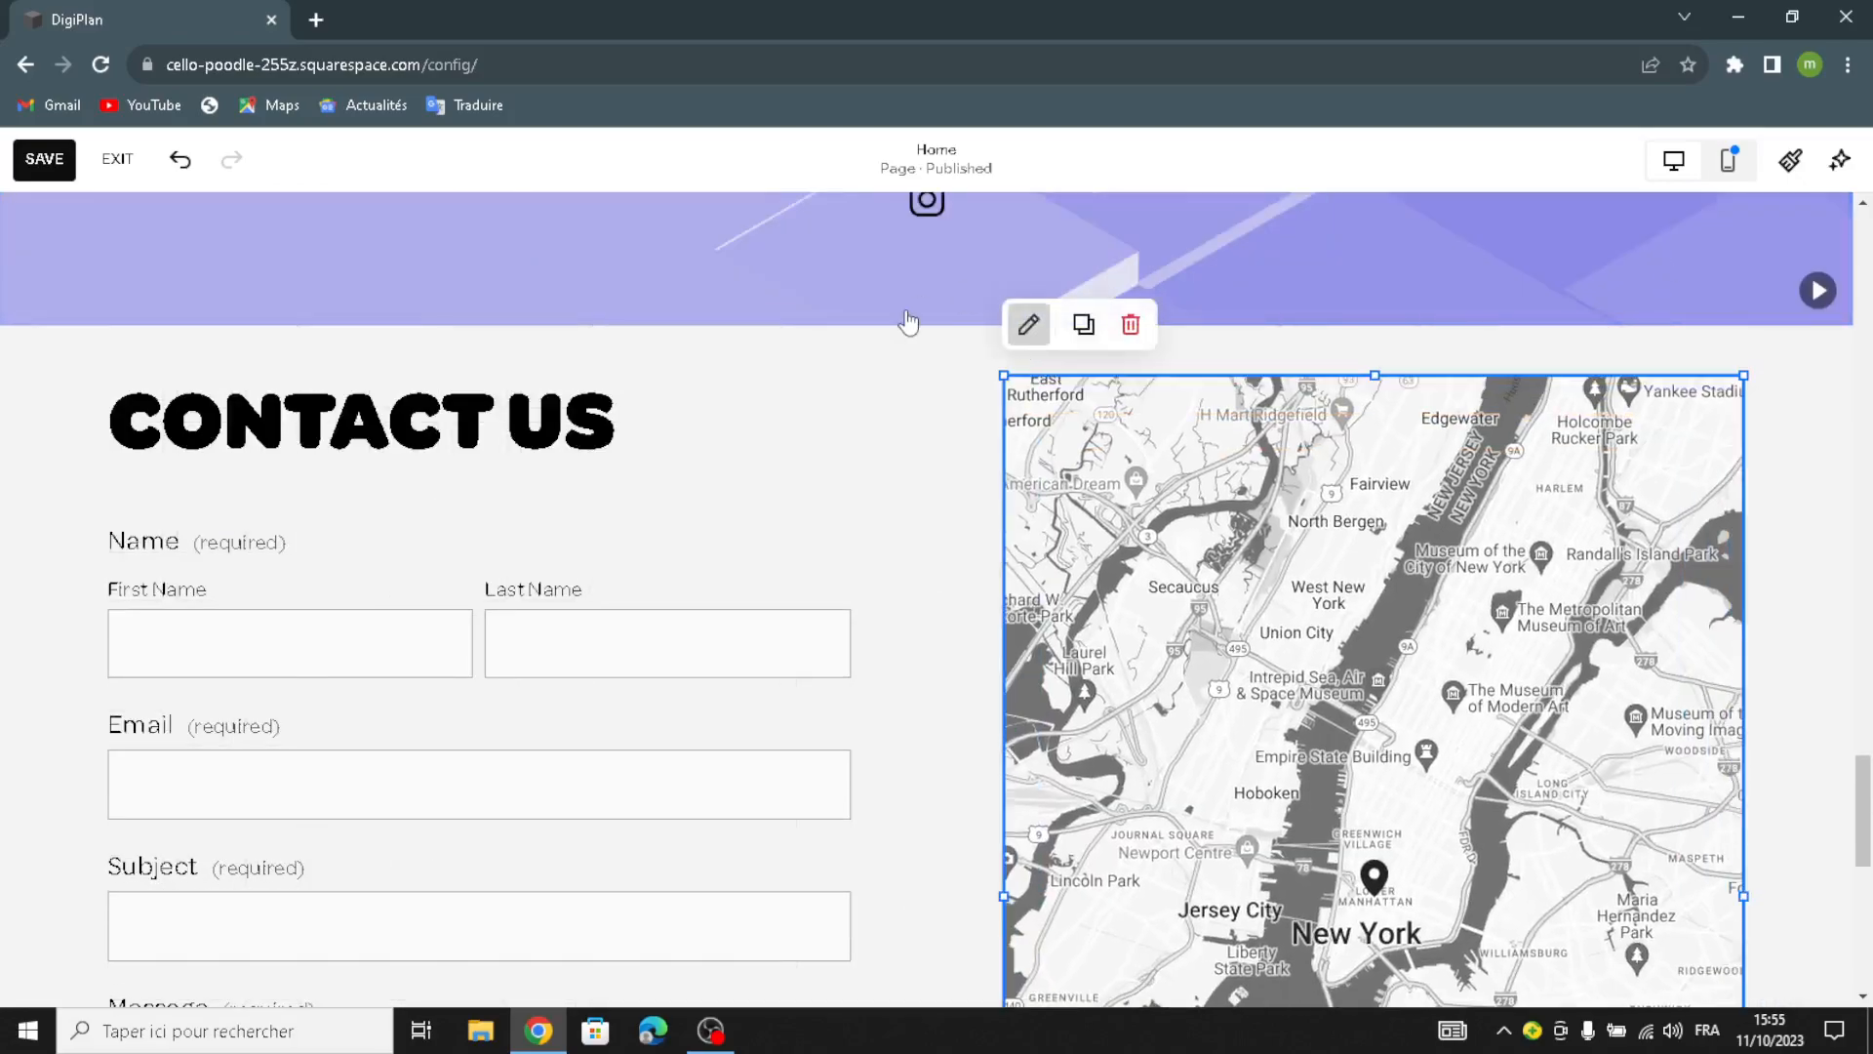
- Change the map block's design style to Dark
click(1026, 324)
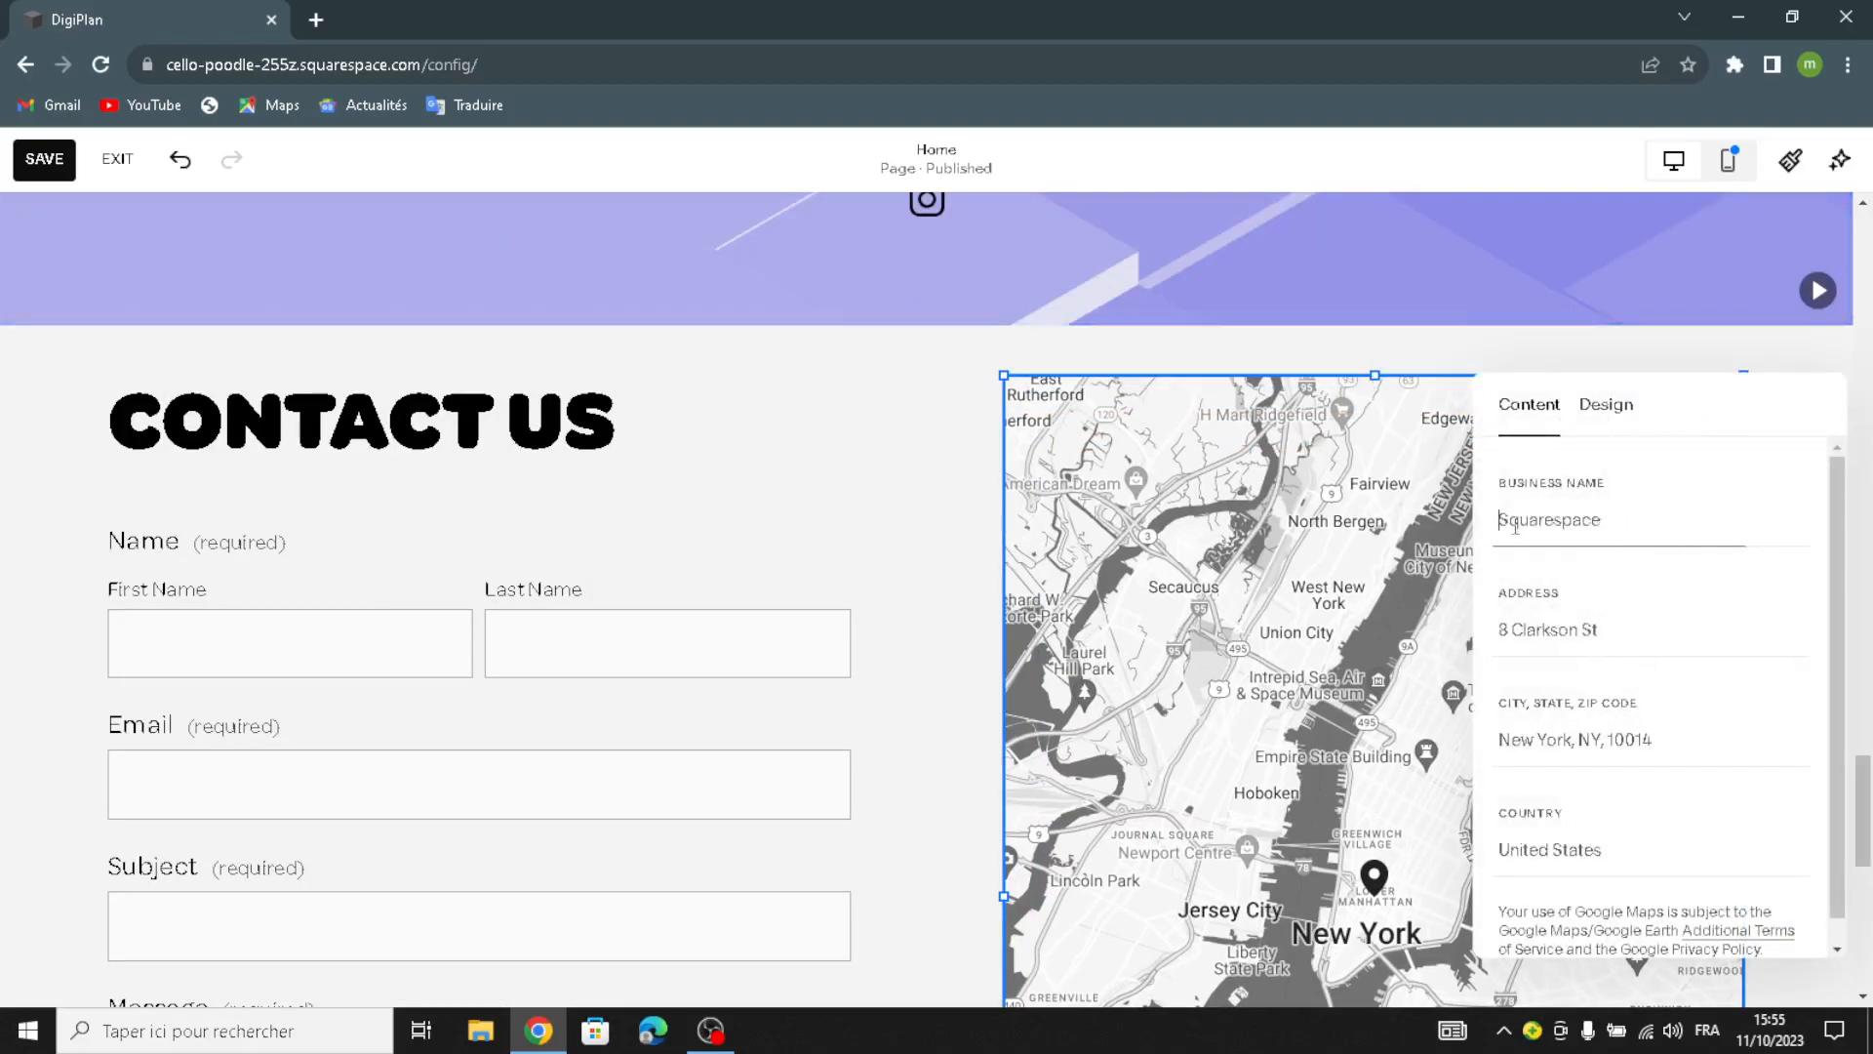
click(1666, 643)
click(1604, 405)
click(1658, 506)
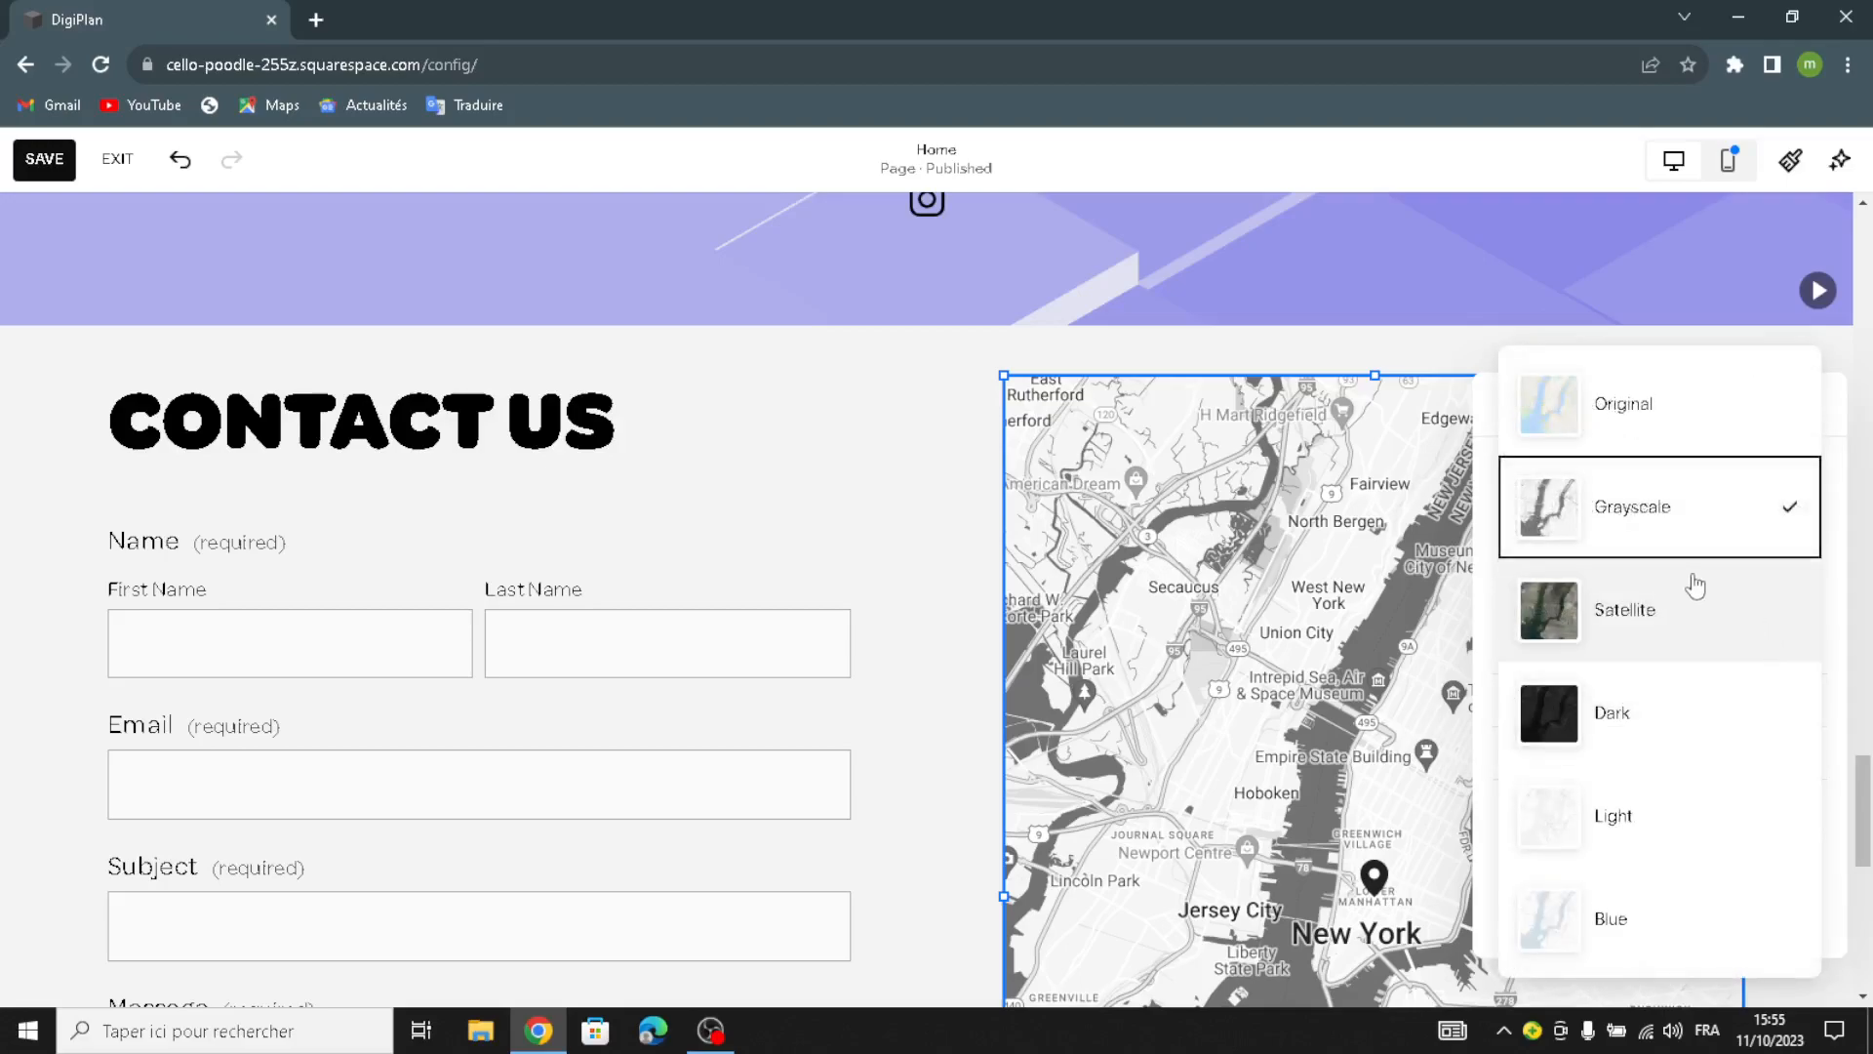
click(1568, 717)
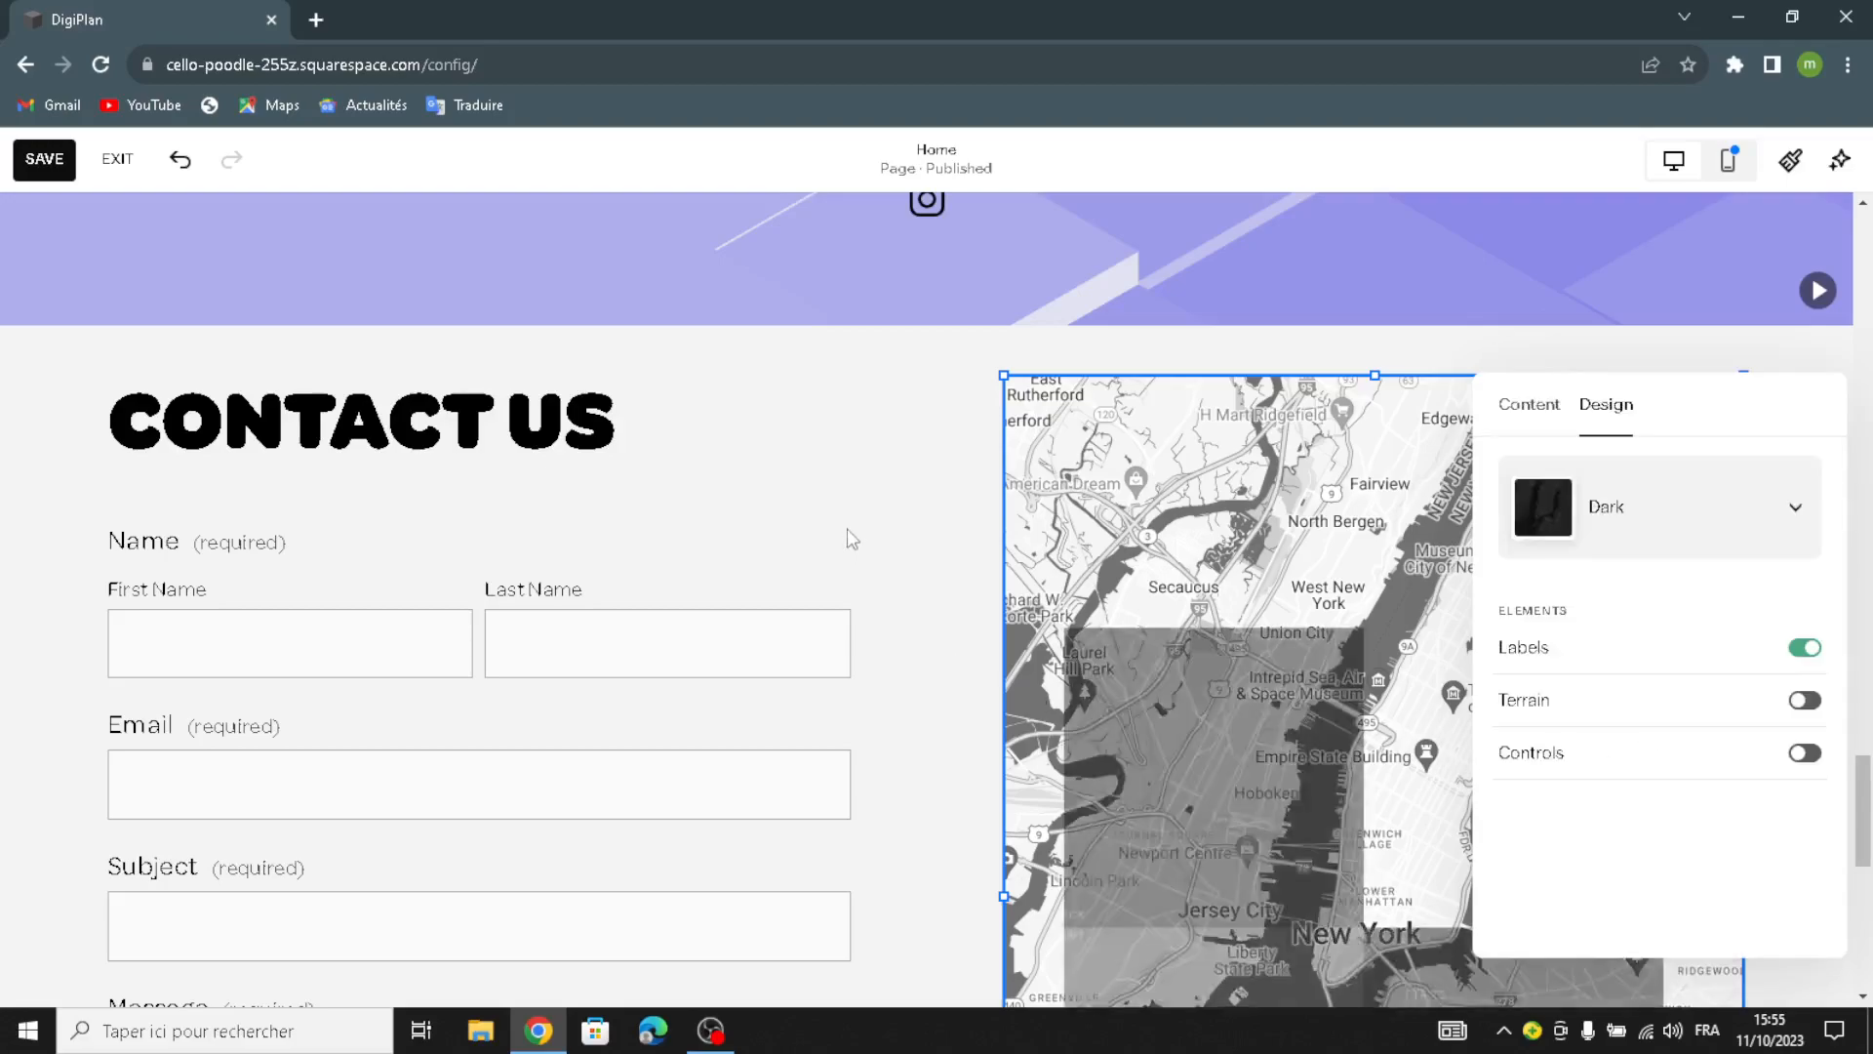
click(829, 478)
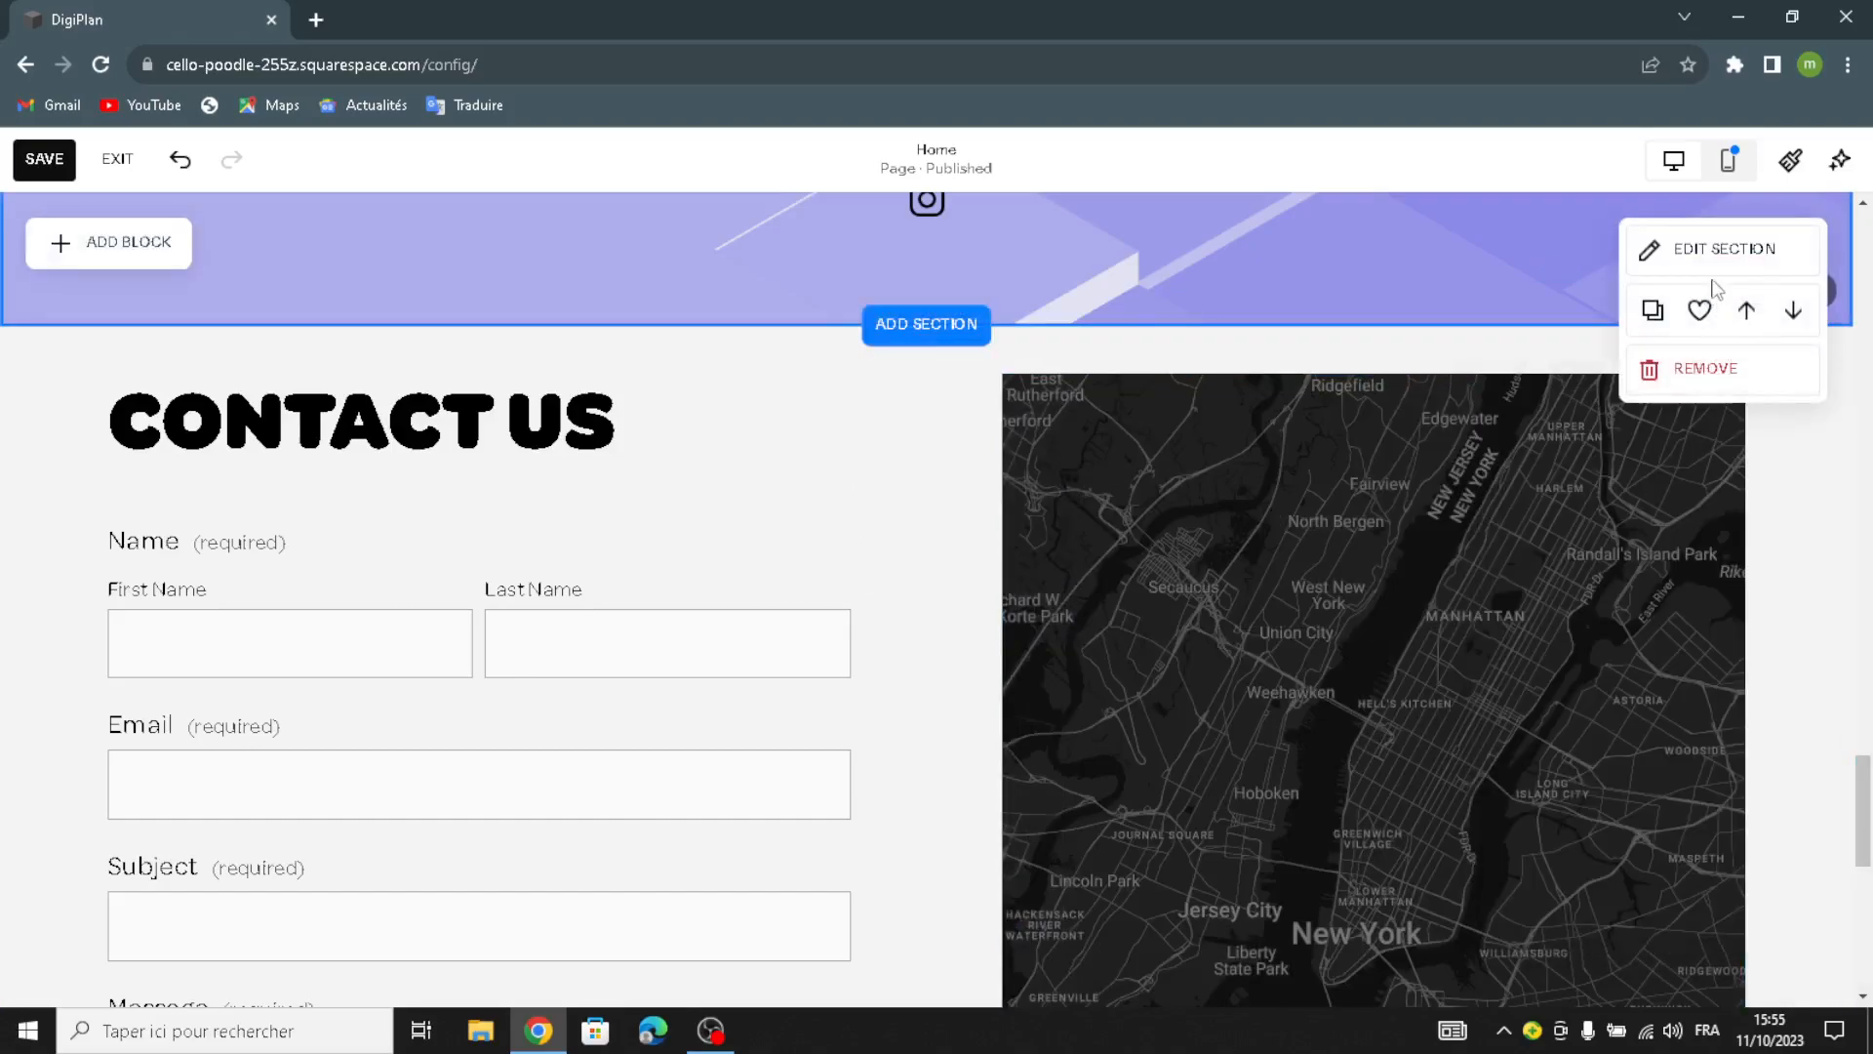
click(1719, 250)
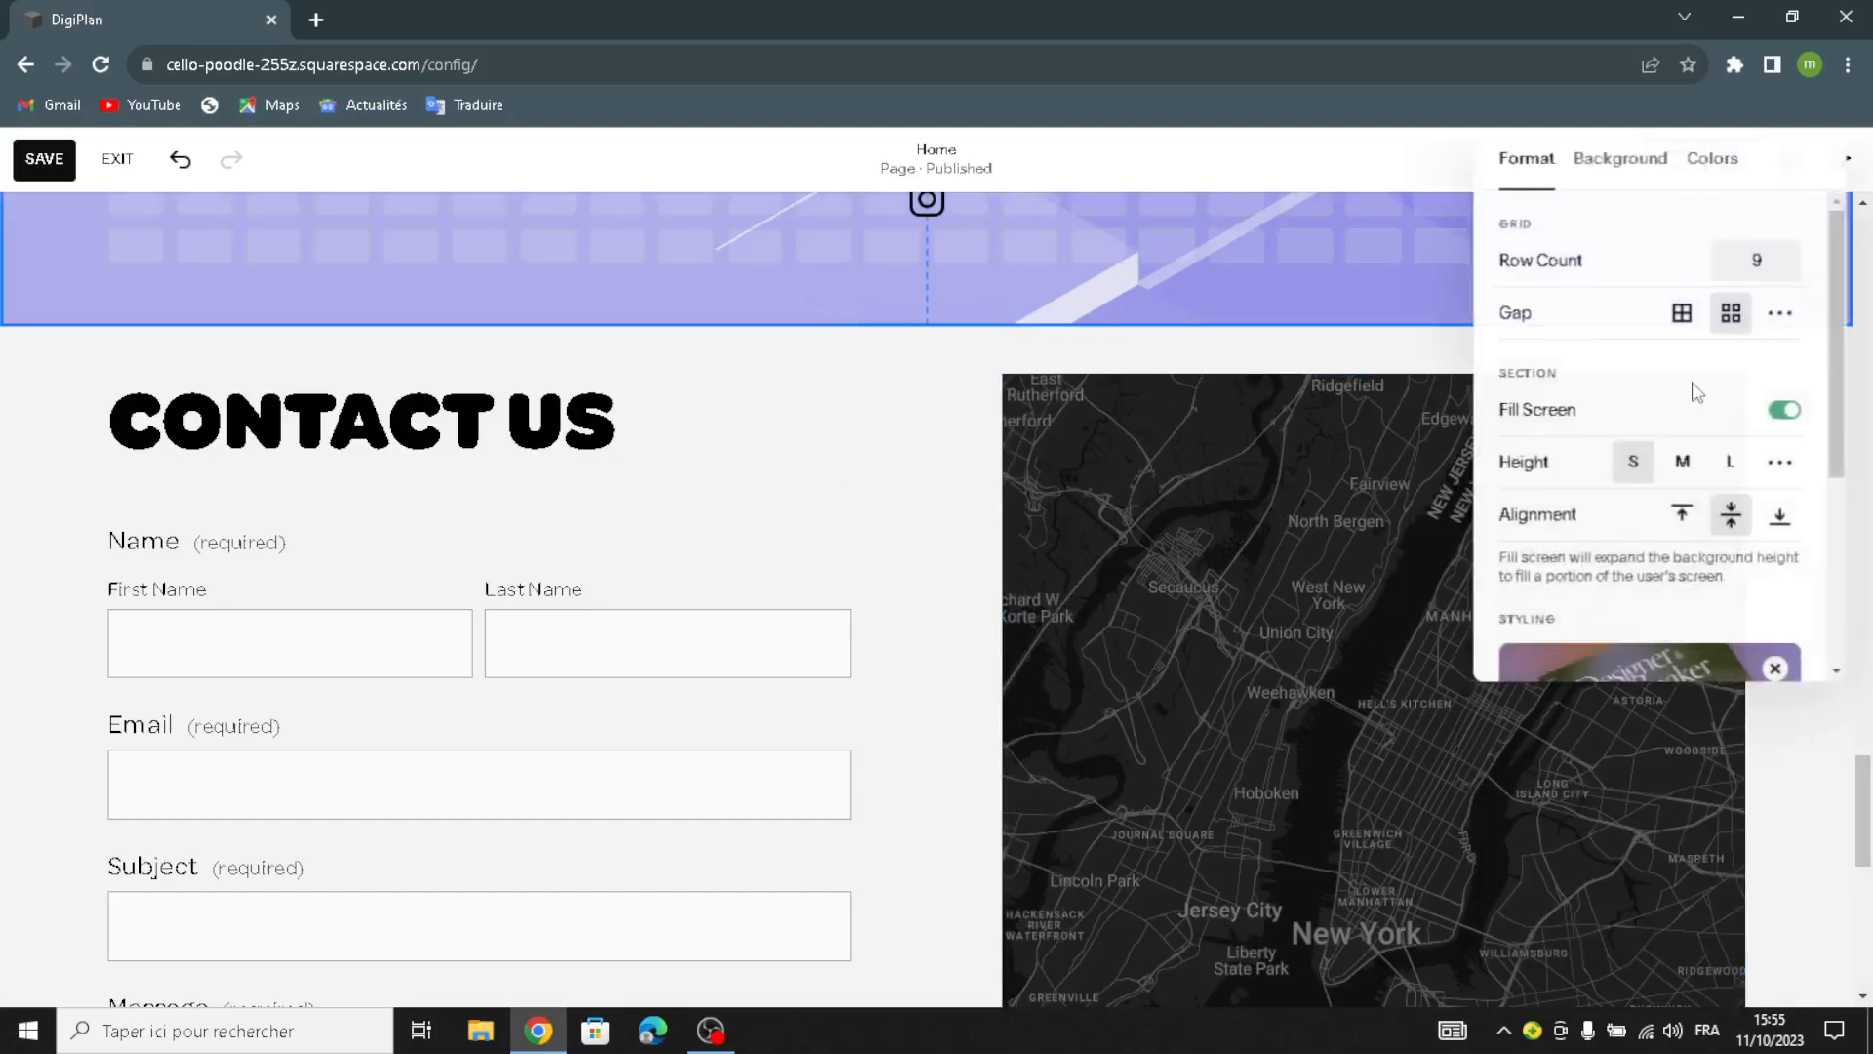
click(1620, 160)
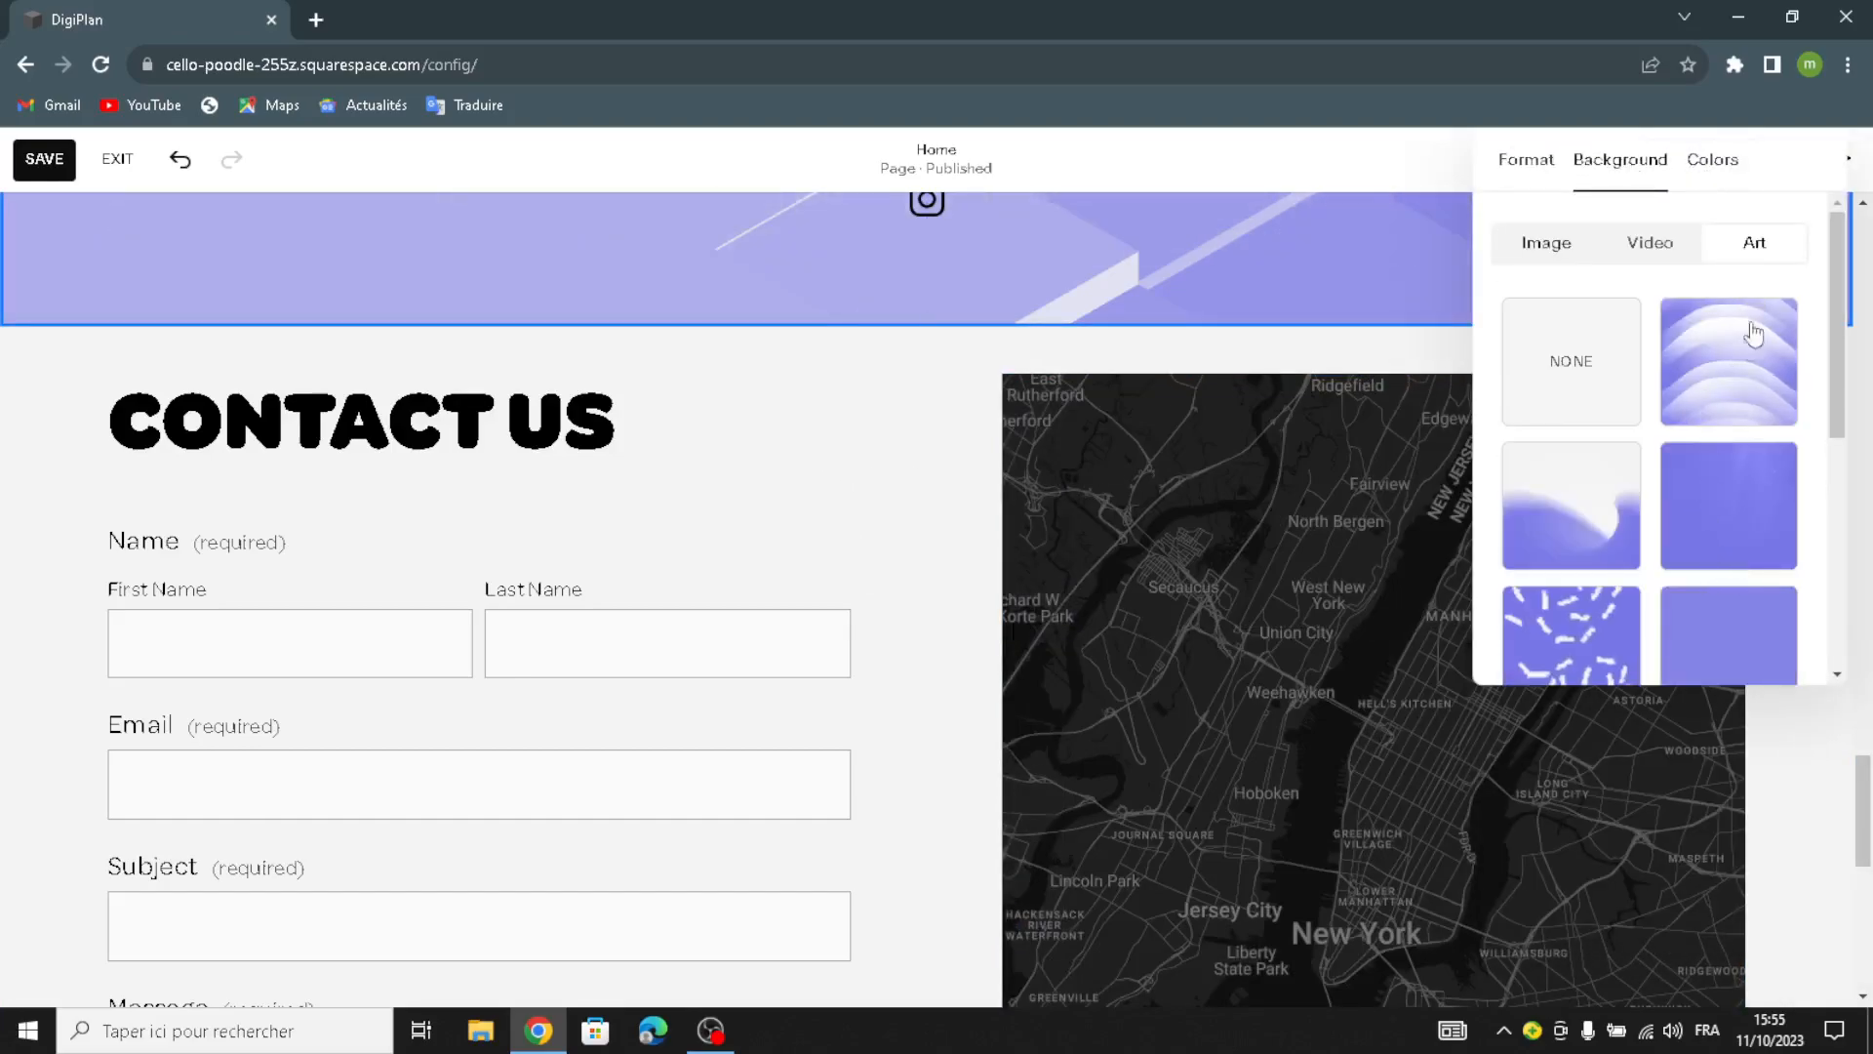
scroll(1760, 410, down, 5)
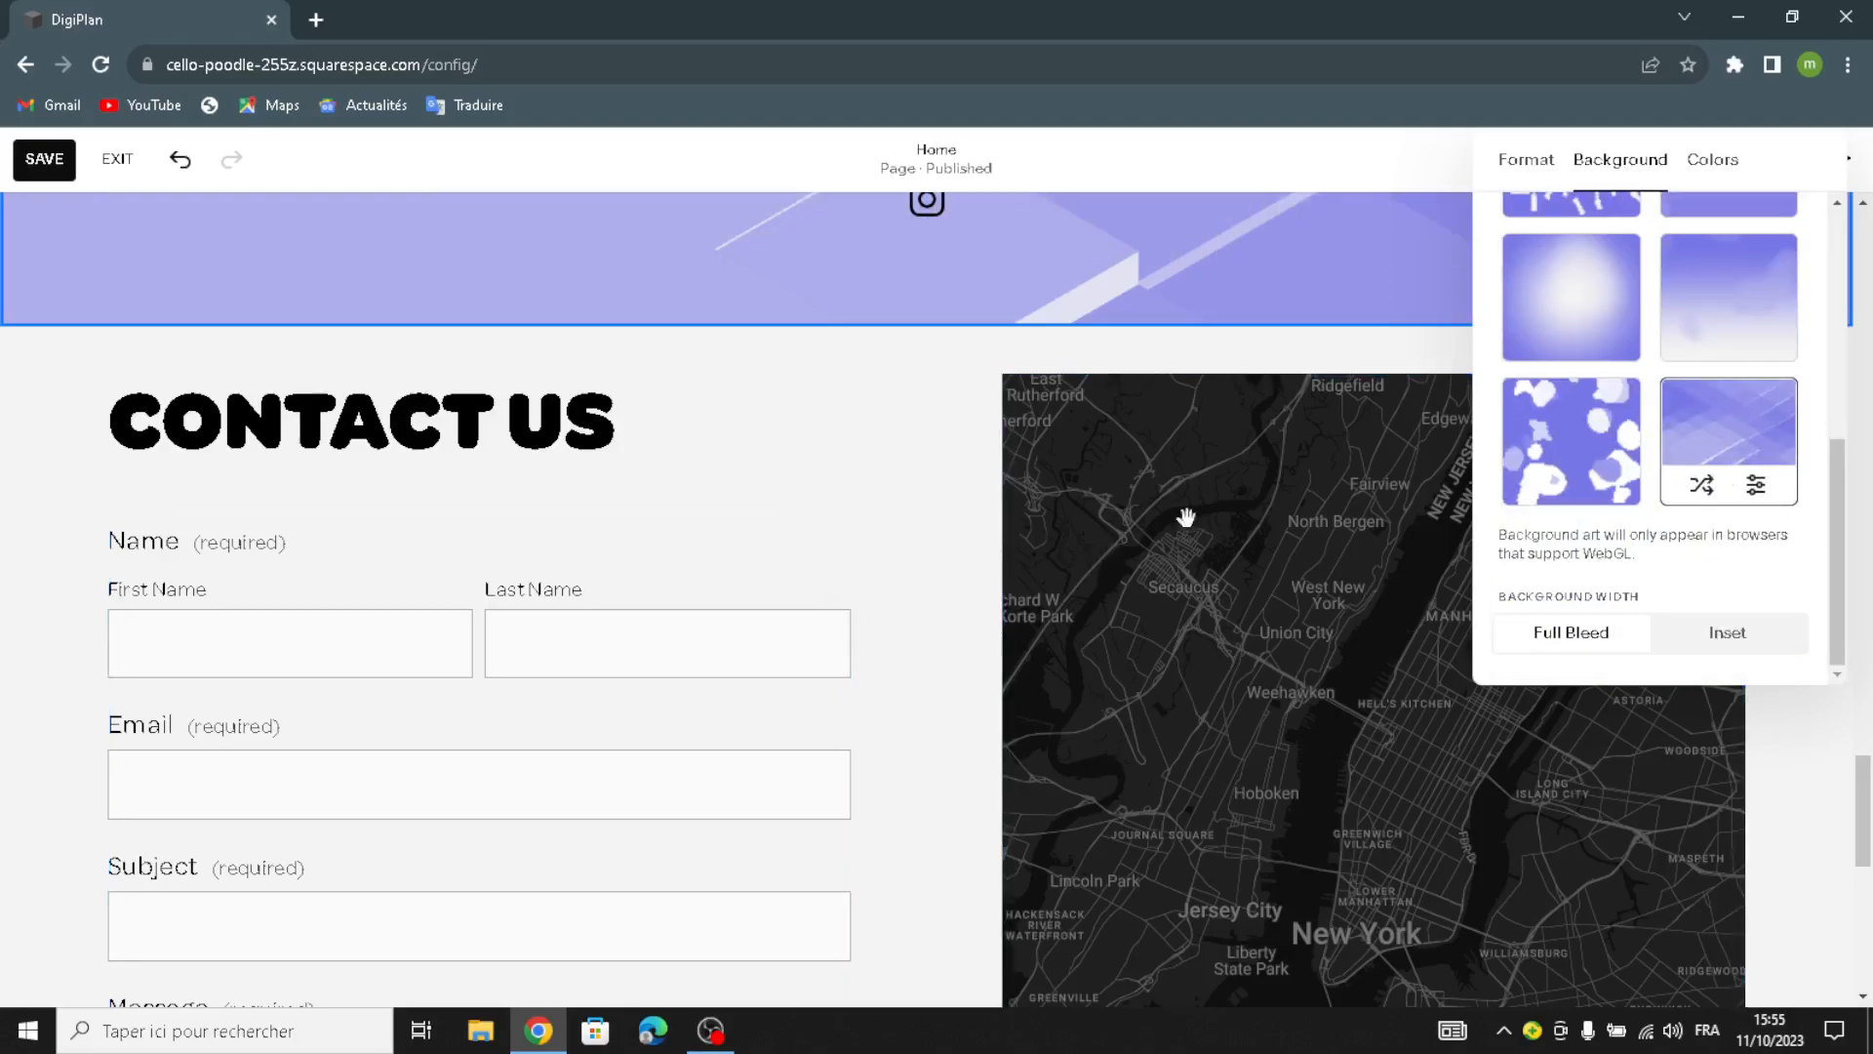
click(1580, 442)
click(1728, 427)
click(992, 506)
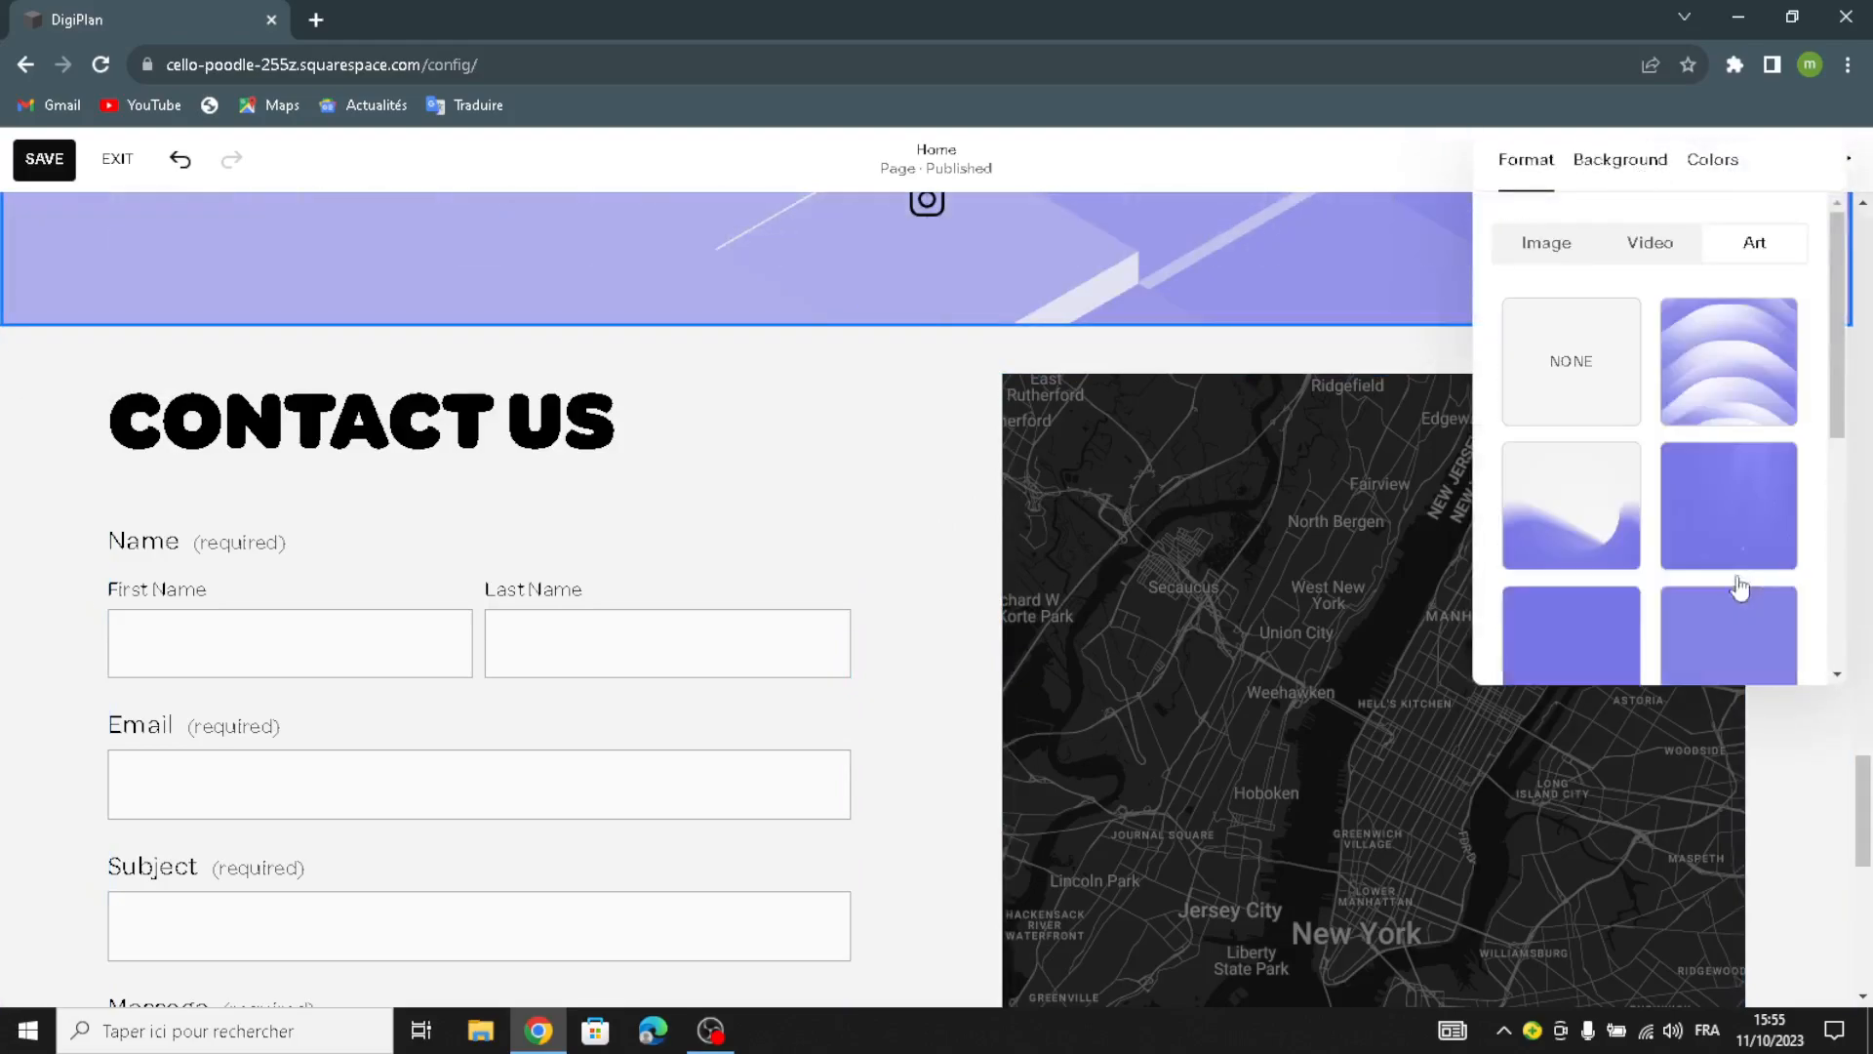
scroll(1697, 496, down, 5)
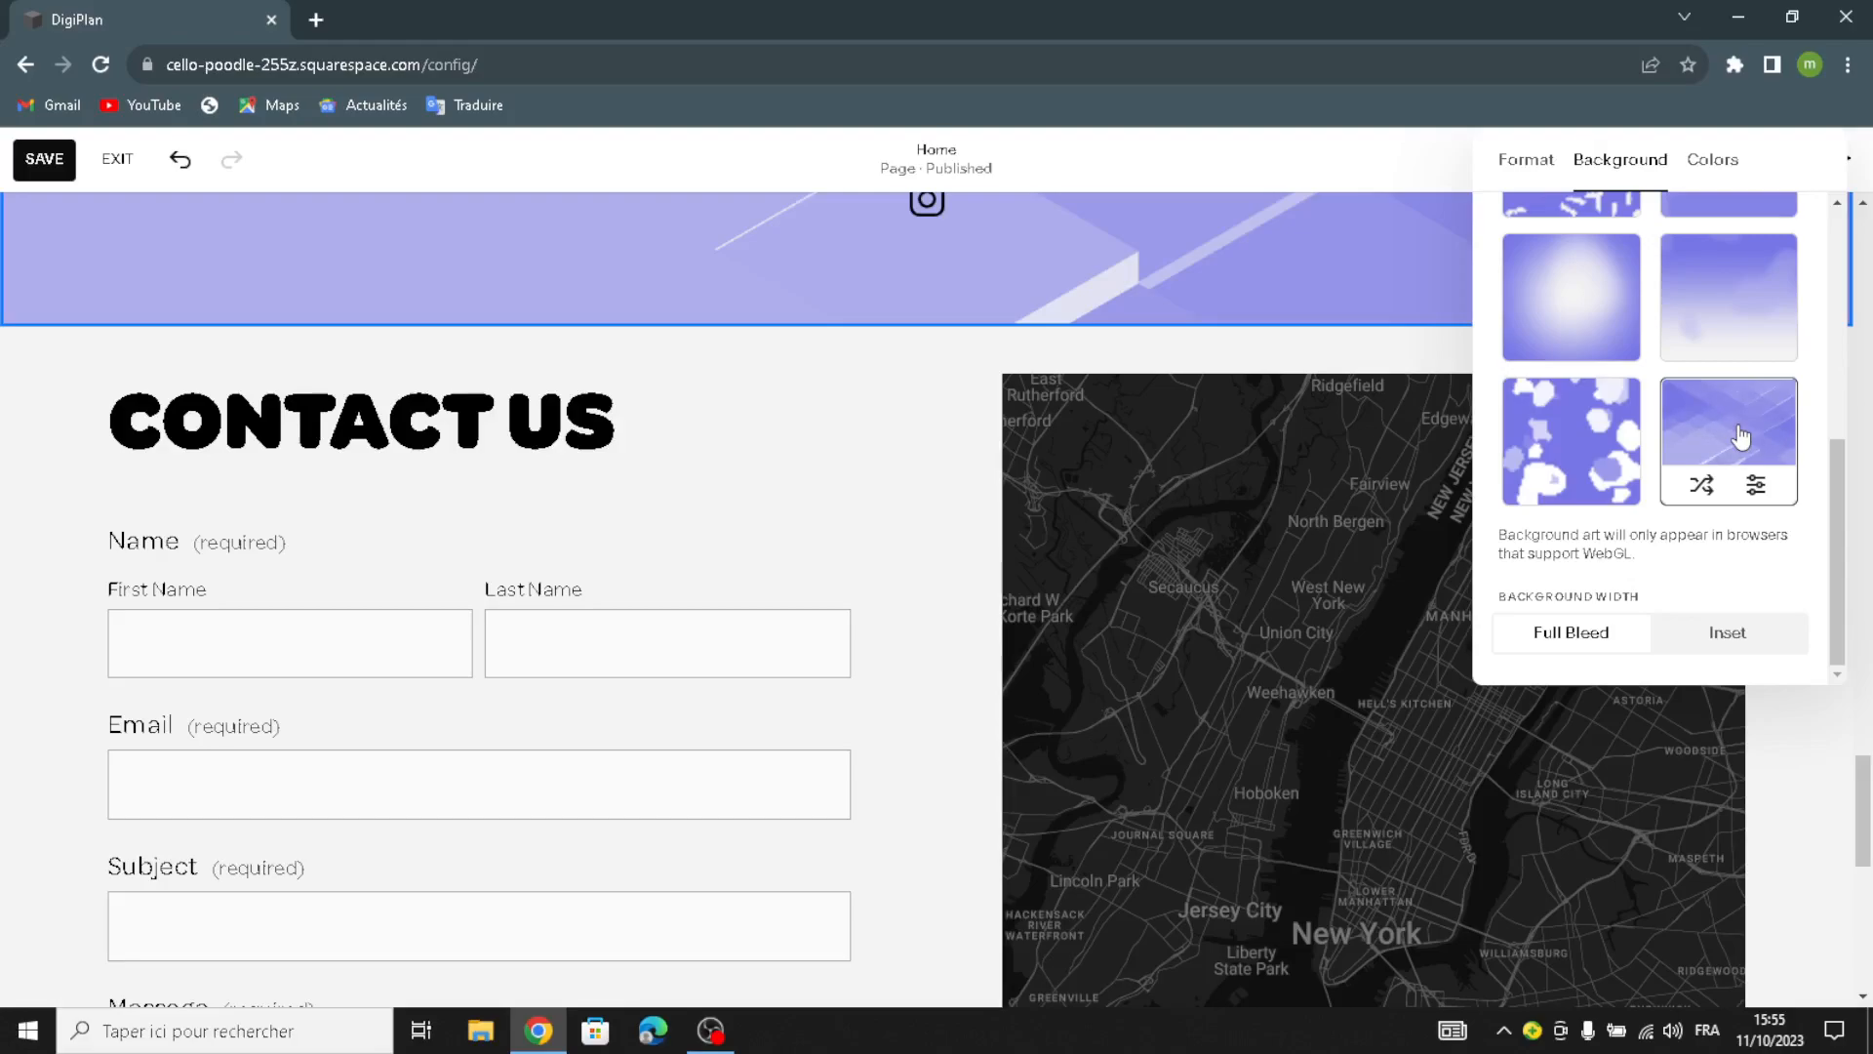
drag(822, 649, 946, 611)
- Apply the overlapping purple planes background art to the Contact Us section
scroll(883, 634, down, 2)
mouse_move(1568, 351)
click(1681, 247)
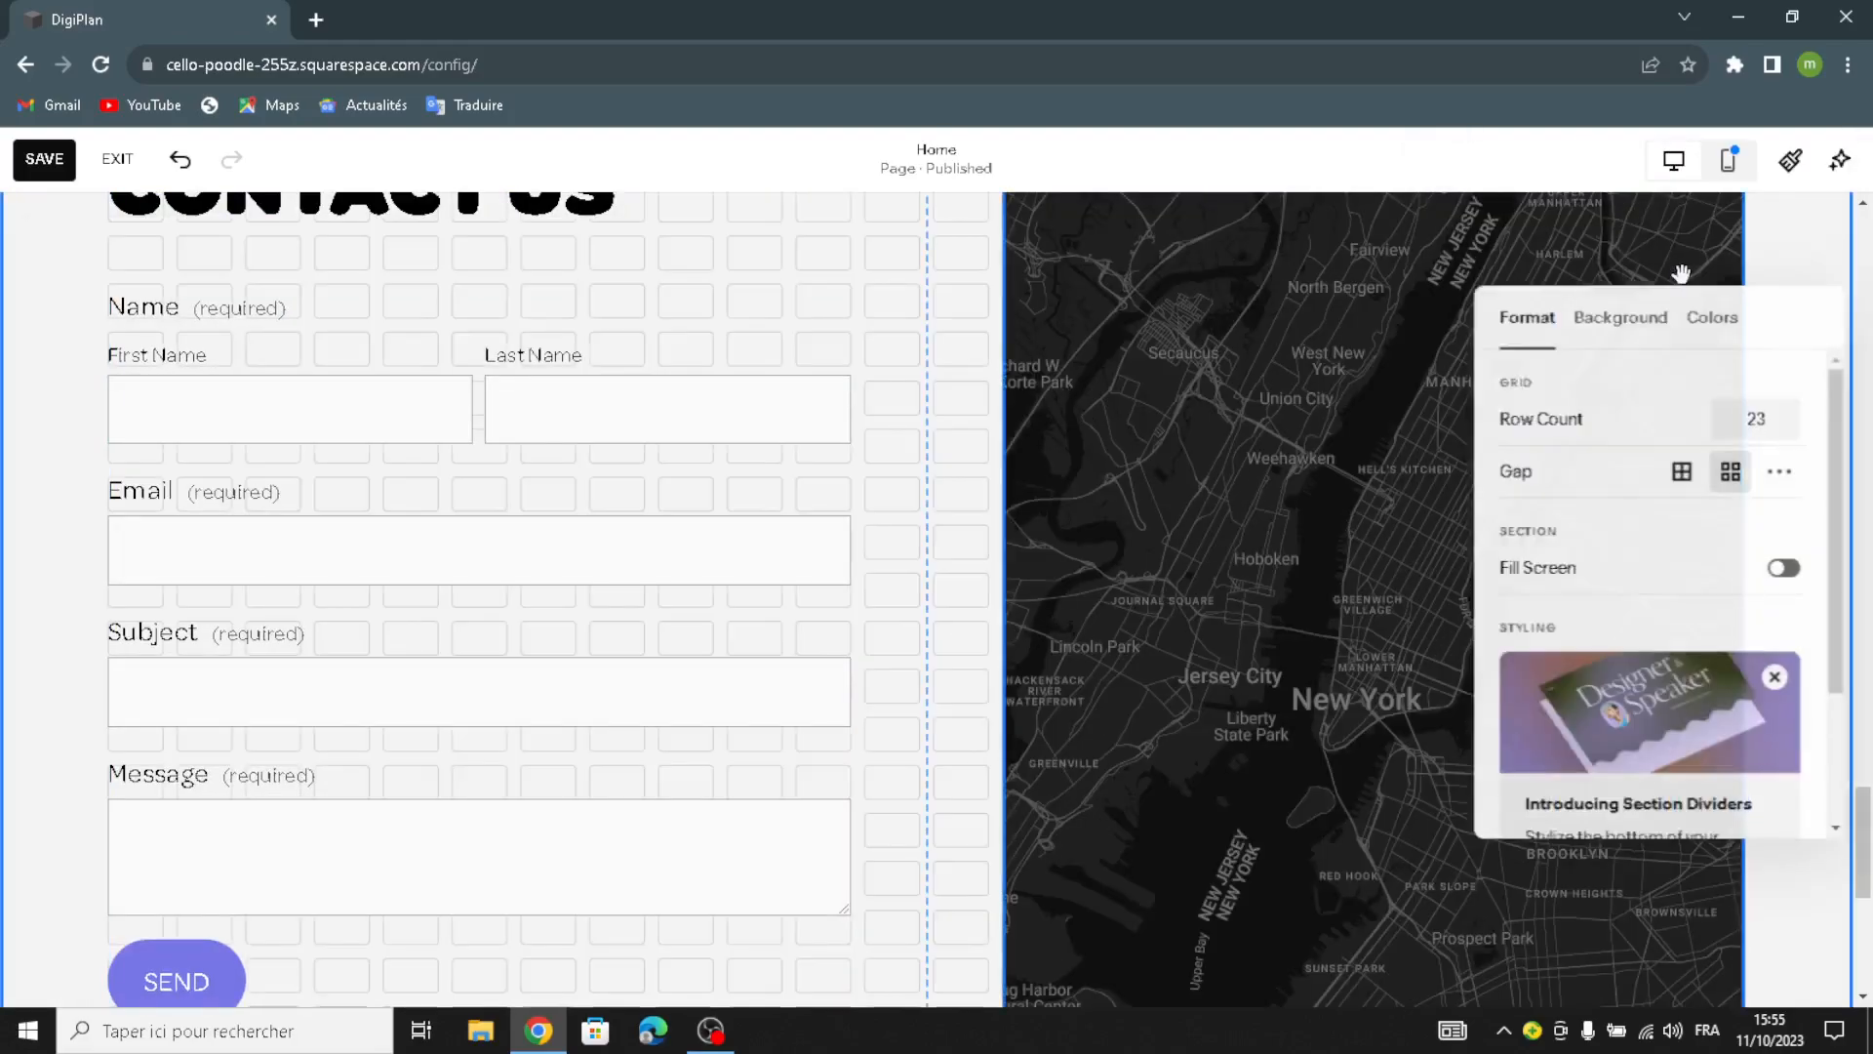
click(1648, 330)
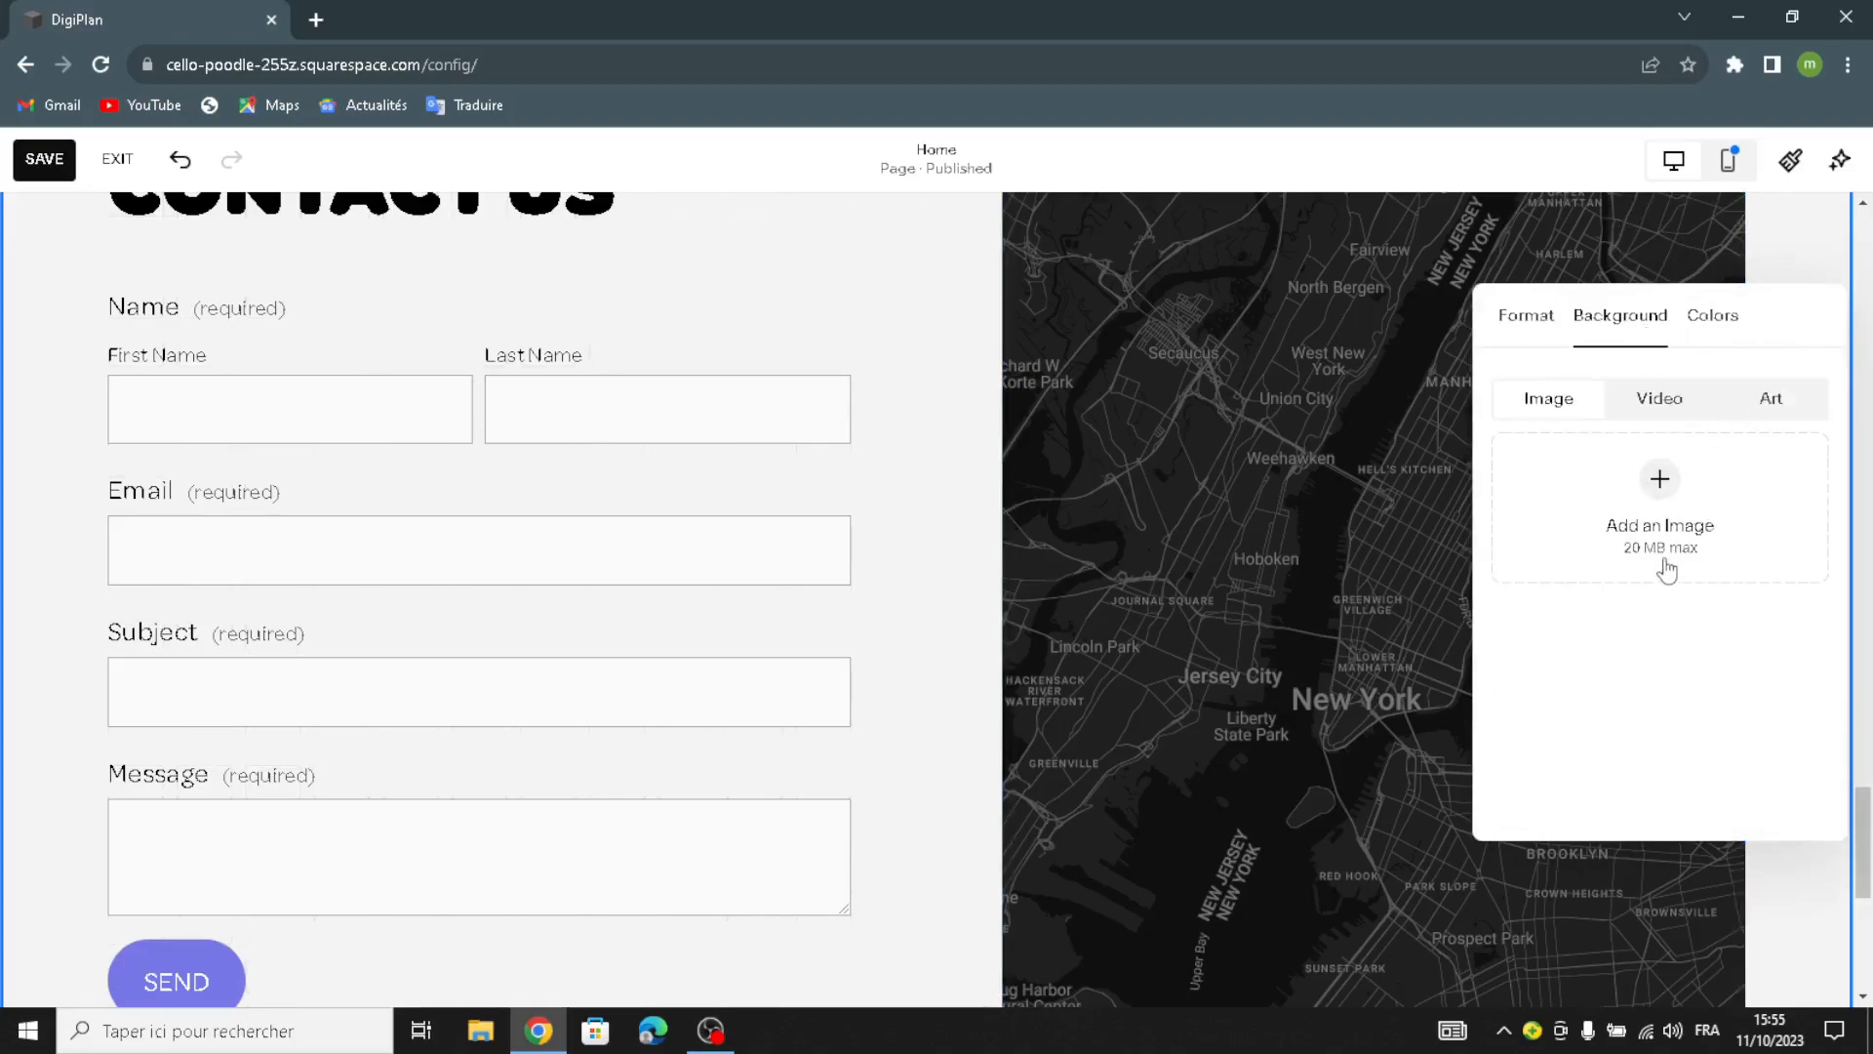
click(1770, 398)
scroll(1669, 595, down, 5)
click(1729, 620)
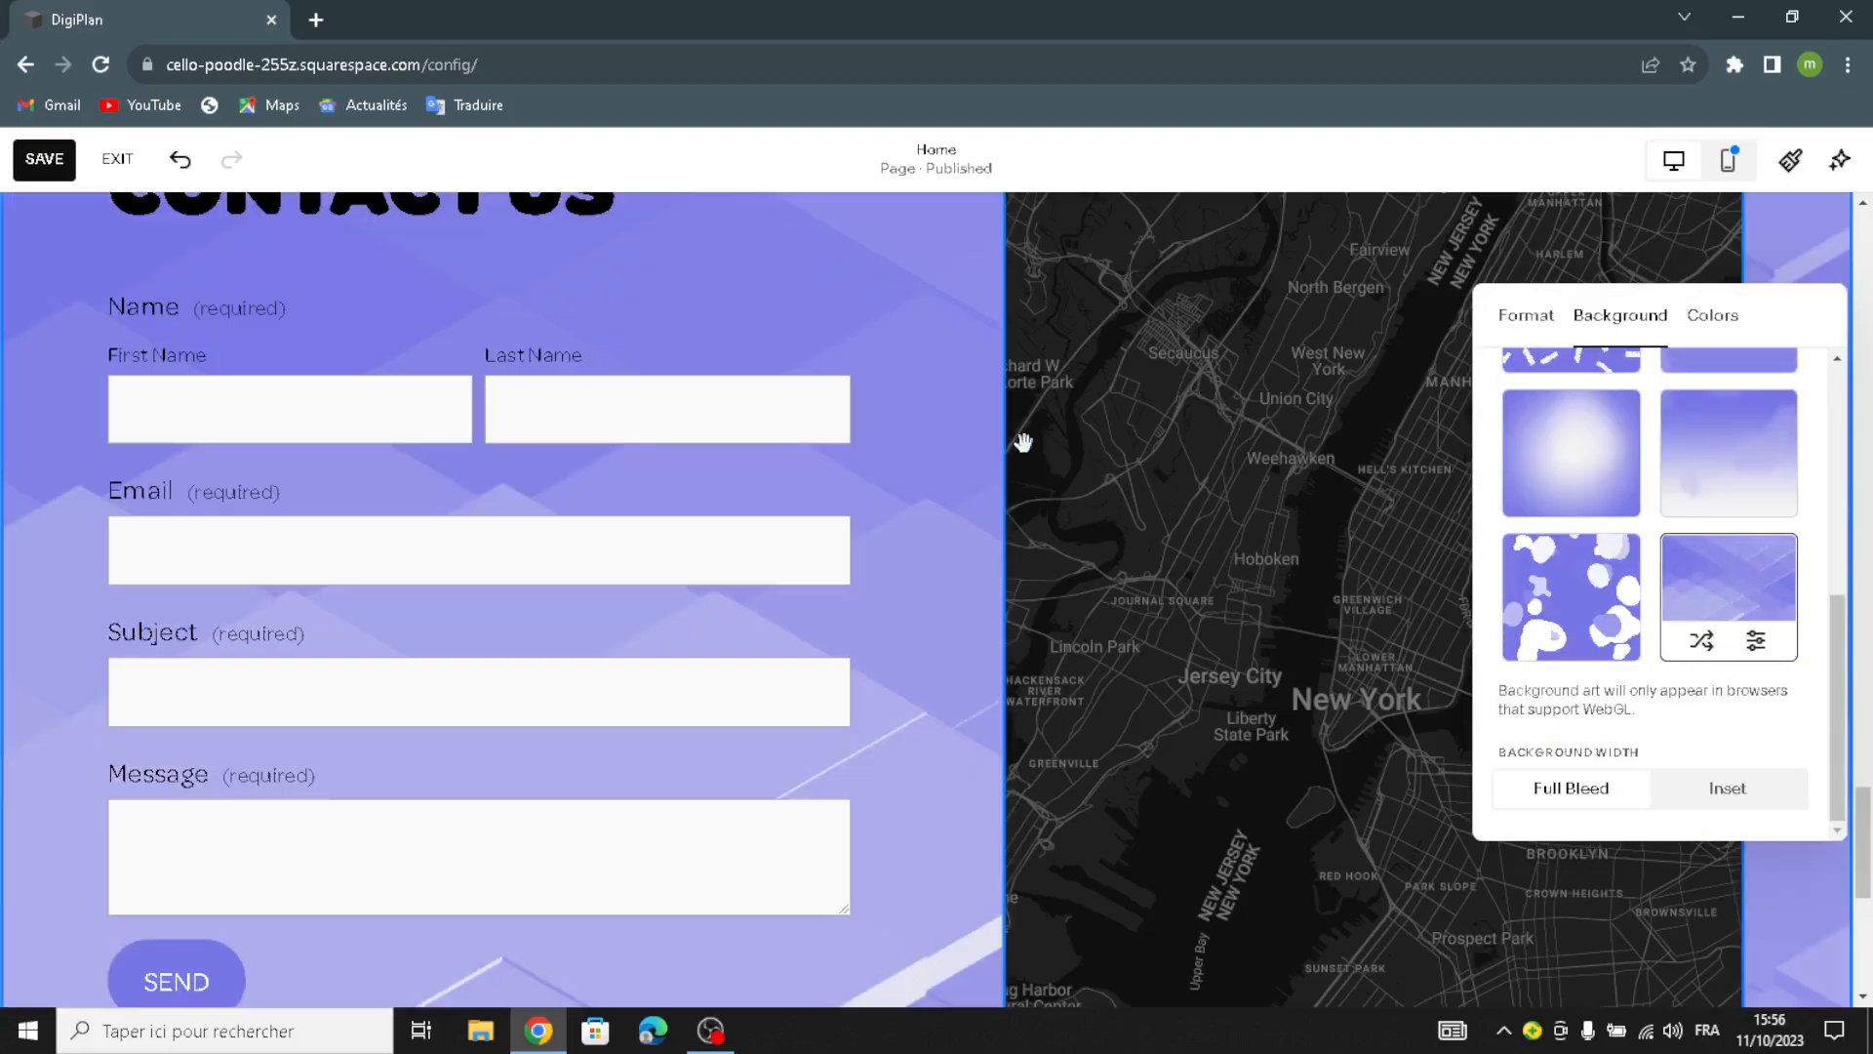
click(927, 423)
- Apply the overlapping purple planes background art to the site footer section with Location, Hours and Contact
scroll(937, 459, down, 6)
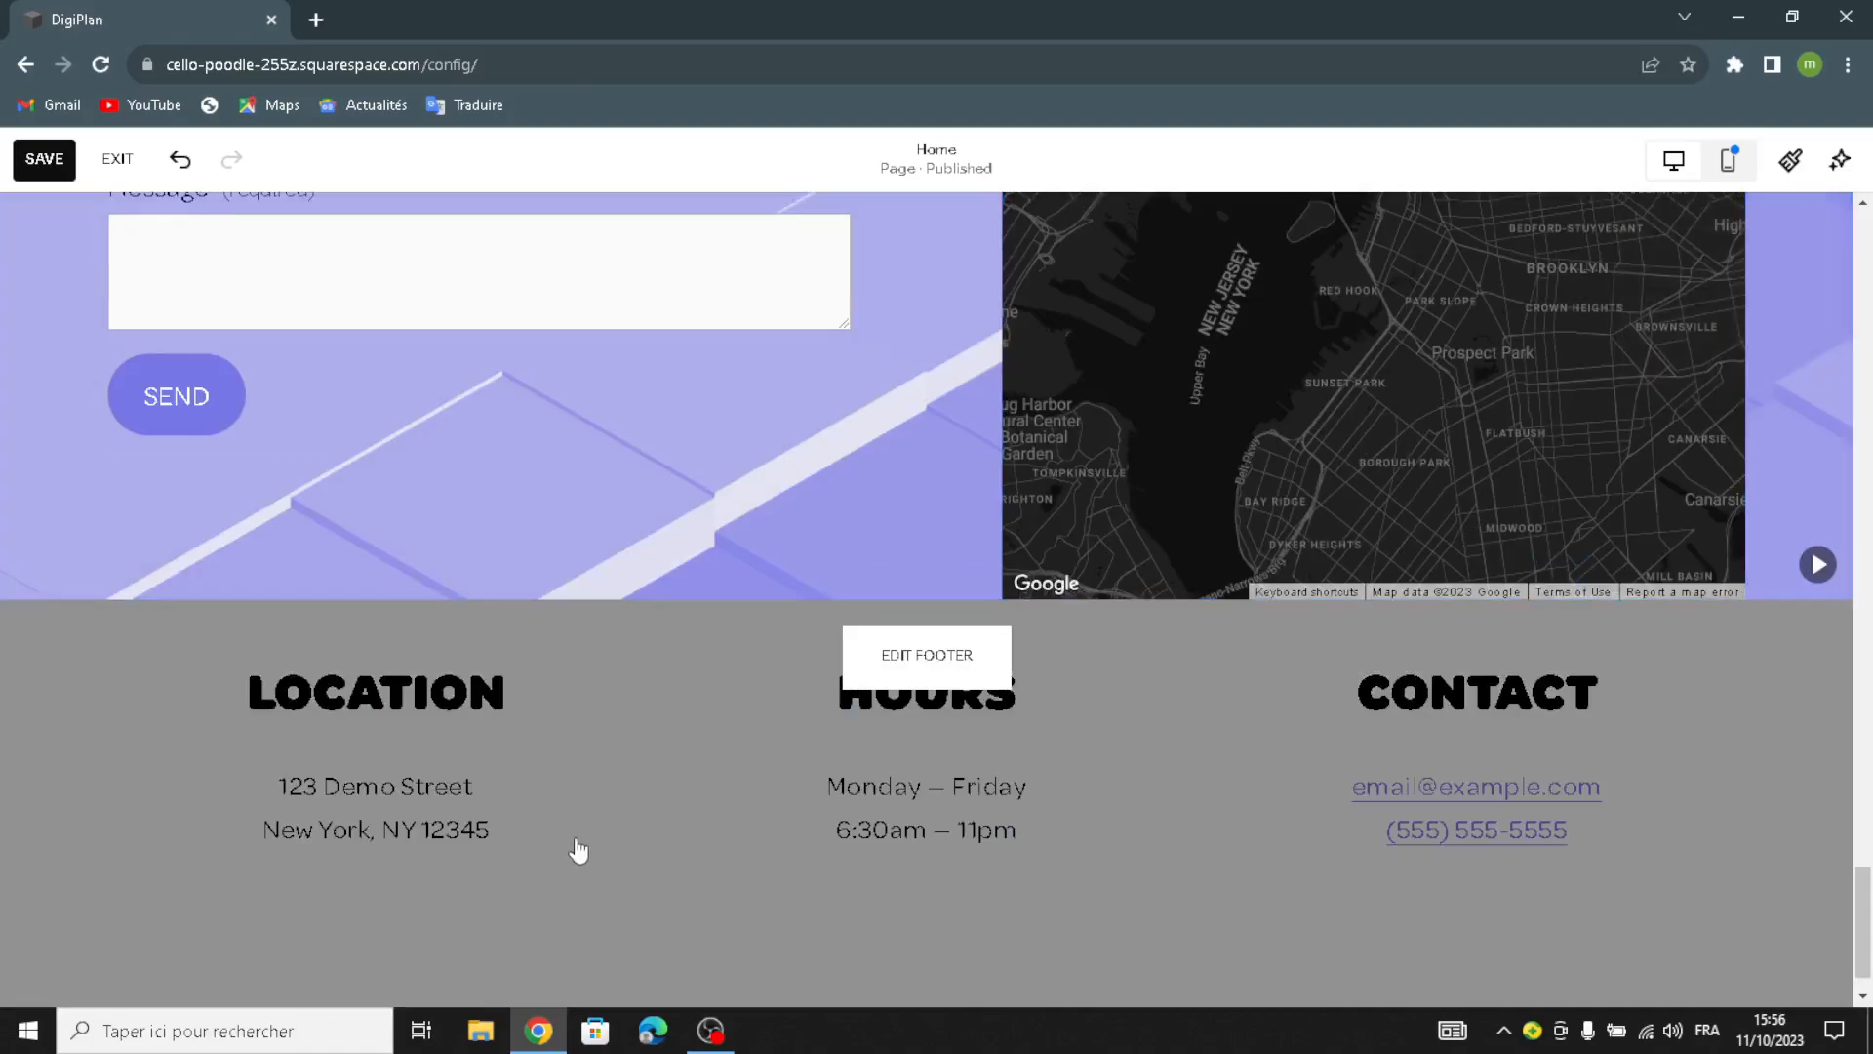
click(1552, 738)
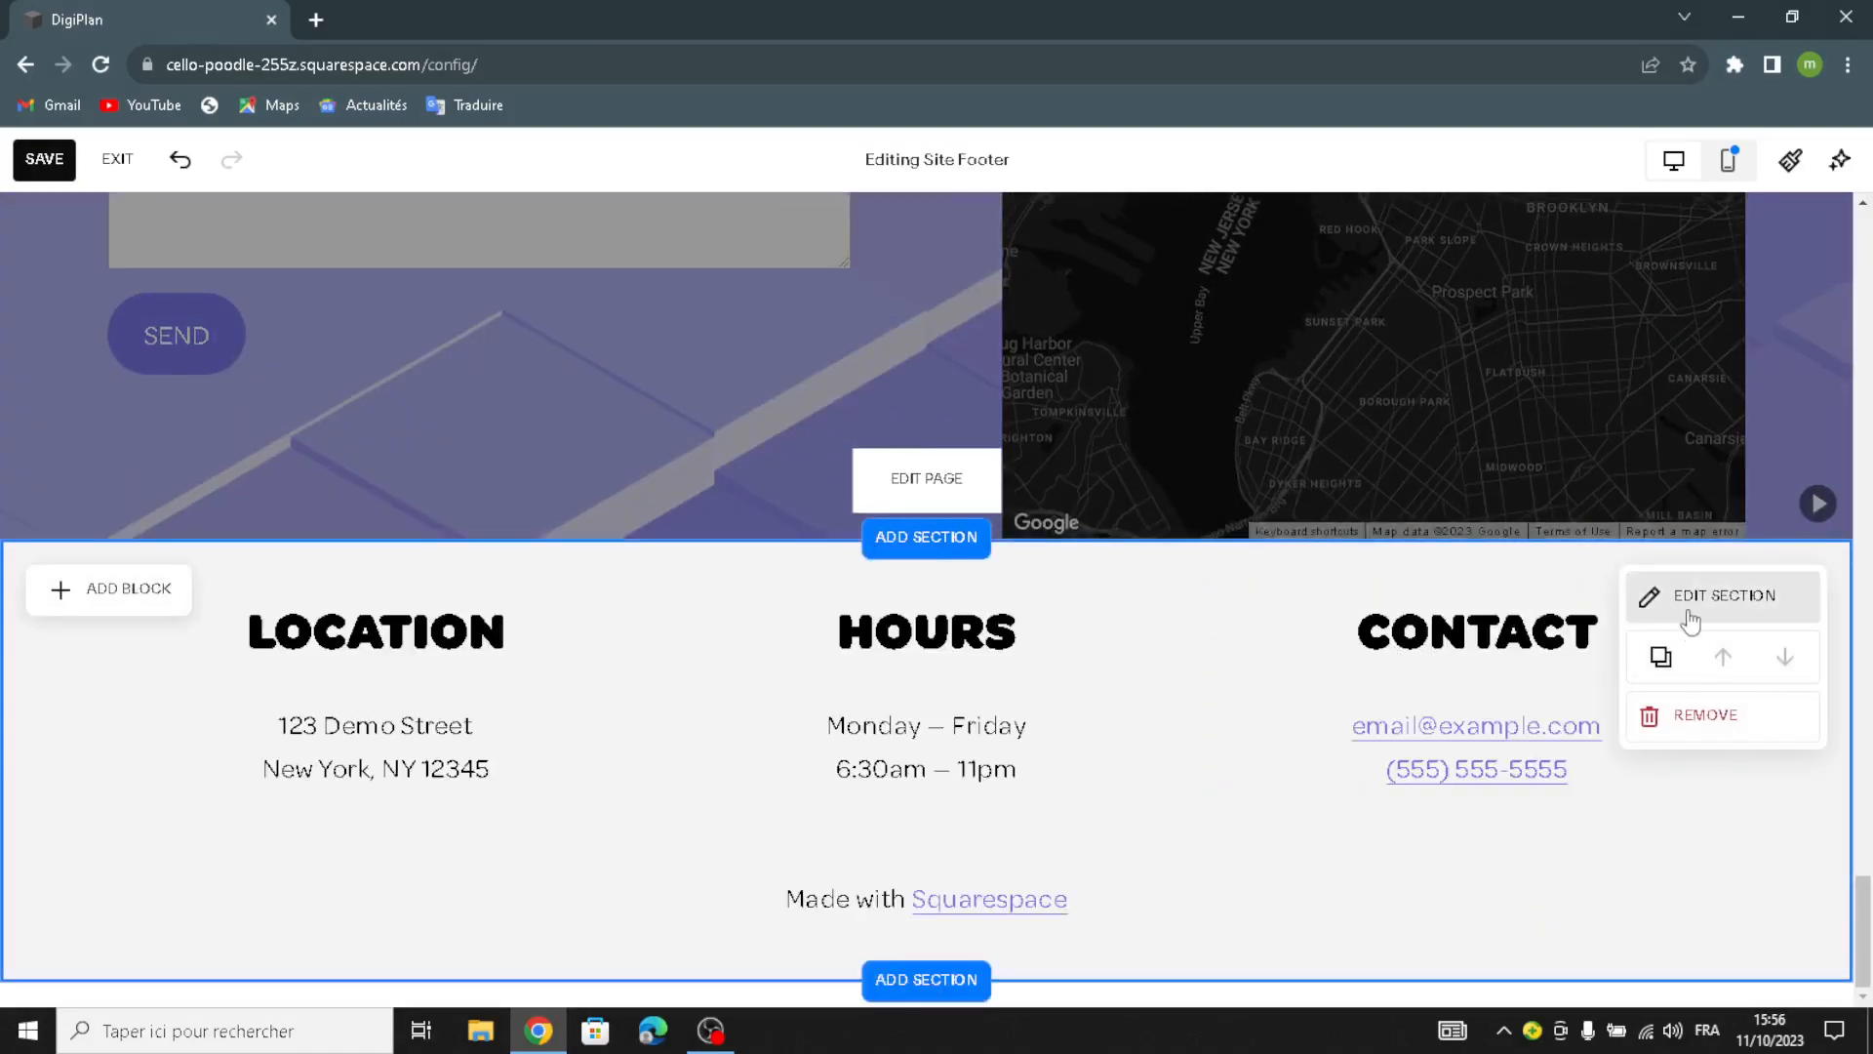
click(1689, 620)
click(1621, 430)
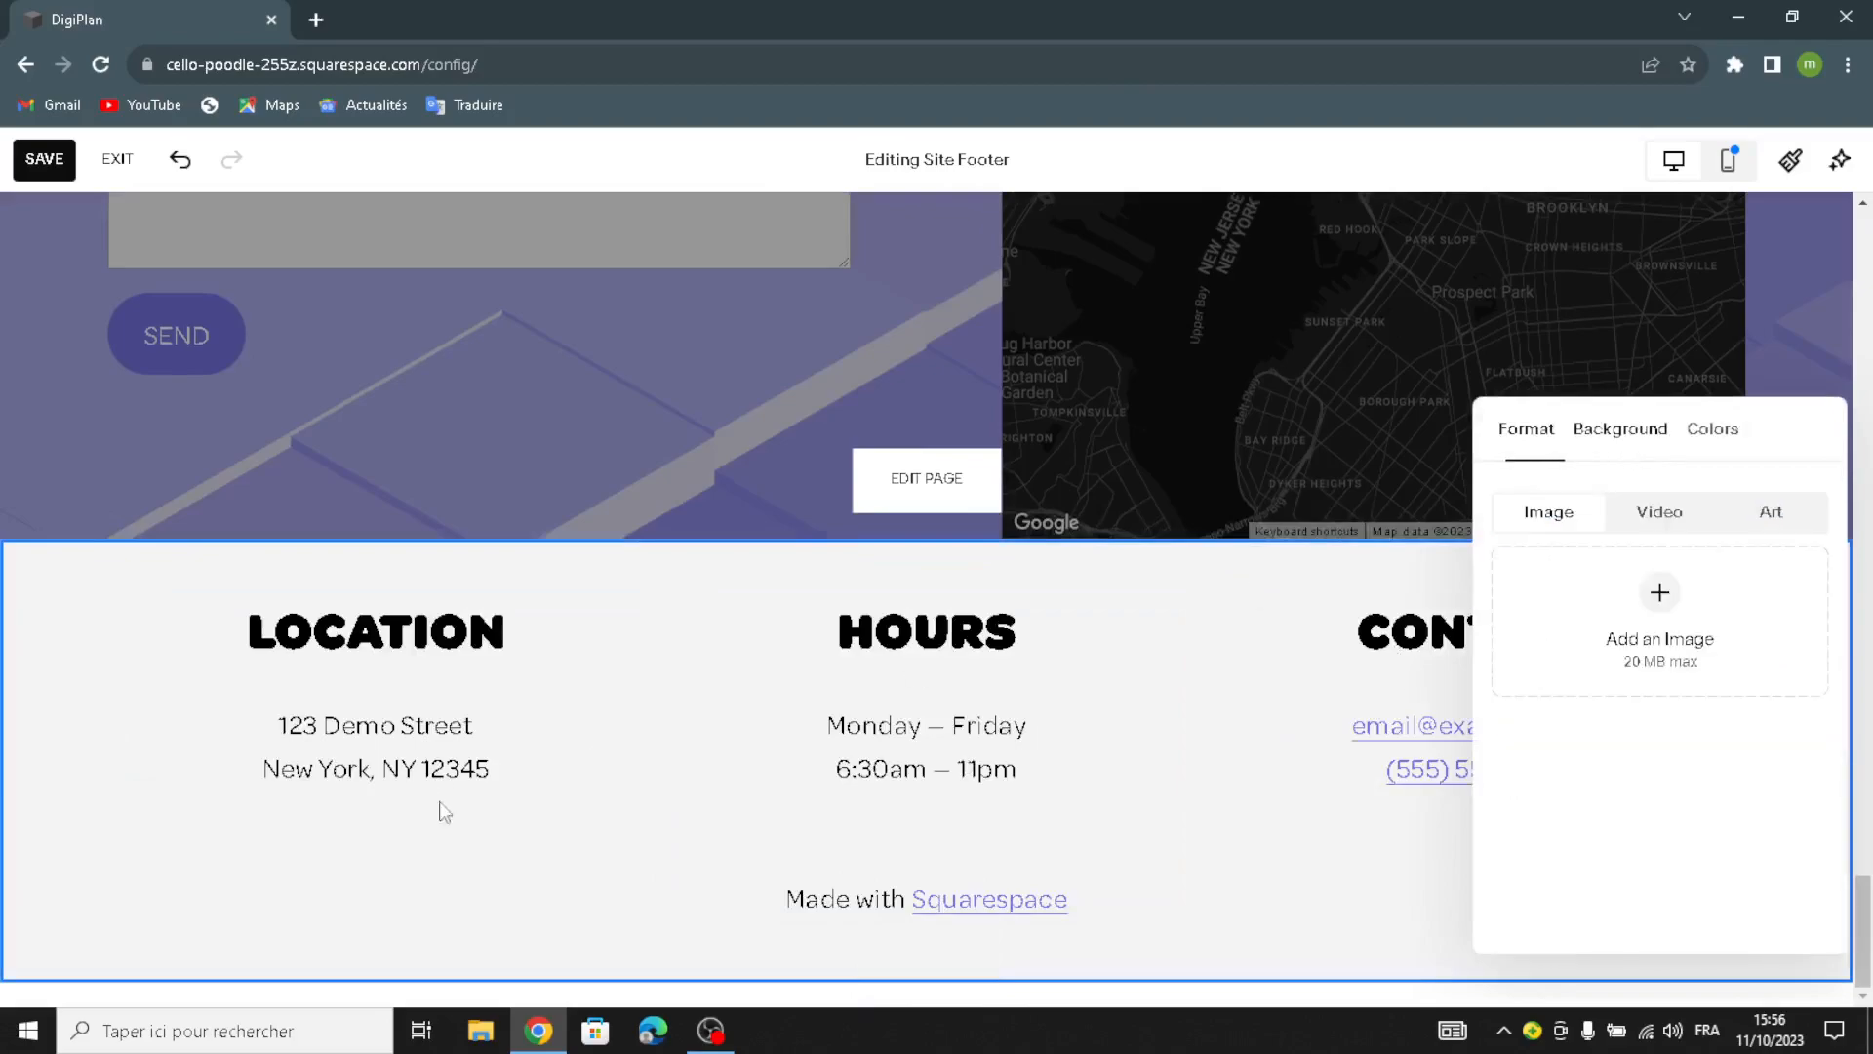
click(1767, 513)
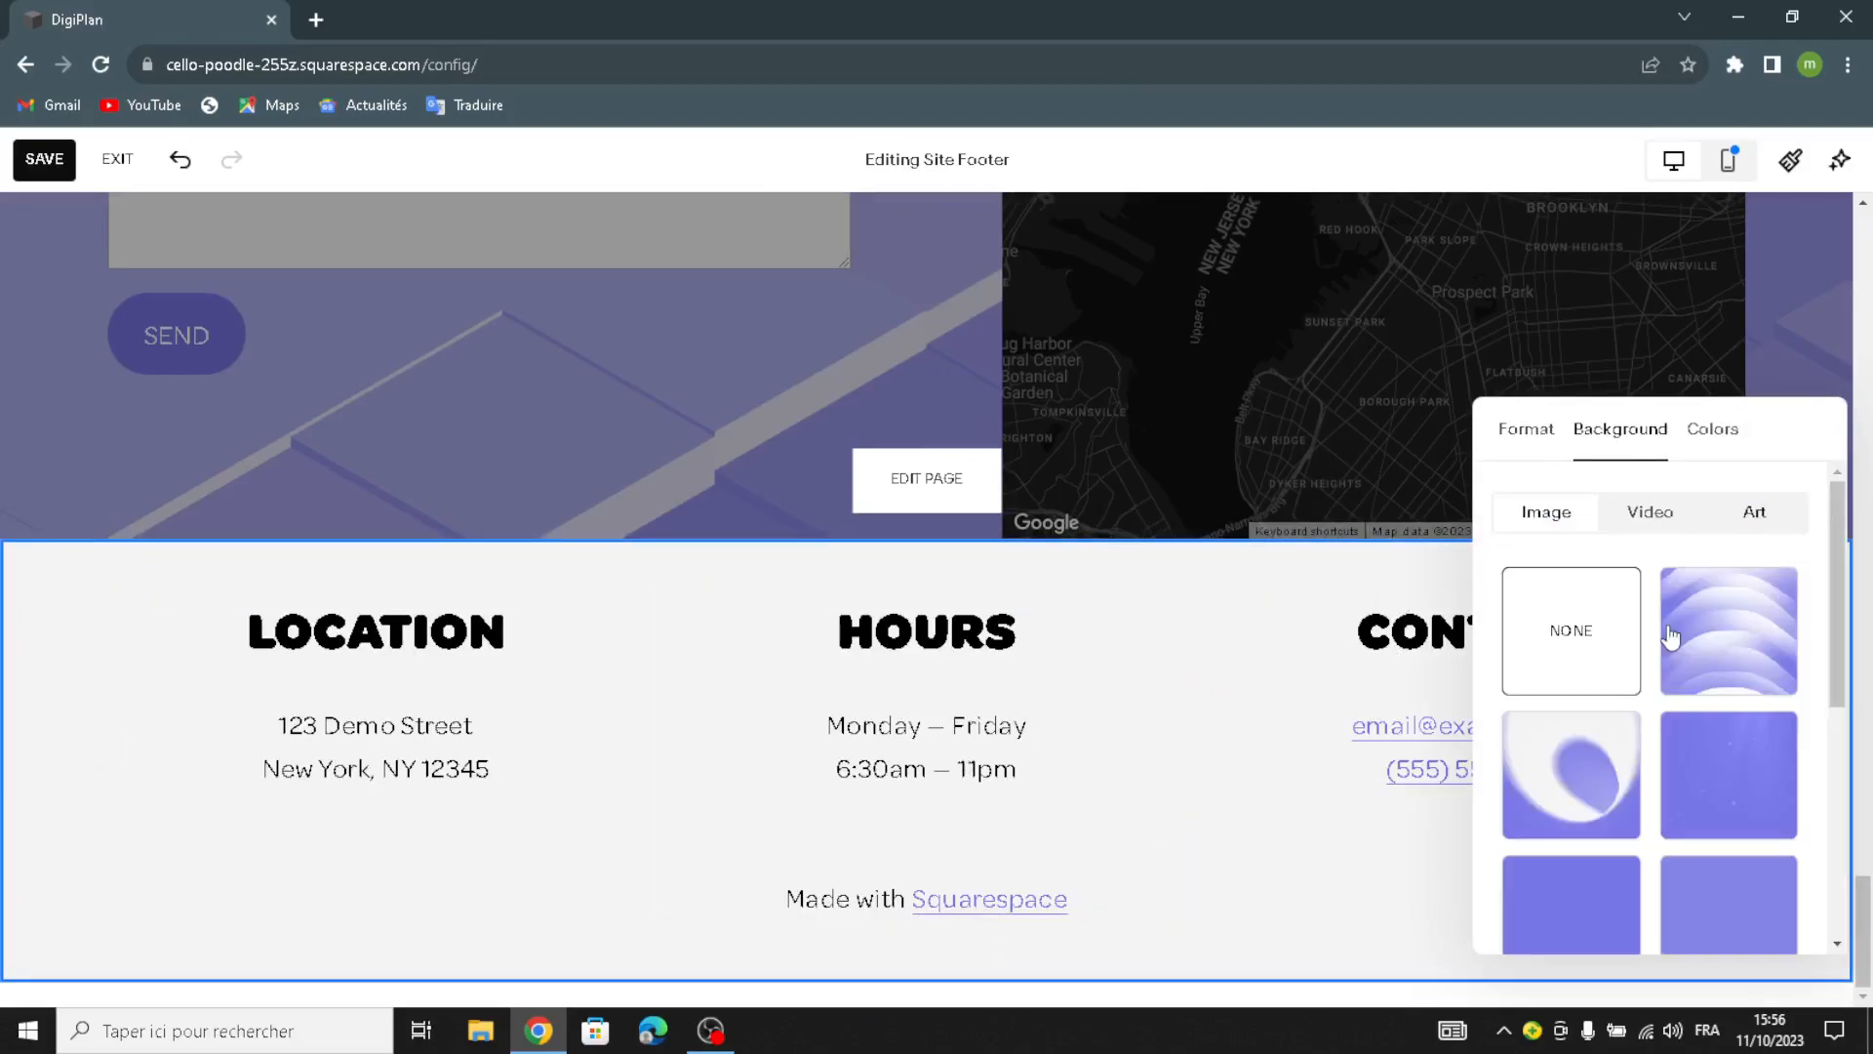
scroll(1693, 753, down, 5)
click(1661, 769)
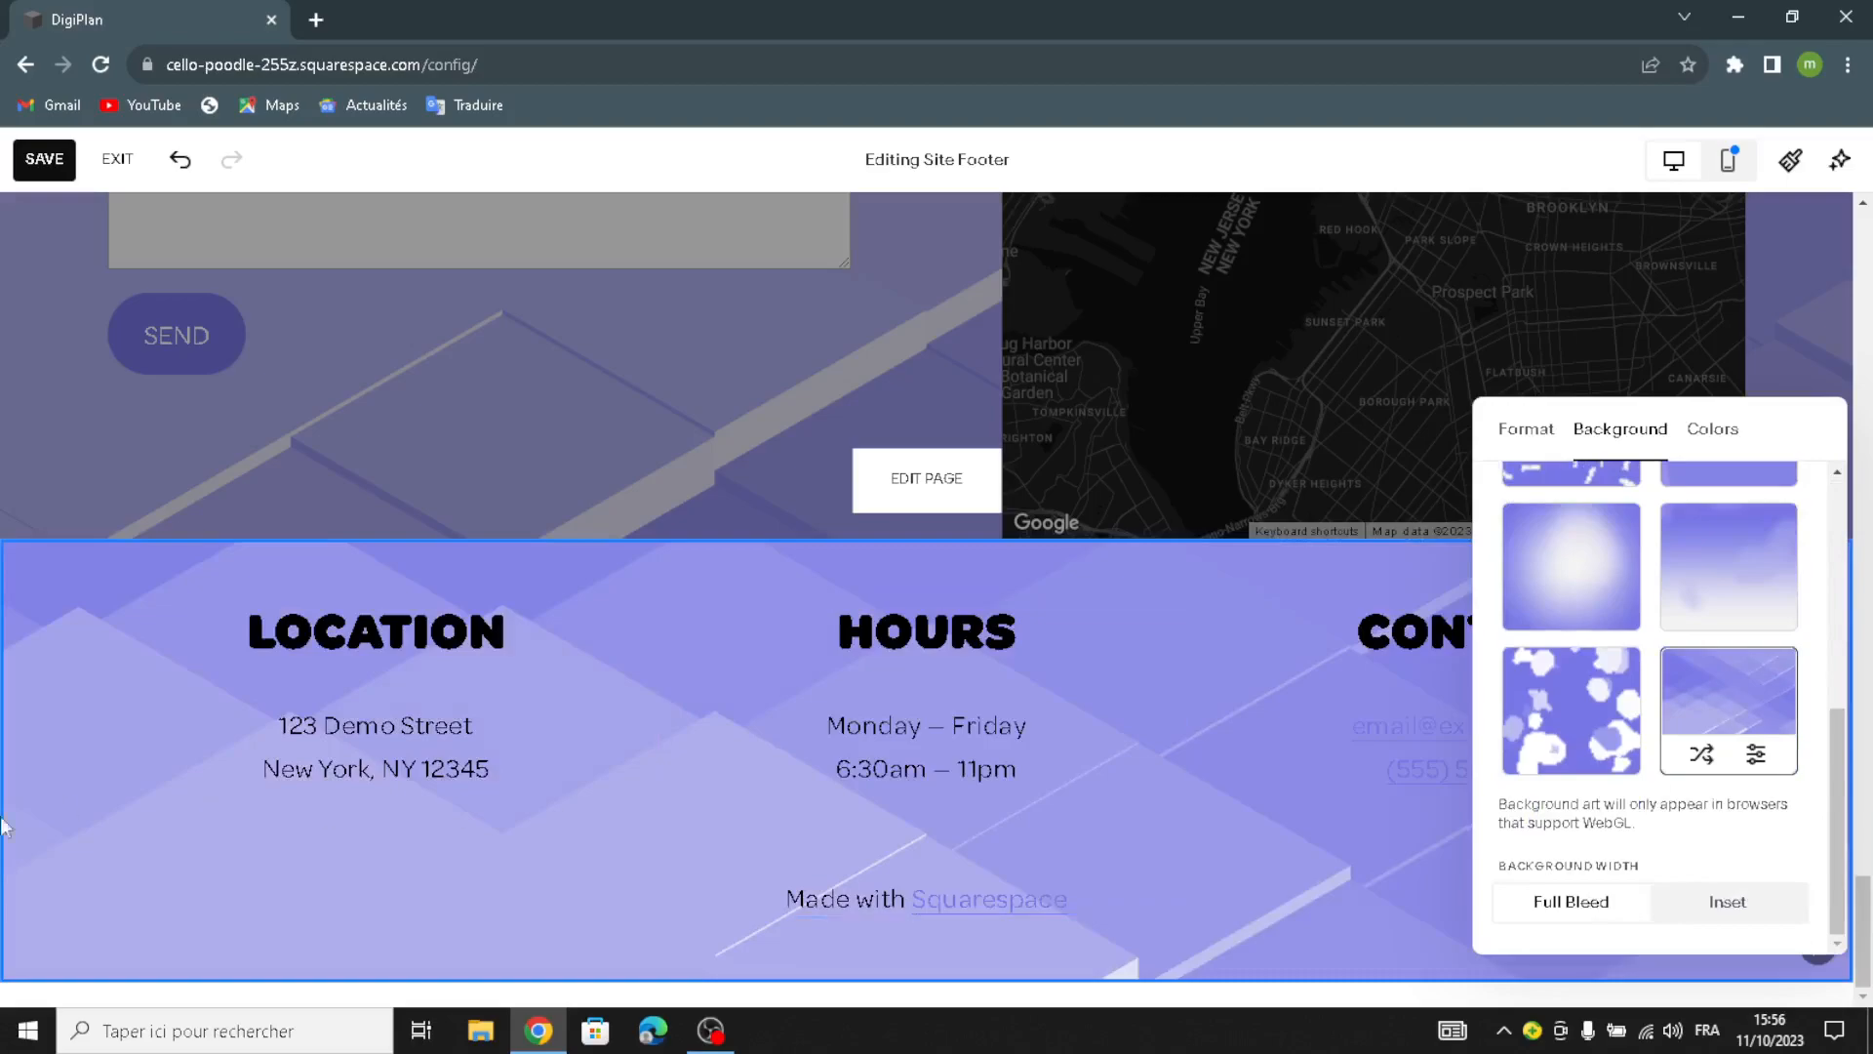
click(1243, 880)
- Return to the homepage's welcome banner and review the site-wide style categories in Site Styles
scroll(1191, 536, up, 20)
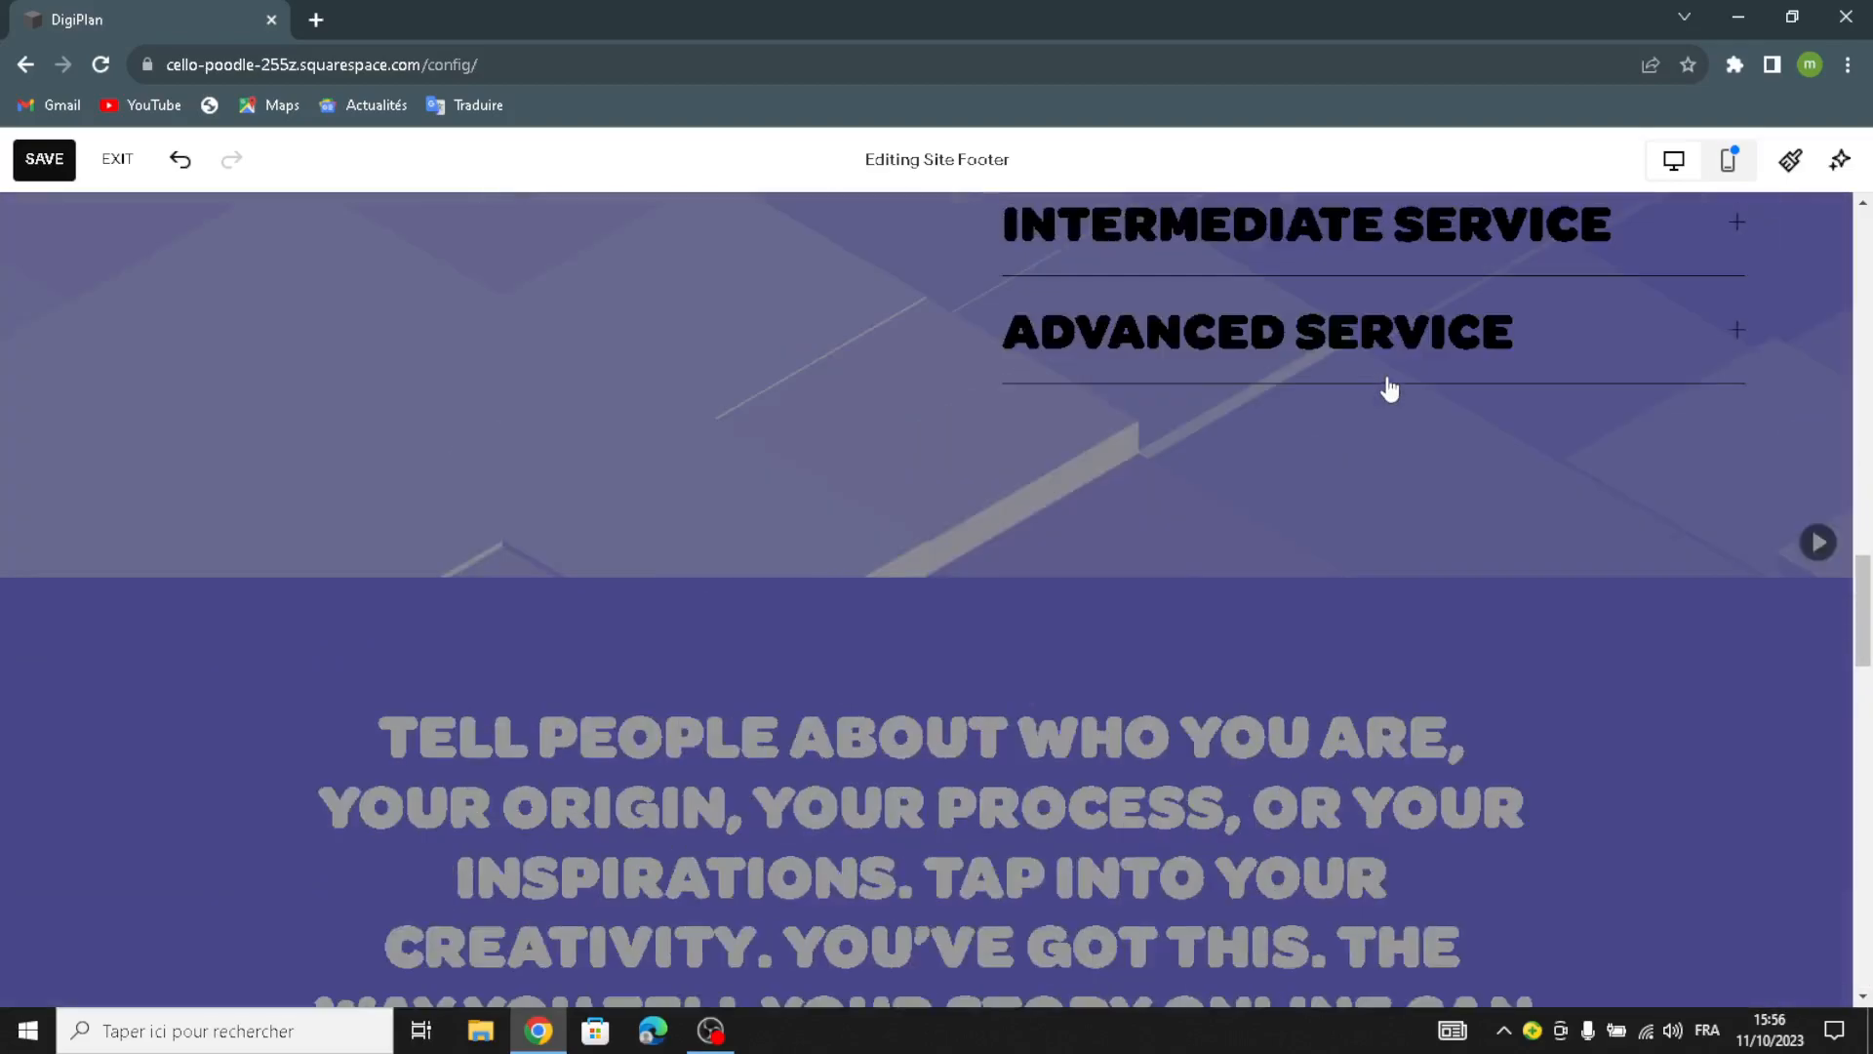
scroll(1073, 536, up, 8)
scroll(1051, 561, up, 10)
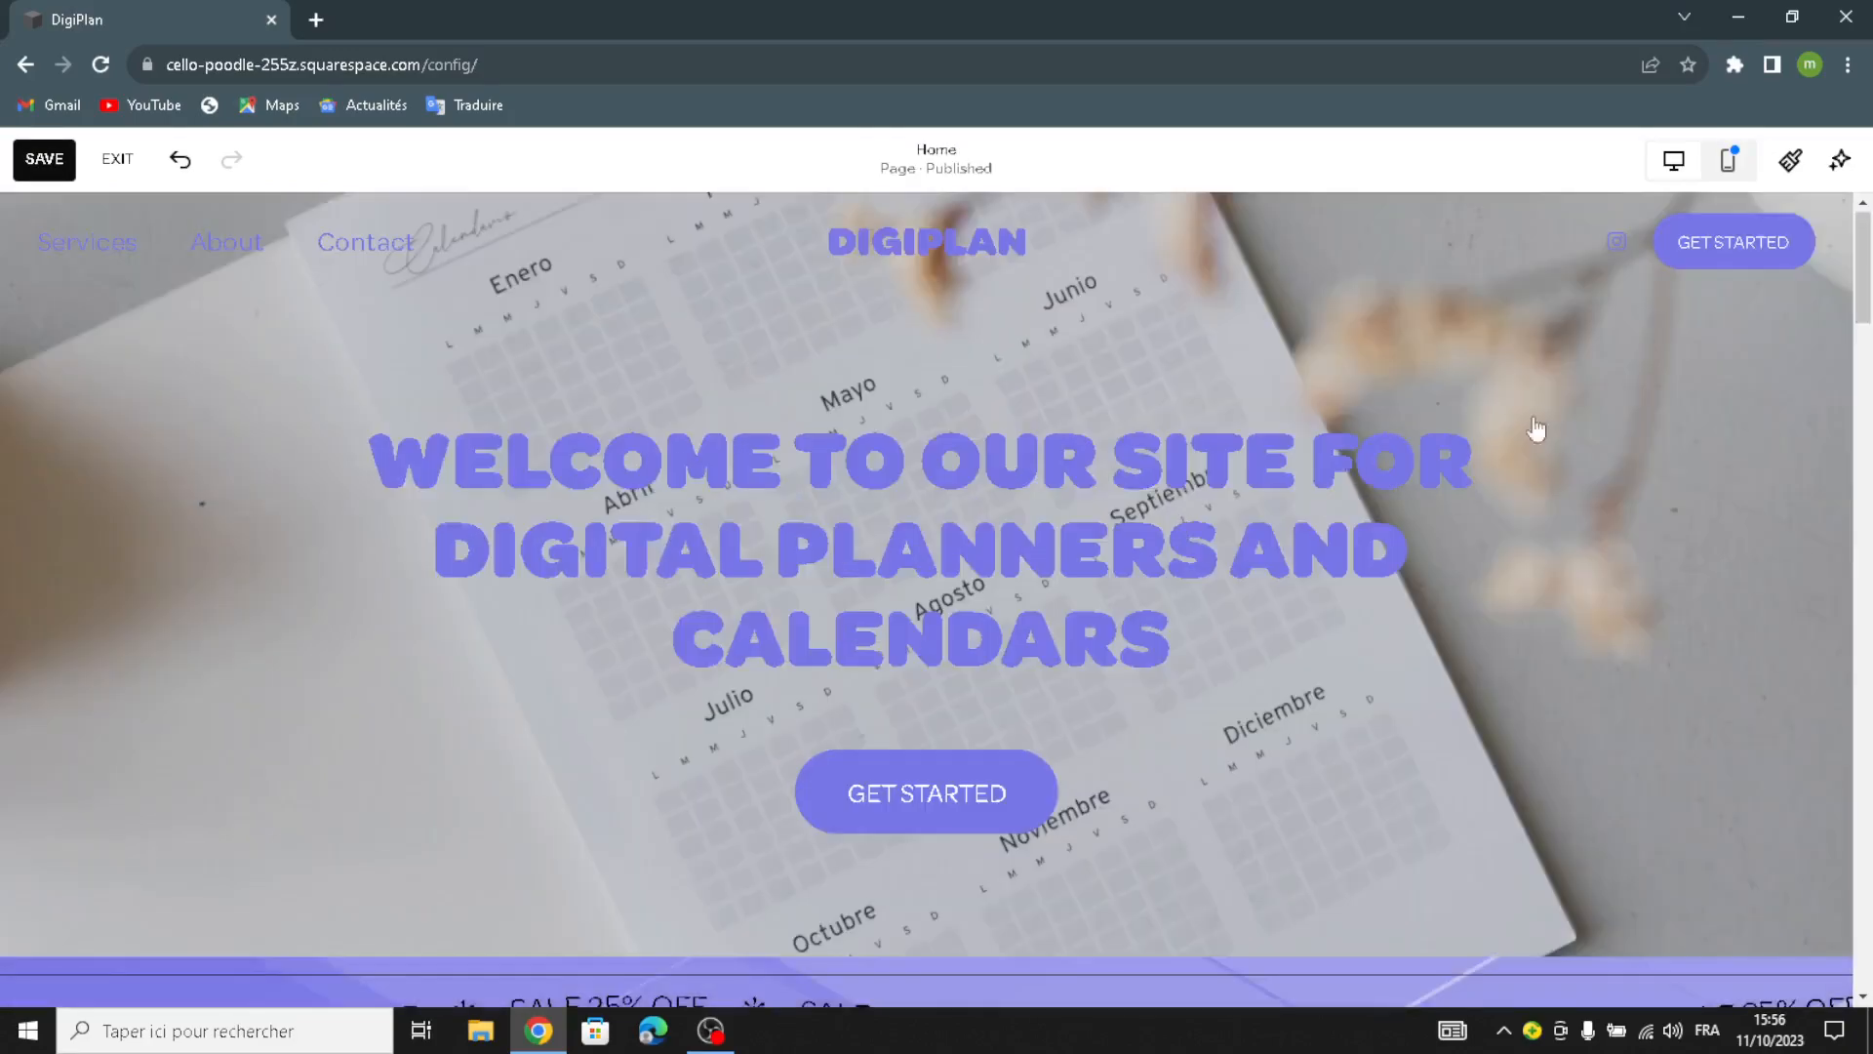
click(1791, 161)
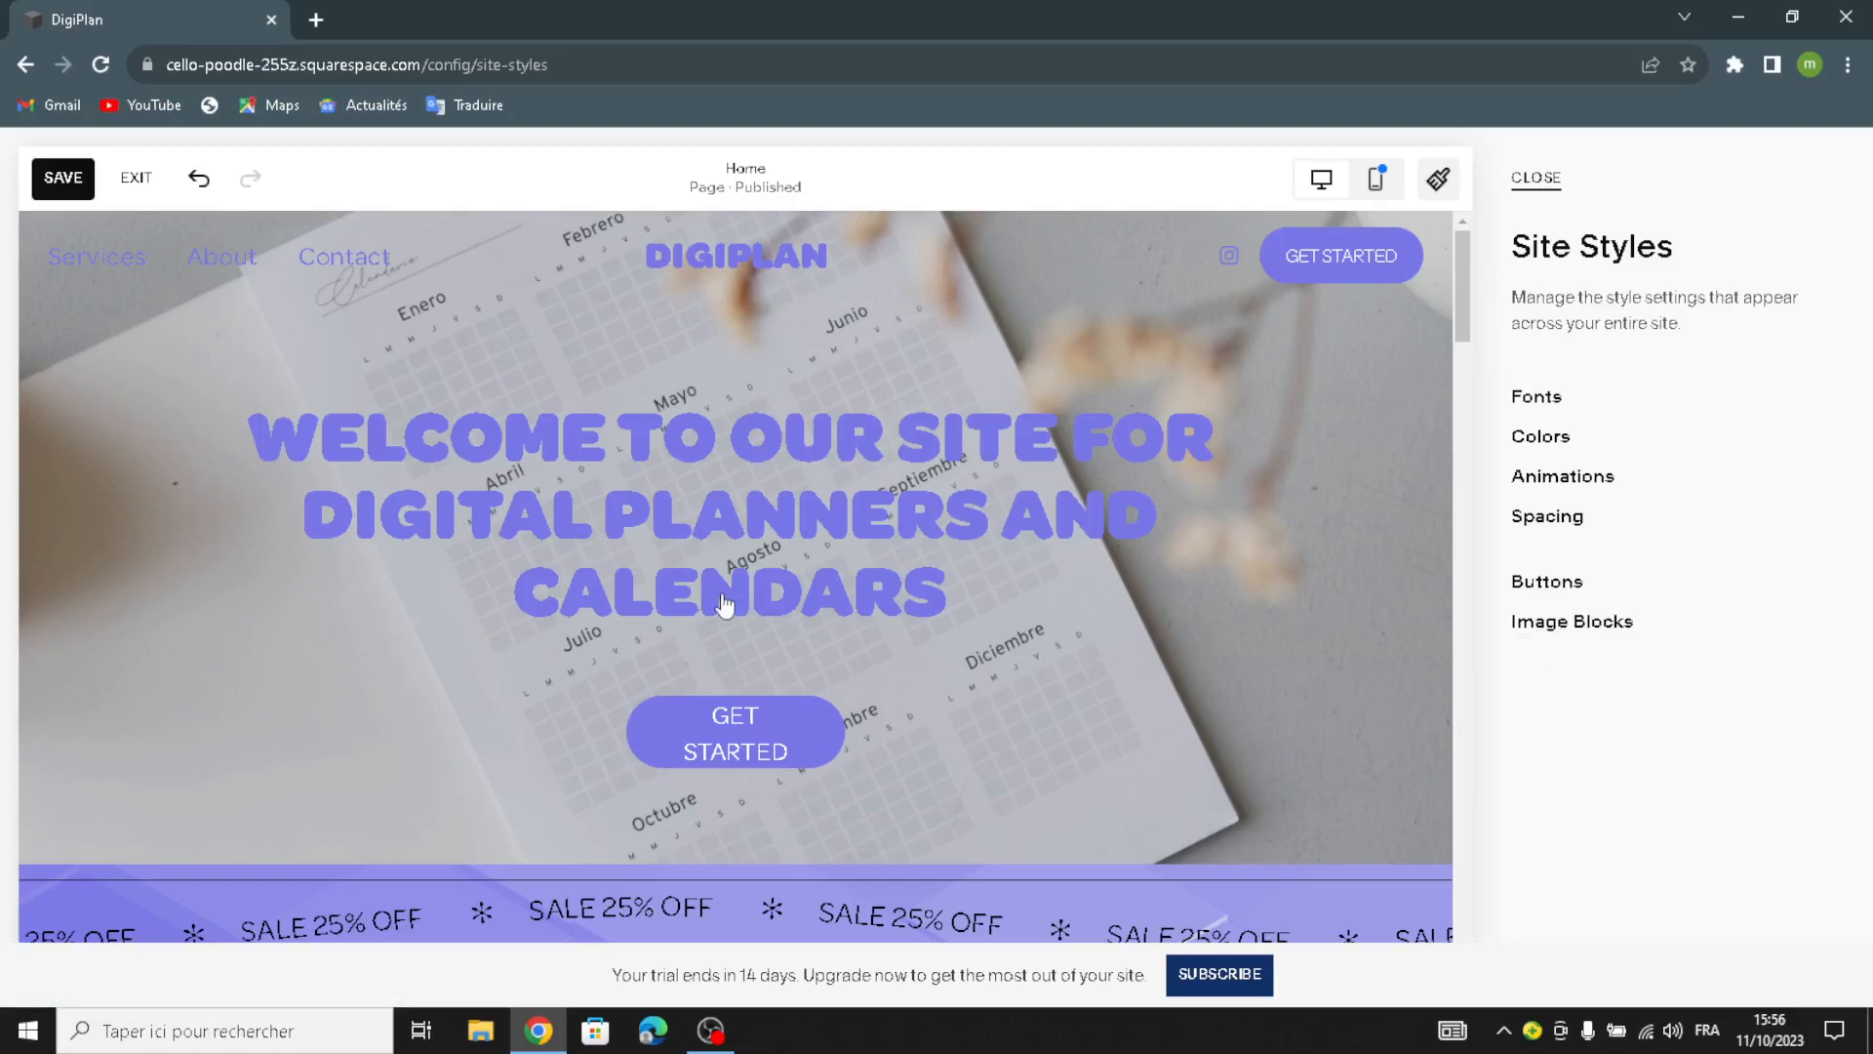
click(1535, 177)
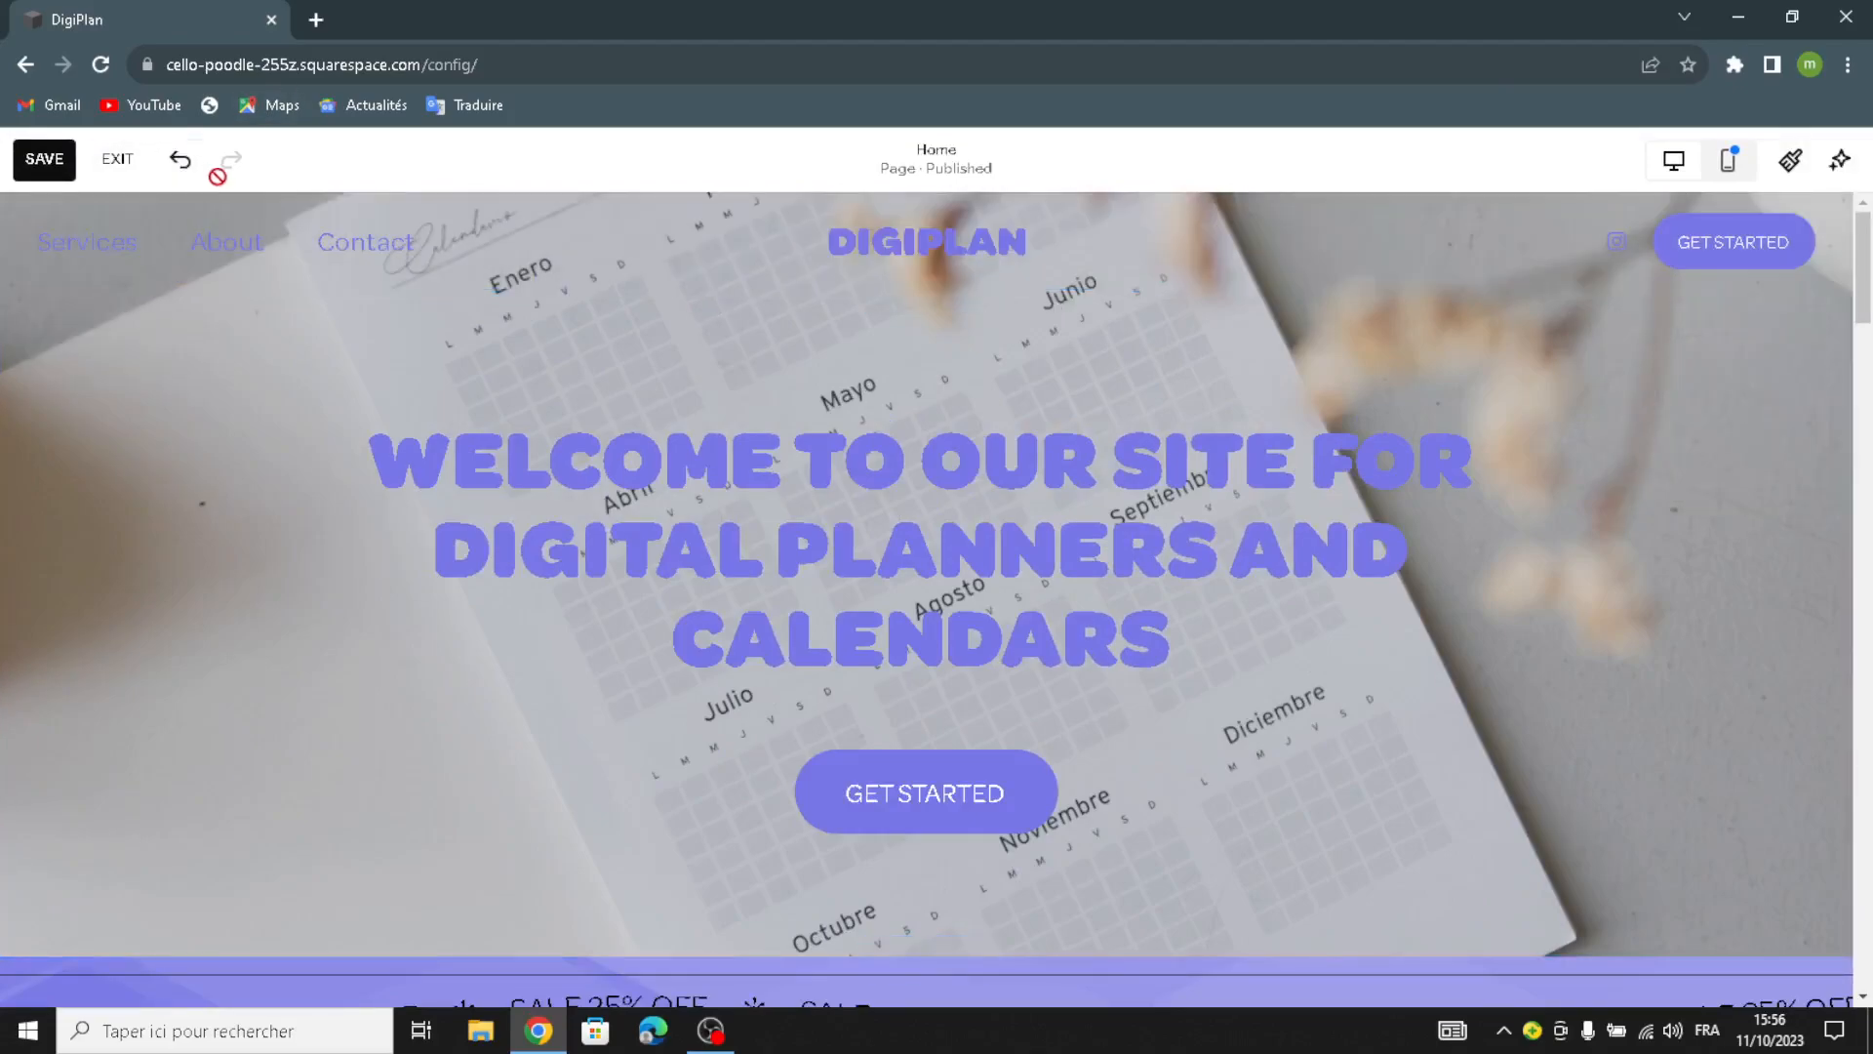
- Exit the homepage editor and open the site's Selling area
click(115, 161)
click(373, 336)
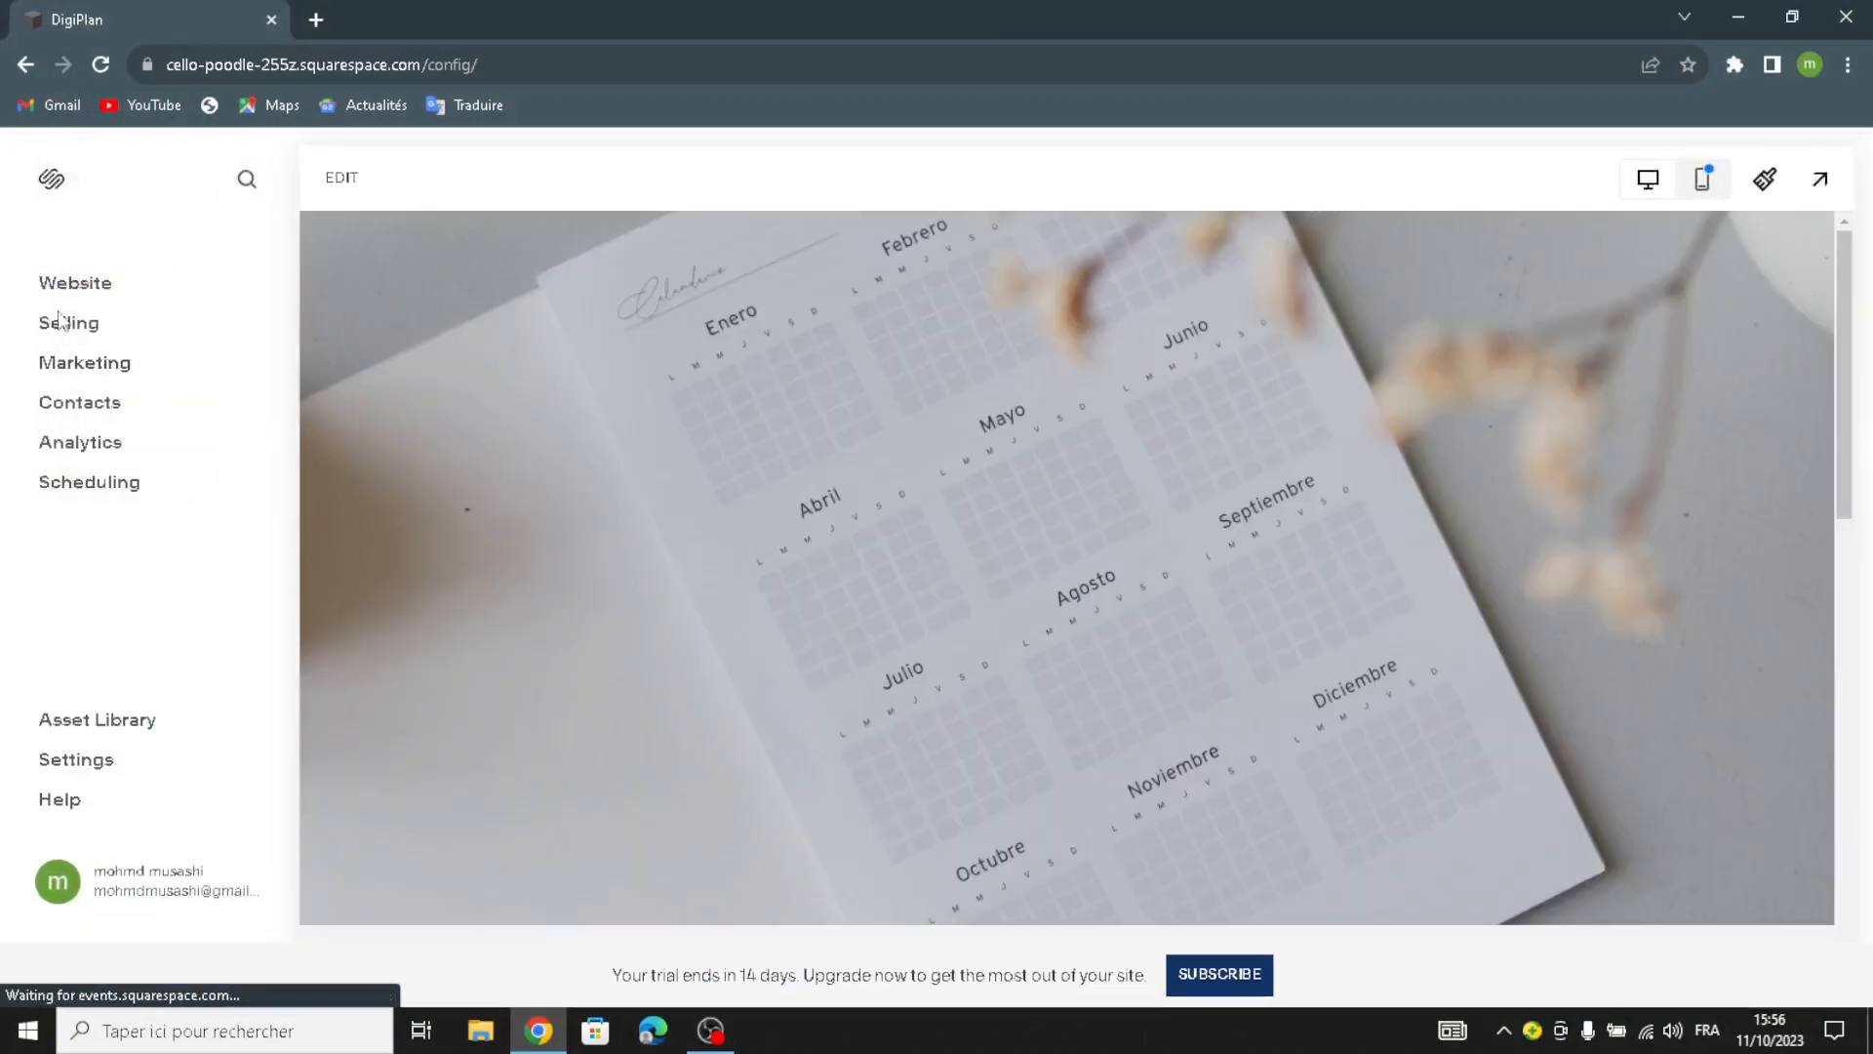
click(61, 321)
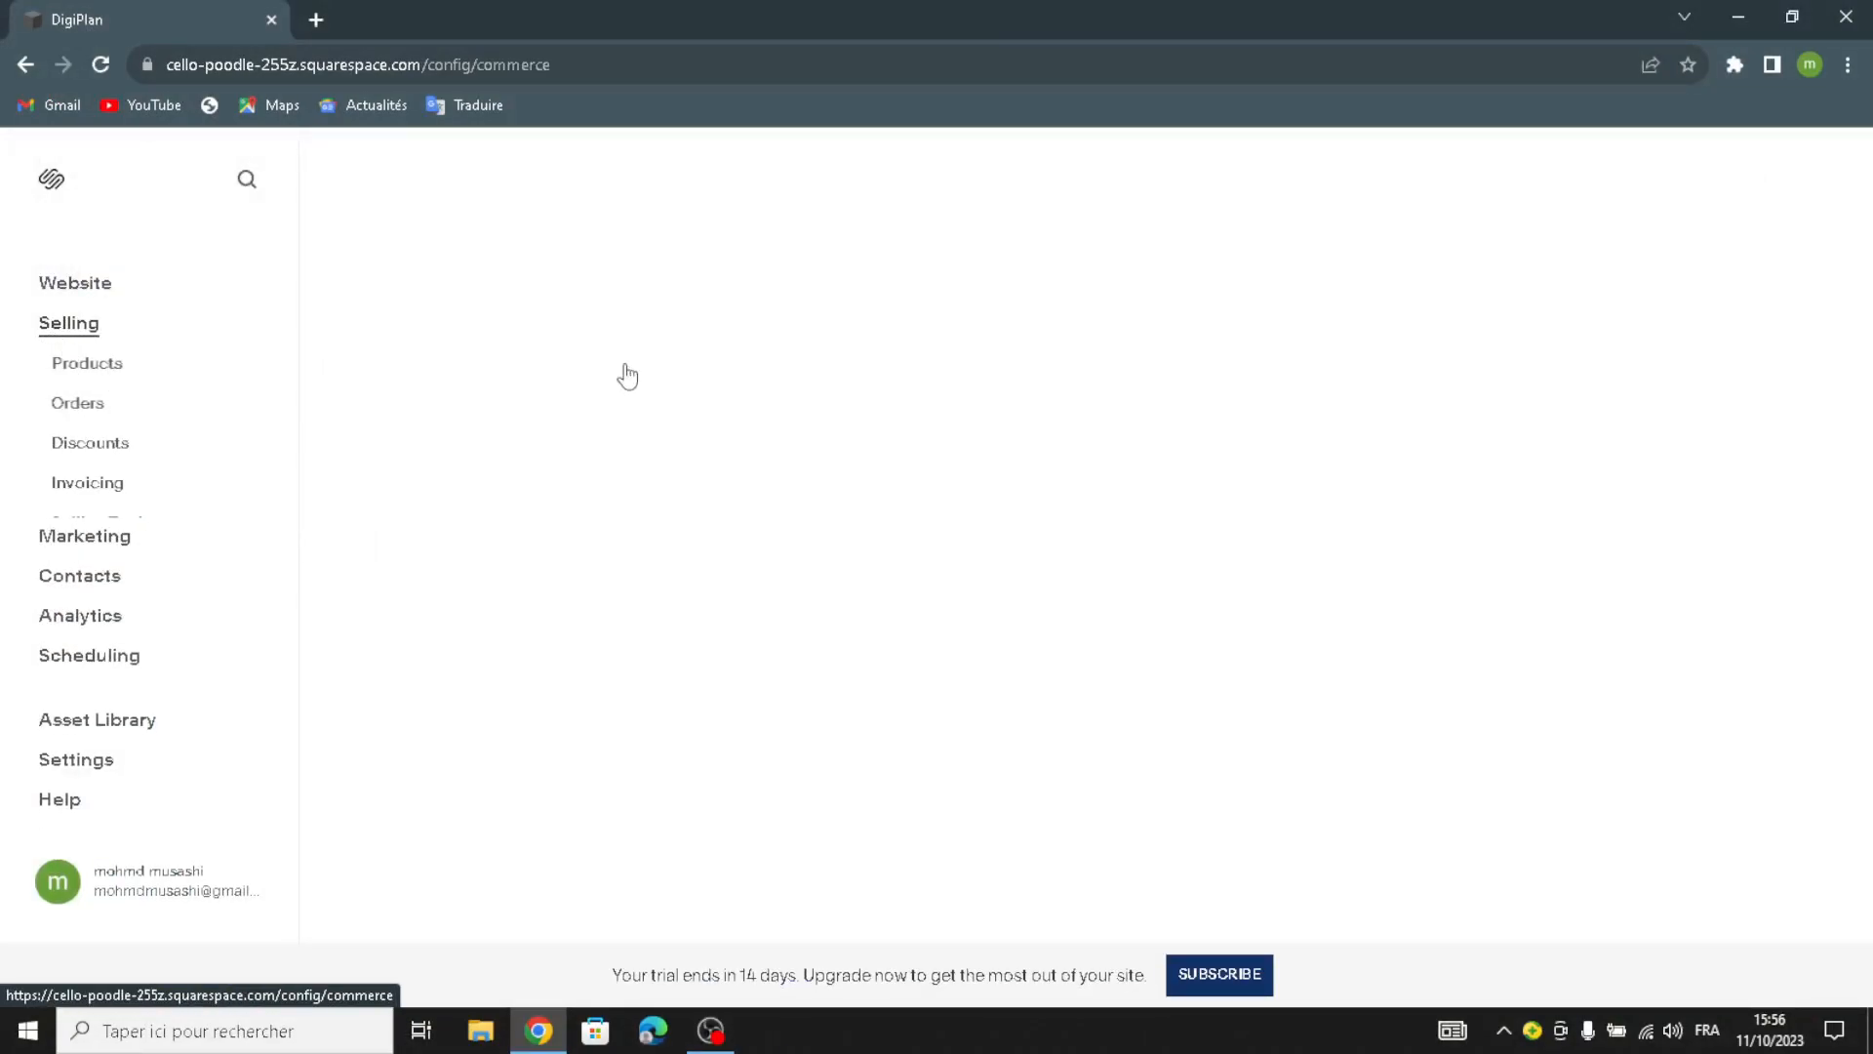